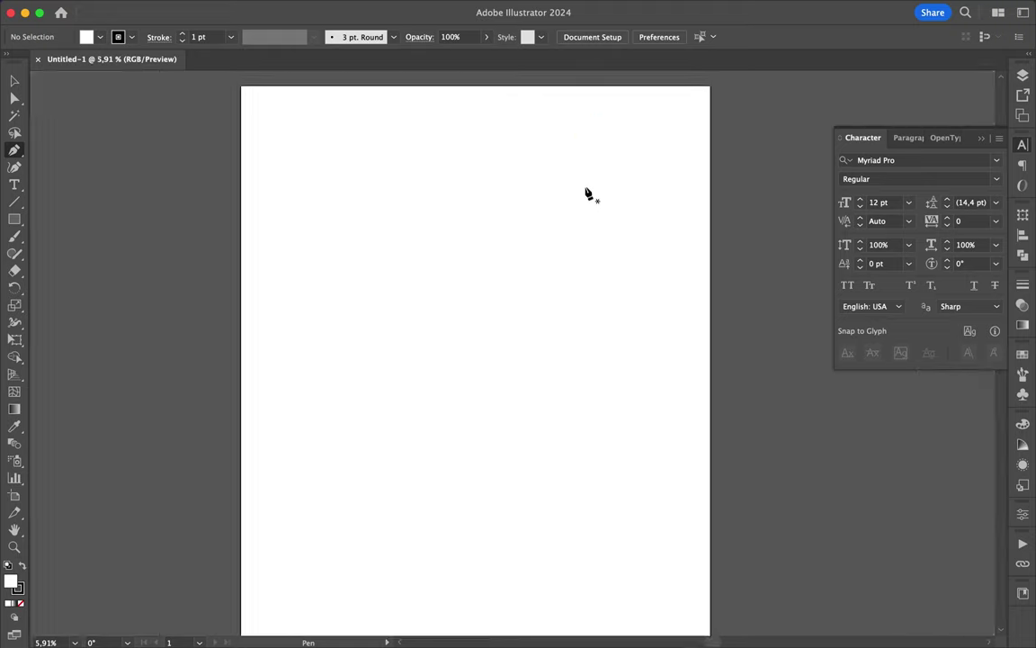
Pen-draw the tall angular letter outline with a zigzag notch at its top.
drag(585, 147, 598, 135)
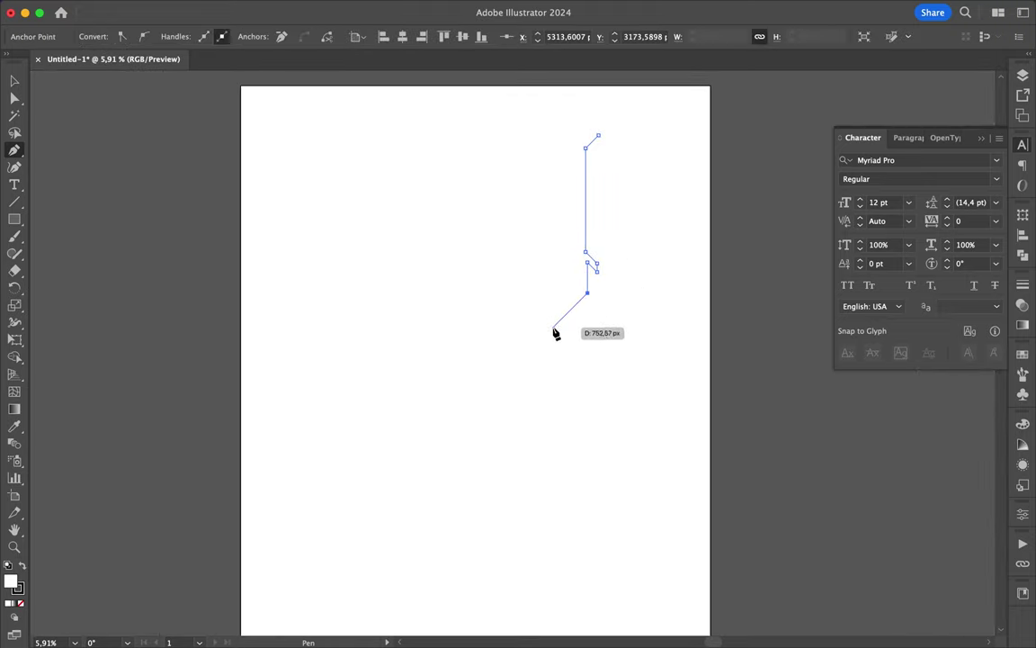
click(316, 469)
scroll(320, 478, down, 2)
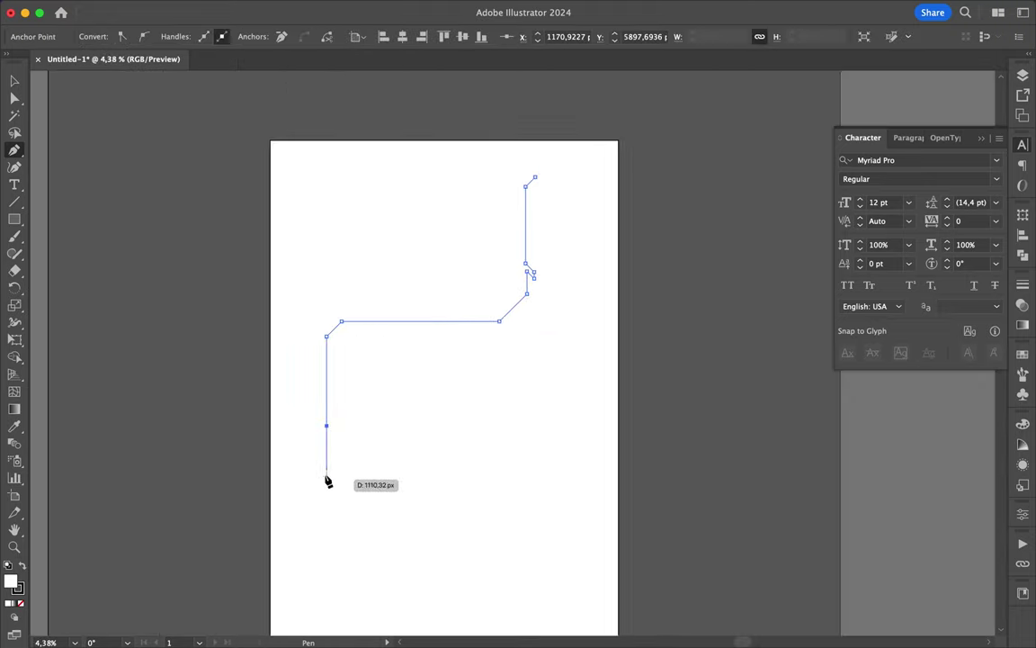
scroll(324, 522, down, 1)
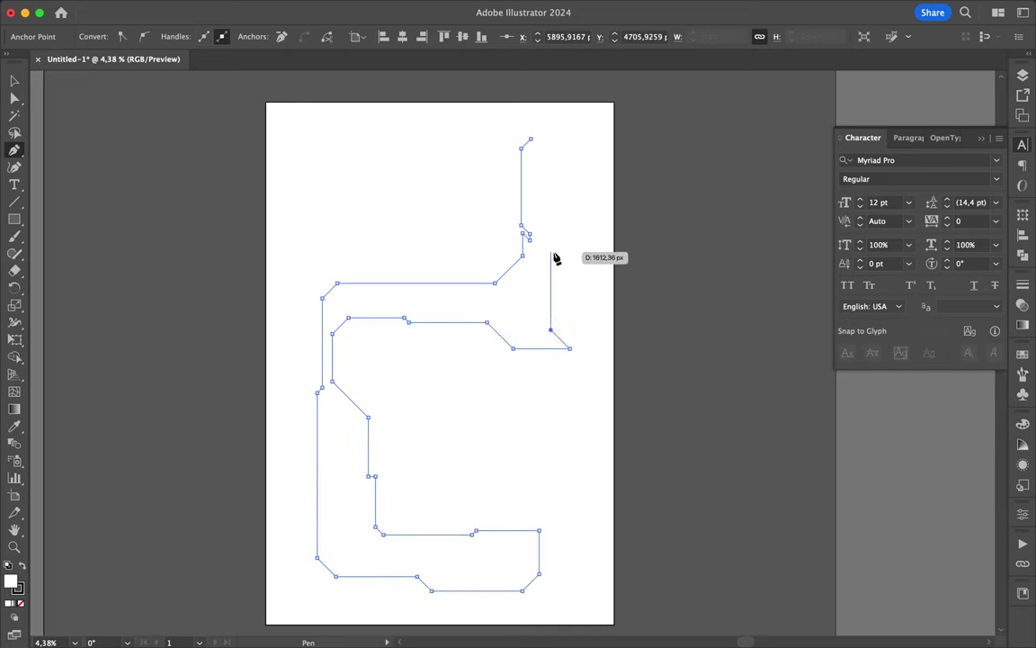
click(588, 117)
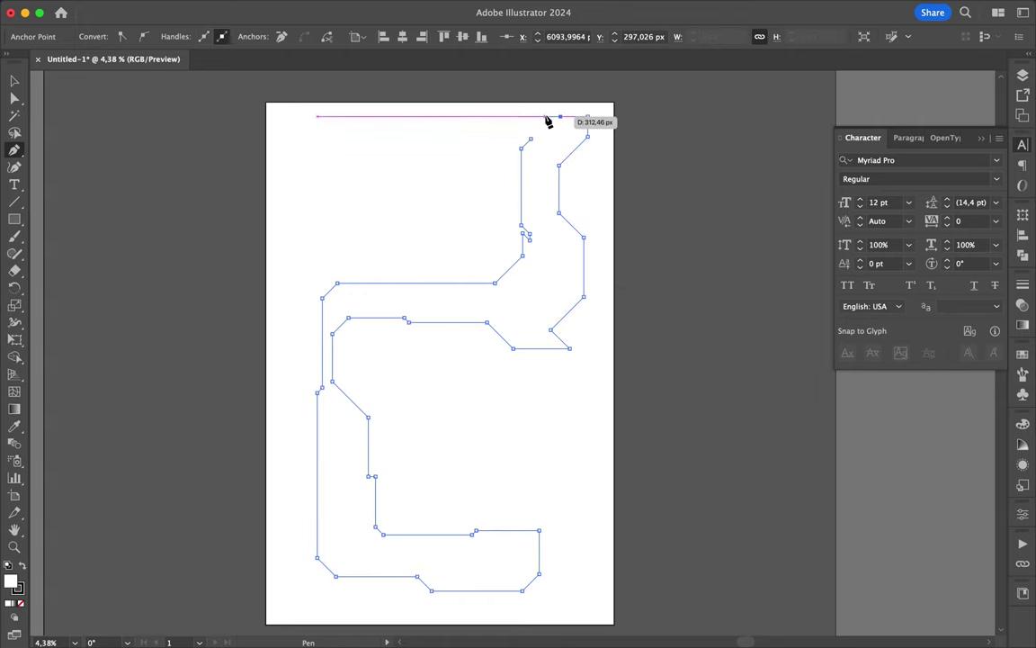
click(425, 110)
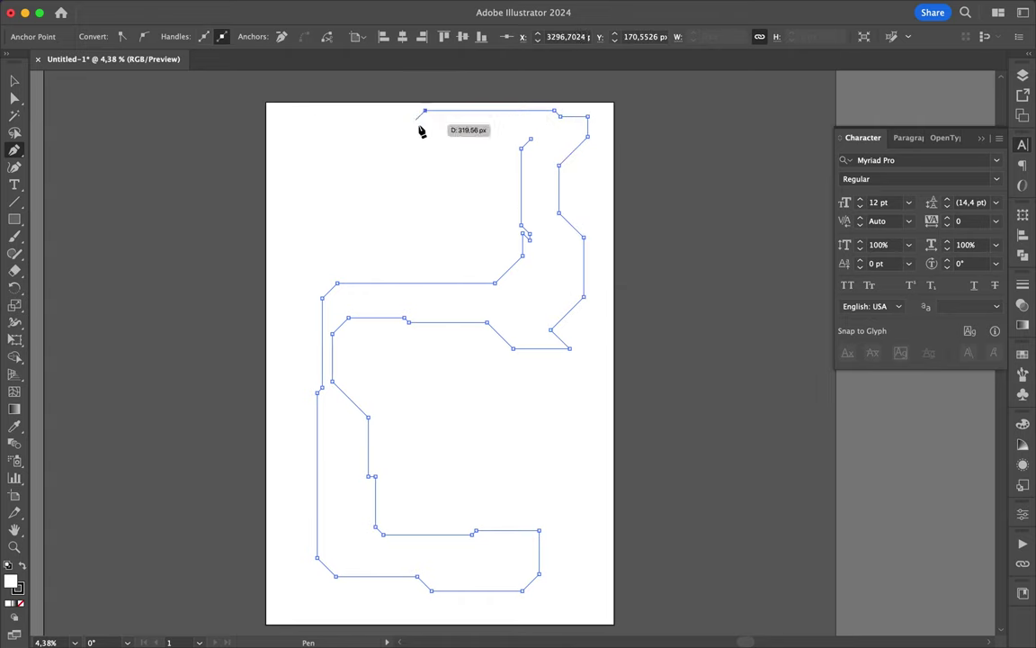
click(541, 142)
scroll(539, 144, up, 5)
scroll(551, 115, up, 8)
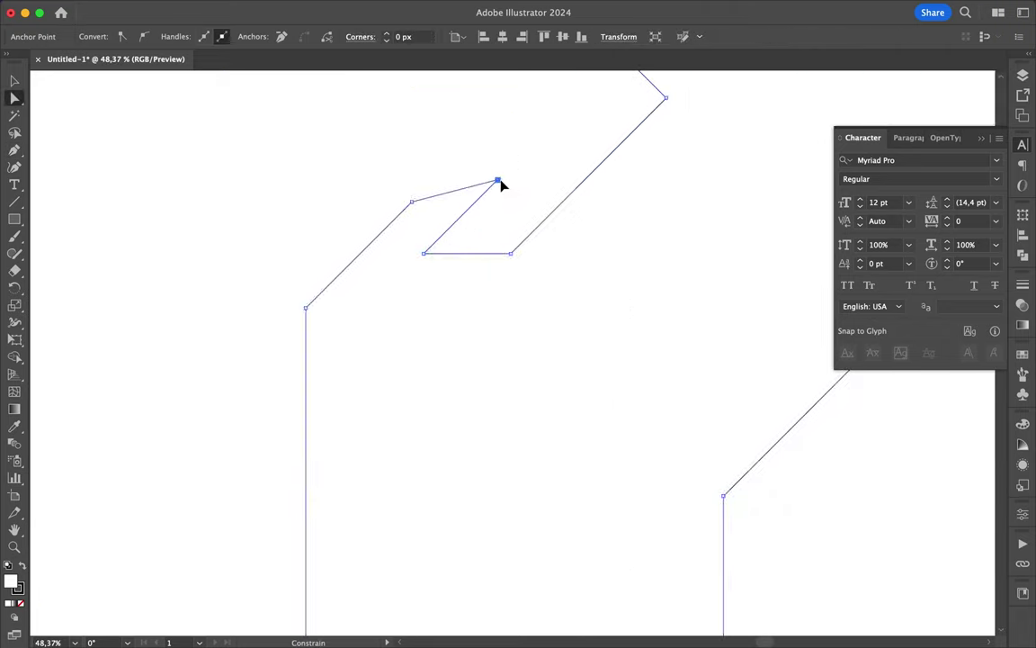
Reshape the notch anchor, then give the letter a solid black fill and no stroke.
drag(479, 209, 476, 203)
scroll(410, 122, up, 5)
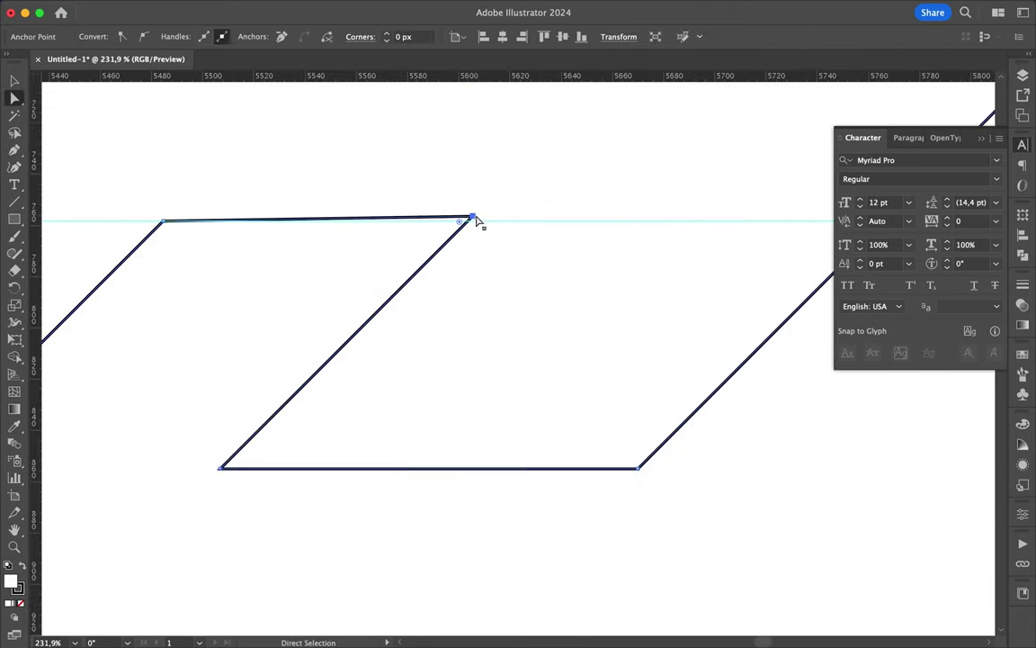
scroll(467, 198, down, 10)
key(v)
key(ctrl+a)
key(shift+x)
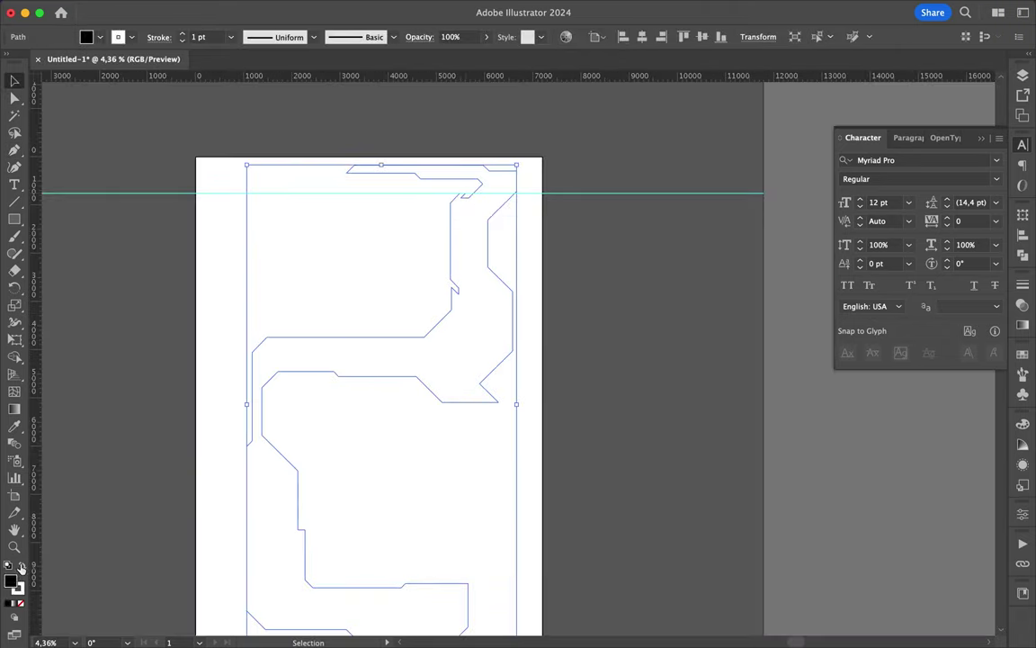
Move the black letter shape up the artboard.
click(255, 321)
scroll(255, 321, down, 3)
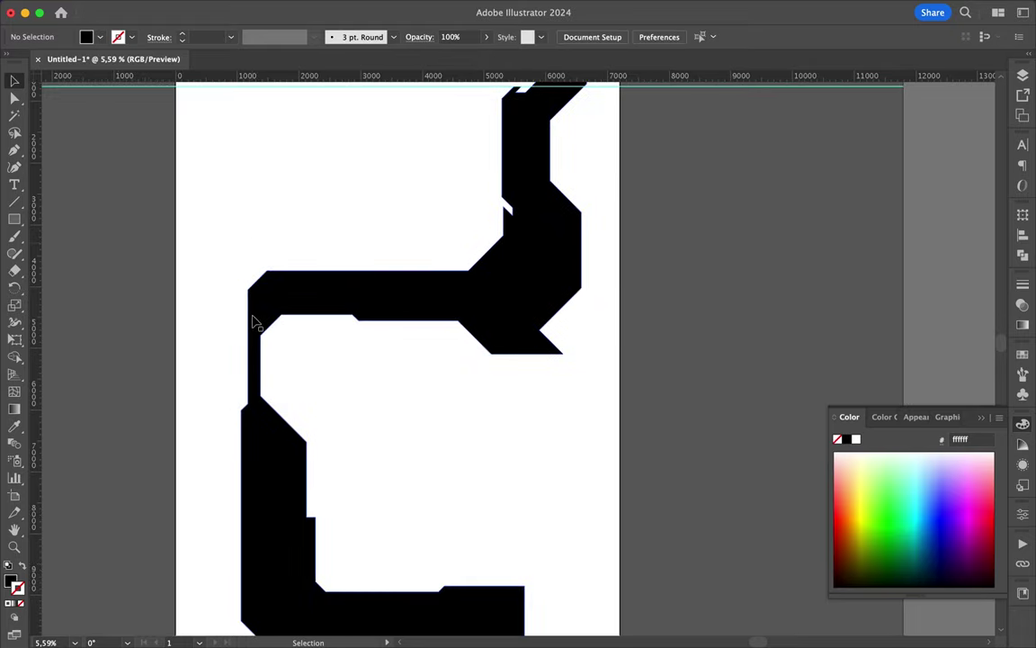
click(255, 322)
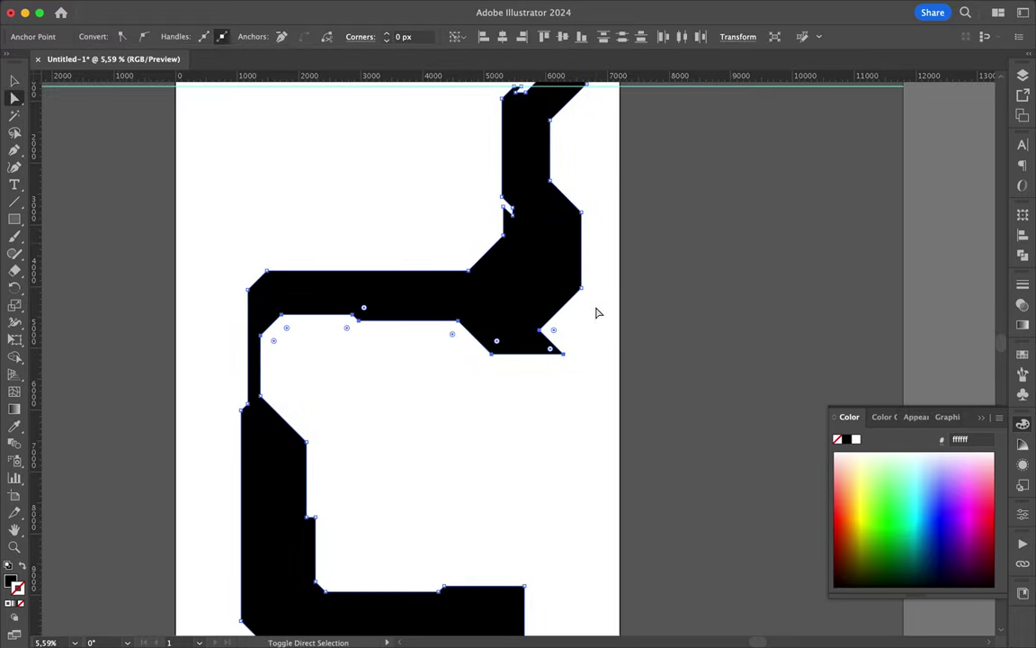
drag(597, 312, 490, 304)
key(ctrl+minus)
scroll(431, 297, up, 2)
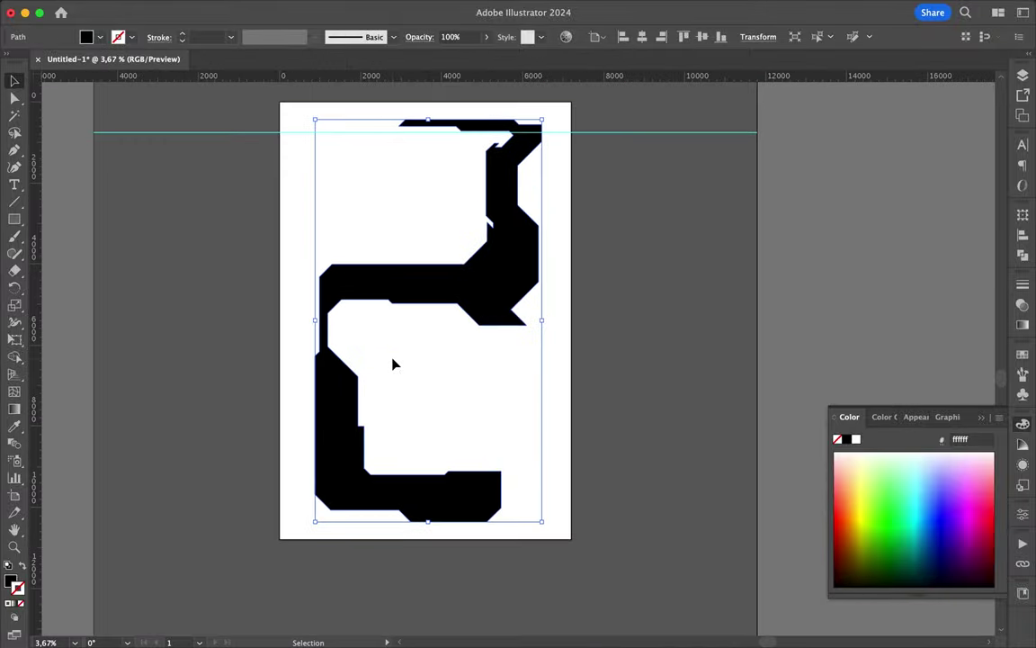
scroll(393, 258, up, 5)
Subtract a slanted wedge from the middle bar's top edge with Pathfinder Minus Front.
drag(288, 307, 588, 311)
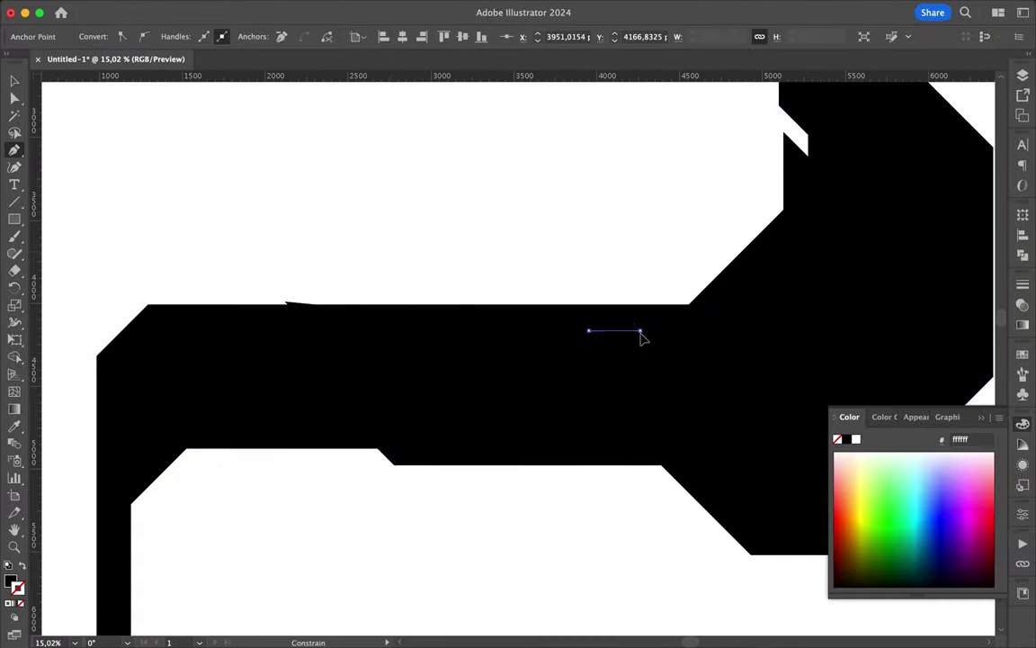
click(656, 303)
key(v)
click(1023, 284)
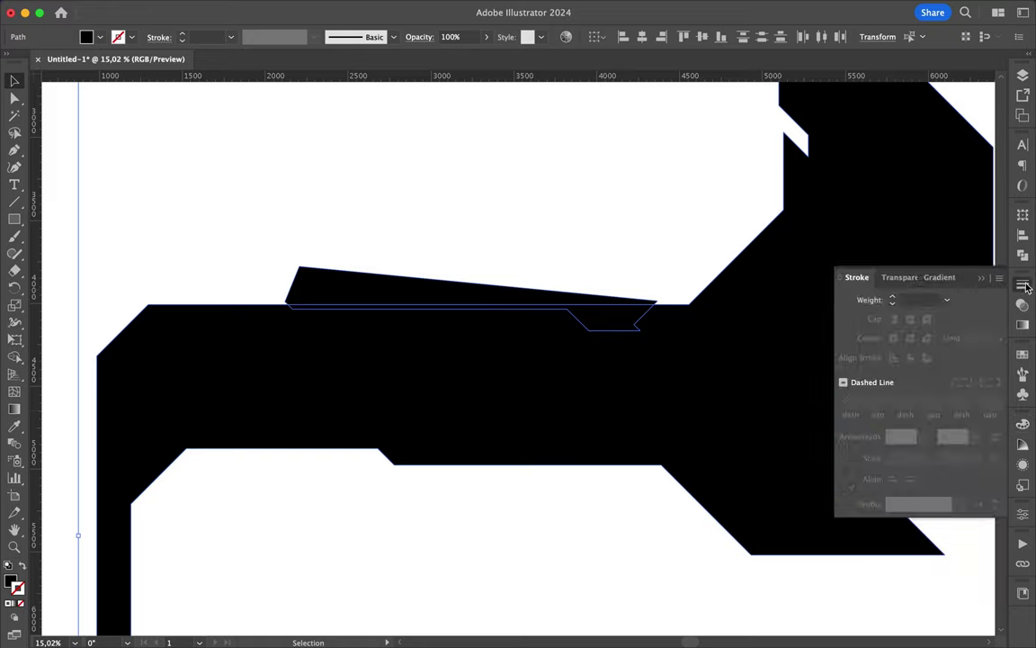
click(1023, 304)
click(1022, 255)
click(874, 246)
scroll(490, 217, down, 2)
scroll(491, 217, down, 2)
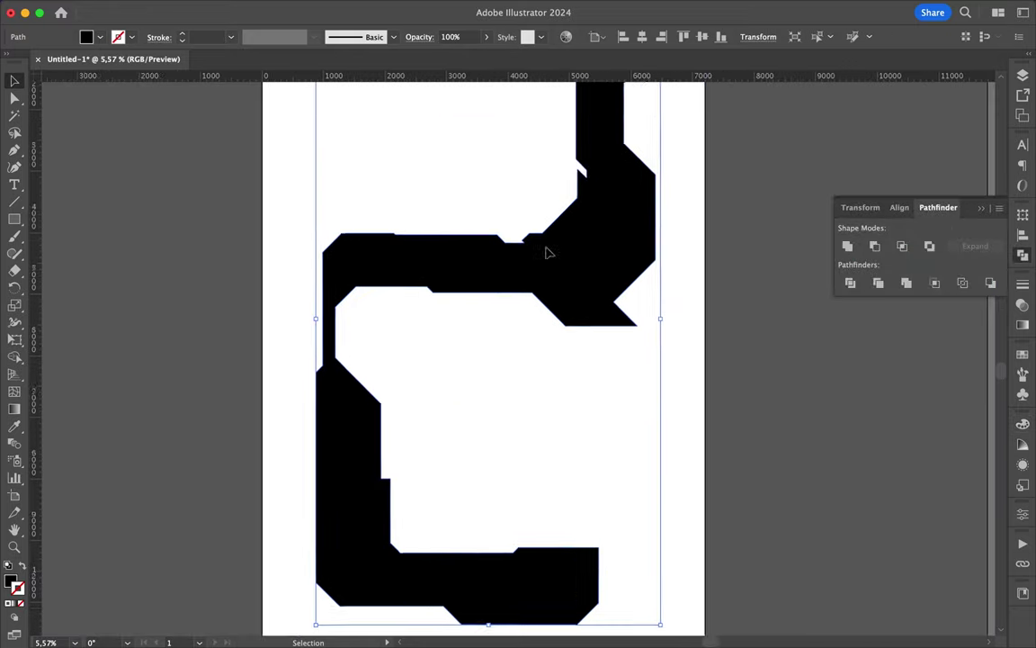
scroll(425, 417, up, 3)
scroll(407, 525, up, 2)
click(407, 524)
Pen-draw a narrow slanted stripe just right of the bottom bar's end.
key(p)
scroll(722, 330, up, 2)
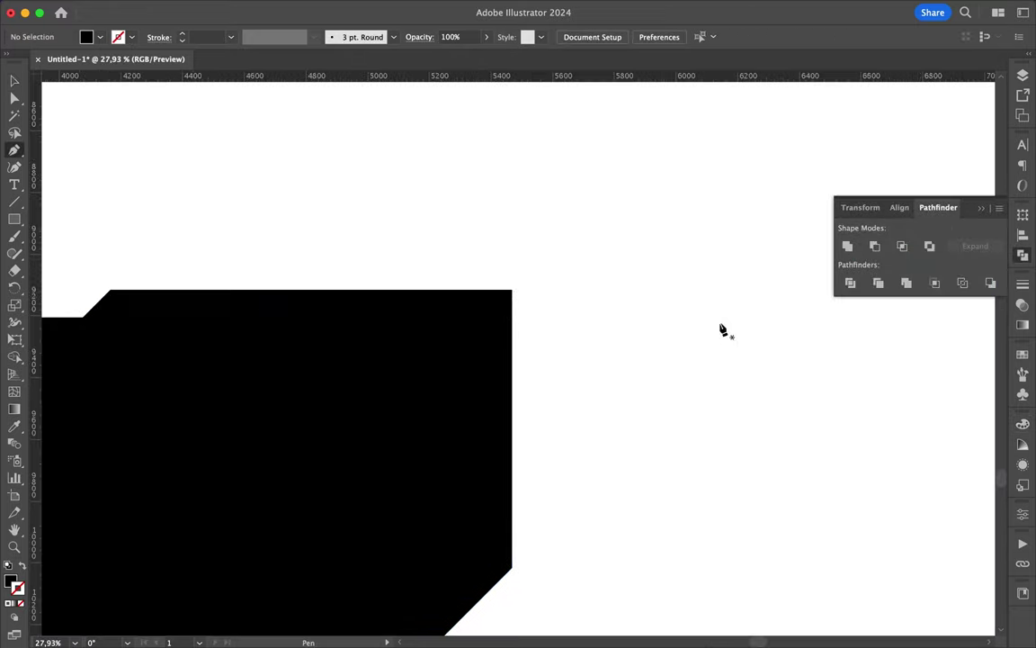
click(513, 569)
click(549, 536)
click(550, 290)
click(513, 290)
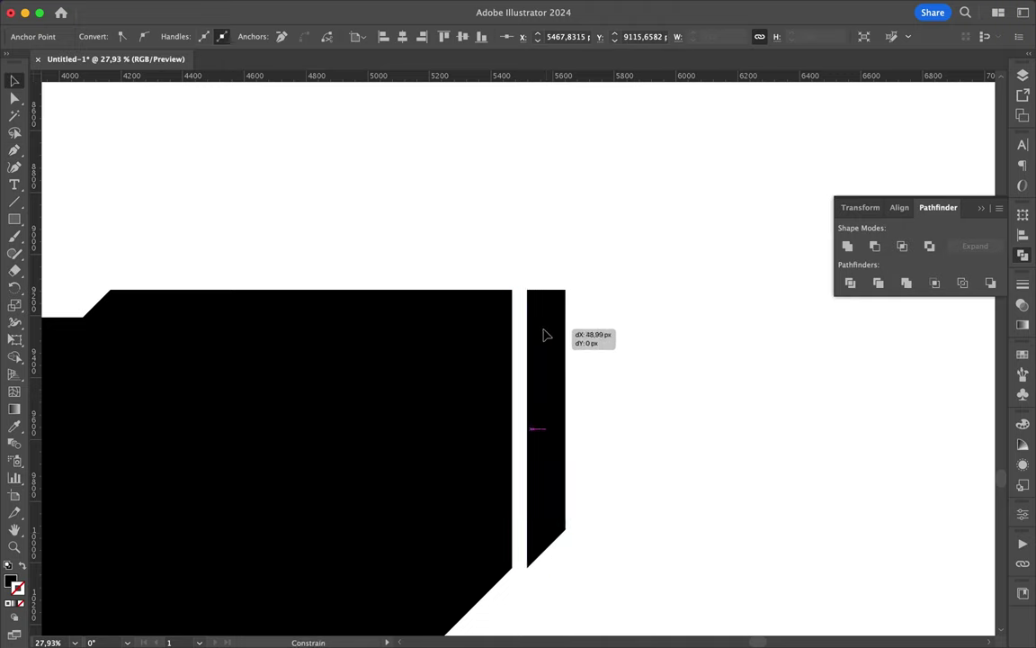
drag(545, 335, 552, 550)
Alt-drag a copy of the stripe to the right, aligning its bottom to a diagonal guide.
click(559, 437)
drag(559, 438, 607, 437)
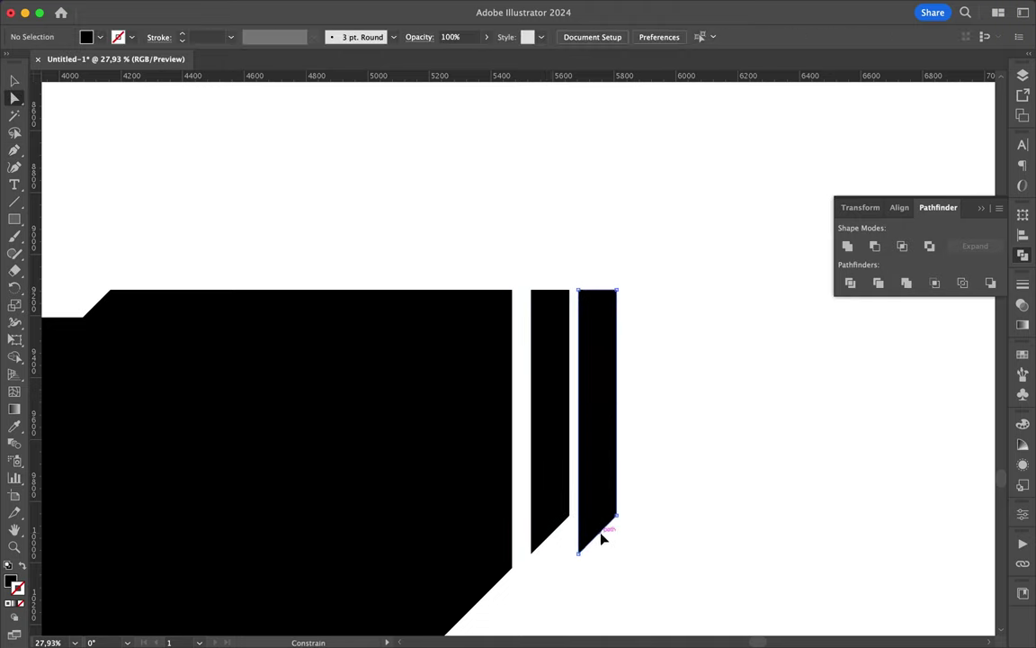
key(p)
click(512, 567)
click(632, 446)
ctrl+click(554, 578)
scroll(554, 578, up, 5)
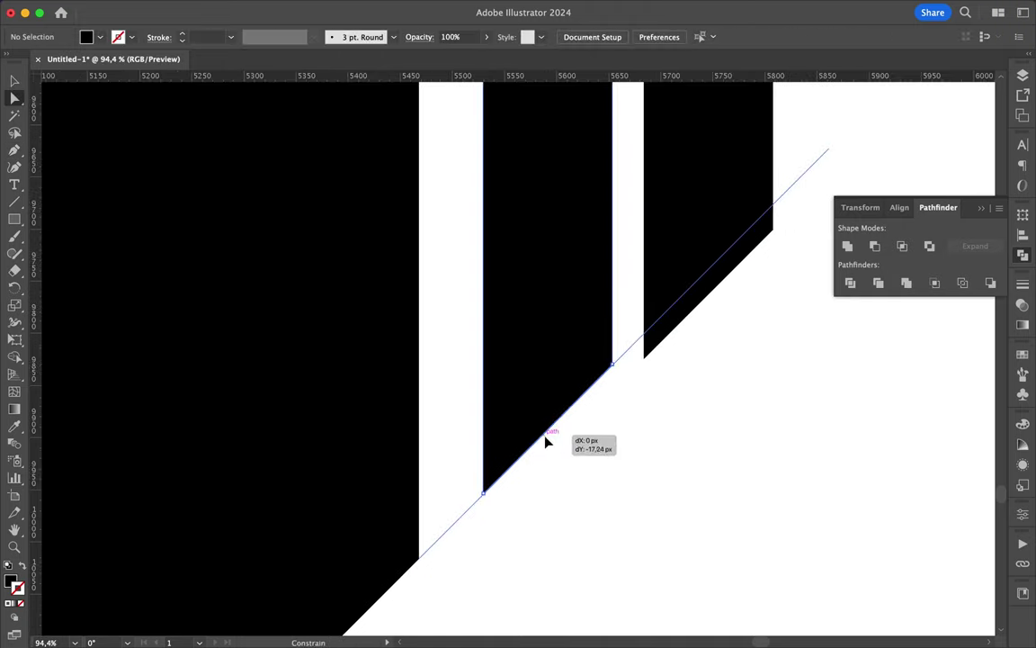
ctrl+click(706, 279)
key(v)
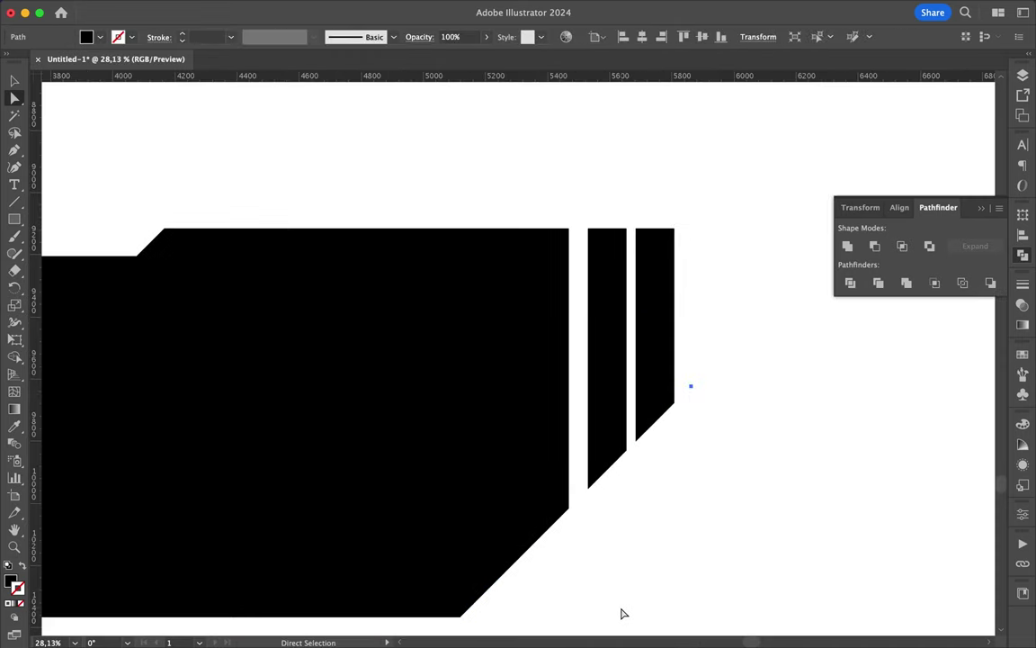
Check the two stripes in Outline view, then deselect everything.
key(ctrl+y)
key(ctrl+y)
key(v)
click(693, 388)
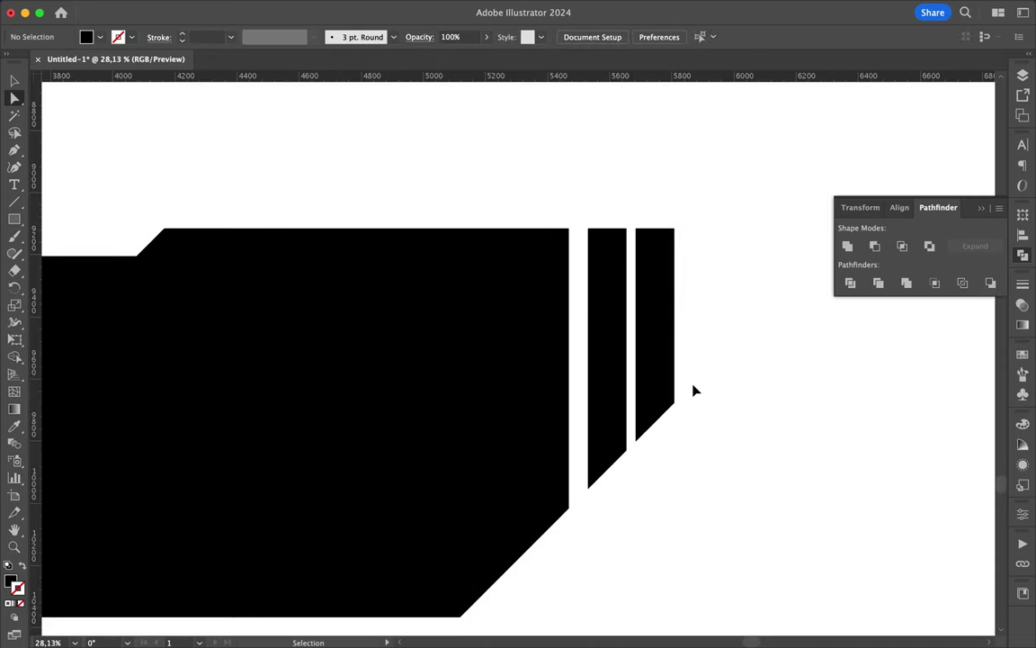
click(618, 389)
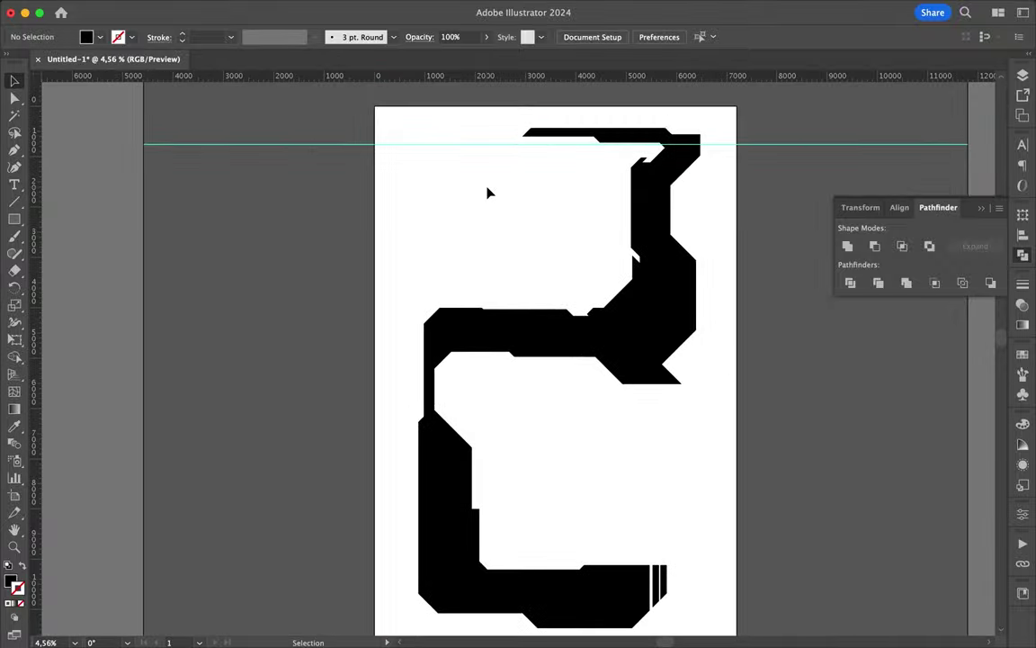
Pen-draw a stepped polygon tracing the letter's diagonal inner band.
scroll(474, 352, up, 5)
key(p)
click(502, 221)
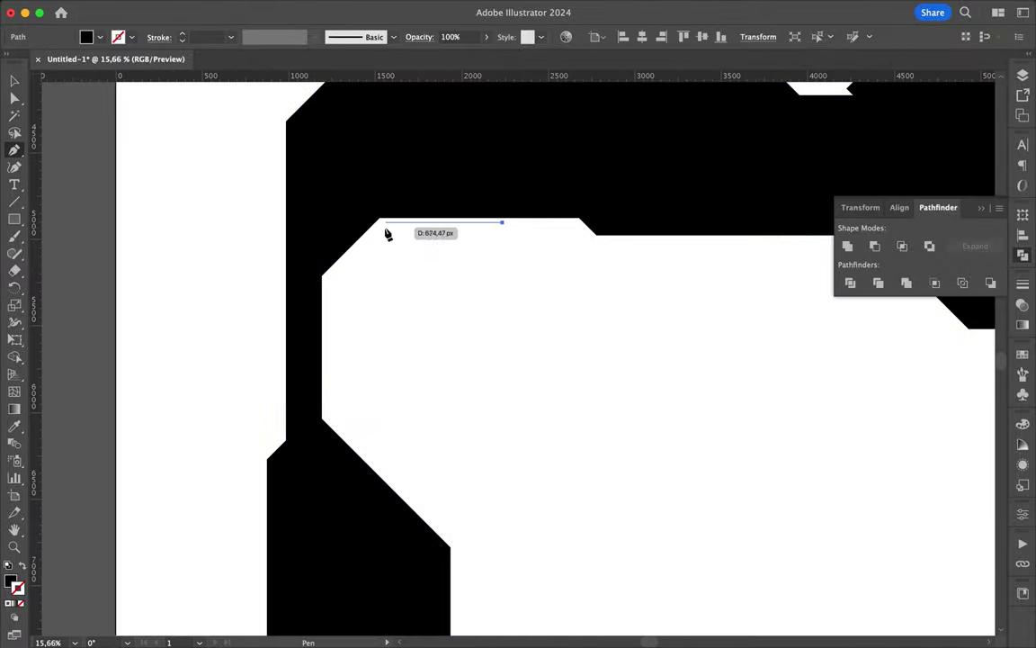
click(384, 221)
click(607, 444)
click(622, 444)
scroll(613, 398, down, 5)
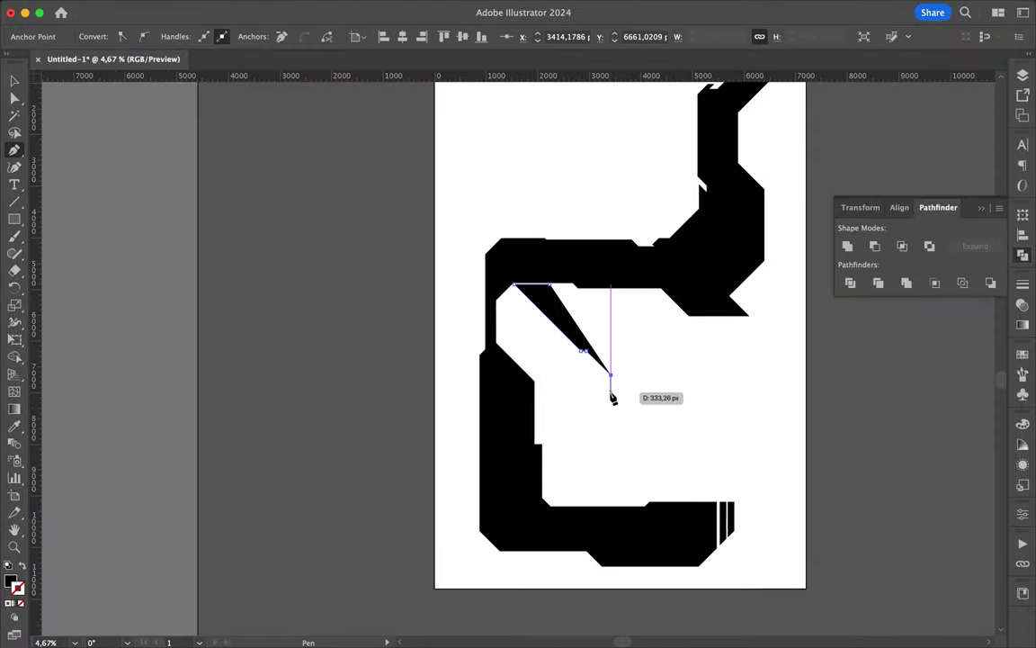
click(771, 527)
click(771, 488)
click(710, 483)
click(710, 449)
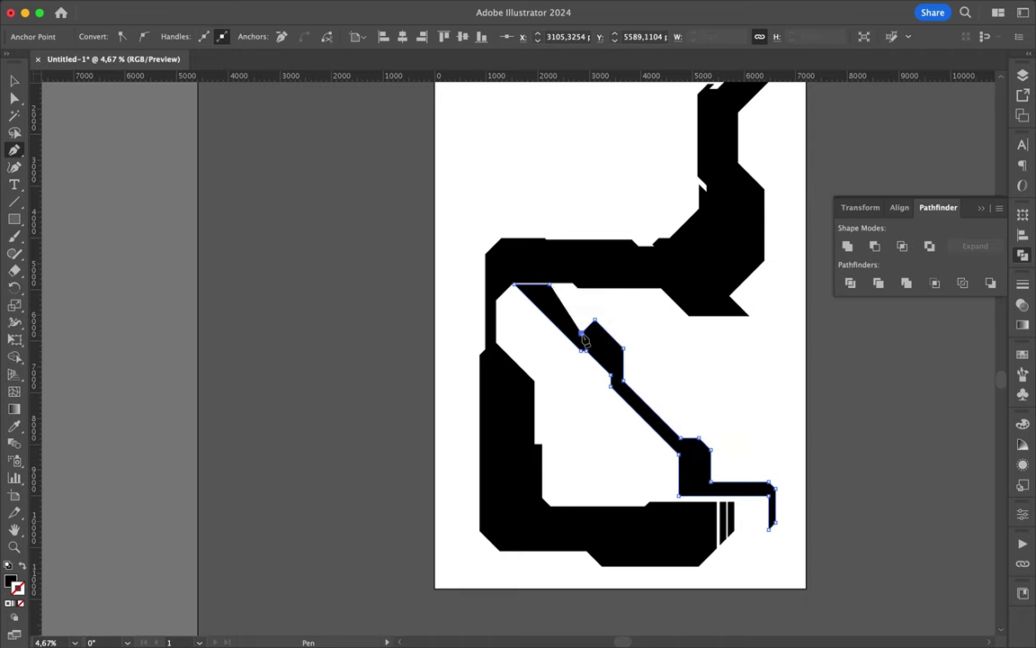
click(569, 293)
Move the polygon's top corner to meet the bar edge and finish the path.
scroll(569, 292, up, 6)
scroll(561, 258, up, 5)
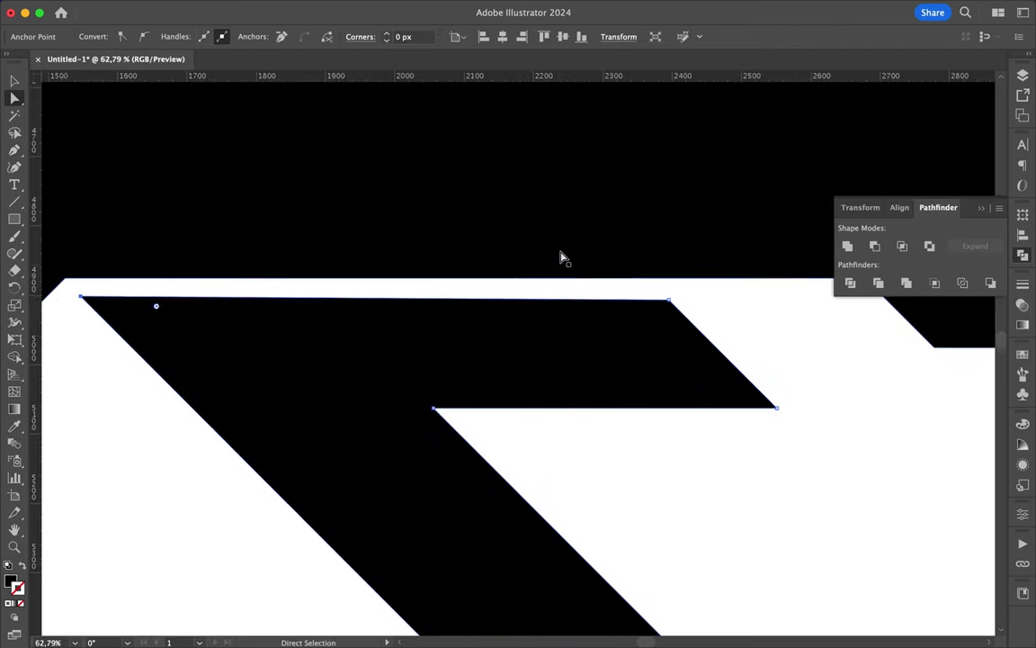
drag(666, 299, 627, 260)
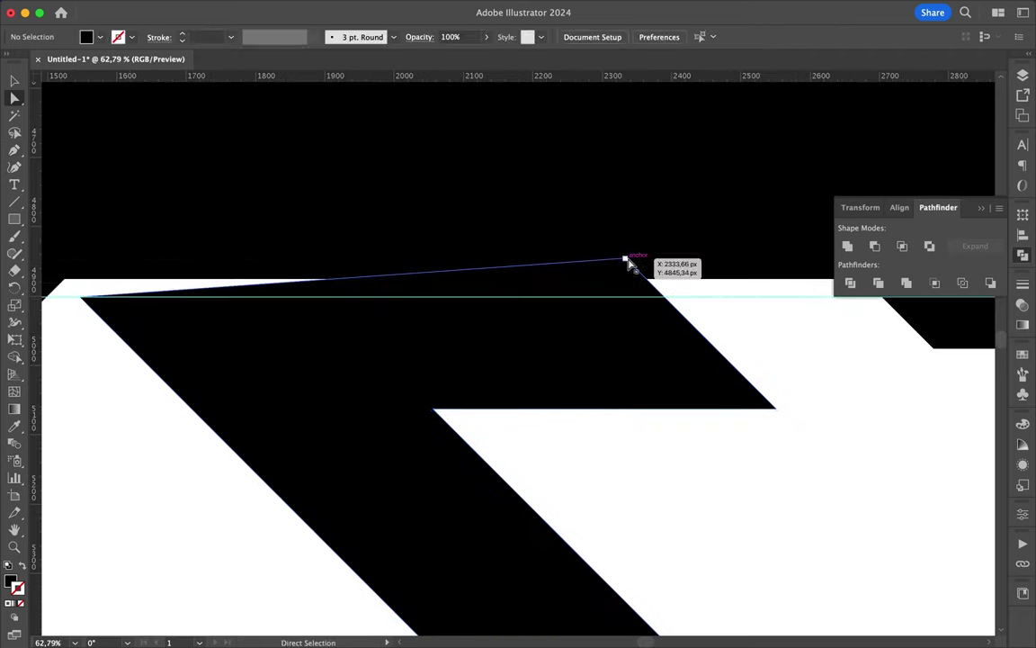
scroll(665, 297, down, 5)
scroll(635, 271, down, 5)
scroll(308, 222, up, 6)
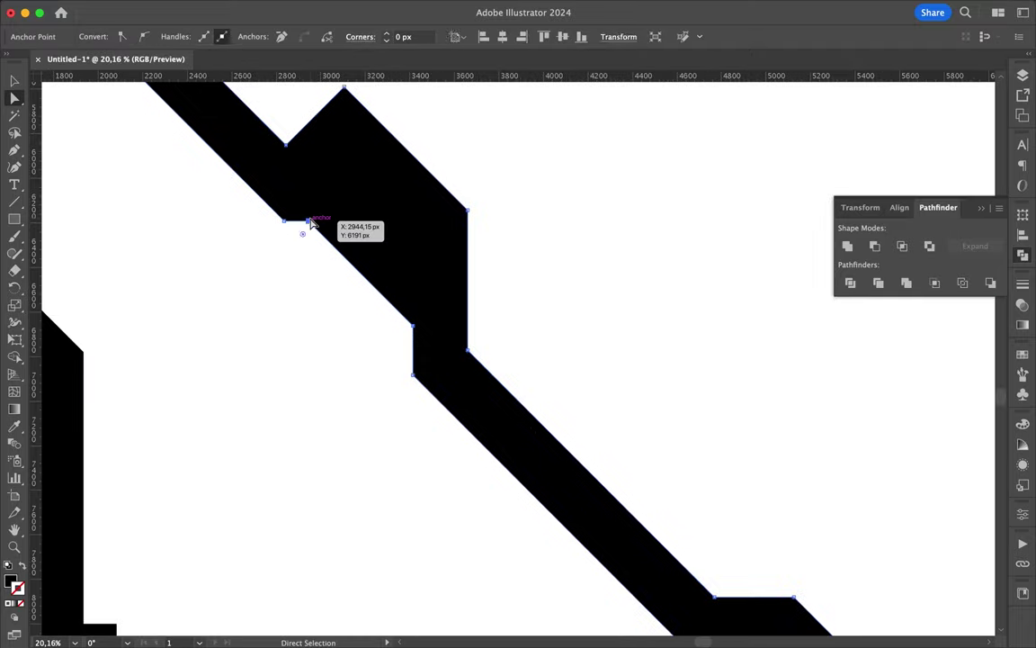
click(392, 302)
scroll(396, 297, down, 3)
scroll(407, 264, up, 2)
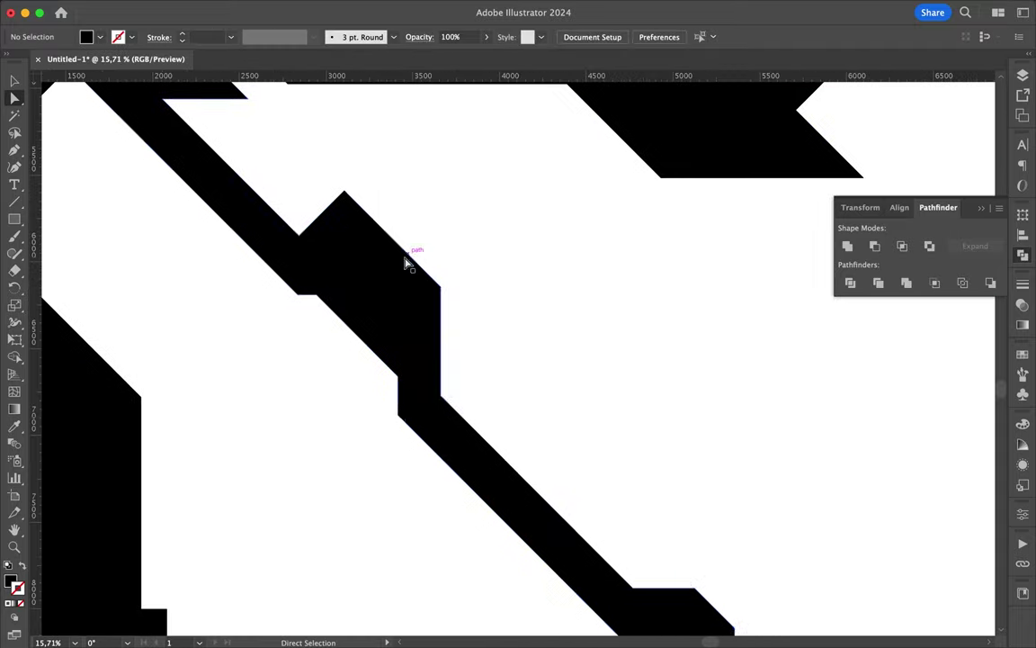
click(428, 315)
key(v)
key(super+0)
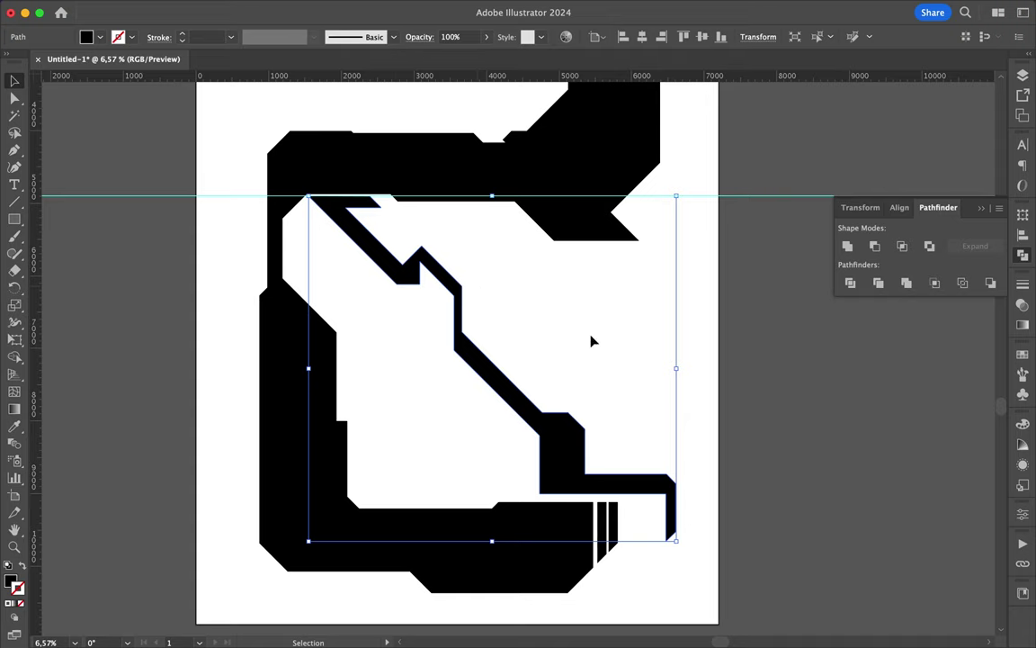
scroll(423, 287, up, 3)
Draw a triangle over the upper notch and Unite it with the letterform.
key(p)
click(419, 239)
click(342, 316)
click(457, 316)
click(418, 238)
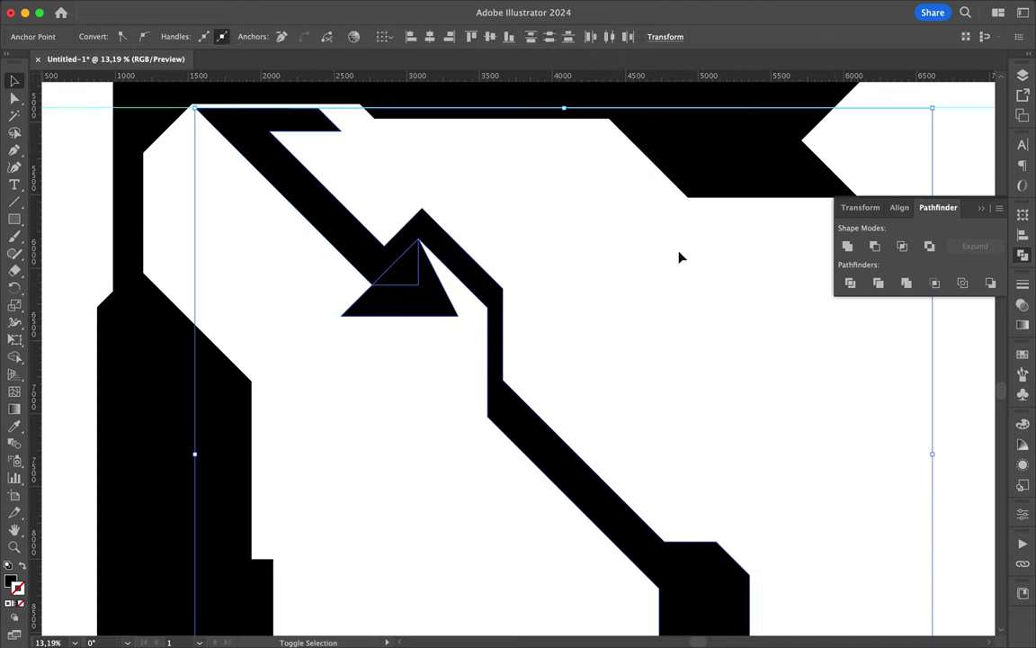
click(869, 251)
Draw a quadrilateral over the next notch, Unite it into the letter, and deselect.
key(super+0)
scroll(412, 277, up, 5)
key(p)
click(395, 270)
click(429, 236)
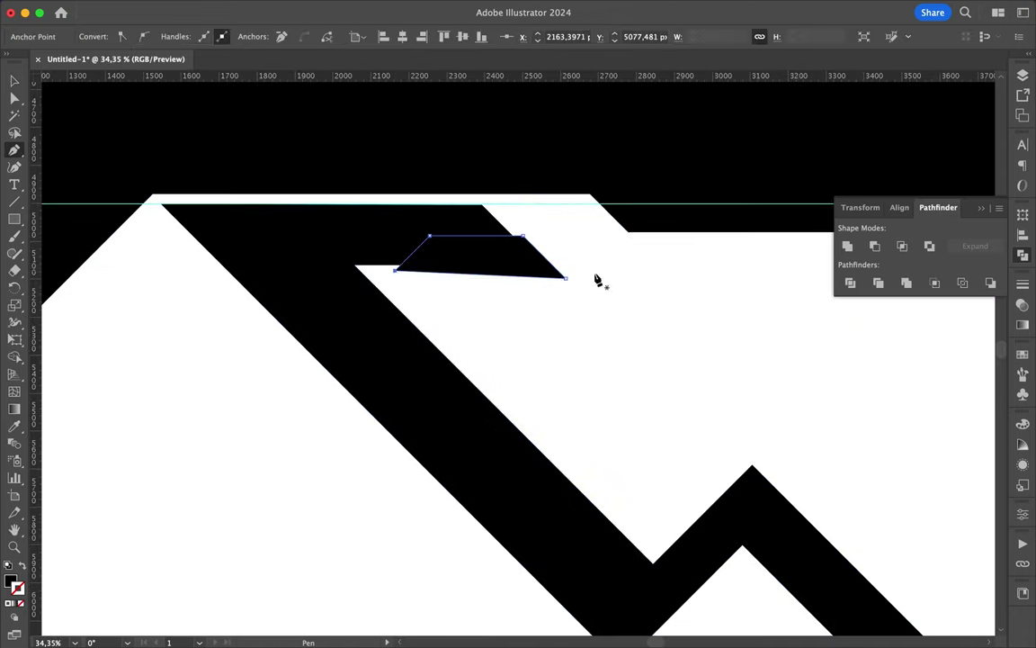
key(super+a)
click(846, 246)
key(super+0)
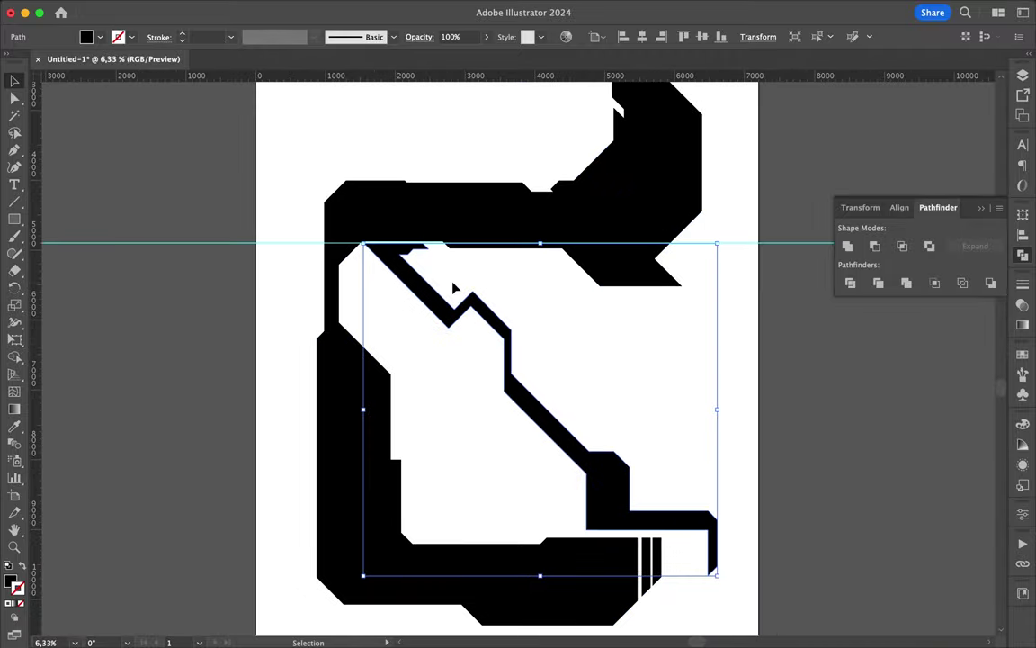
key(shift+super+a)
scroll(450, 393, up, 1)
Delete anchors from the inner path with Direct Selection to square its bottom.
scroll(350, 279, up, 1)
key(p)
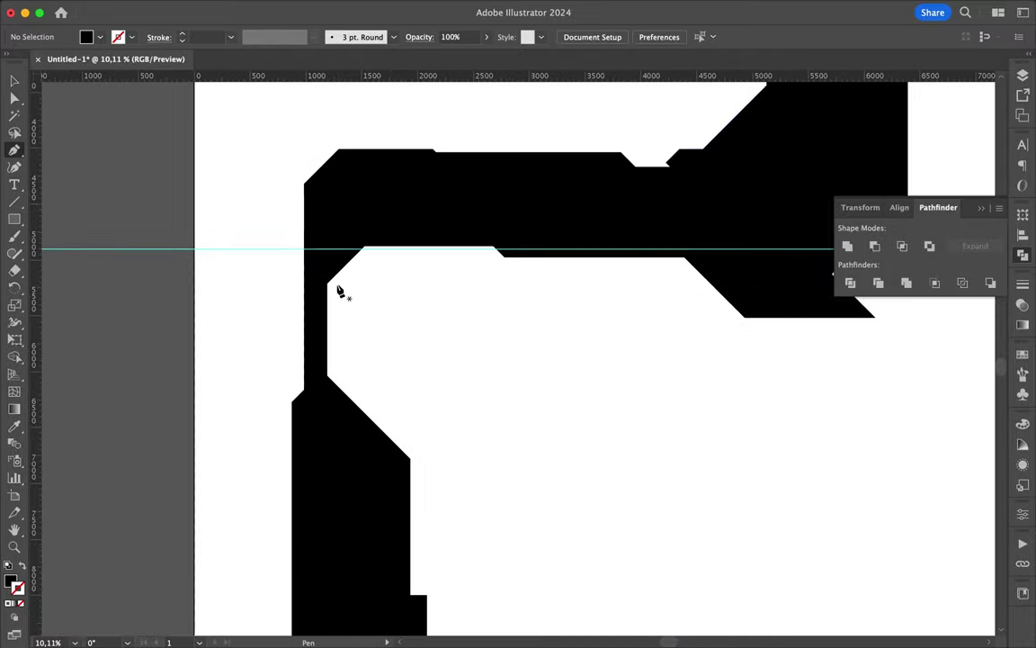
key(a)
click(412, 460)
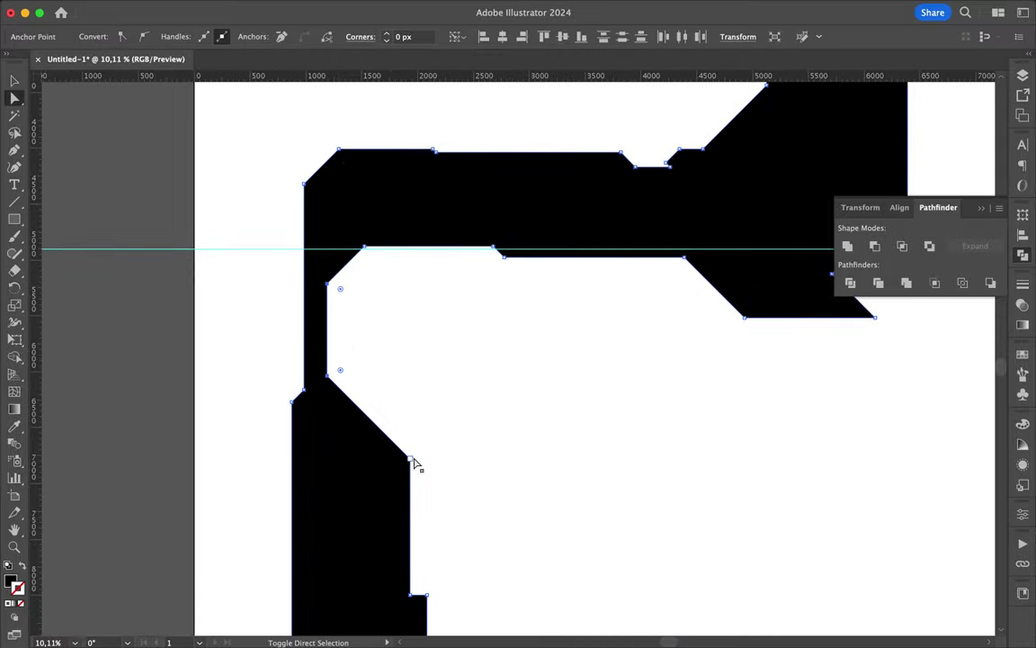
click(506, 261)
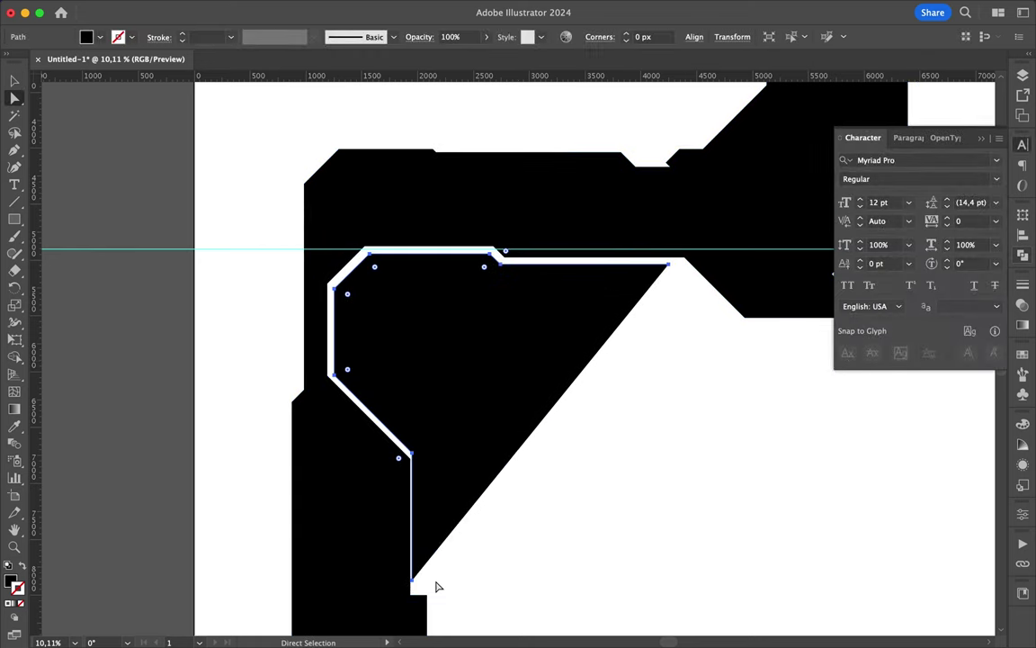
key(ctrl+z)
key(ctrl+z)
key(ctrl+z)
key(ctrl+z)
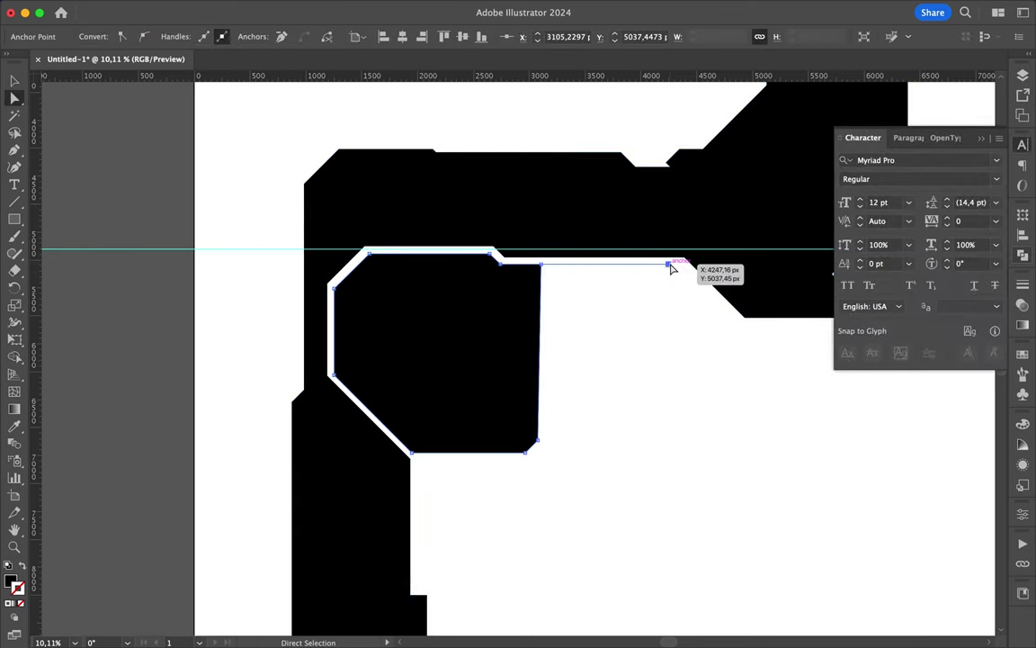
key(ctrl+z)
key(ctrl+z)
key(ctrl+z)
key(ctrl+z)
key(p)
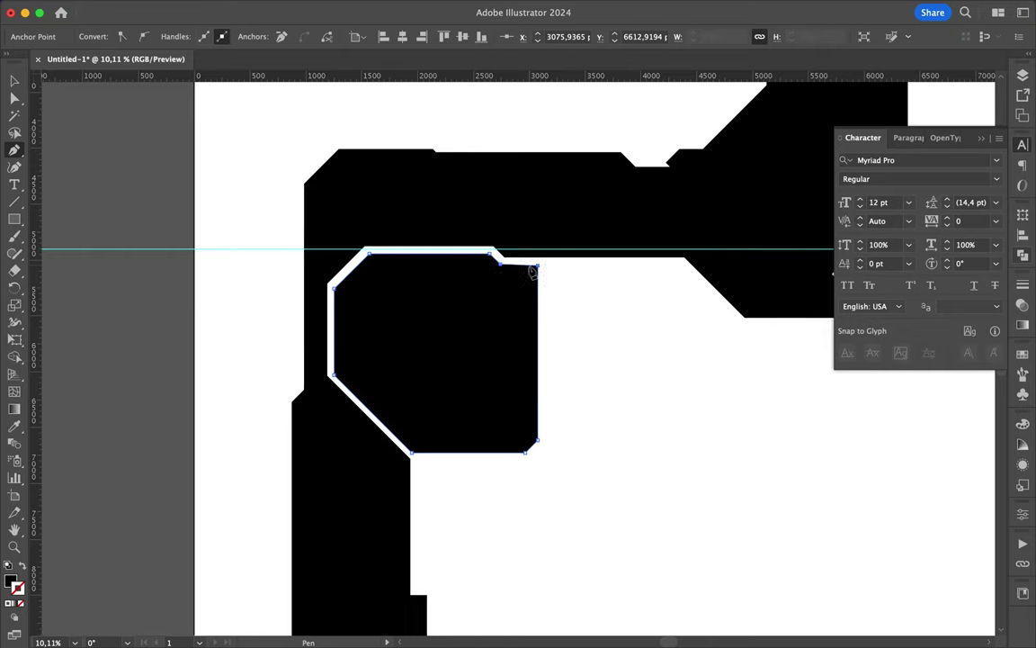
scroll(532, 272, up, 5)
Drag the inner shape's upper-right corner anchor into a diagonal edge.
drag(546, 441, 548, 467)
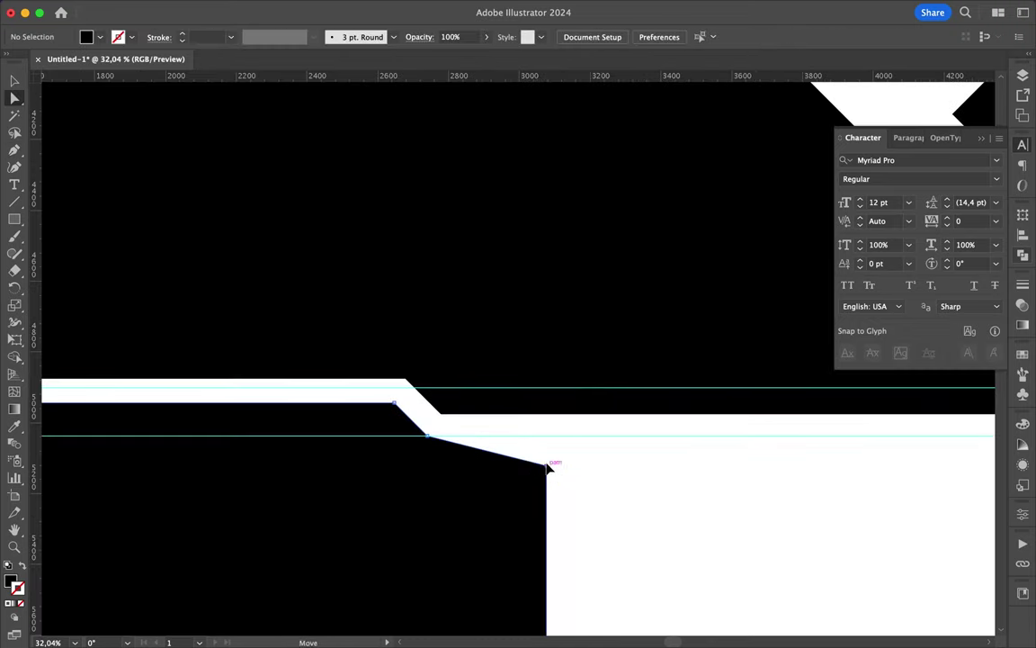
scroll(589, 486, down, 5)
scroll(589, 487, down, 3)
scroll(543, 289, up, 5)
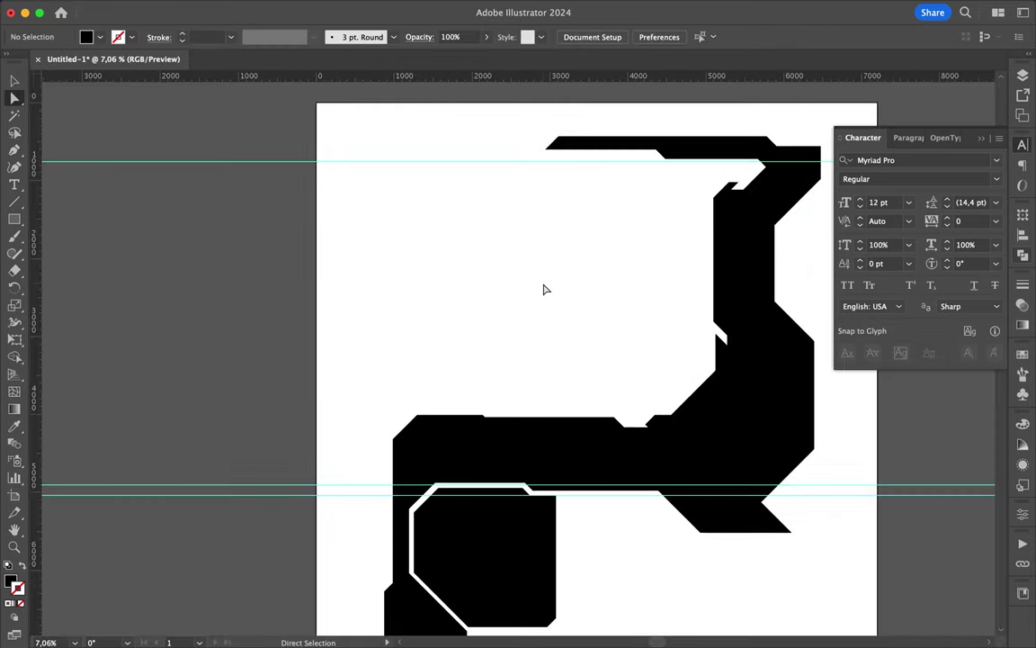
scroll(601, 308, down, 3)
scroll(551, 355, up, 3)
scroll(551, 355, up, 3)
Nudge the octagonal block slightly upward to leave a thin white band.
key(v)
drag(538, 372, 538, 370)
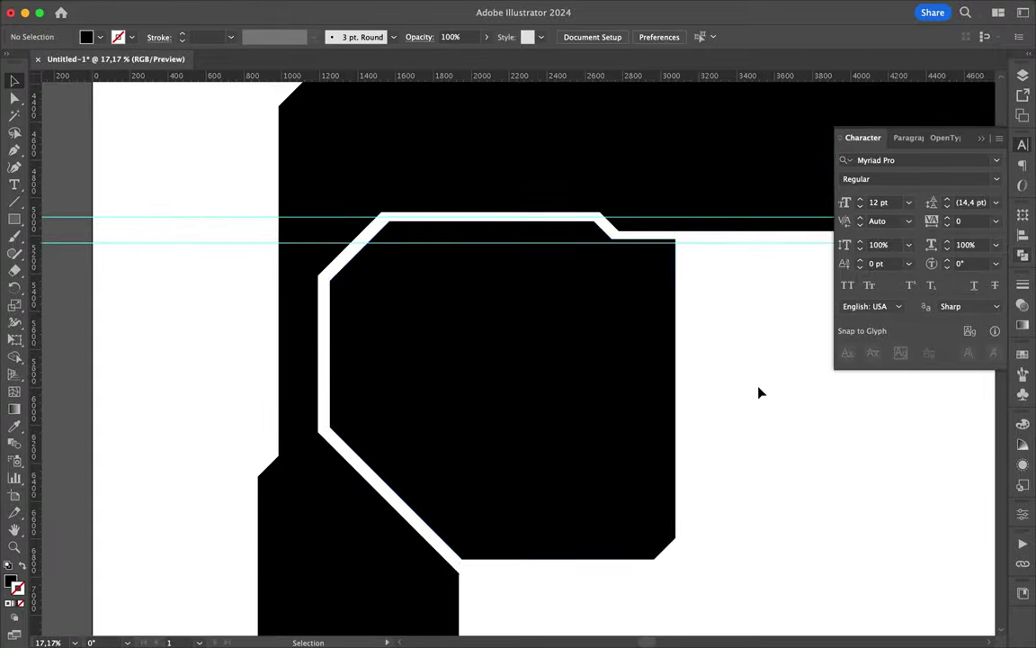
scroll(683, 387, down, 3)
scroll(640, 381, up, 2)
key(p)
scroll(540, 449, down, 2)
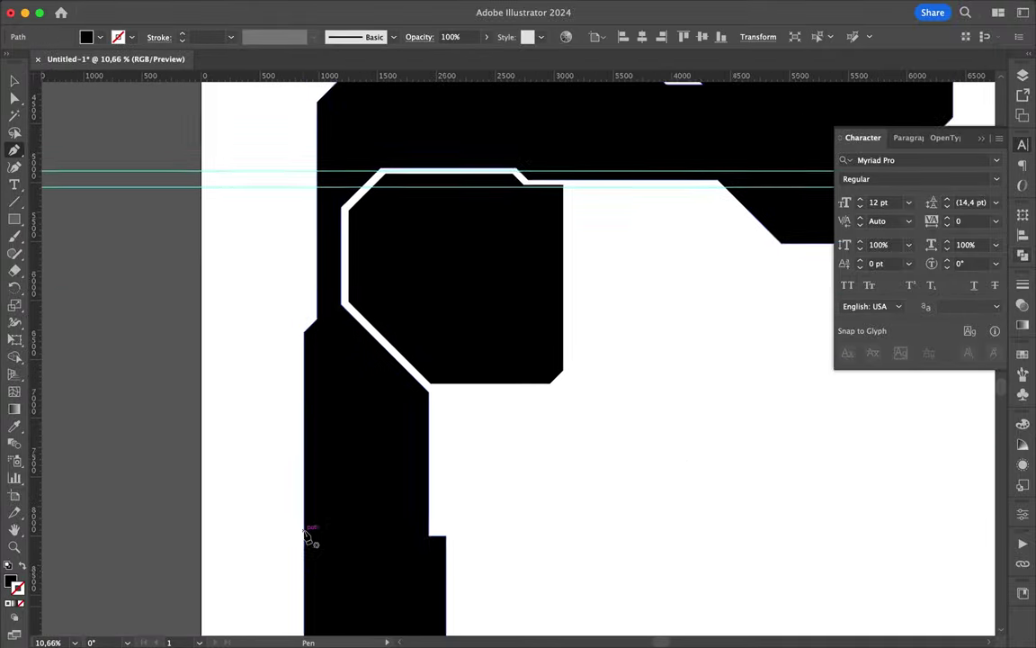
Draw a side outline path left of the letter stem and give it a 7 pt stroke.
drag(283, 311, 323, 349)
scroll(300, 292, up, 2)
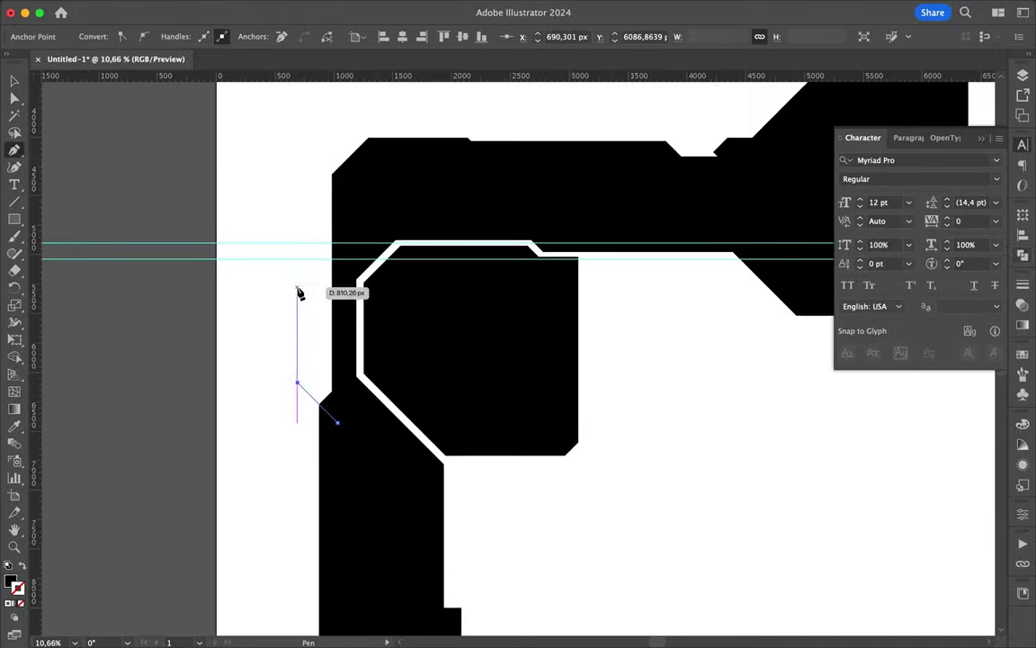
click(299, 292)
scroll(305, 225, up, 3)
scroll(360, 297, down, 3)
click(423, 430)
click(500, 509)
key(v)
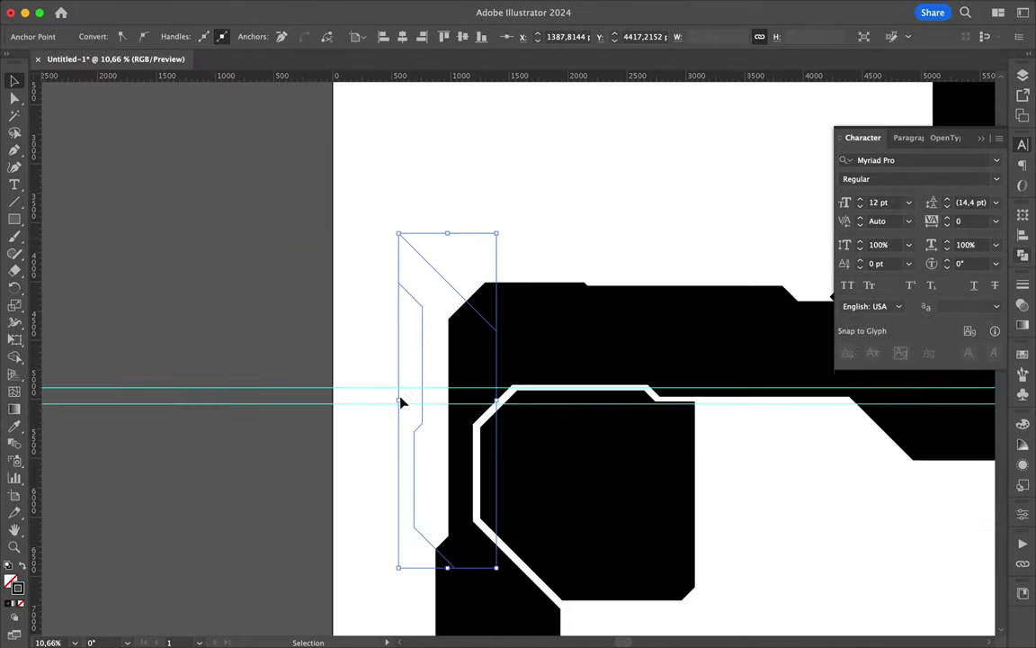
key(ctrl+F10)
click(506, 266)
scroll(485, 270, up, 2)
Fill the small rectangle with black.
key(p)
scroll(460, 255, up, 2)
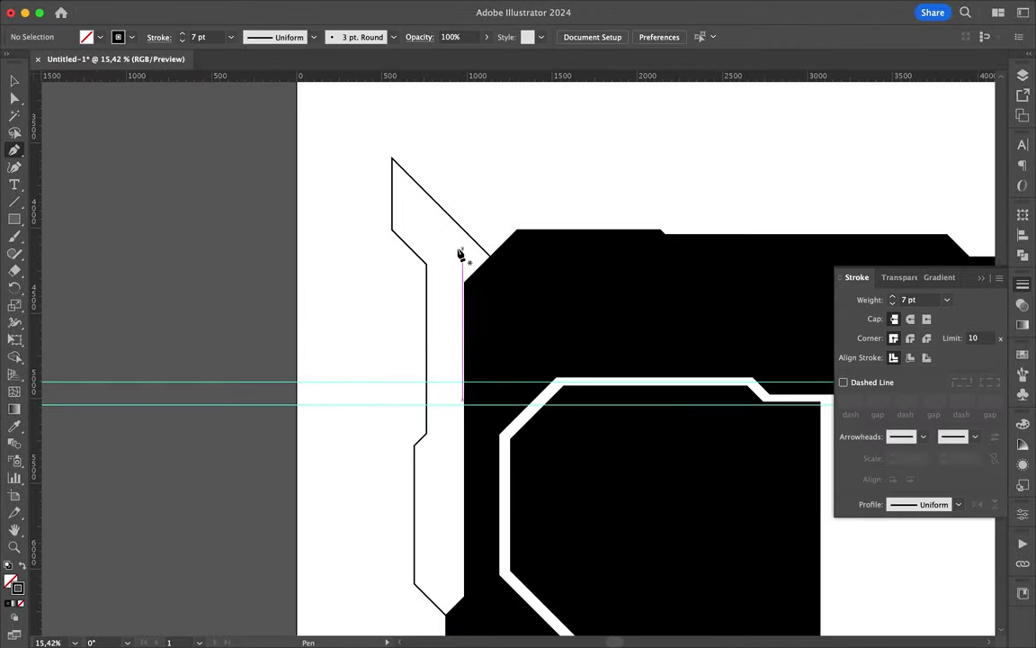
scroll(461, 254, up, 3)
click(99, 37)
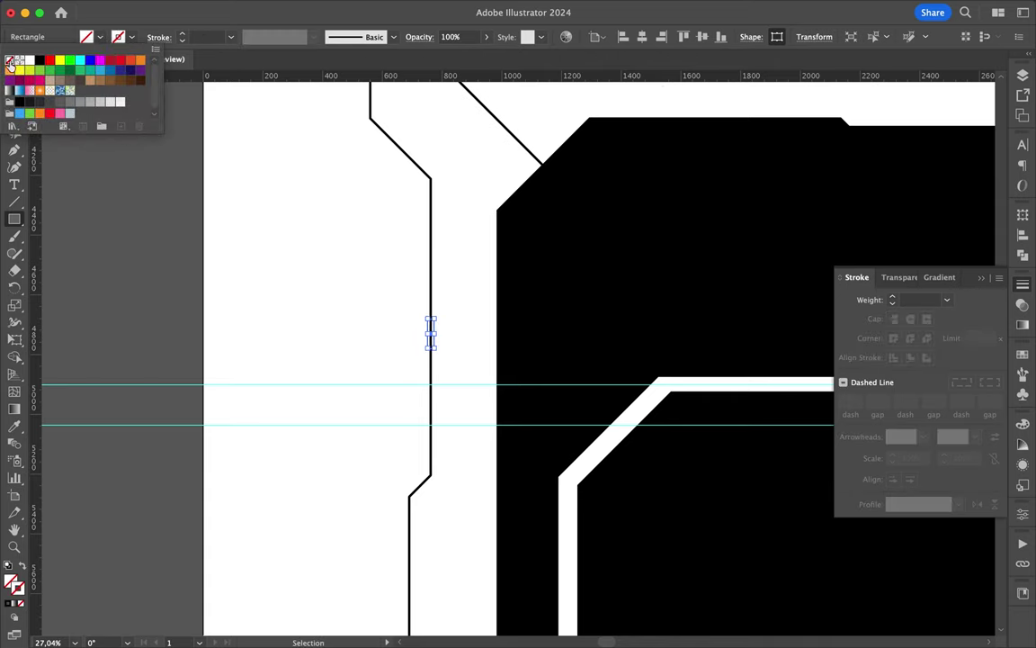
click(9, 59)
key(v)
scroll(474, 407, down, 4)
click(474, 406)
Draw a filled triangle at the side outline's top corner.
key(p)
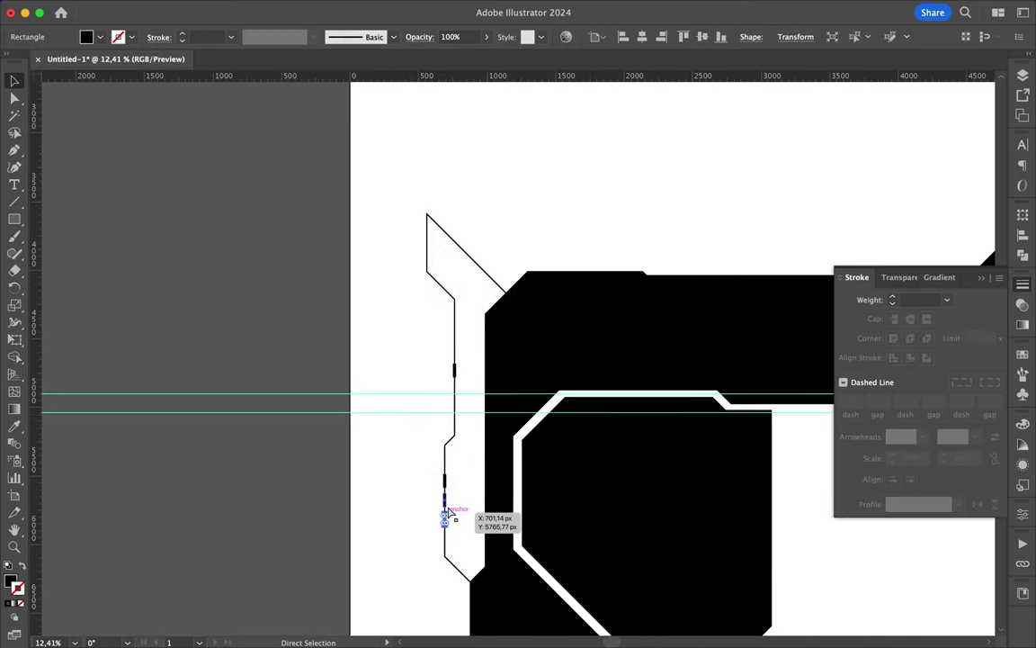
scroll(446, 509, down, 2)
scroll(423, 412, up, 5)
drag(535, 411, 490, 360)
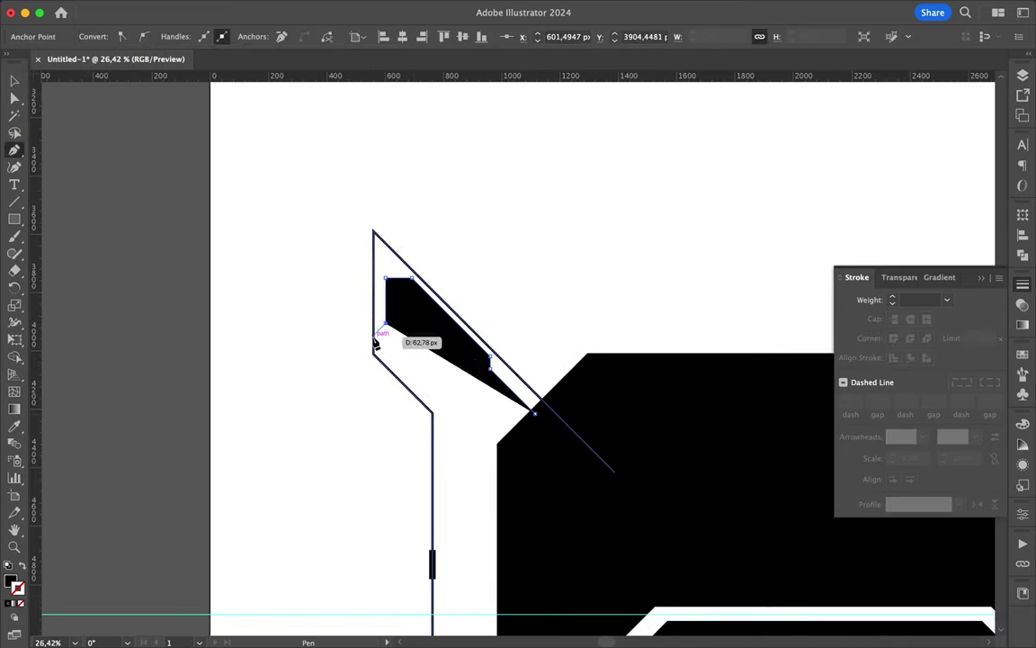
click(373, 232)
click(535, 411)
scroll(485, 272, down, 2)
scroll(440, 230, up, 5)
Start filled shapes inside the outline near its bottom.
click(462, 450)
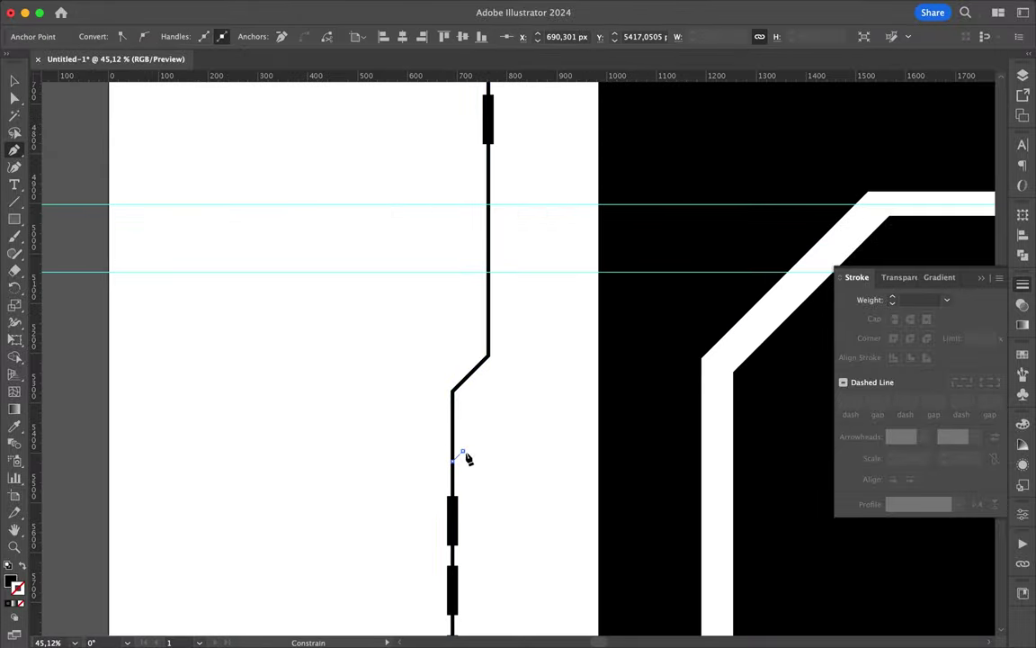
click(506, 363)
ctrl+click(502, 447)
scroll(502, 447, down, 2)
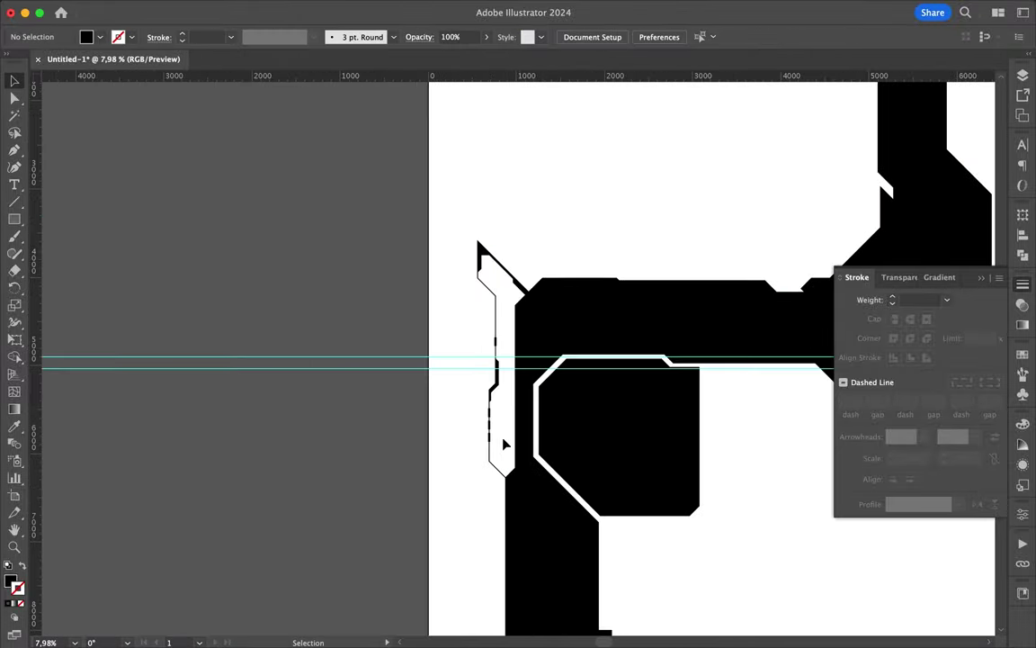
scroll(513, 445, up, 3)
Complete the curved filled shape inside the outline's bottom.
click(435, 340)
scroll(463, 301, down, 1)
click(464, 291)
drag(452, 370, 439, 412)
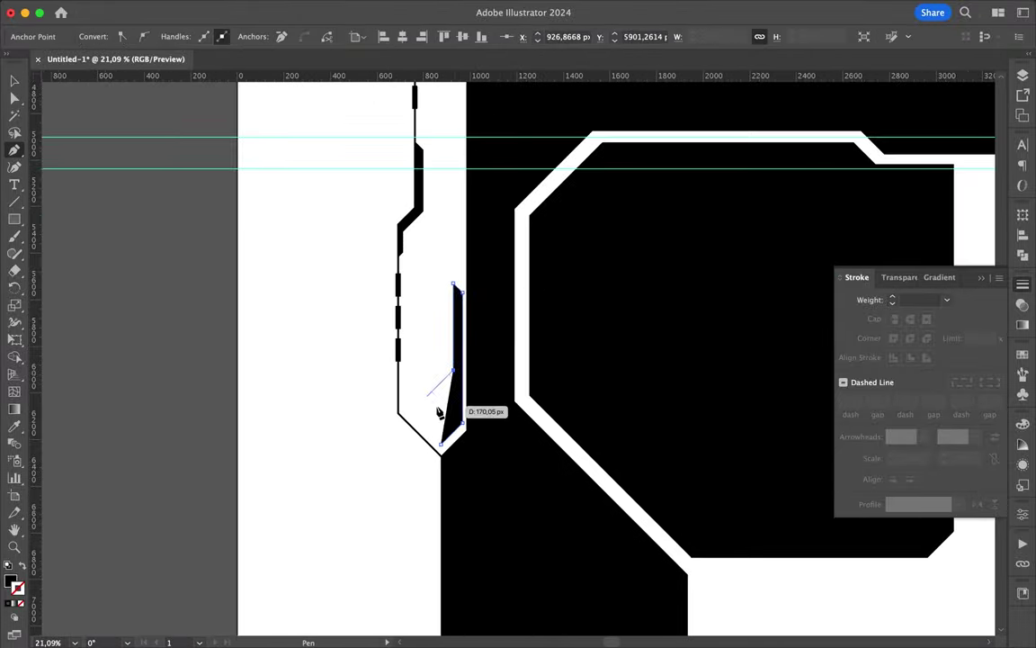
click(442, 438)
scroll(442, 438, up, 2)
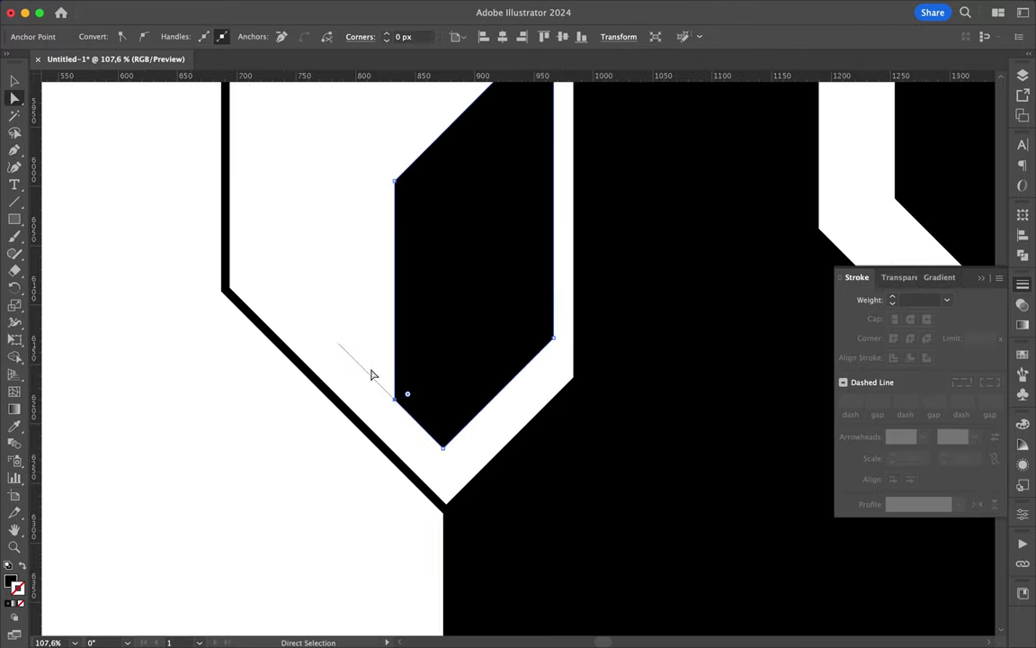
ctrl+click(373, 373)
scroll(421, 358, down, 1)
scroll(421, 358, up, 3)
Draw another closed filled shape with one curved segment.
click(446, 555)
click(446, 374)
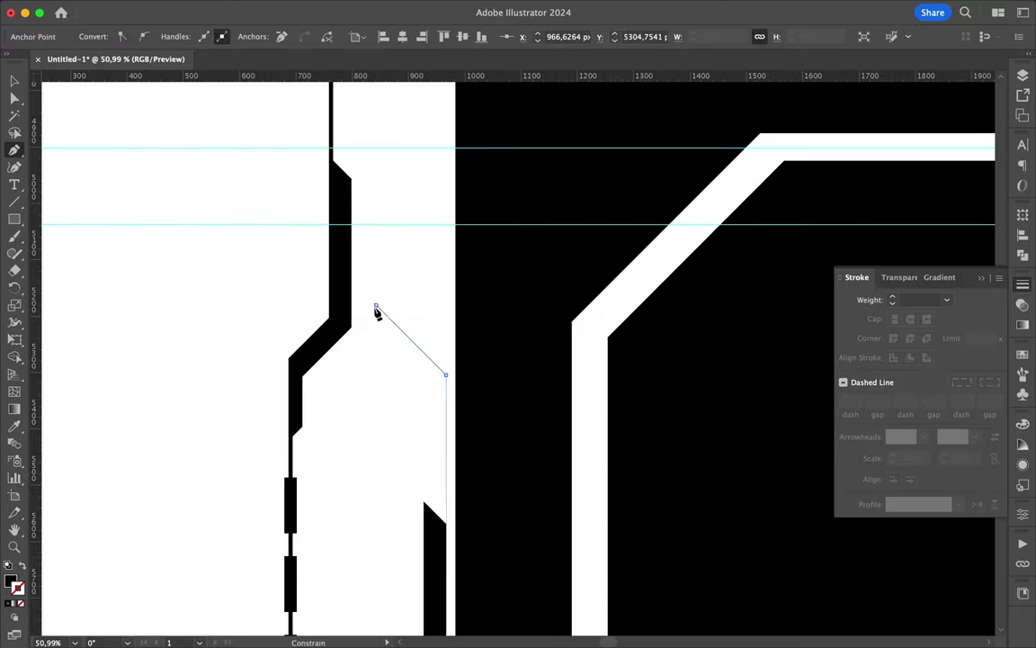
click(376, 306)
click(364, 317)
drag(364, 597, 370, 611)
click(444, 553)
ctrl+click(273, 478)
scroll(273, 479, down, 3)
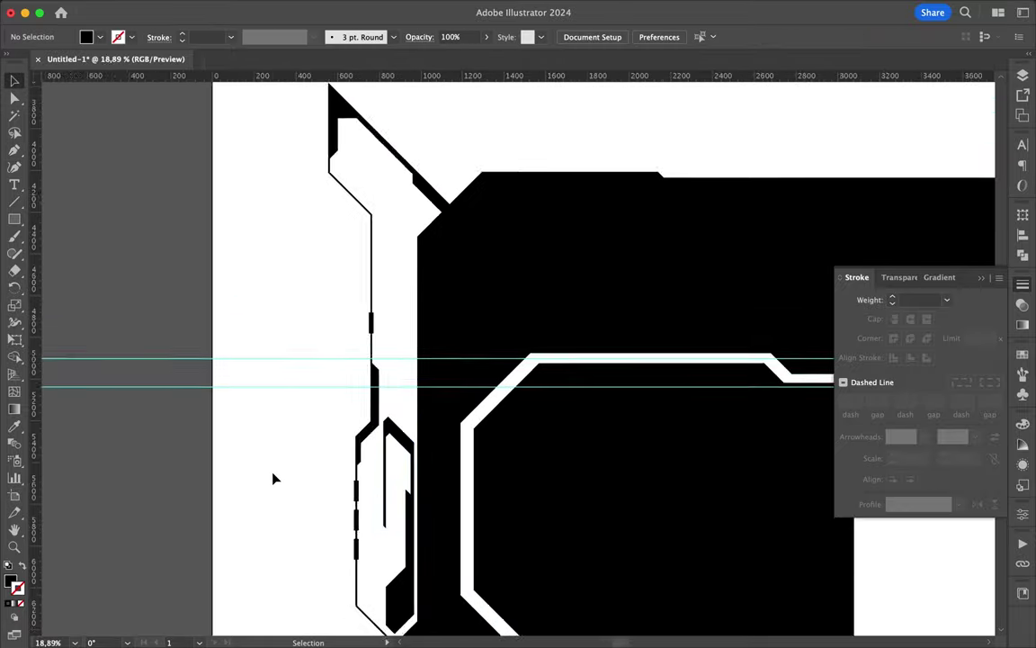
scroll(351, 479, up, 2)
Draw a triangle and pull one of its anchors further down.
key(p)
click(365, 200)
click(335, 422)
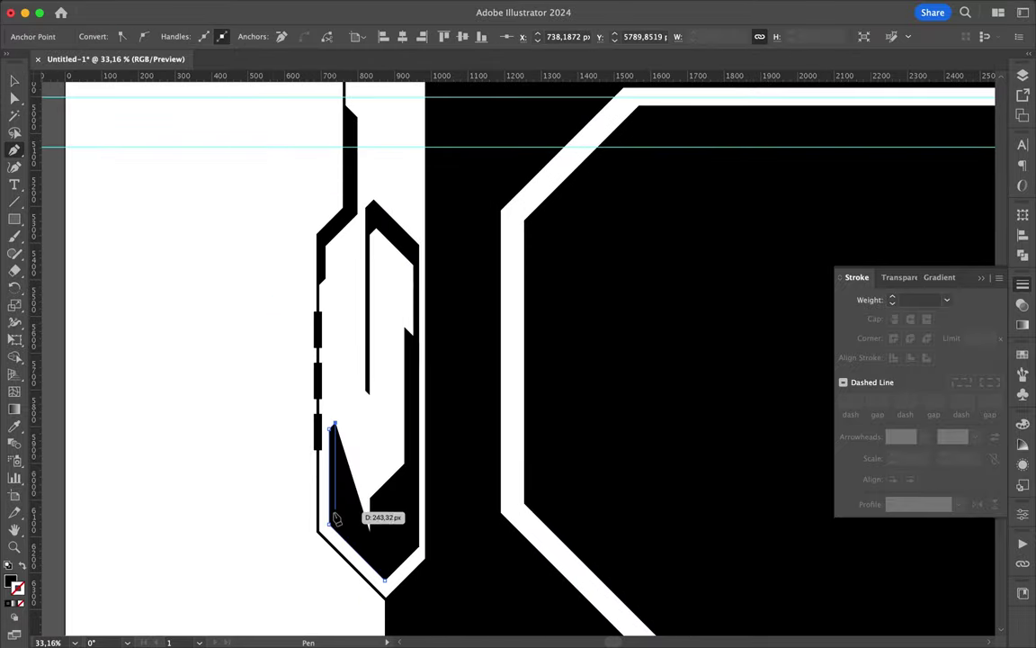
scroll(385, 520, down, 3)
key(a)
scroll(369, 423, up, 3)
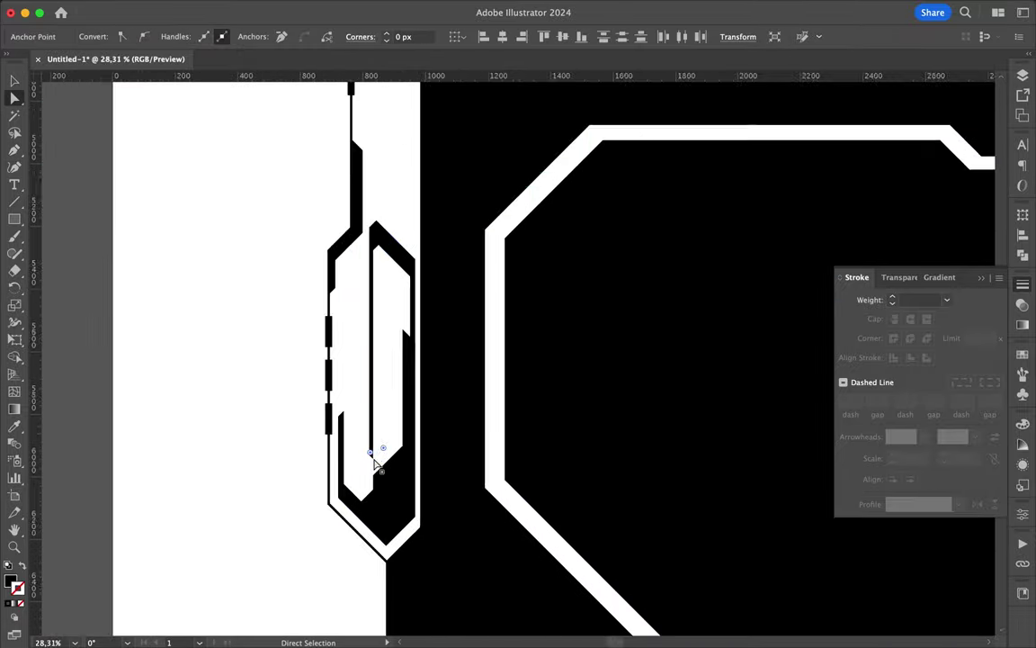
scroll(370, 450, up, 3)
drag(366, 487, 366, 590)
scroll(278, 247, down, 5)
scroll(460, 361, up, 2)
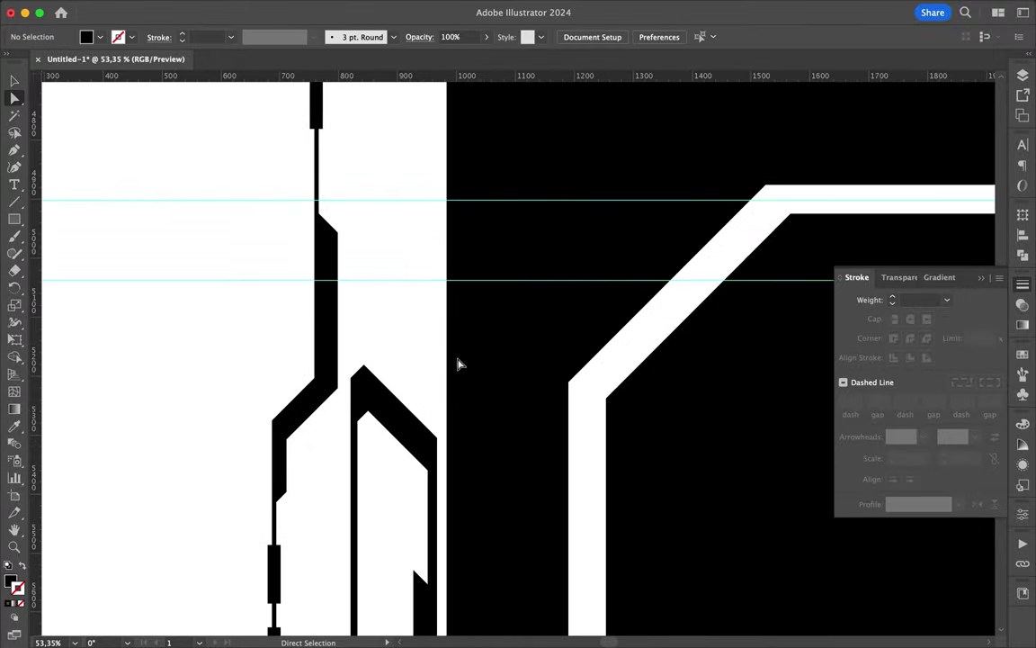
Reshape the thin path into a small stripe piece in the white gap.
click(450, 481)
mouse_move(481, 589)
mouse_down()
mouse_move(558, 387)
mouse_move(369, 359)
mouse_up()
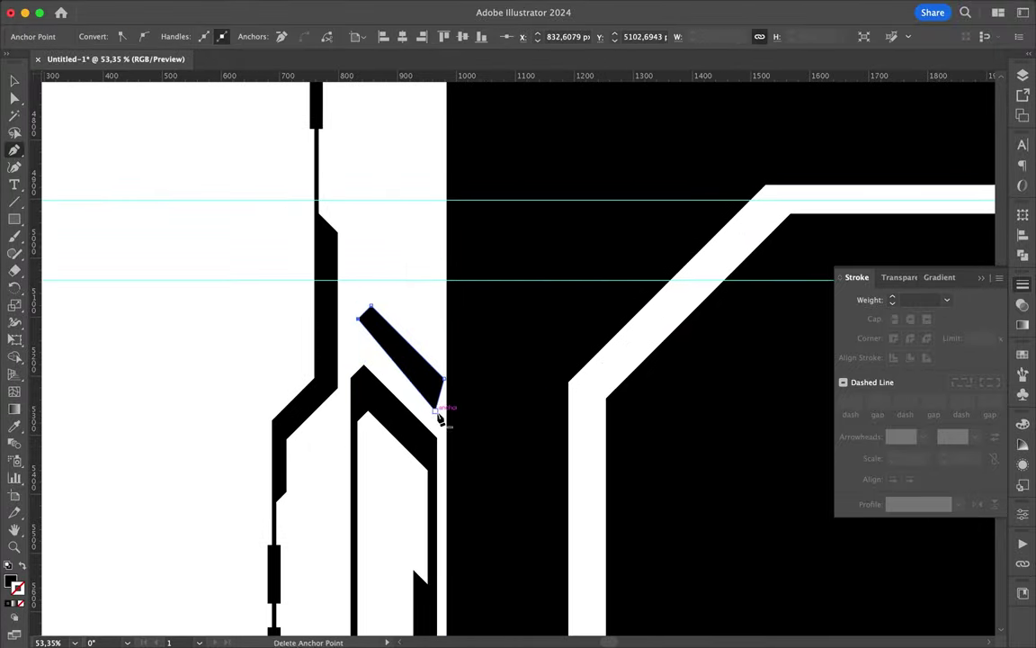
key(a)
drag(358, 318, 360, 324)
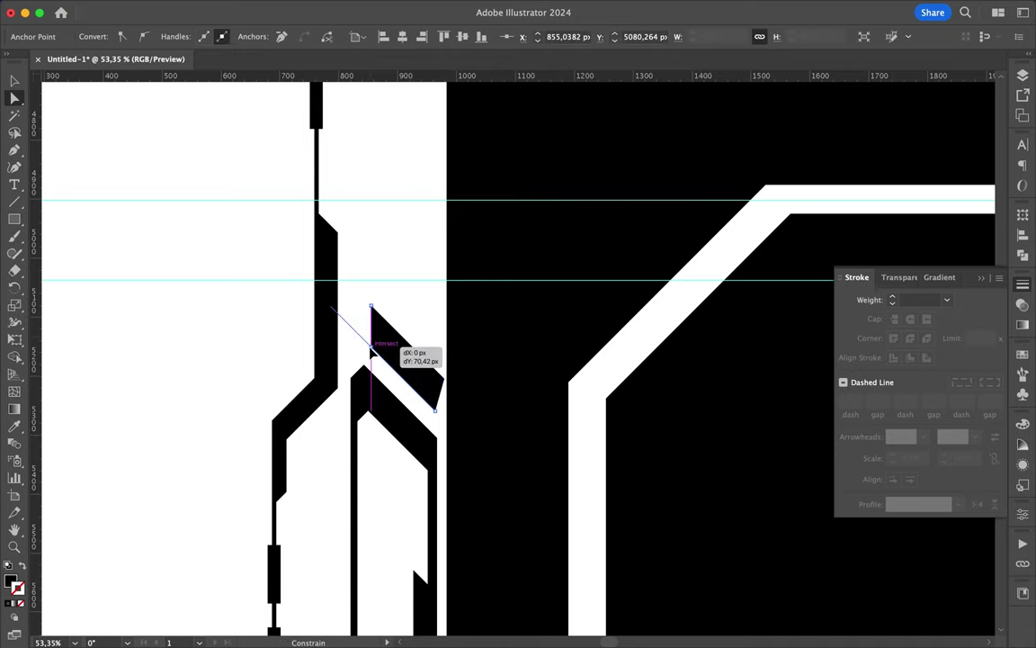
key(v)
click(359, 335)
Alt-drag copy the stripe and repeat with Cmd+D into a hatched column.
mouse_move(437, 378)
mouse_down()
mouse_move(402, 372)
mouse_move(783, 214)
mouse_move(771, 261)
mouse_up()
key(super+d)
key(super+d)
key(super+d)
key(super+d)
key(super+d)
key(super+d)
scroll(402, 204, down, 5)
scroll(402, 203, down, 4)
scroll(832, 188, up, 2)
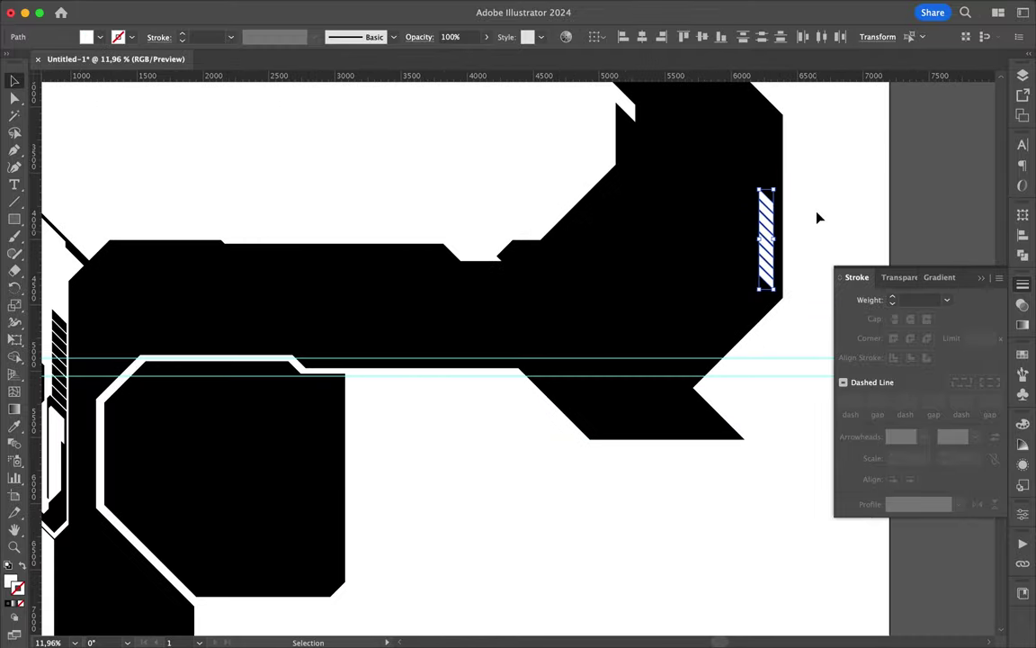
scroll(818, 216, down, 5)
Save the document as 1771.ai.
key(super+s)
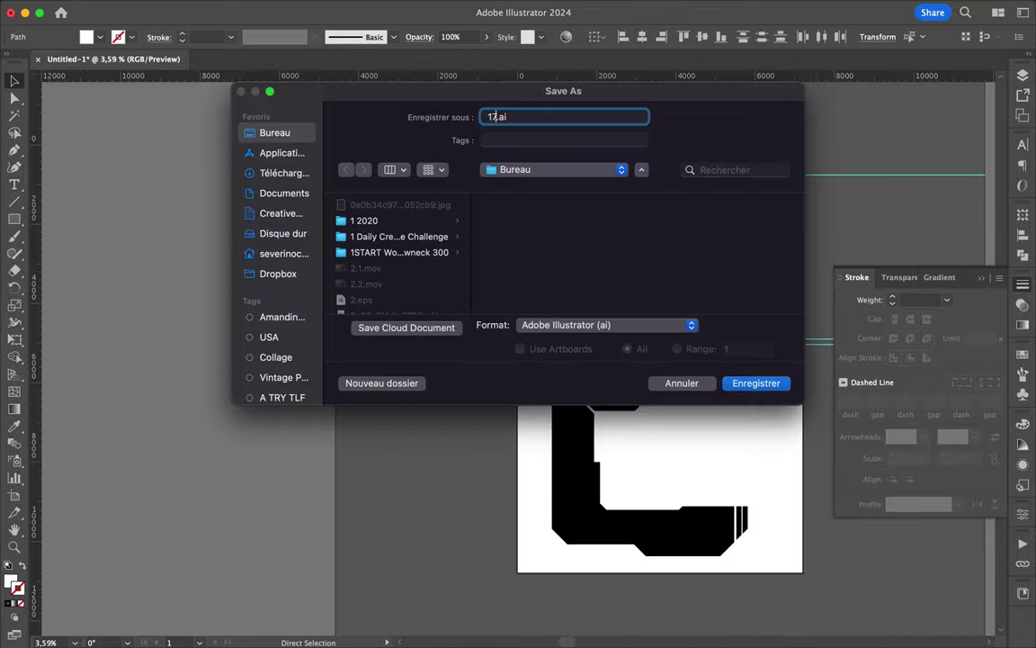
click(748, 383)
scroll(421, 482, up, 2)
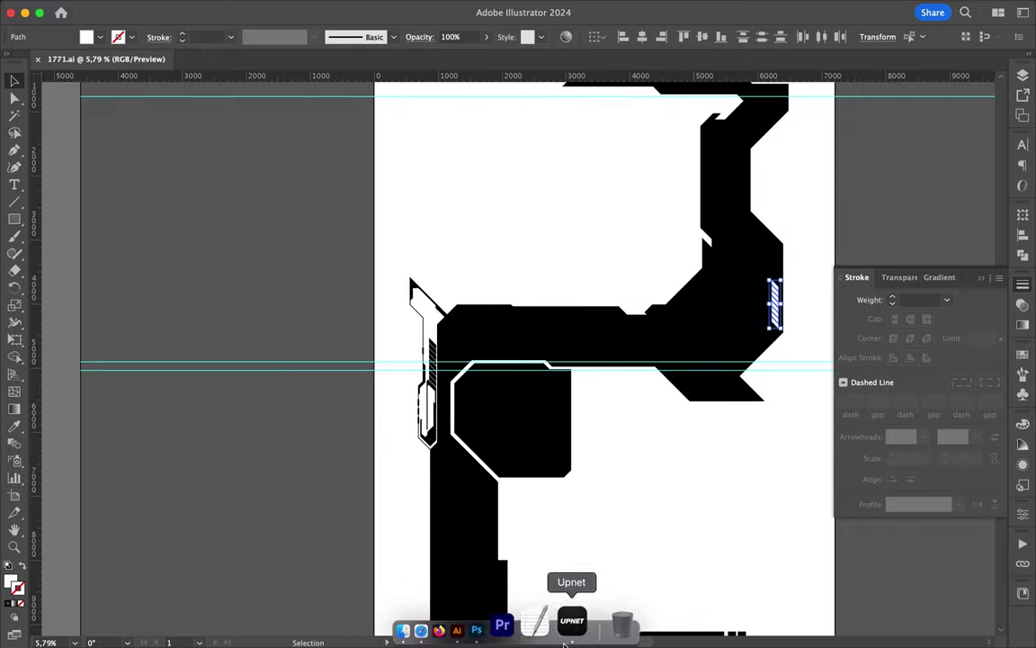
click(727, 8)
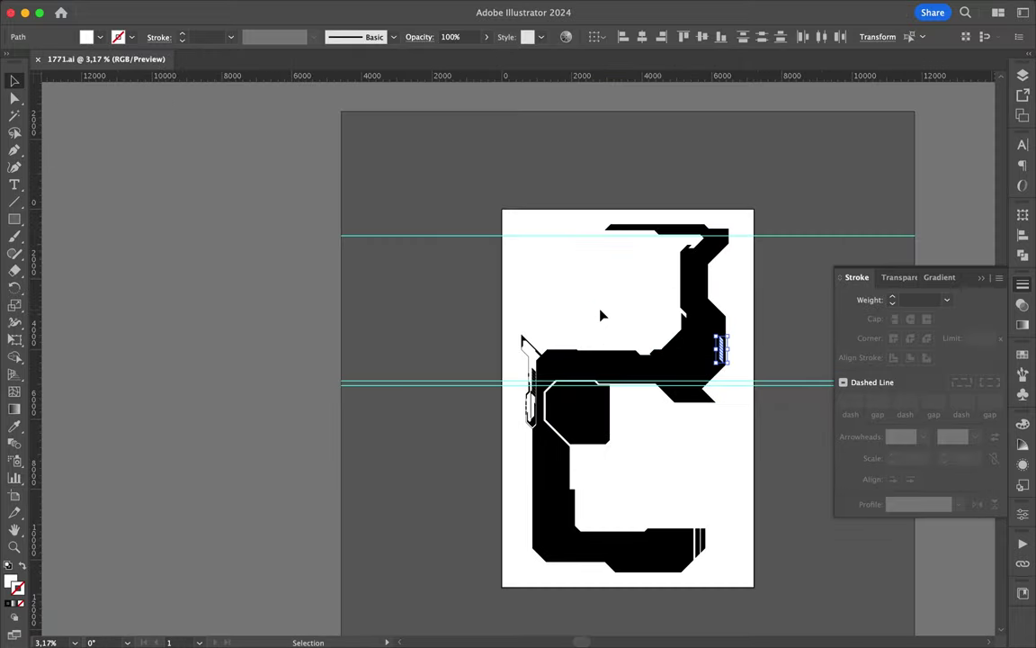
Draw a thin outline line extending up the letter's upper arm.
scroll(601, 313, up, 3)
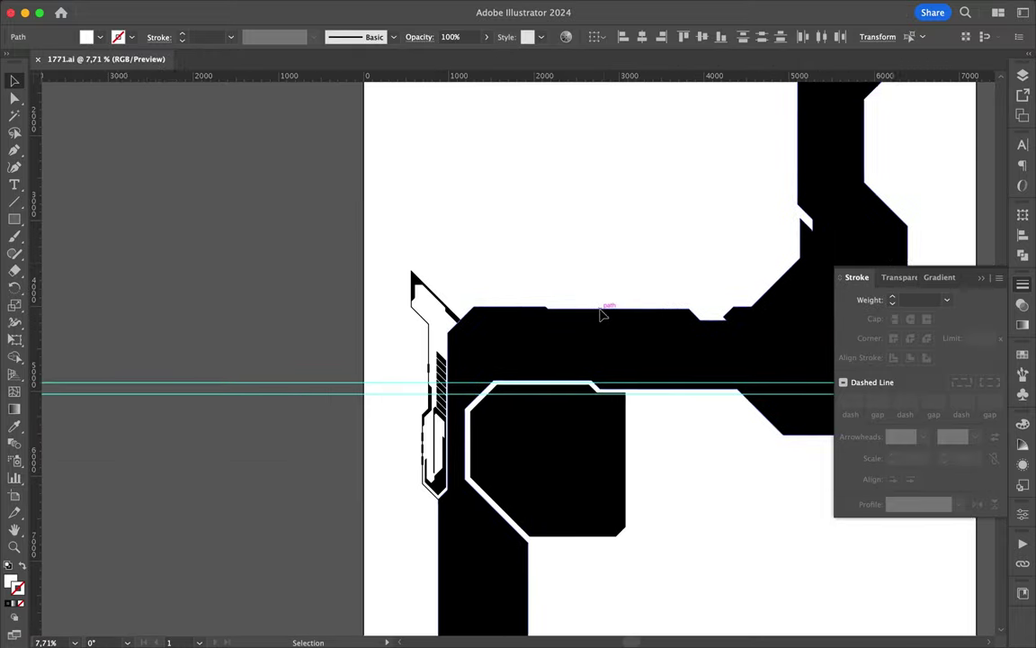
scroll(600, 312, up, 3)
click(649, 368)
drag(701, 315, 706, 279)
scroll(738, 144, down, 2)
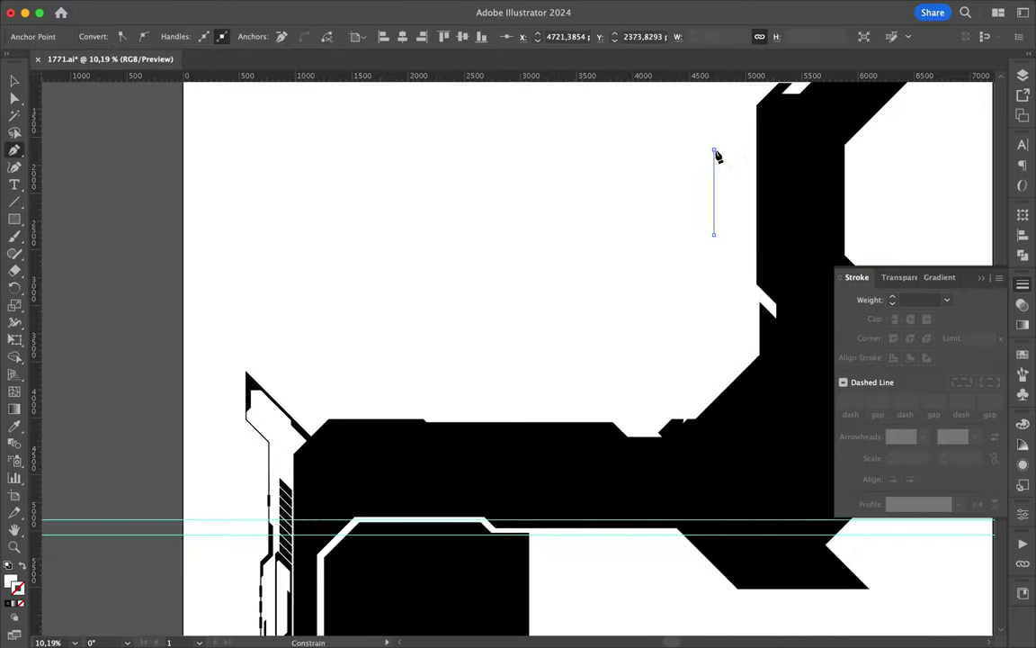
key(v)
scroll(440, 308, down, 3)
click(529, 465)
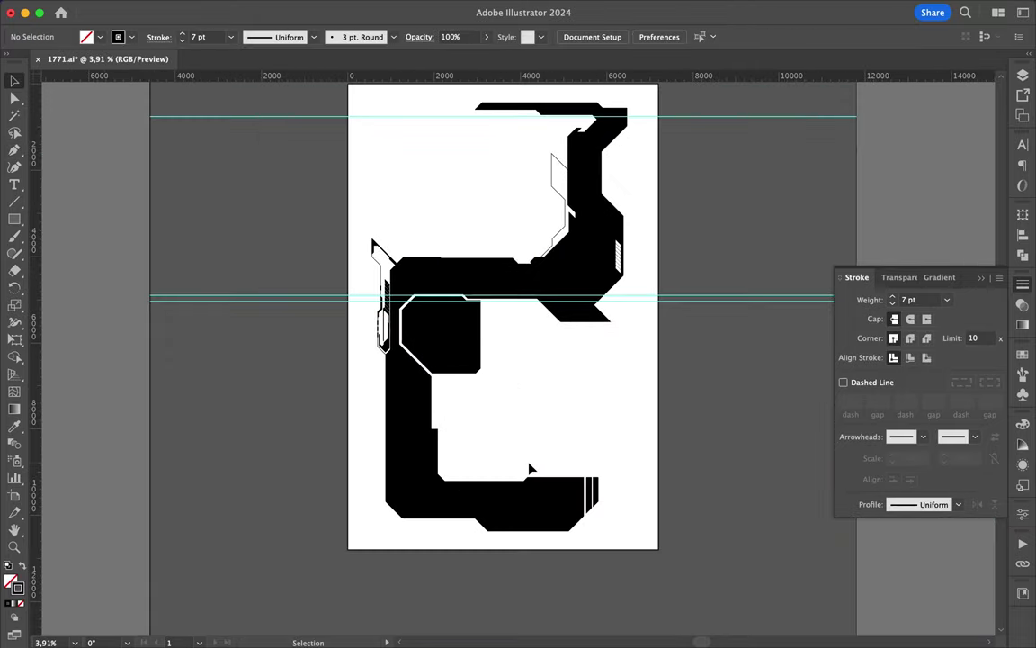
Draw an angled stroked line with corners running up the right side.
scroll(554, 451, up, 3)
key(p)
click(484, 529)
drag(576, 438, 573, 402)
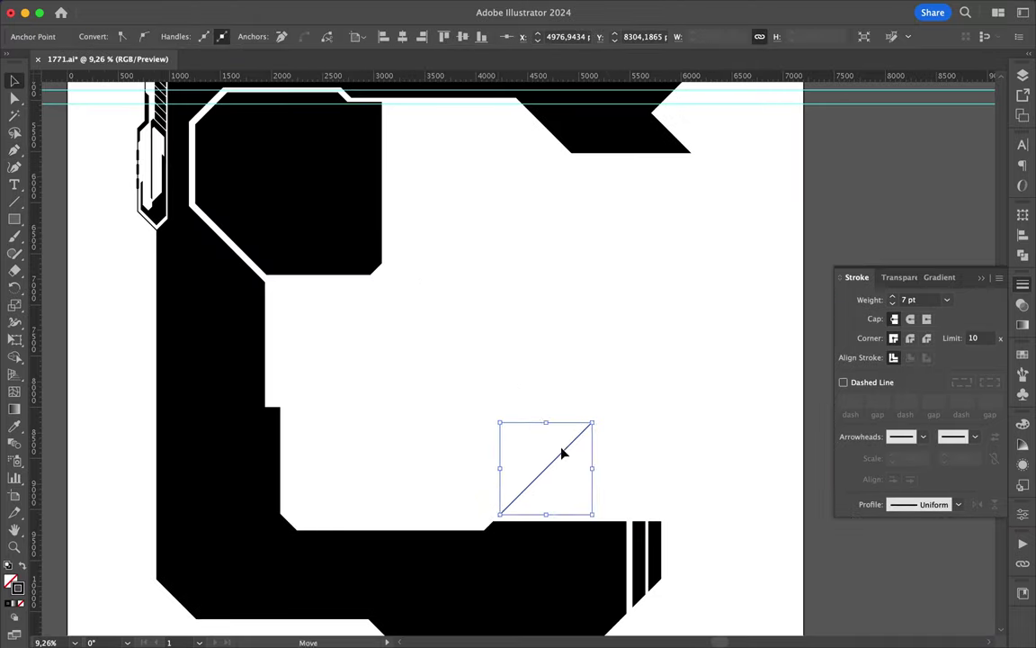
key(p)
click(645, 468)
click(738, 375)
click(738, 319)
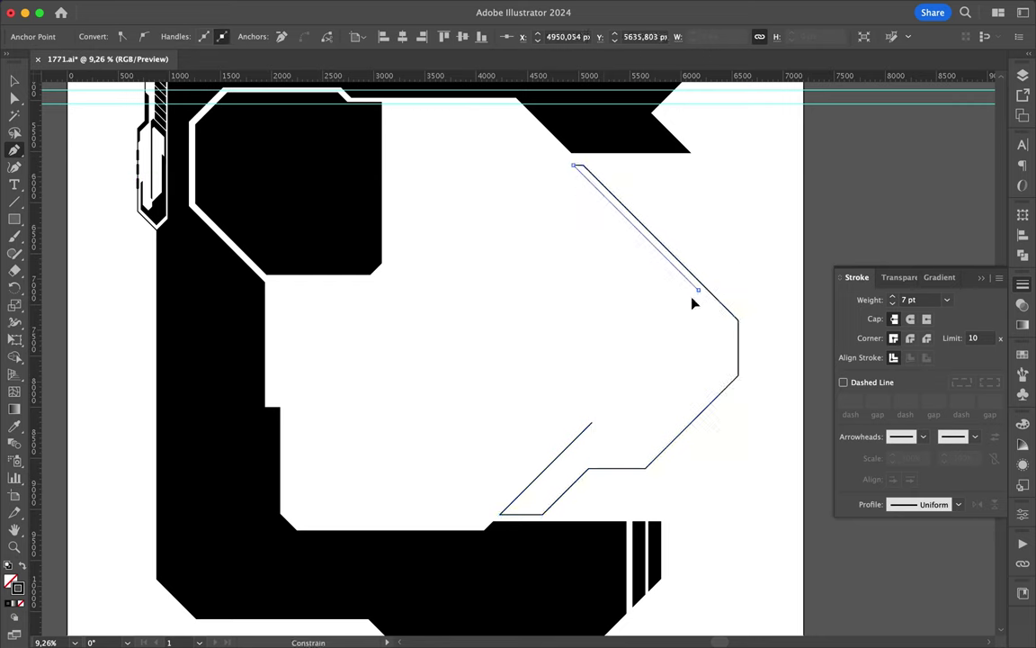
click(594, 424)
scroll(596, 428, up, 10)
Straighten the line's flat segment by moving its anchors with Direct Selection.
key(a)
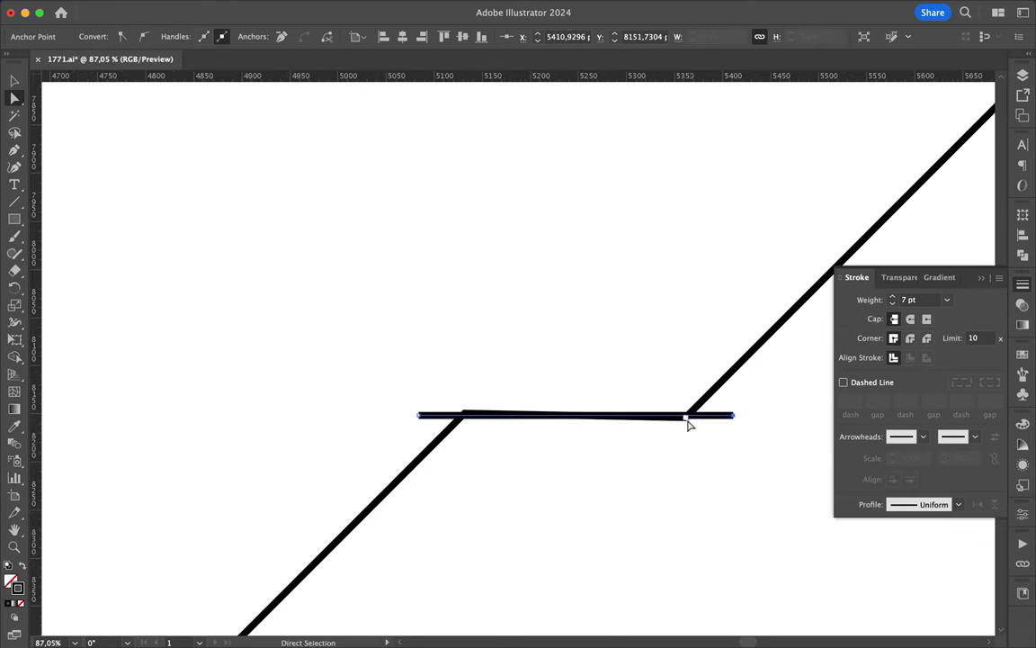
scroll(685, 424, up, 3)
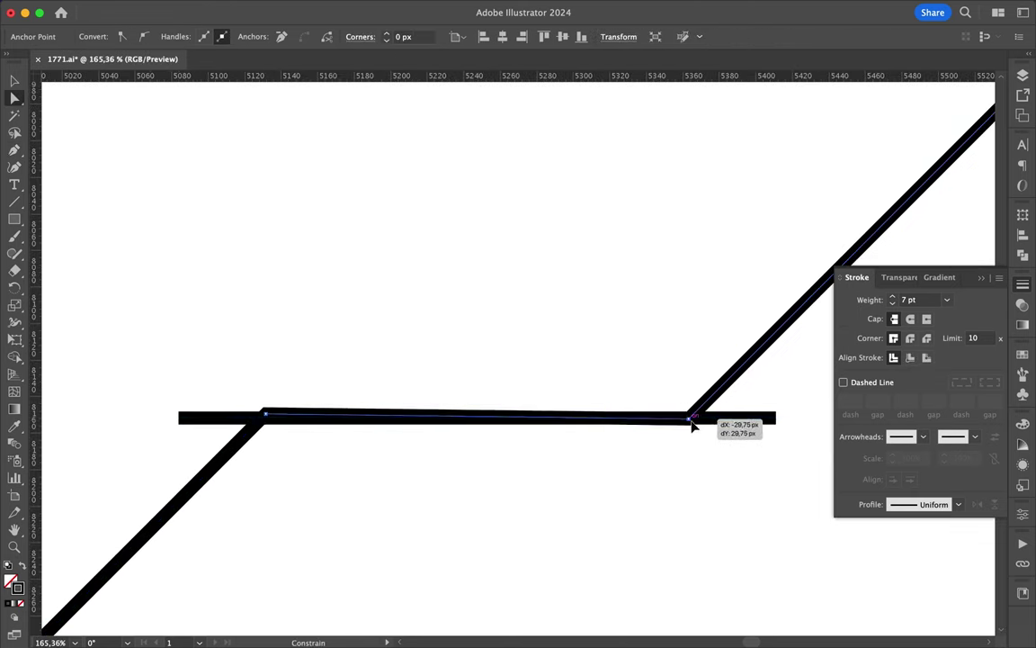
drag(684, 424, 689, 417)
mouse_move(266, 417)
mouse_down()
mouse_move(301, 375)
mouse_move(266, 419)
mouse_move(186, 418)
mouse_up()
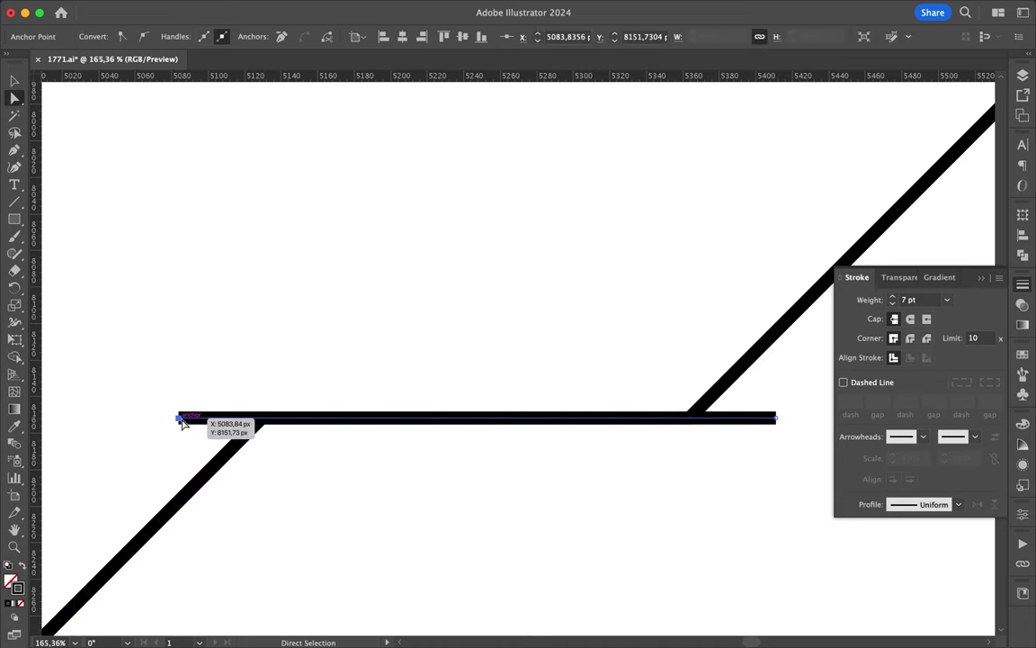
key(ctrl+0)
key(shift+m)
Start the black angled band below the middle bar's right end.
click(607, 428)
scroll(606, 428, up, 5)
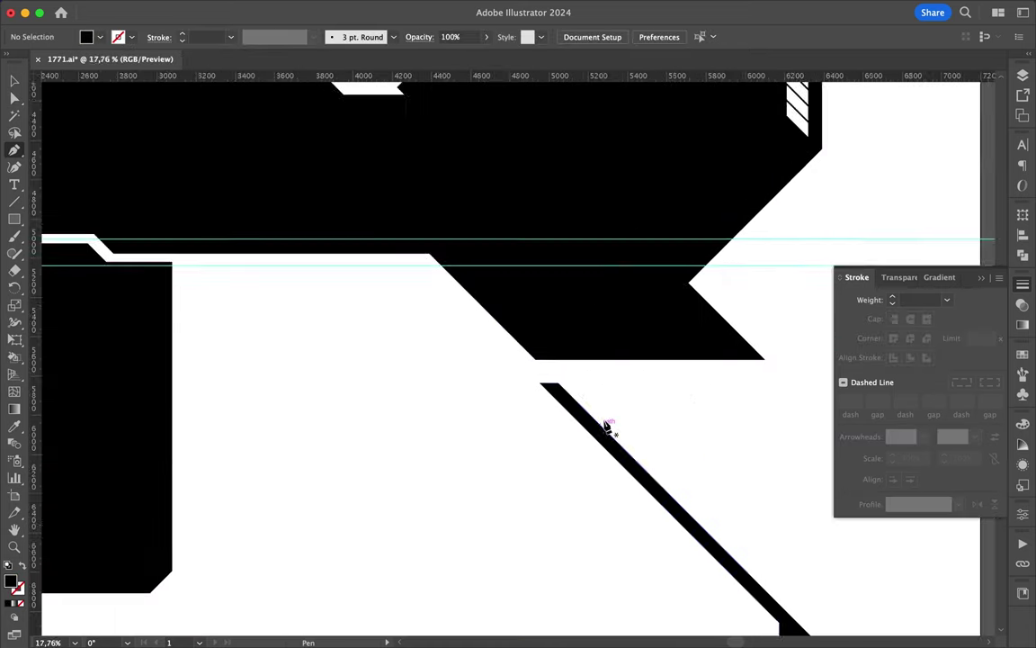
key(p)
click(503, 345)
scroll(531, 331, right, 5)
click(641, 320)
Run the band along the diagonal edge and close it at its start.
click(513, 160)
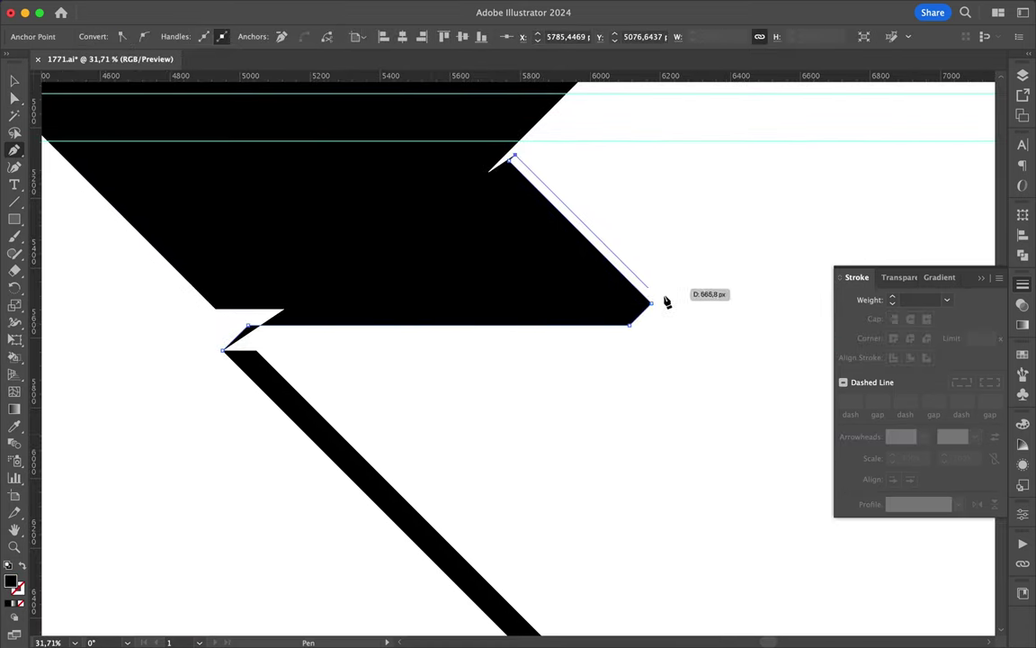
click(656, 303)
click(666, 345)
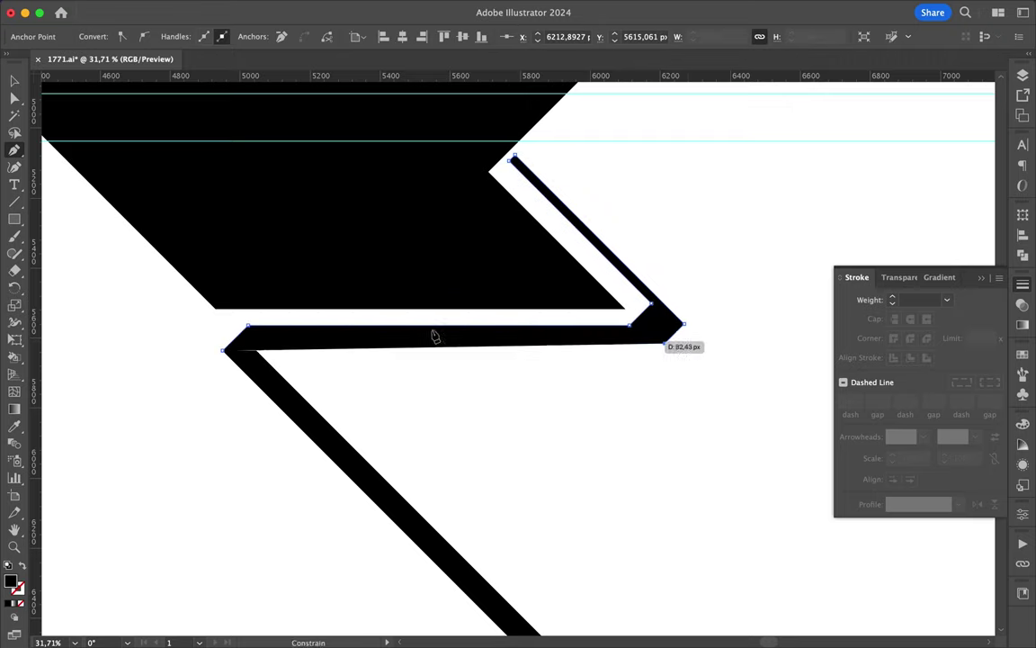
click(227, 356)
scroll(158, 455, down, 5)
key(v)
key(super+shift+F9)
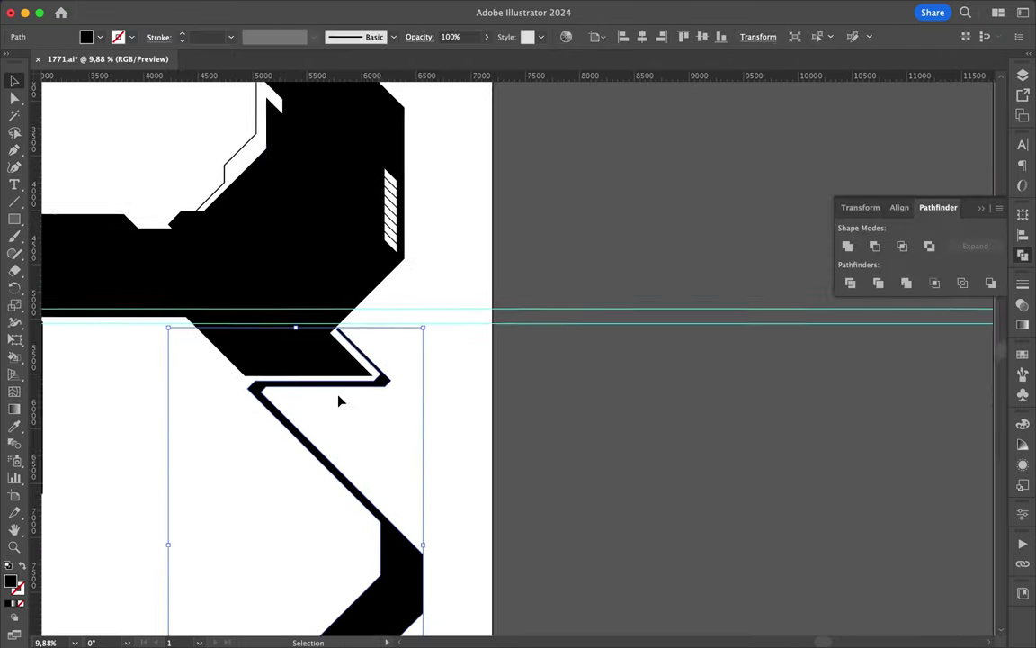
Start a Pen-tool band above the middle bar, running corners up the letter's upper-left side.
scroll(339, 401, up, 5)
click(335, 430)
scroll(208, 240, down, 3)
scroll(270, 270, up, 5)
key(p)
click(385, 362)
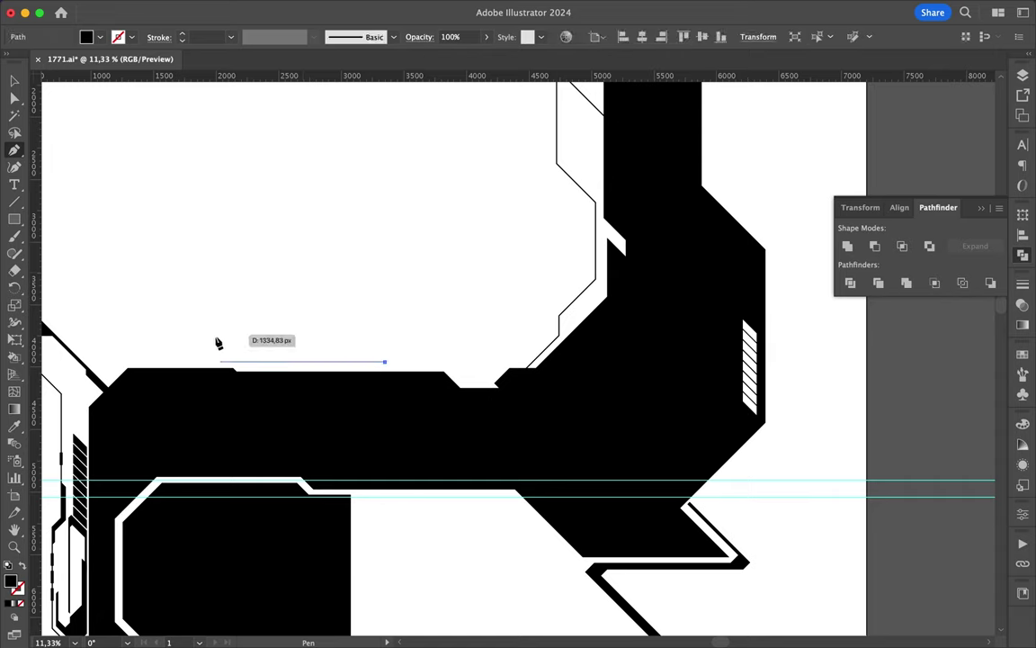
click(218, 343)
click(141, 301)
click(77, 243)
Carry the band's outline along the top bar and add the two left notch points.
scroll(151, 238, down, 3)
click(243, 196)
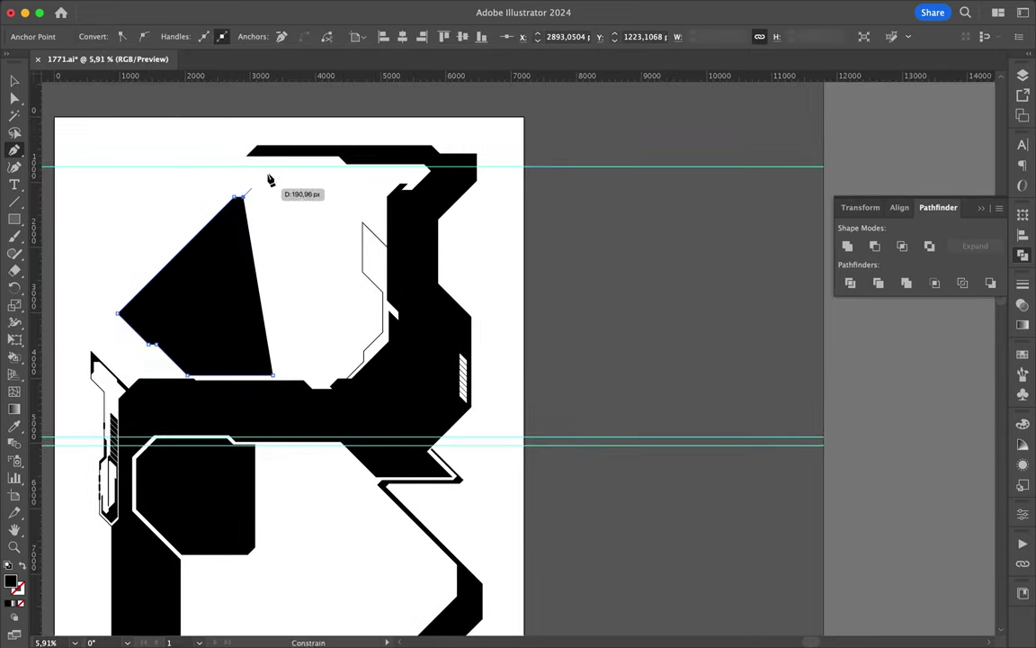
click(285, 161)
click(336, 162)
scroll(338, 164, up, 3)
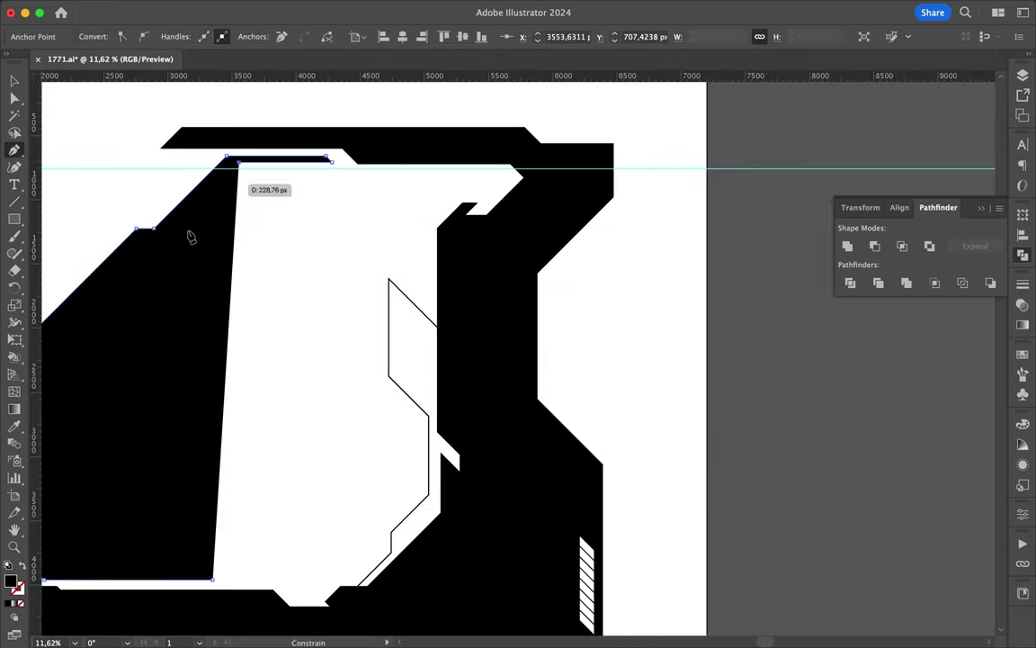
click(135, 229)
click(153, 230)
scroll(153, 277, down, 1)
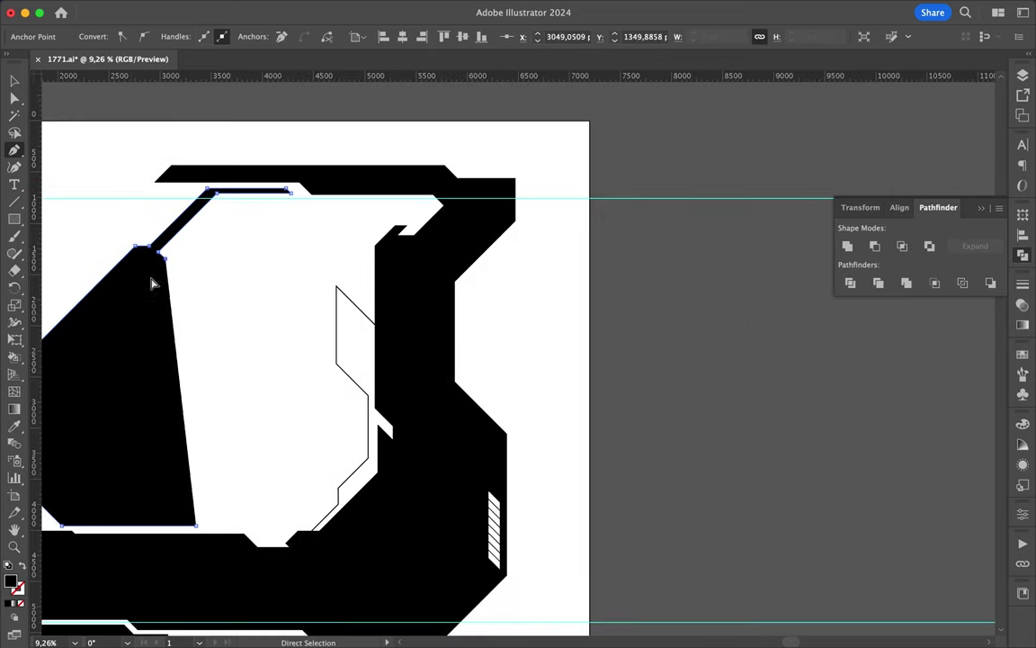
Bring the band back down the left diagonal and close it near its lower edge.
click(121, 297)
scroll(117, 300, left, 5)
scroll(117, 299, down, 3)
click(164, 324)
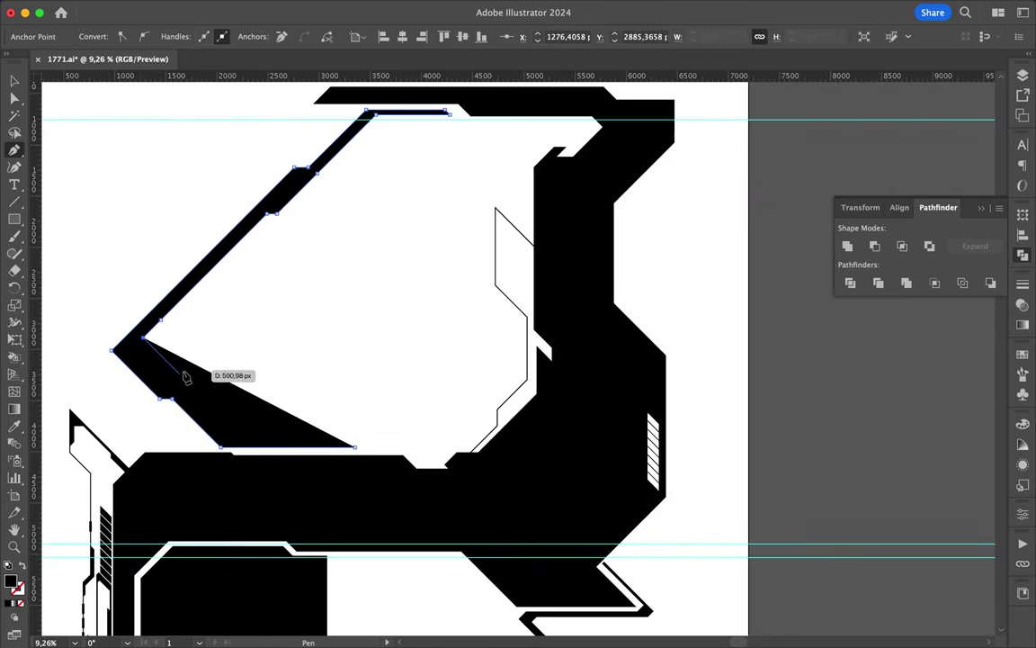
click(372, 441)
scroll(371, 442, up, 6)
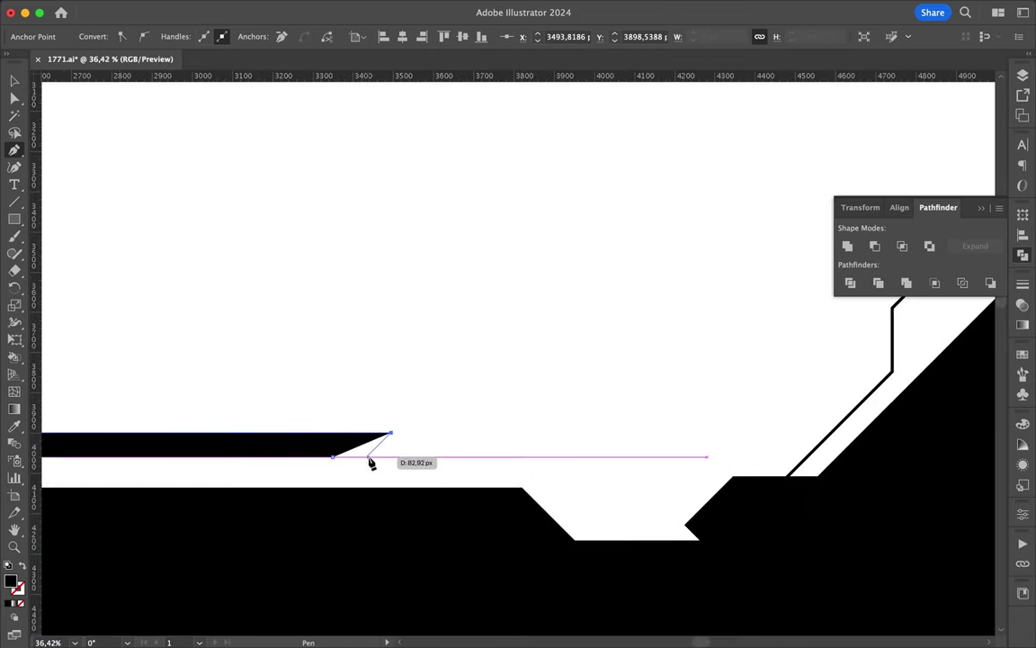
click(372, 462)
scroll(372, 463, down, 3)
scroll(172, 370, up, 2)
Nudge one of the band's anchor points with Direct Selection, then deselect the finished band.
key(a)
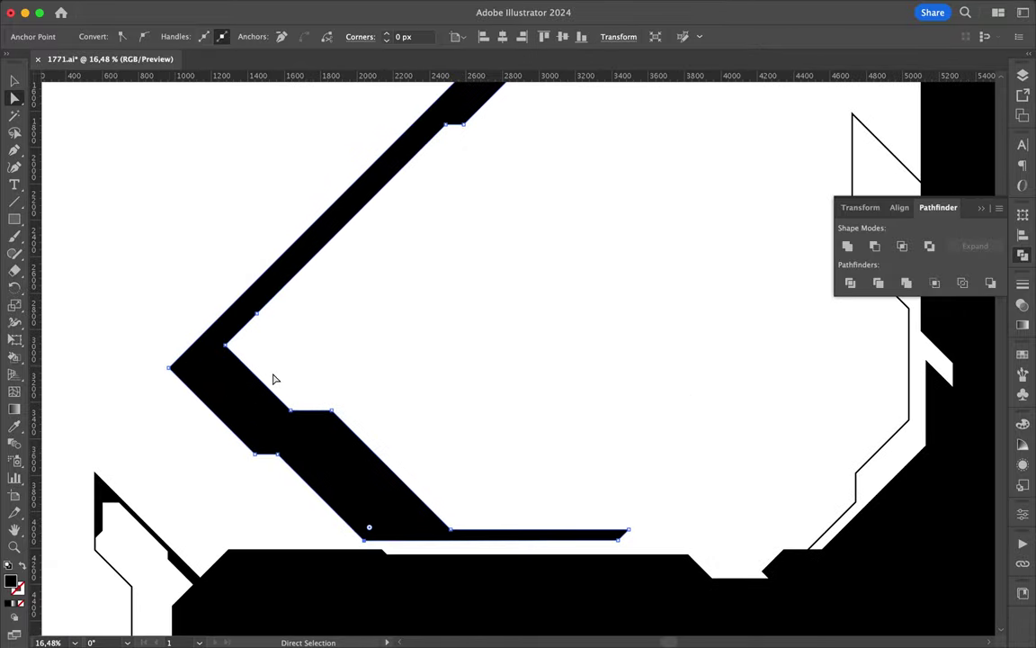
scroll(274, 379, down, 2)
drag(342, 430, 347, 433)
click(382, 372)
scroll(381, 374, down, 3)
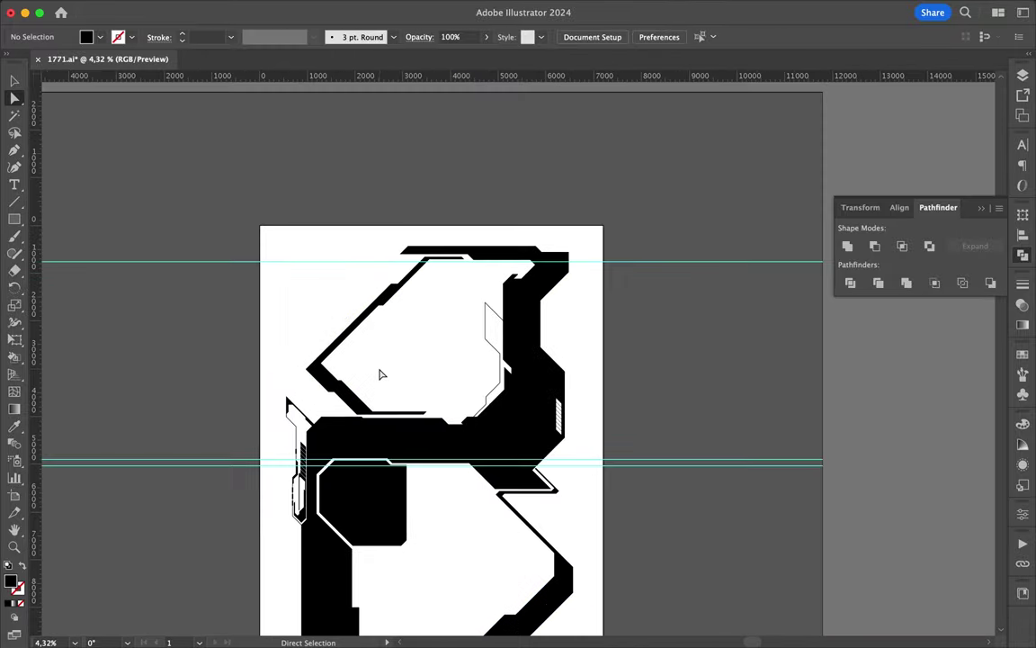
scroll(382, 373, down, 3)
Move Layer 1 above Layer 2 and start a bottom shadow along the lower edge and stair-steps.
click(1022, 75)
drag(912, 144, 911, 142)
key(p)
scroll(470, 500, up, 2)
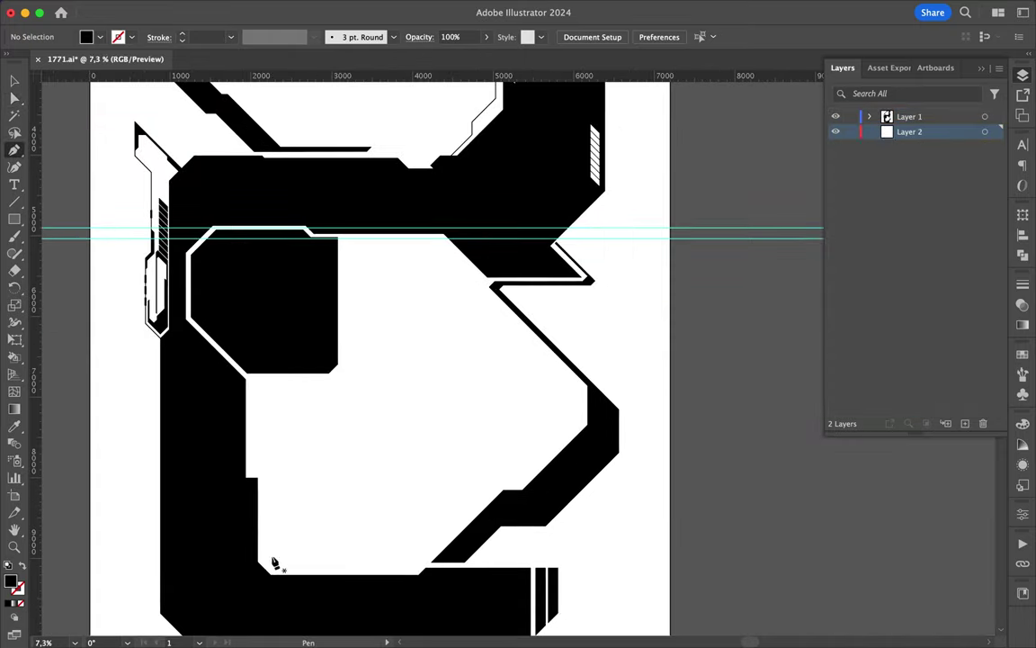
click(269, 565)
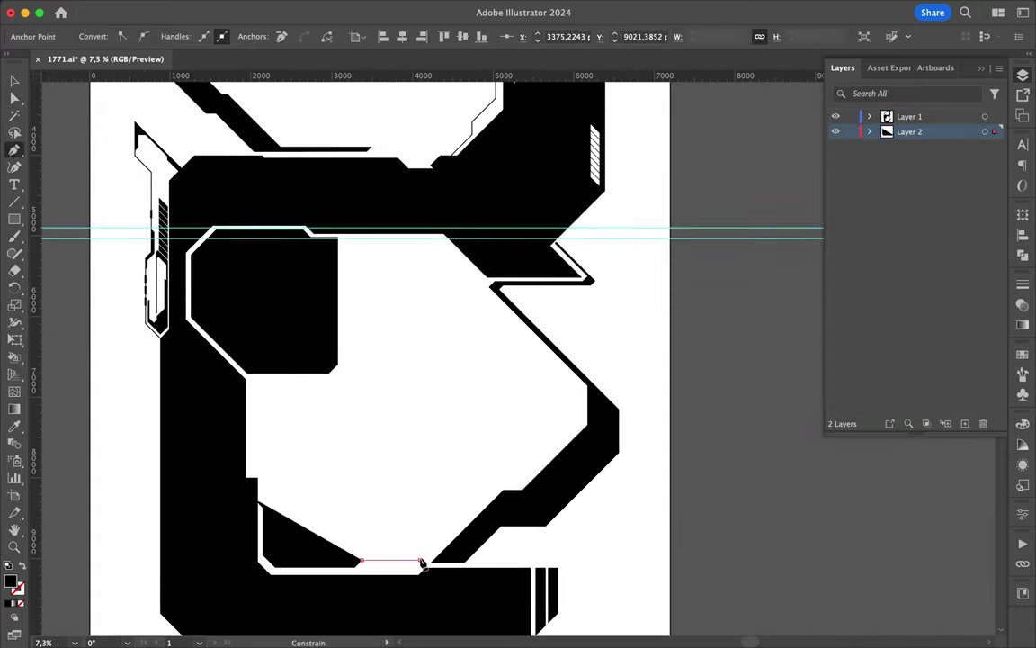
click(421, 559)
click(472, 513)
click(502, 486)
click(429, 410)
click(478, 439)
click(540, 462)
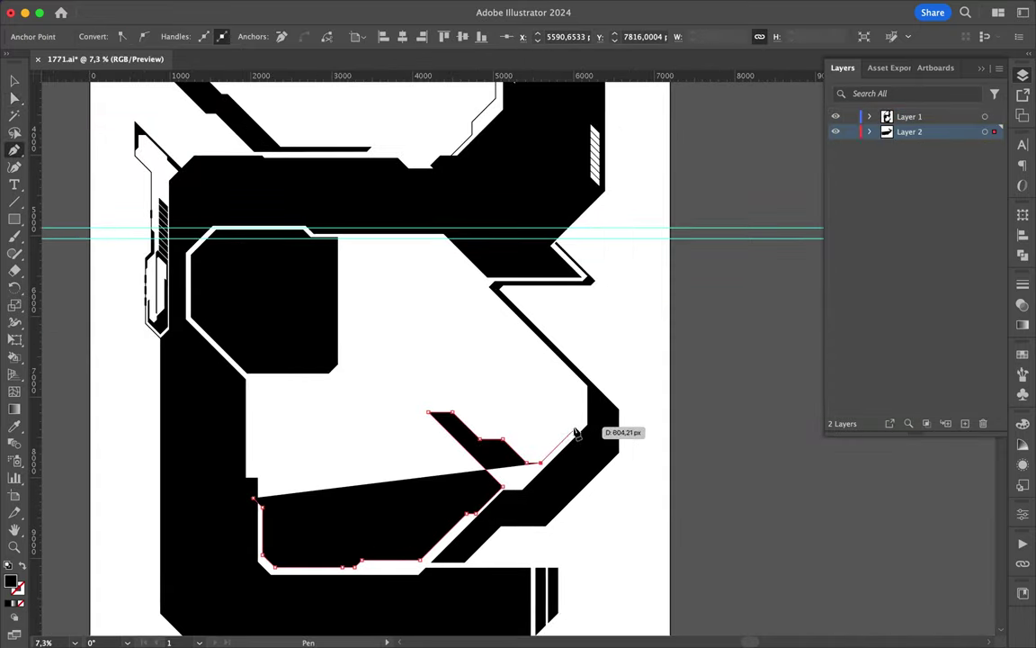
Finish the bottom shadow up the right edge, around the spike, and back along the bottom.
click(576, 433)
click(575, 385)
click(508, 315)
click(530, 307)
click(571, 340)
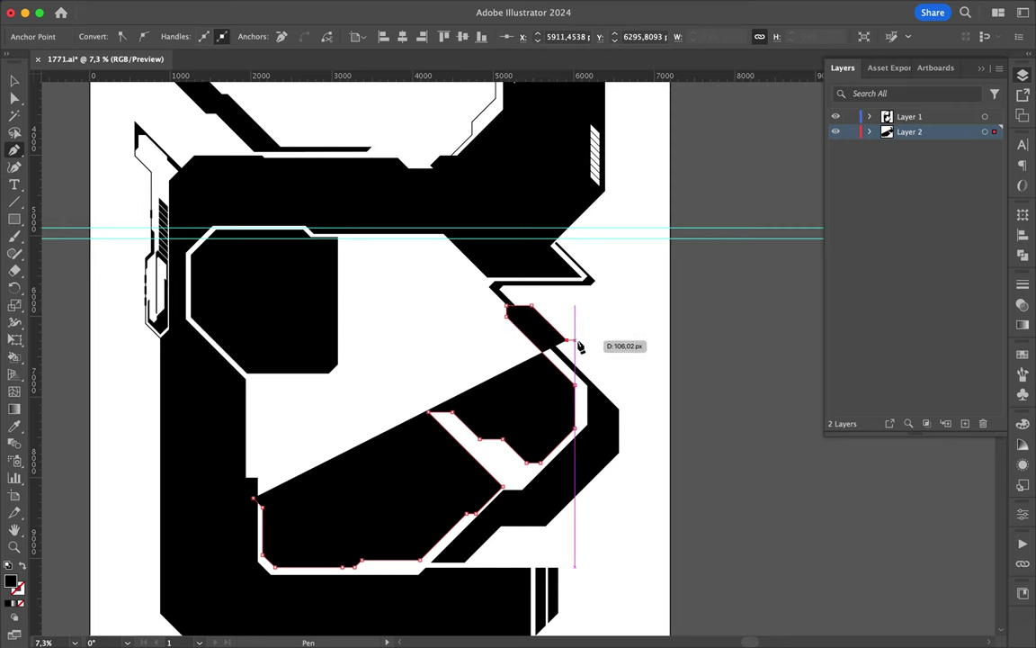
click(625, 415)
click(650, 419)
click(615, 471)
click(583, 504)
click(558, 504)
click(517, 544)
click(469, 544)
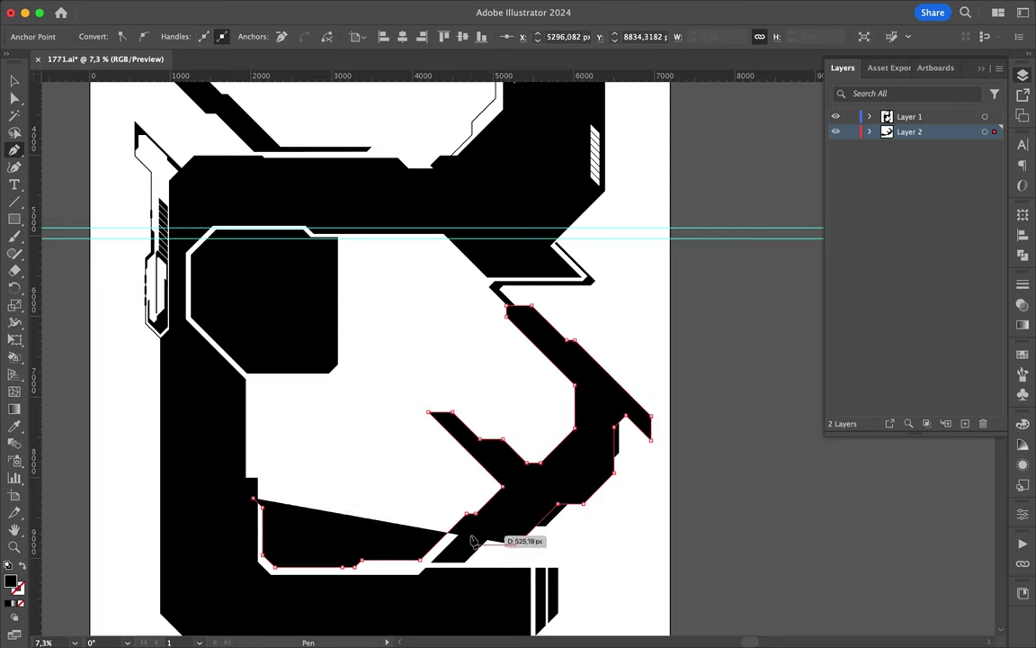
click(423, 592)
click(254, 592)
click(253, 498)
Fill the bottom shadow shape with grey.
click(1023, 353)
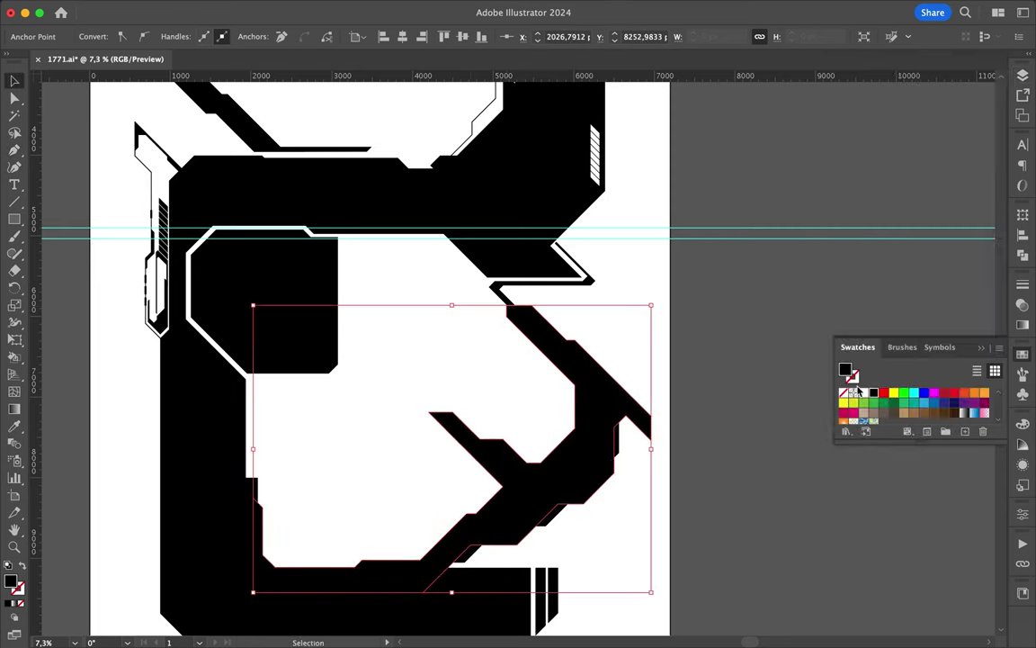
double_click(846, 370)
click(957, 107)
click(432, 353)
scroll(658, 429, down, 3)
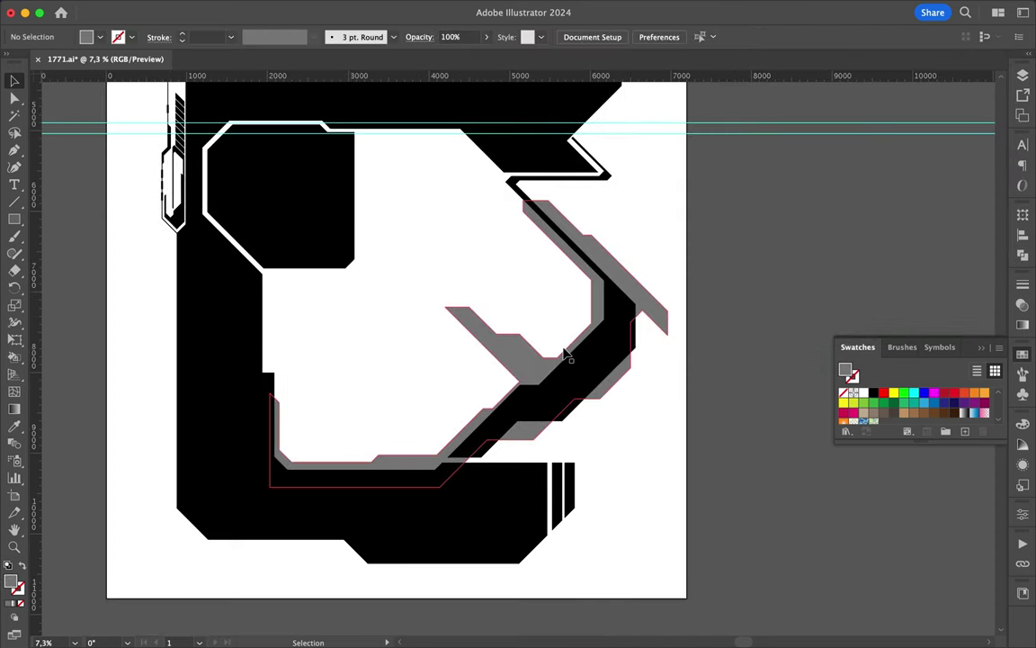
Draw a small grey shadow beside the bottom stripes.
key(p)
click(531, 487)
click(612, 486)
click(611, 506)
click(555, 561)
click(535, 562)
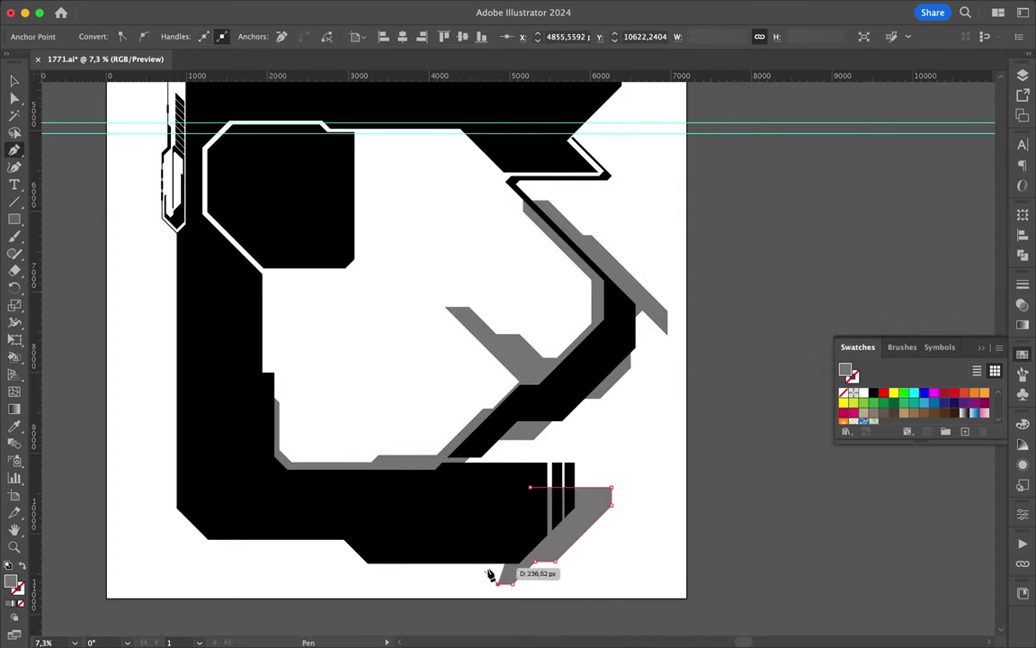
Draw a shadow running from the lower-left corner up the letter's left edge.
click(187, 536)
scroll(171, 540, up, 3)
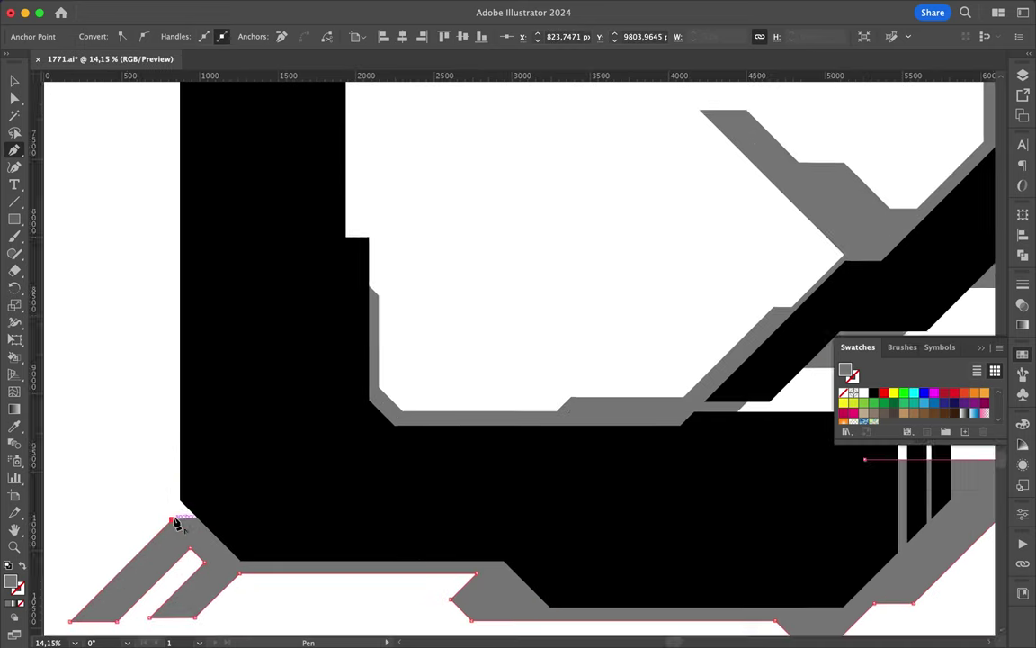
key(a)
click(190, 546)
click(180, 296)
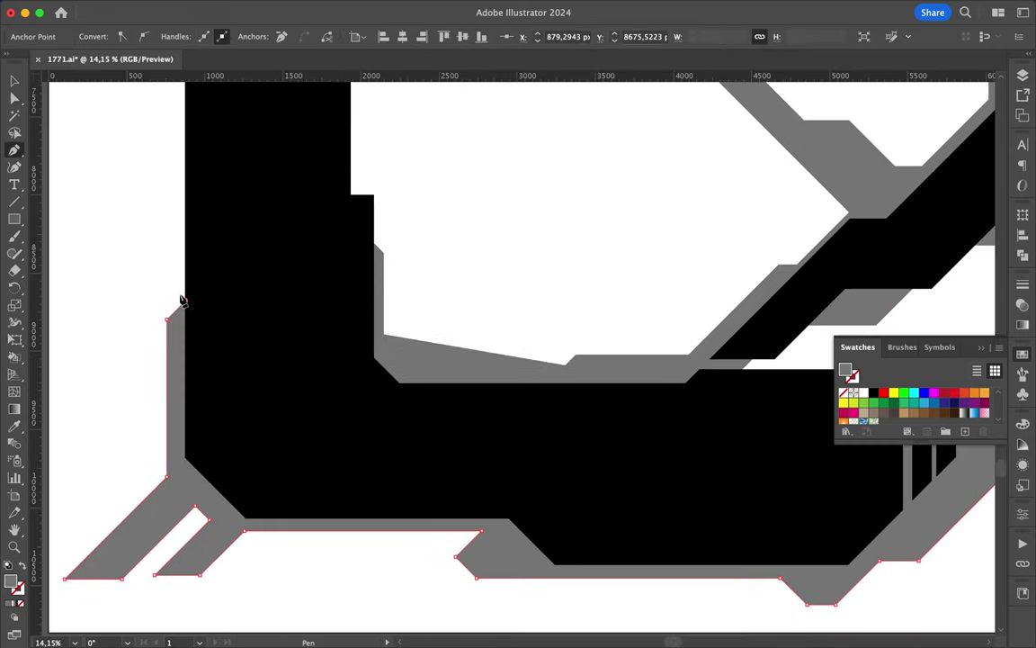
click(180, 190)
click(207, 155)
scroll(207, 155, down, 3)
key(Escape)
Add small shadows beside the inner black square and by the upper diagonal.
scroll(491, 382, down, 2)
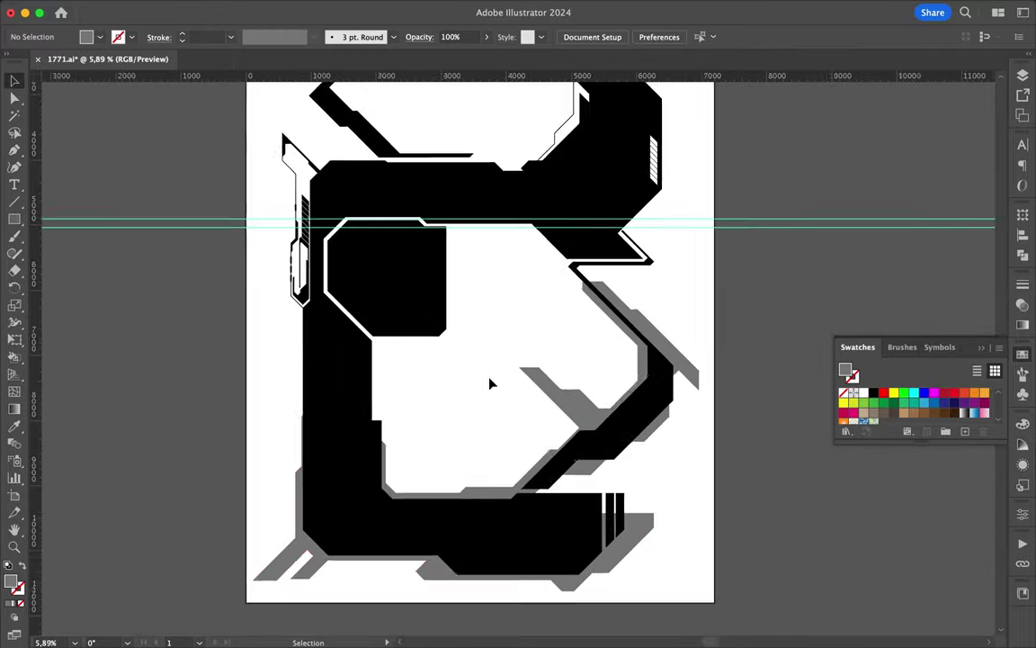
scroll(490, 375, up, 3)
scroll(157, 290, up, 2)
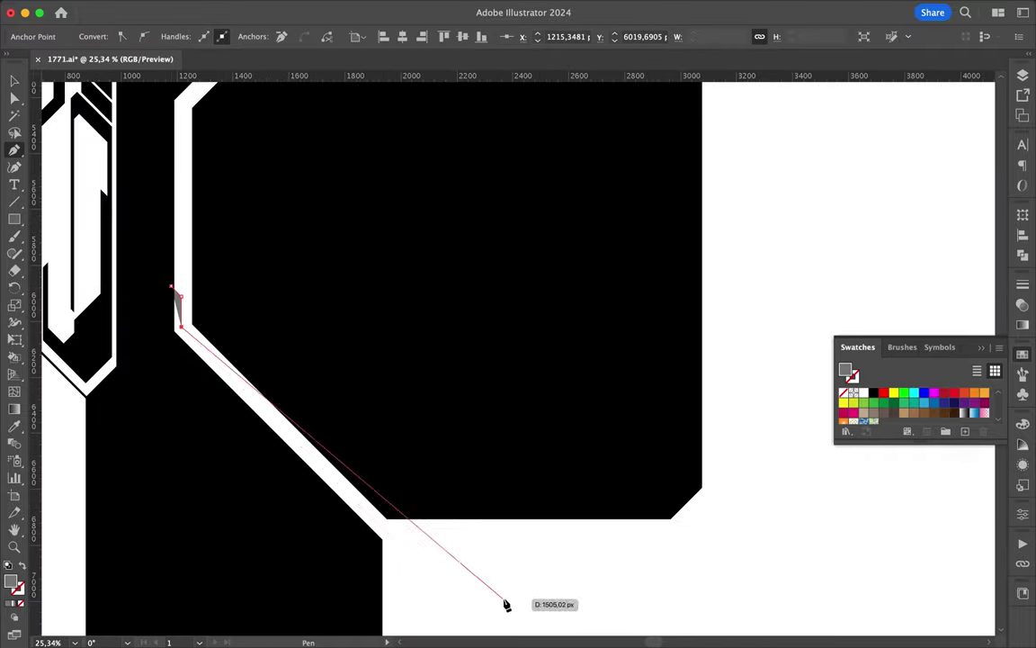
scroll(506, 605, down, 5)
scroll(509, 576, down, 2)
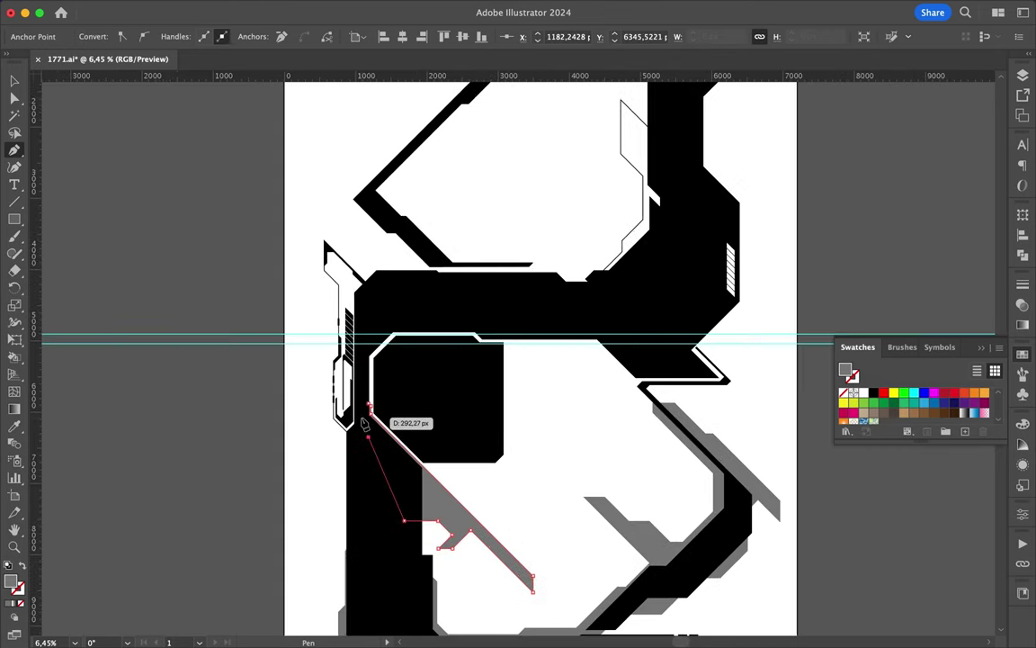
scroll(365, 416, up, 5)
scroll(377, 405, up, 2)
scroll(528, 438, down, 7)
scroll(529, 438, up, 3)
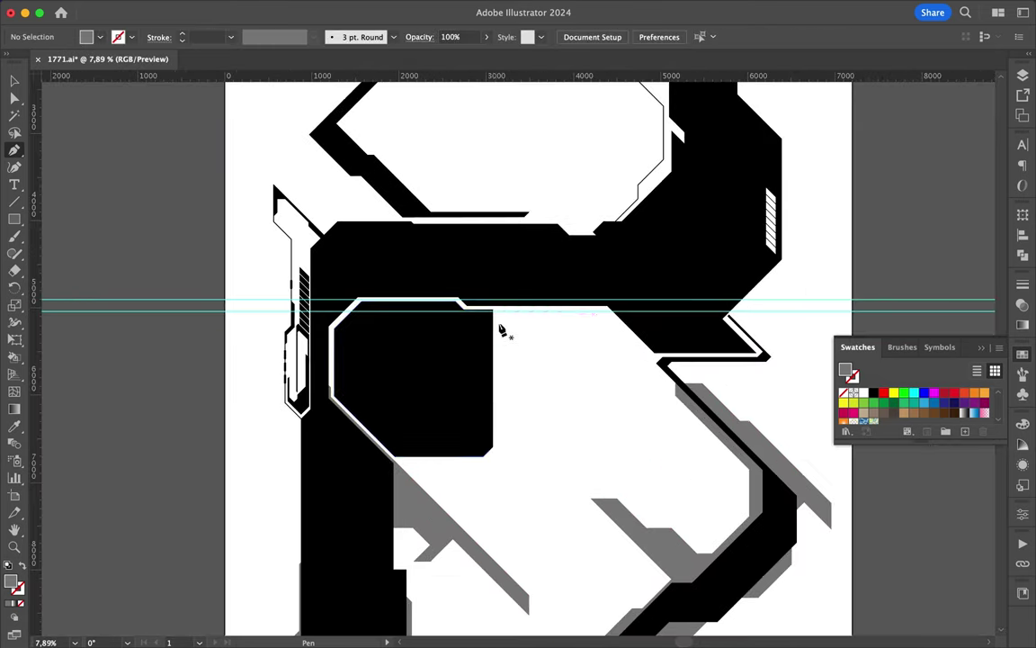
click(509, 325)
key(Escape)
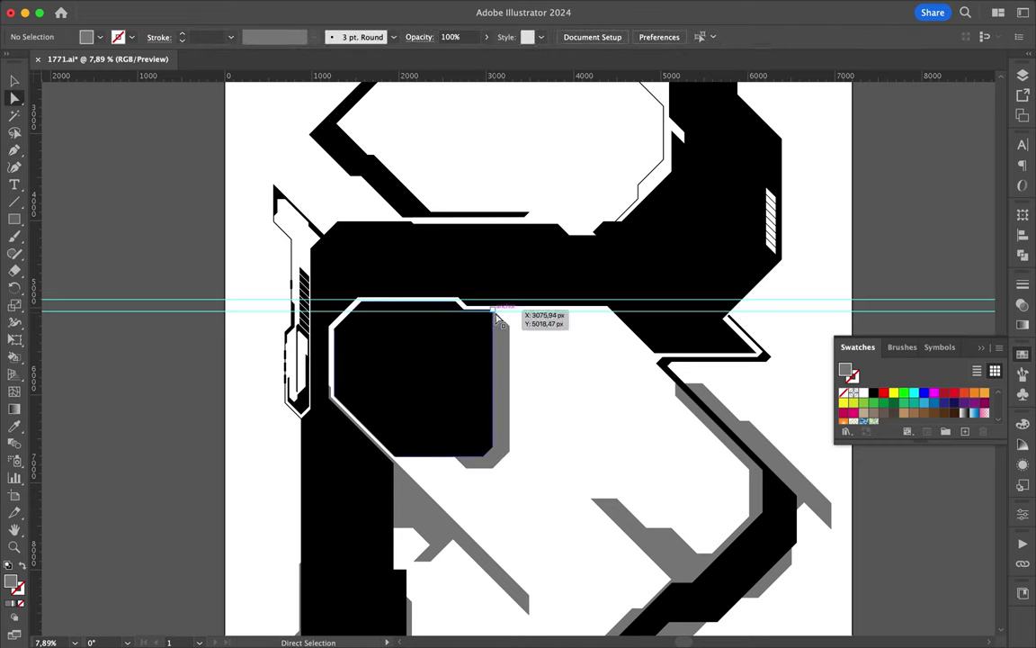
scroll(655, 315, up, 3)
click(357, 275)
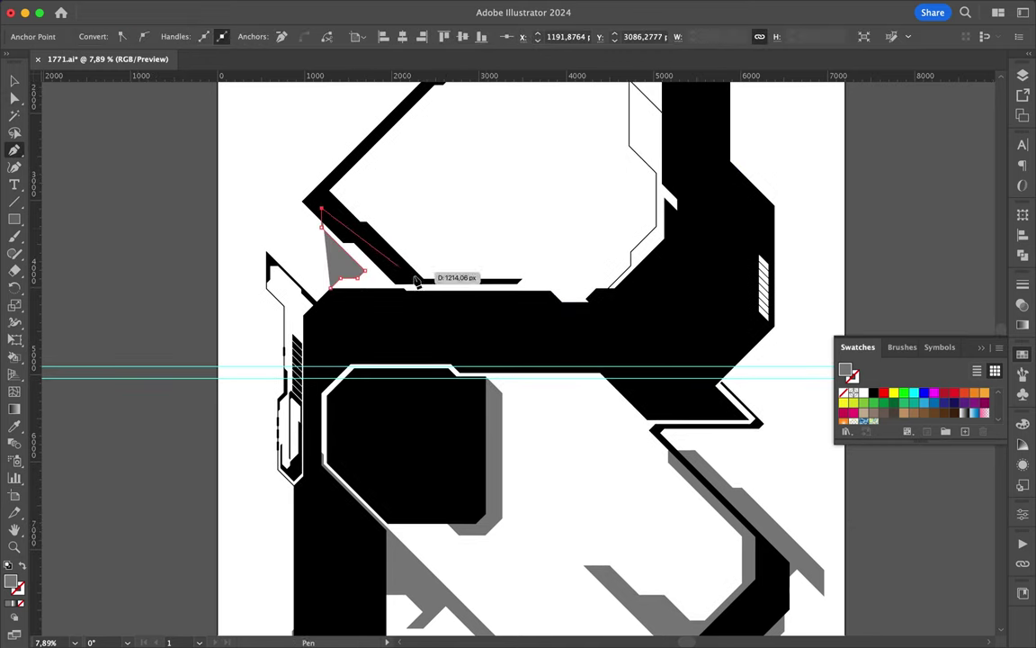
key(Escape)
Draw a shadow inside the upper bowl tracing the inner right edge upward.
scroll(320, 266, right, 5)
scroll(319, 266, up, 3)
click(411, 428)
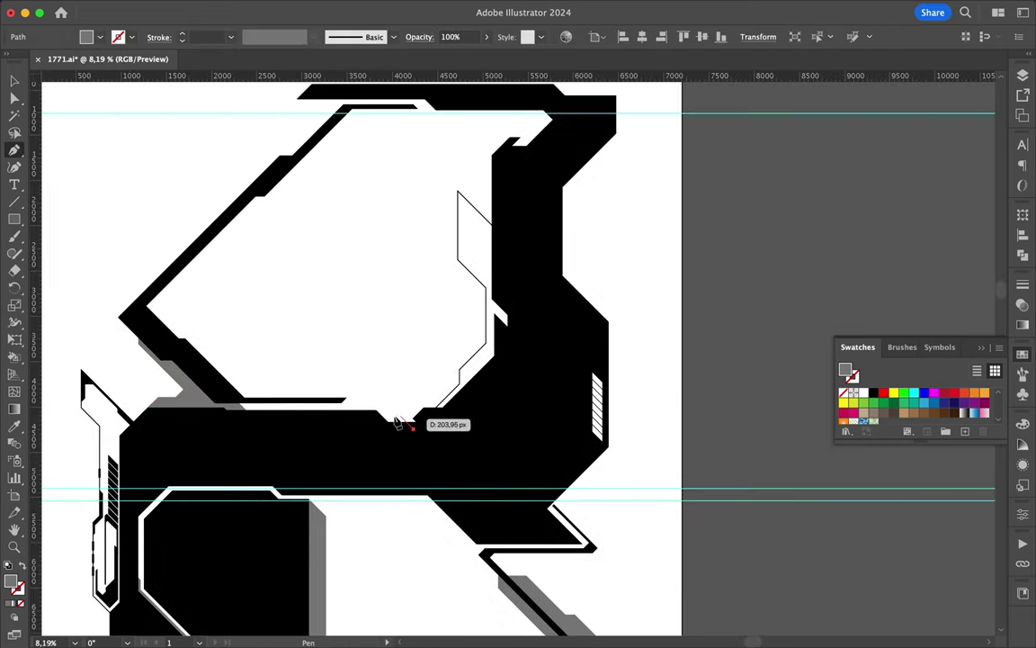
click(405, 396)
click(403, 227)
click(403, 181)
click(485, 258)
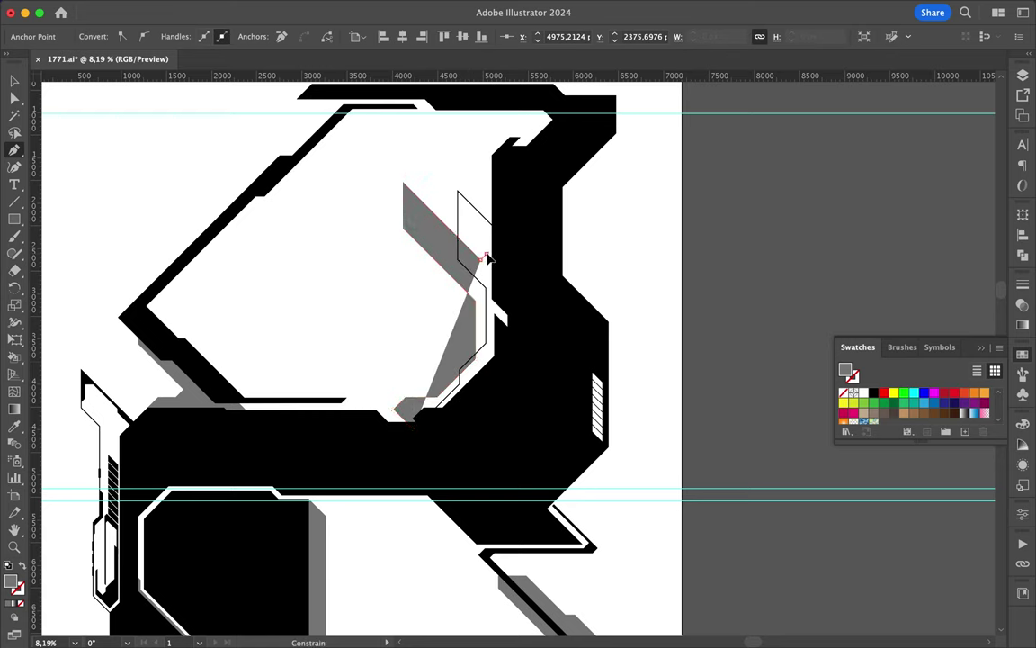
click(487, 170)
click(534, 123)
click(563, 123)
click(518, 373)
Draw a stepped shadow outside the upper-left black diagonal.
scroll(416, 478, up, 3)
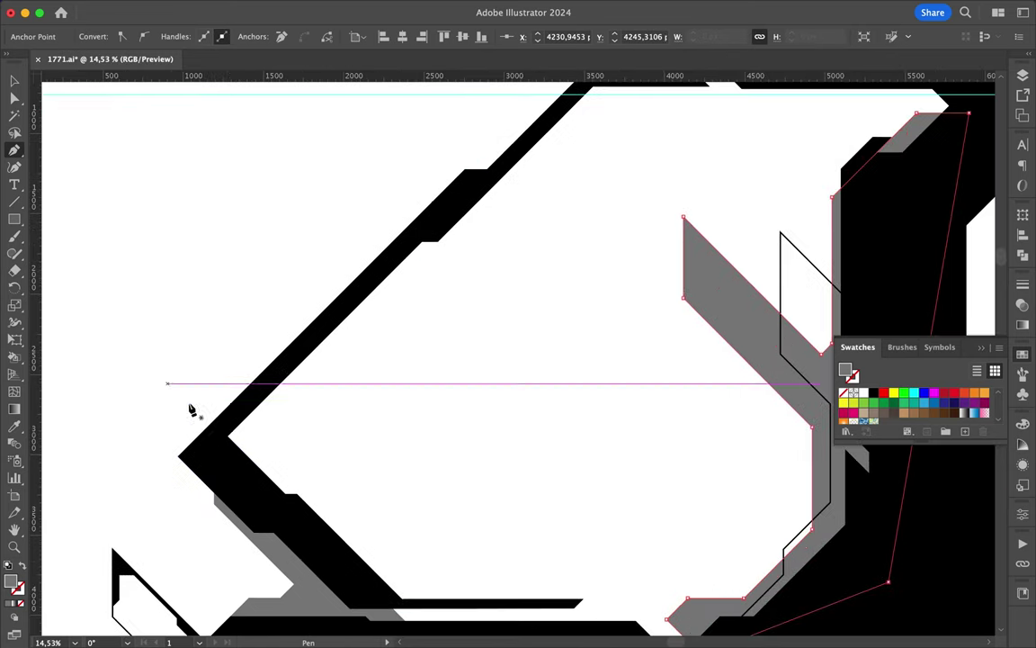
click(208, 434)
click(254, 290)
click(270, 276)
click(270, 324)
click(281, 325)
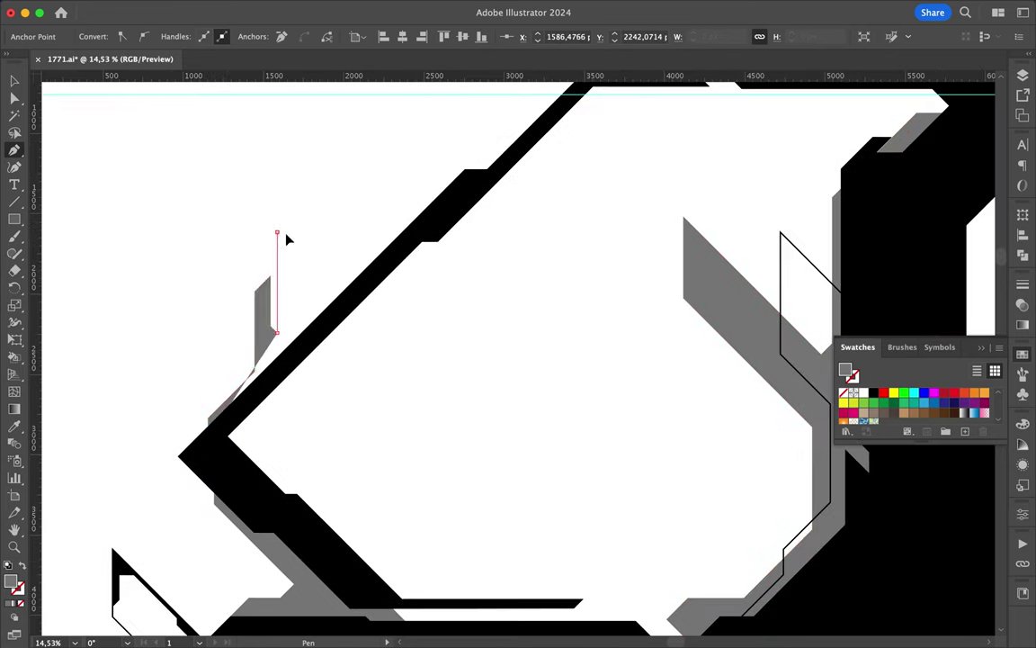
click(309, 263)
click(309, 300)
click(419, 204)
click(440, 205)
click(383, 260)
click(286, 392)
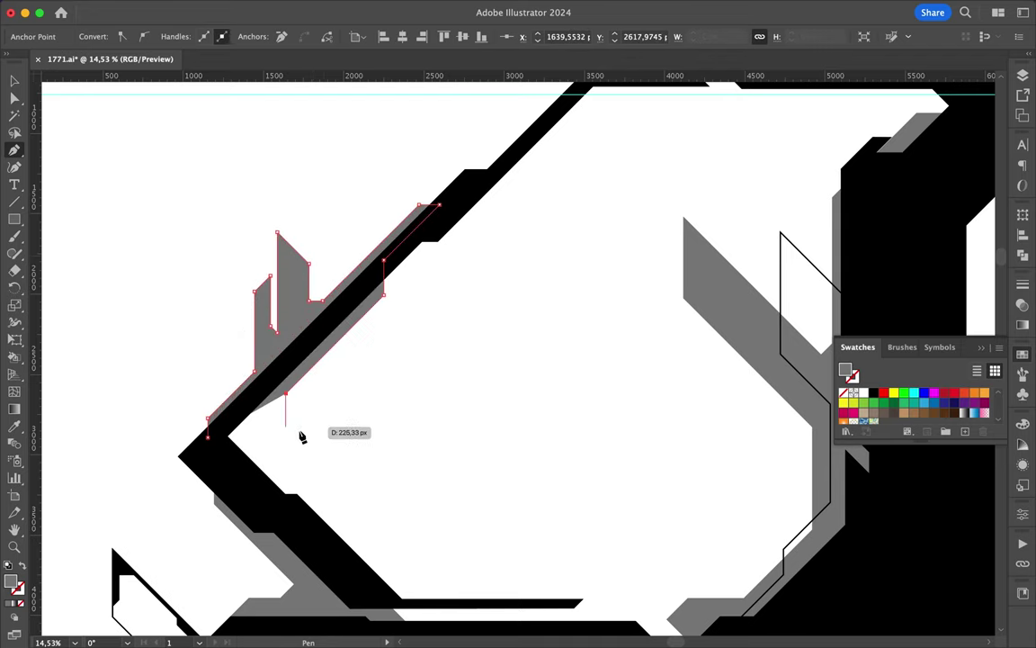
Draw a top-right corner shadow, then undo and redo it.
scroll(270, 388, down, 3)
scroll(418, 191, up, 3)
click(414, 190)
click(483, 123)
click(506, 122)
click(506, 299)
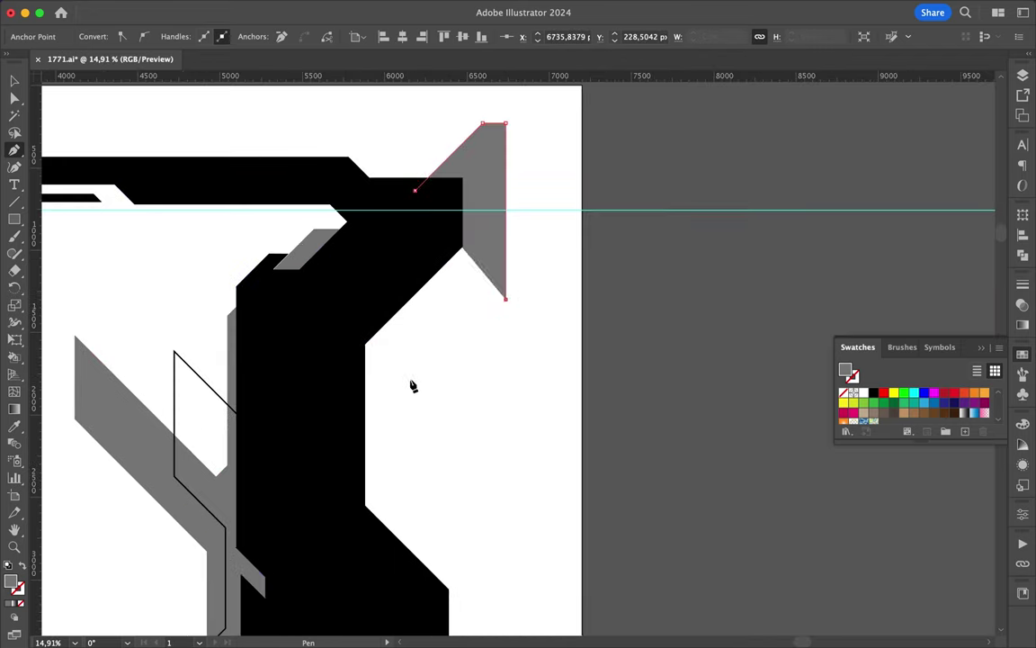
click(411, 391)
click(396, 377)
click(472, 287)
click(471, 207)
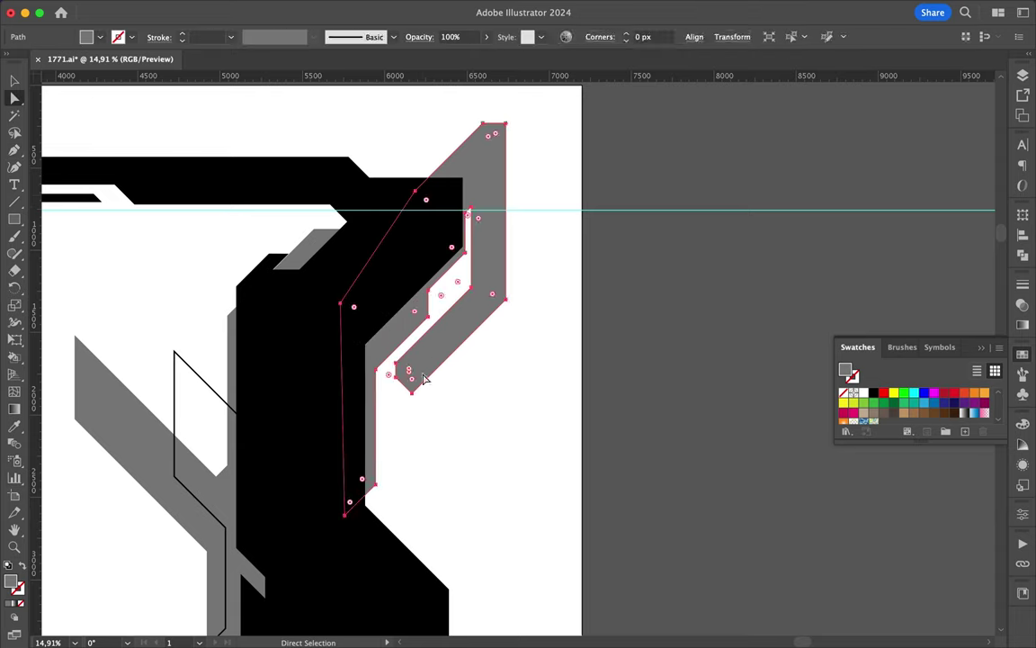
key(super+z)
key(super+z)
key(shift+super+z)
key(shift+super+z)
key(shift+super+z)
key(shift+super+z)
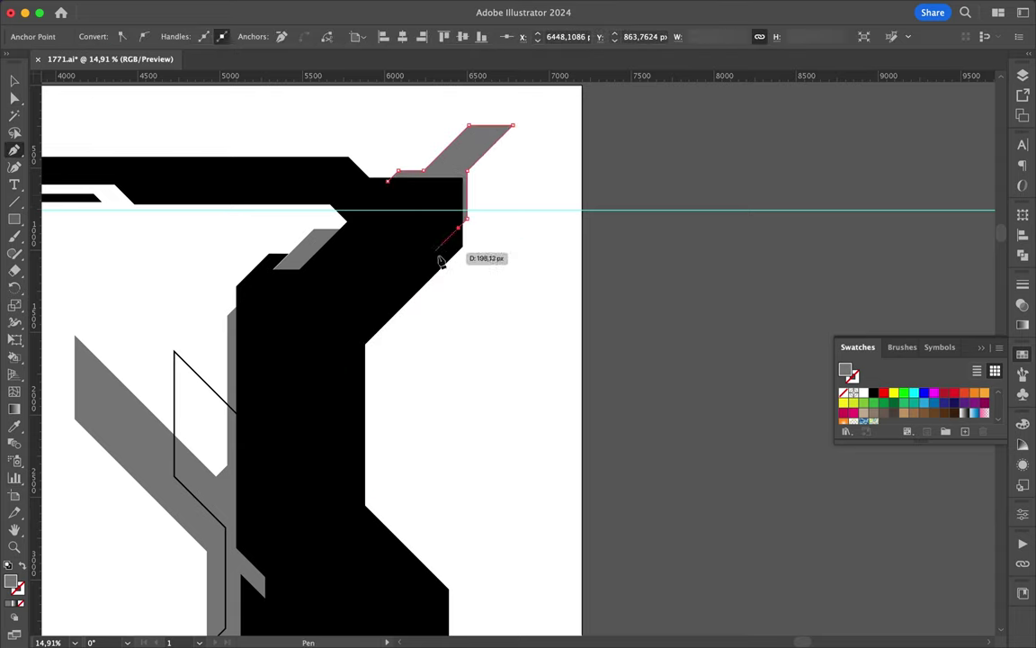
Trace a shadow down the right arm, with a curved last segment.
click(344, 475)
click(420, 550)
click(440, 551)
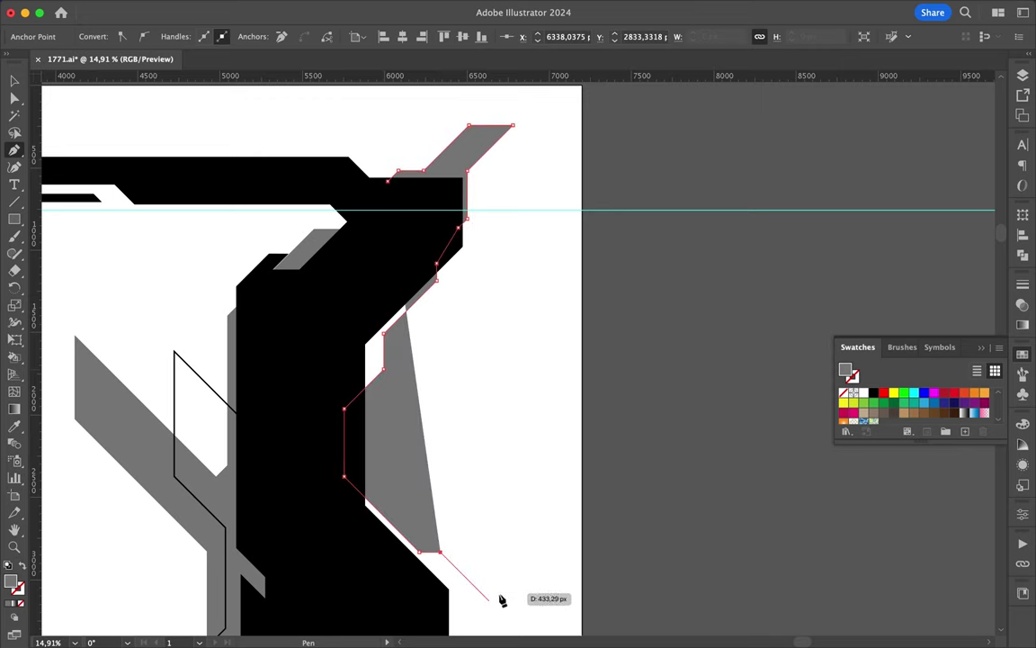
click(490, 600)
drag(509, 579, 495, 558)
click(474, 174)
scroll(389, 222, down, 5)
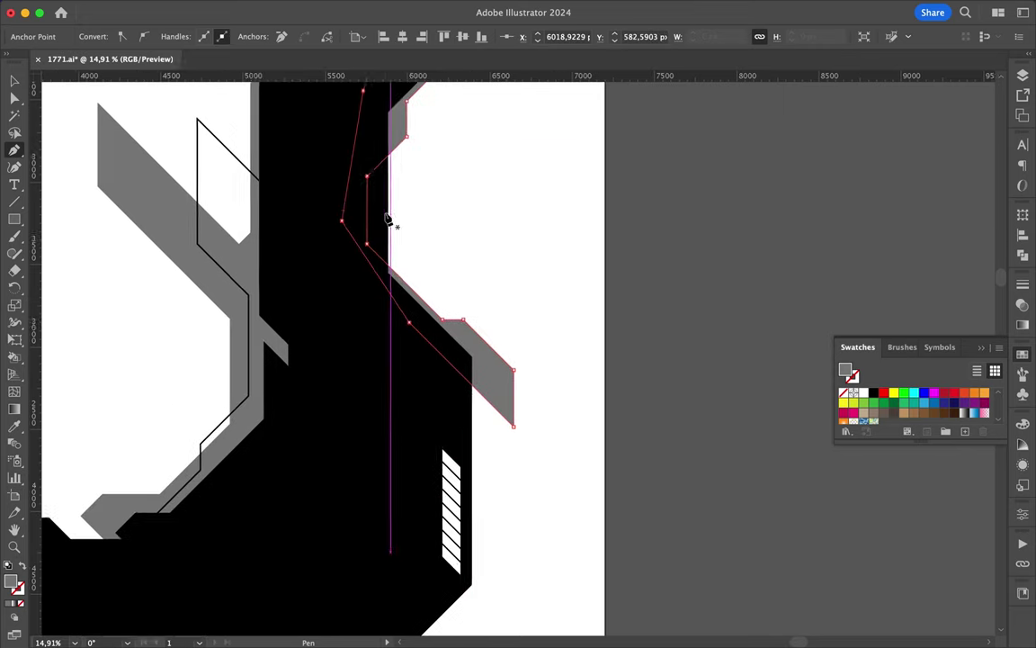
scroll(317, 446, down, 3)
Draw an angular shadow under the middle crossbar.
click(167, 407)
click(184, 423)
click(275, 422)
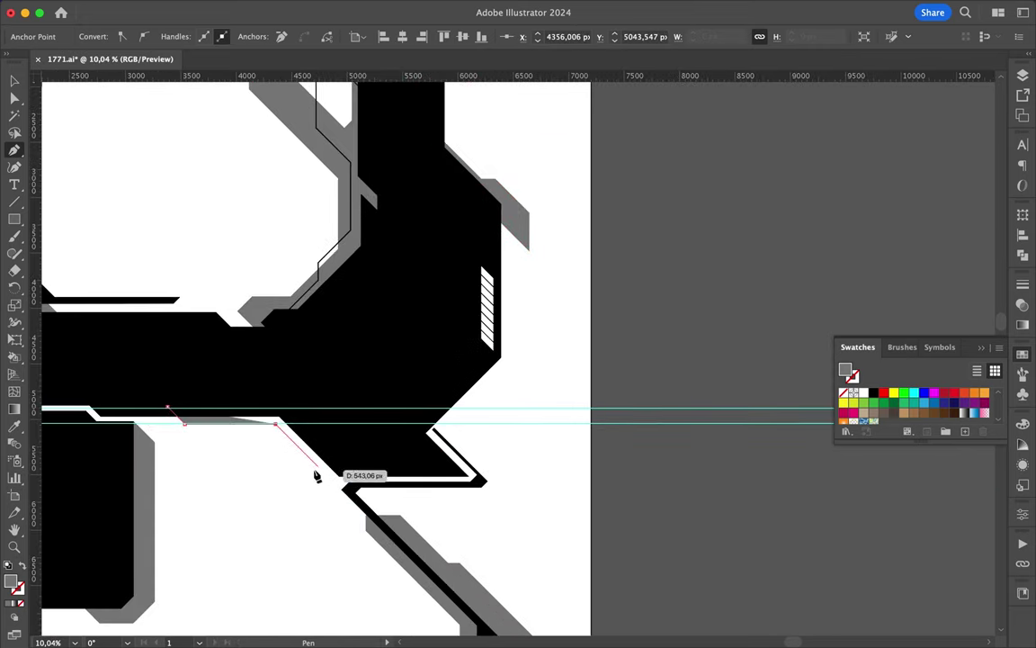
click(315, 470)
click(377, 444)
click(289, 377)
click(169, 410)
scroll(422, 376, down, 3)
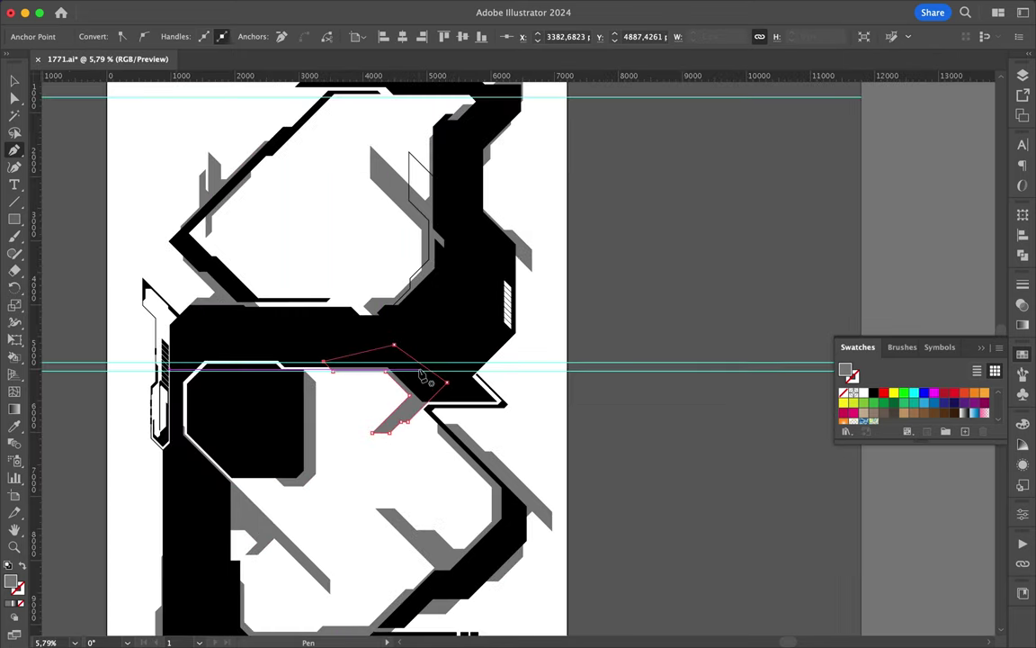
scroll(423, 376, down, 2)
scroll(333, 272, up, 5)
Add a thin shadow along the top edge and begin one inside the circuit outline.
click(456, 160)
click(185, 160)
click(172, 172)
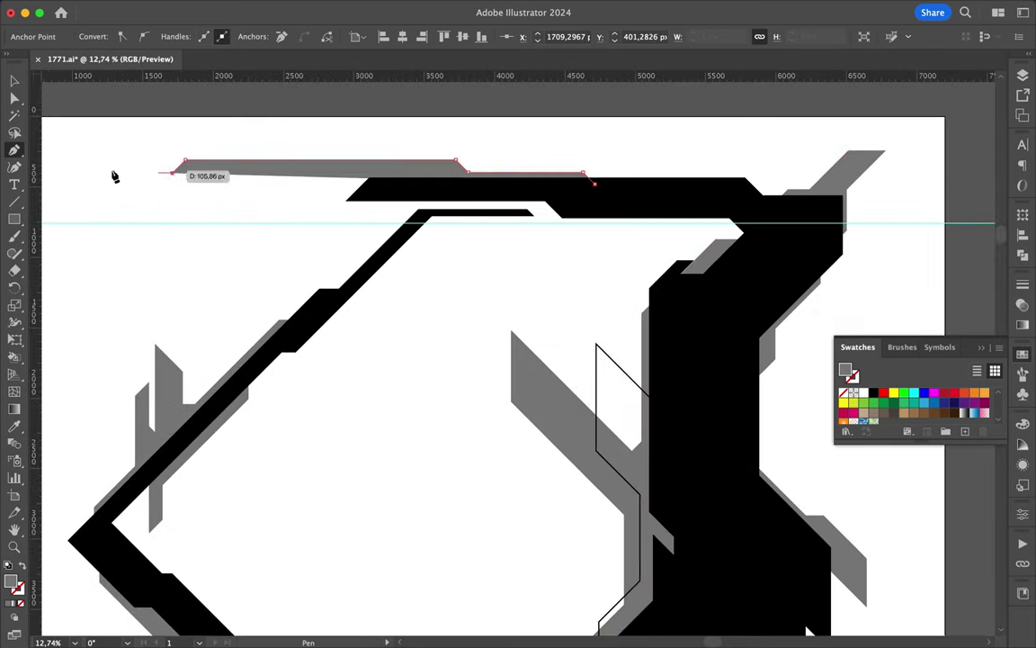
click(217, 180)
click(230, 192)
scroll(451, 319, down, 3)
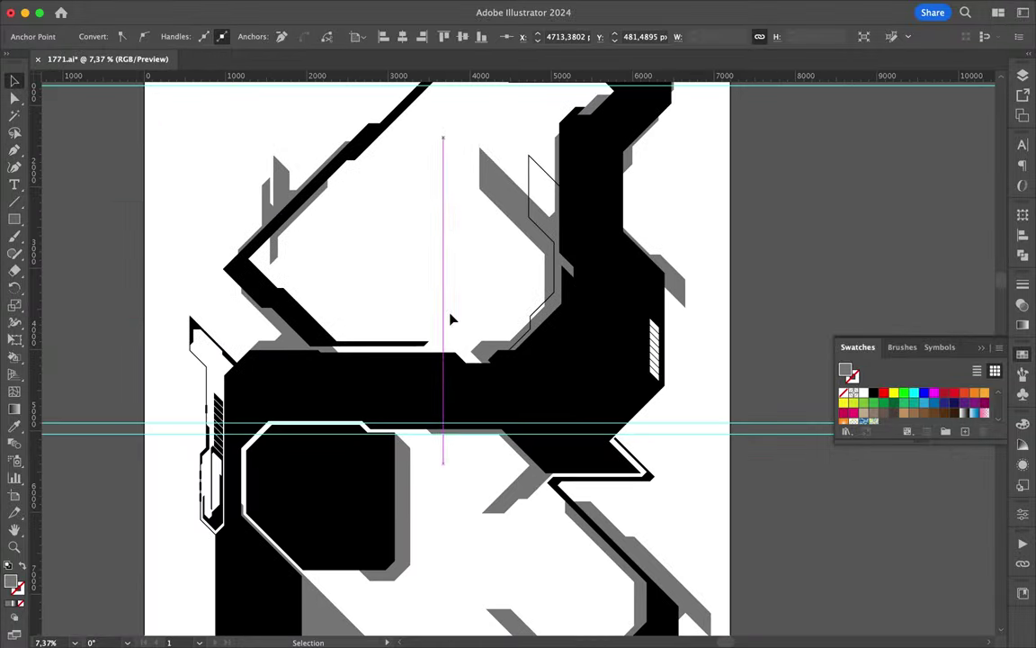
scroll(620, 215, up, 2)
click(505, 155)
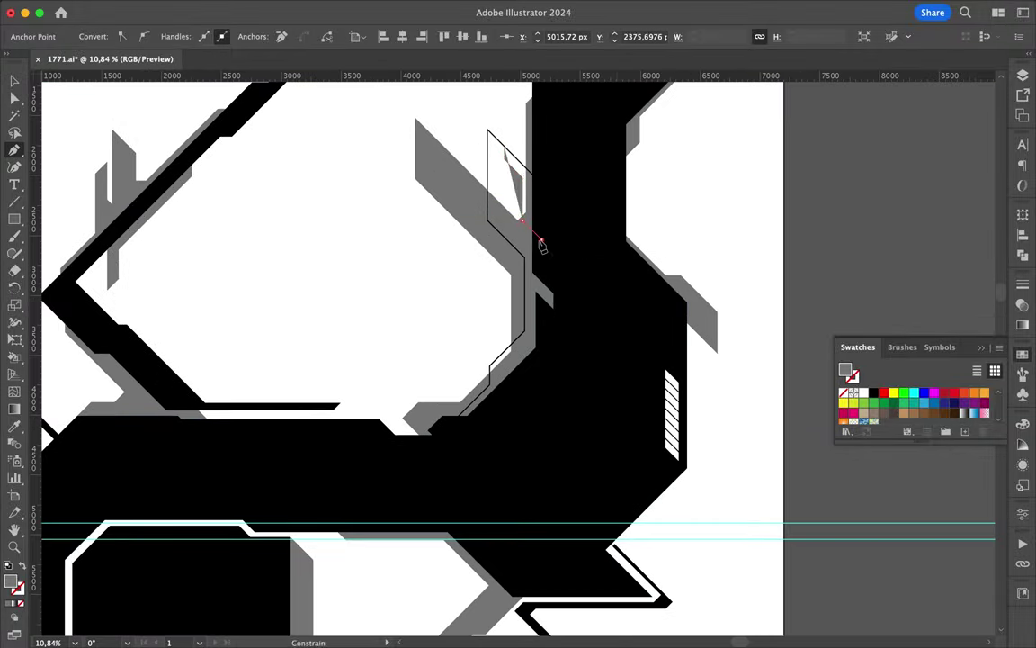
Place copies of the small rectangle onto the circuit line and diagonal.
key(v)
scroll(456, 224, up, 2)
drag(657, 212, 667, 189)
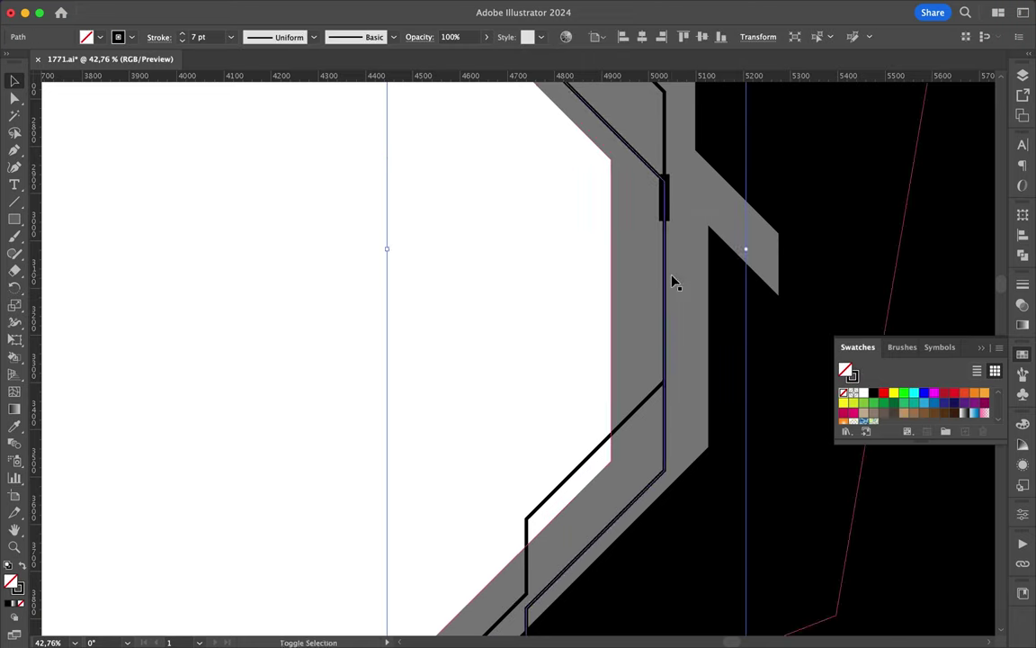
drag(669, 263, 668, 263)
drag(580, 467, 575, 463)
key(Return)
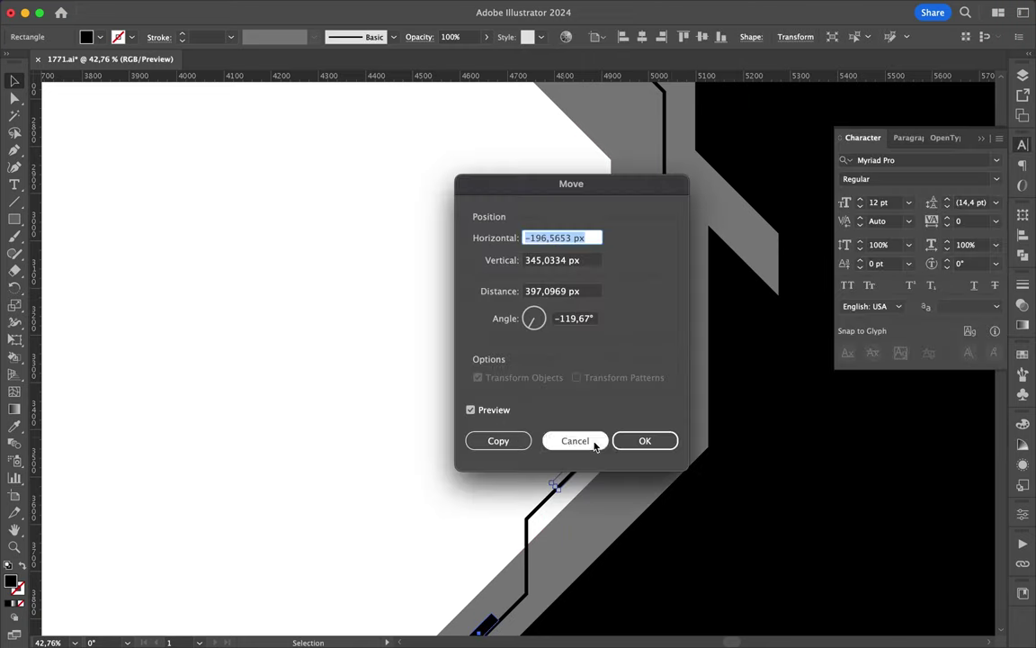
click(596, 440)
scroll(565, 254, down, 2)
scroll(565, 254, up, 3)
Draw a closed black notch shape at the circuit outline's corner.
key(p)
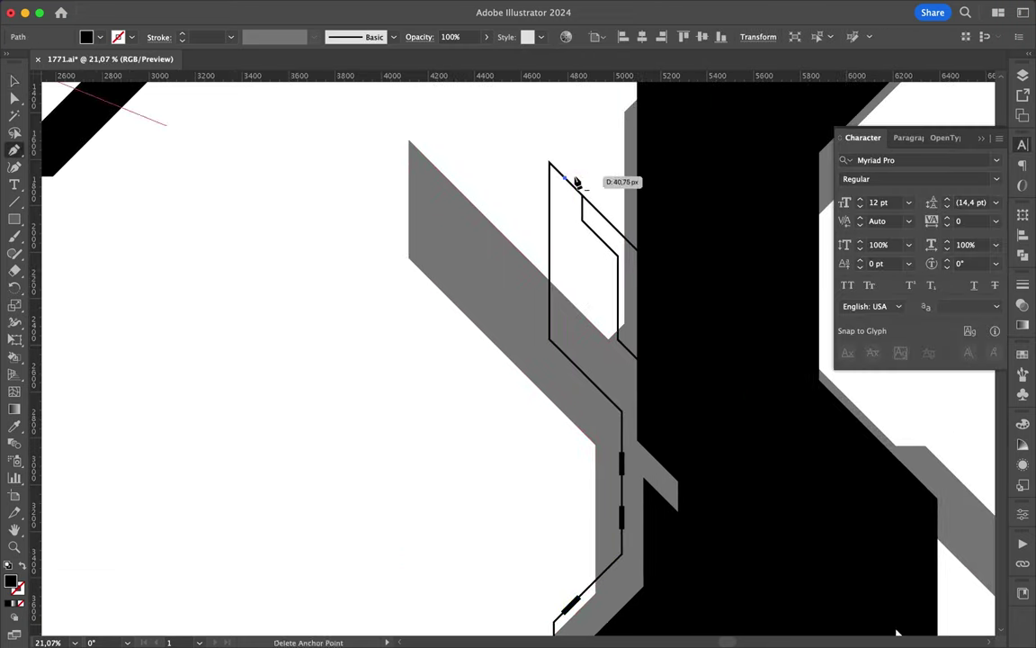
click(573, 177)
click(642, 202)
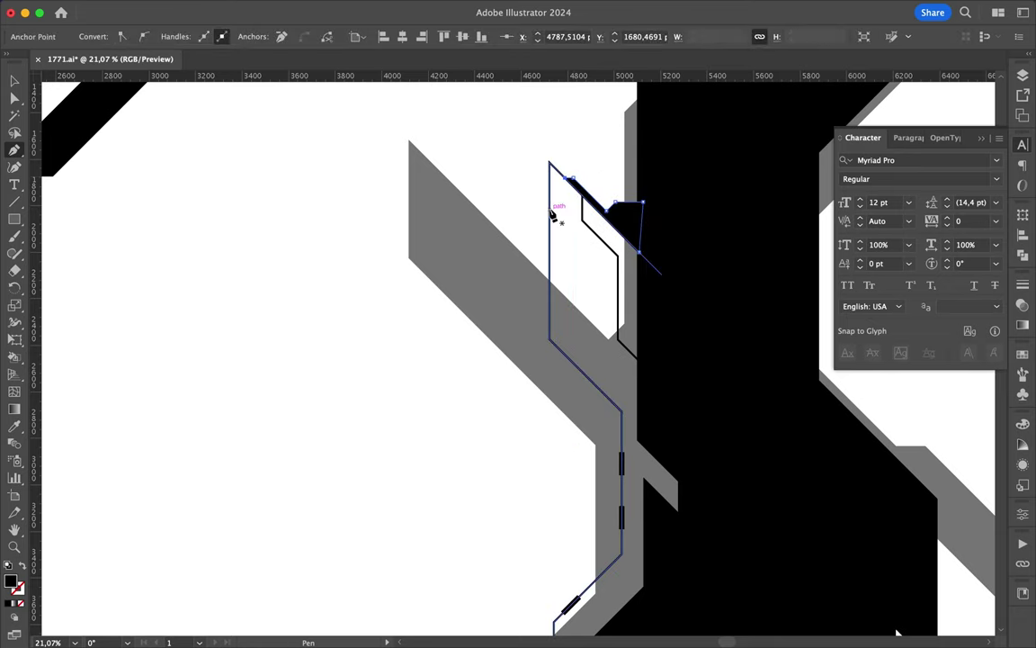
click(543, 212)
click(486, 238)
click(518, 238)
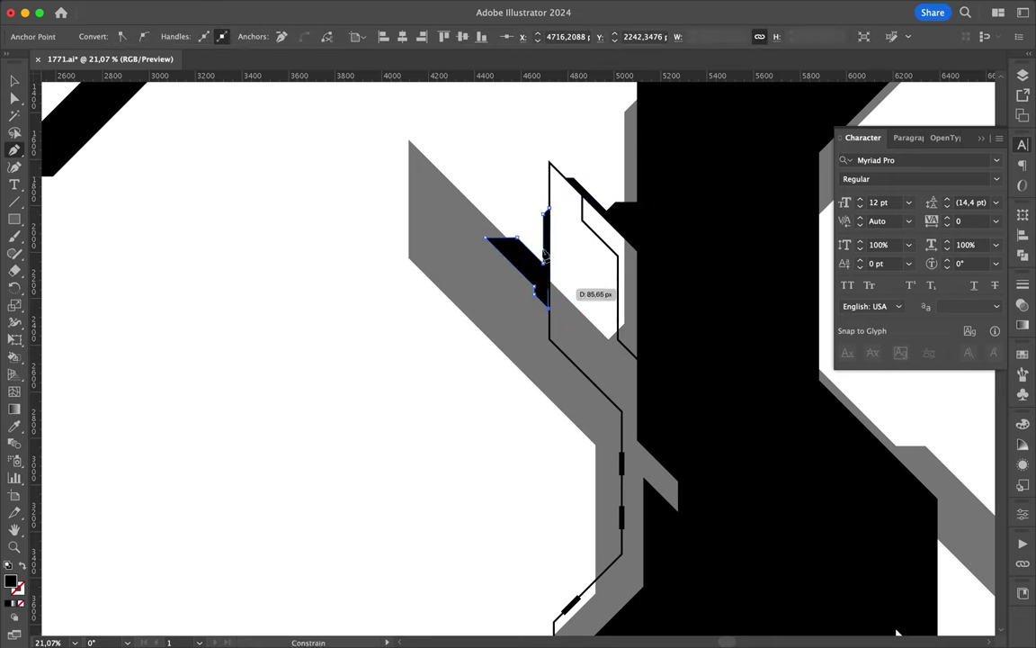
click(551, 213)
scroll(527, 231, down, 5)
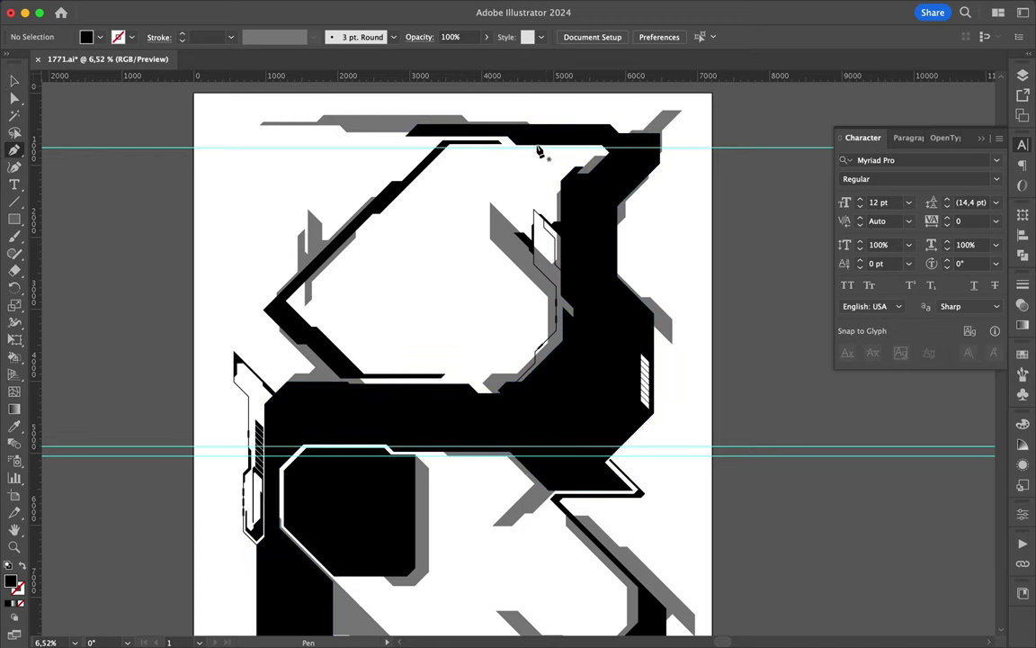
Trace a circuit line along the black stroke's right edge and give it a 15 pt stroke.
scroll(699, 222, up, 3)
click(623, 118)
click(560, 210)
click(561, 284)
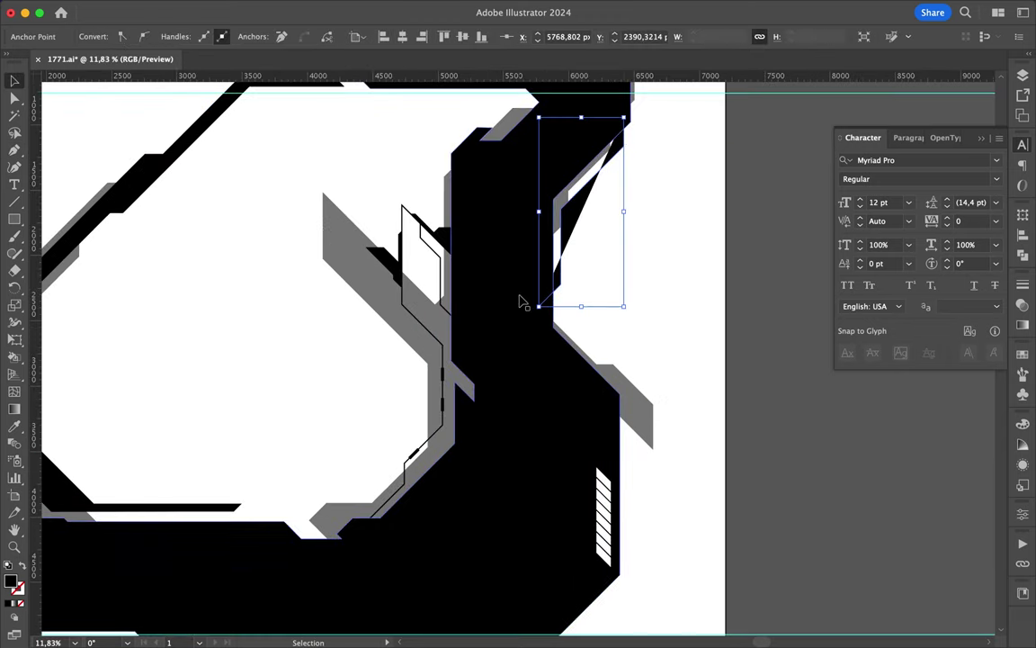
click(538, 306)
key(i)
key(v)
click(1023, 286)
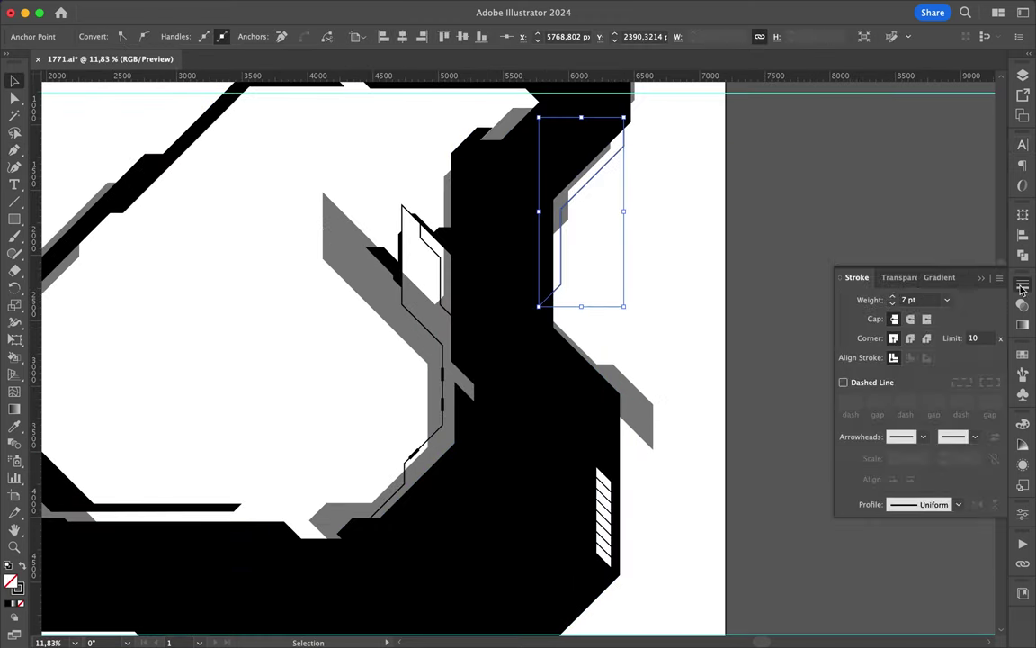
click(894, 298)
click(690, 280)
Draw a stepped circuit line around the upper-right corner of the letter.
scroll(588, 219, down, 3)
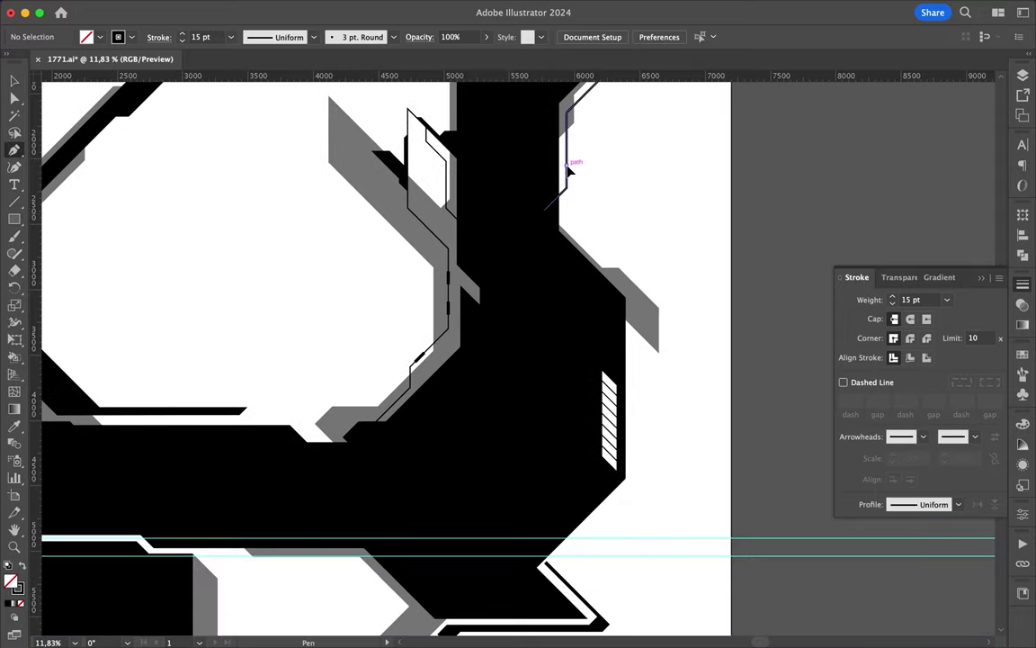
click(567, 166)
click(592, 141)
click(602, 141)
click(602, 211)
click(550, 262)
Draw a circuit line beneath the black octagon and up its side.
scroll(400, 486, down, 5)
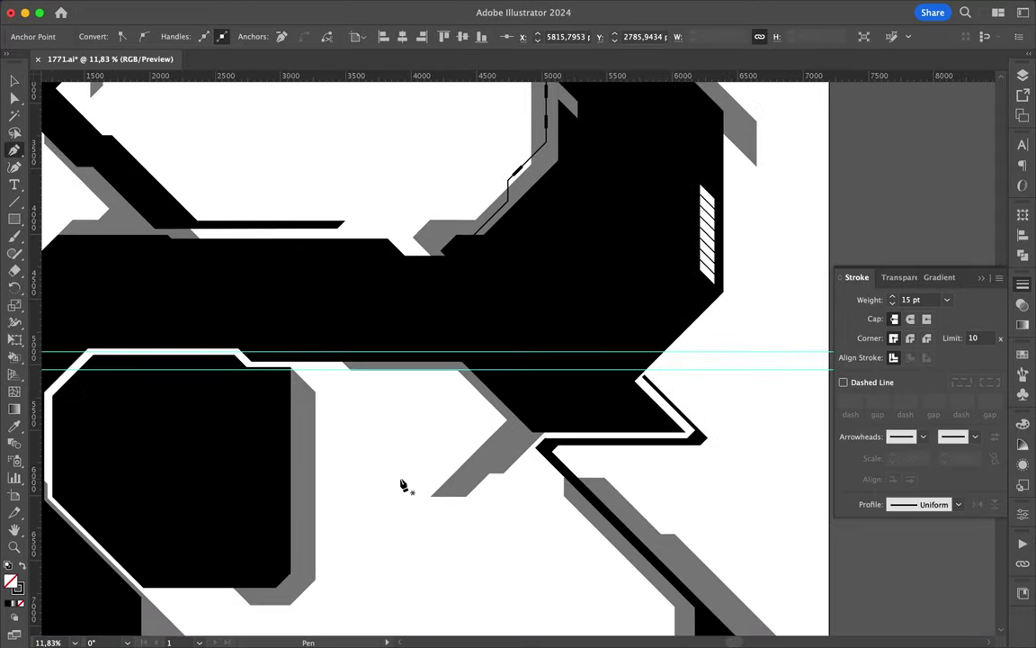
scroll(377, 504, up, 3)
scroll(342, 434, down, 2)
click(344, 435)
click(394, 483)
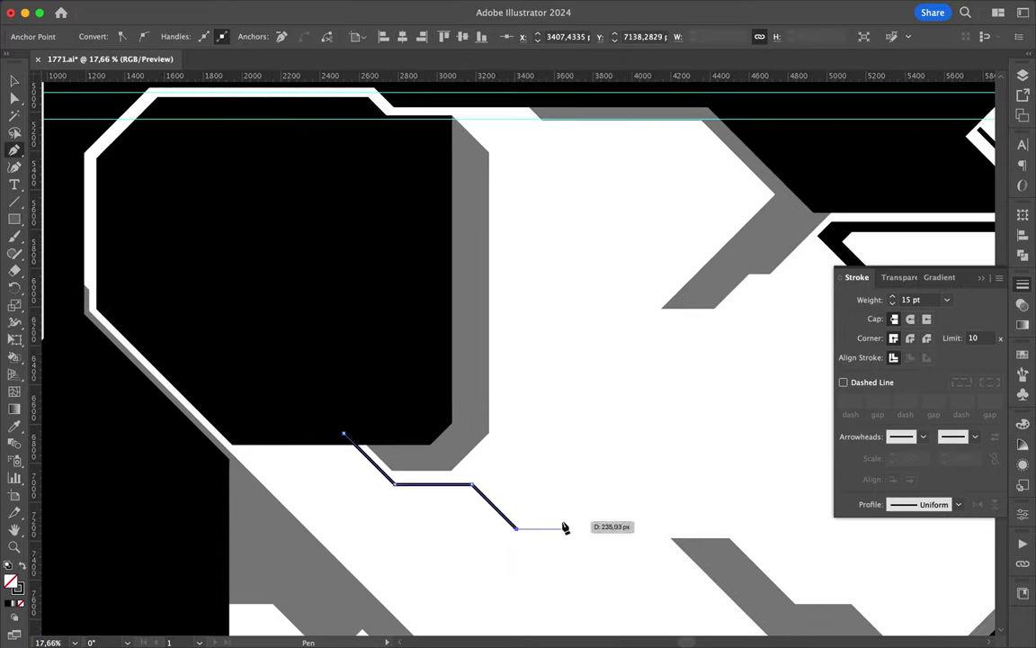
click(461, 428)
click(460, 248)
click(419, 209)
Add a second parallel circuit line ending in a diagonal tail below the octagon.
click(461, 310)
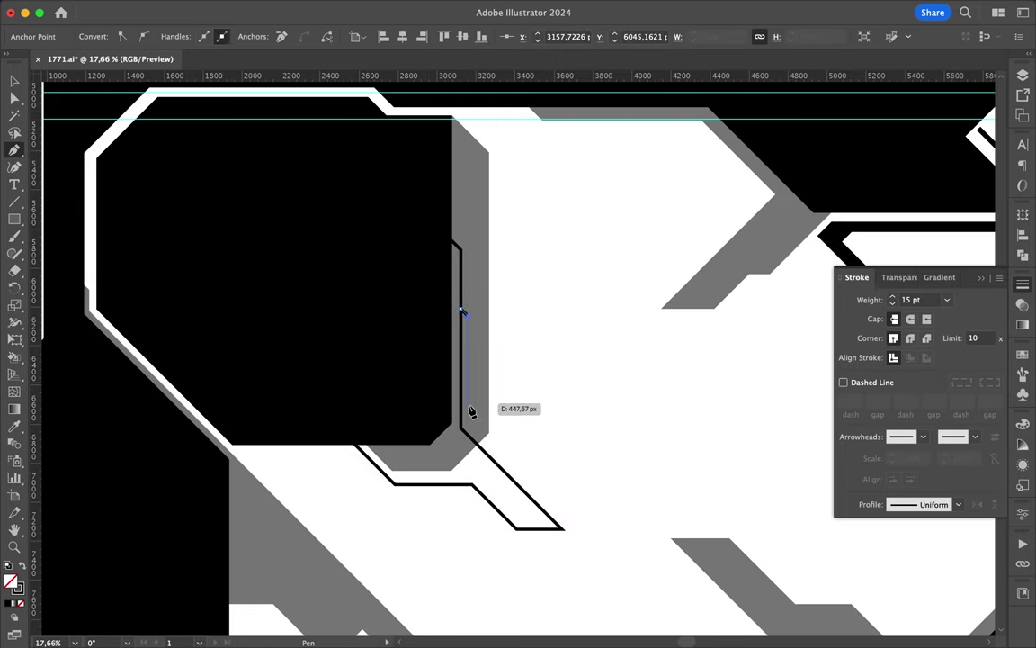
click(468, 420)
click(513, 460)
click(513, 478)
key(v)
Adjust a corner anchor of the circuit line with Direct Selection.
scroll(559, 481, down, 3)
key(a)
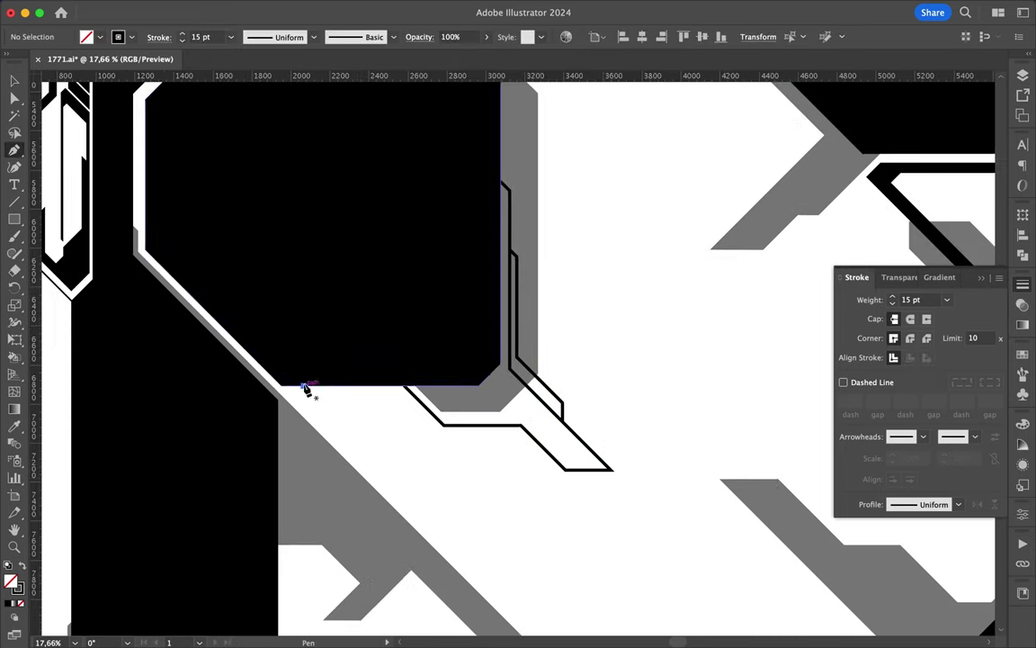
mouse_move(308, 389)
mouse_down()
mouse_move(423, 388)
mouse_move(308, 389)
mouse_up()
scroll(402, 451, down, 5)
scroll(402, 450, up, 3)
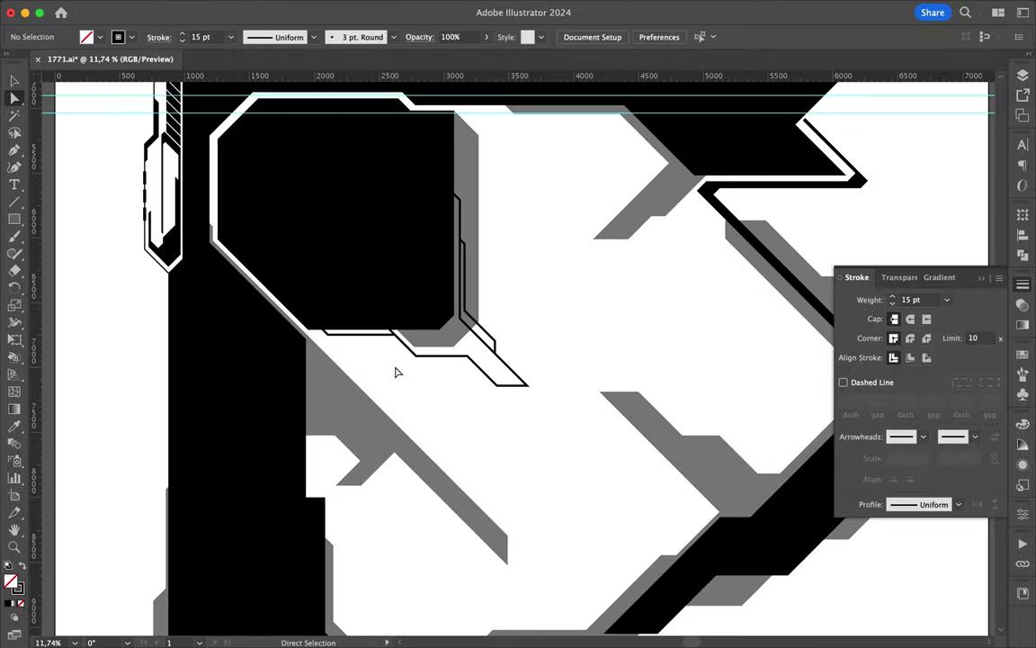
scroll(184, 346, down, 2)
scroll(180, 354, up, 3)
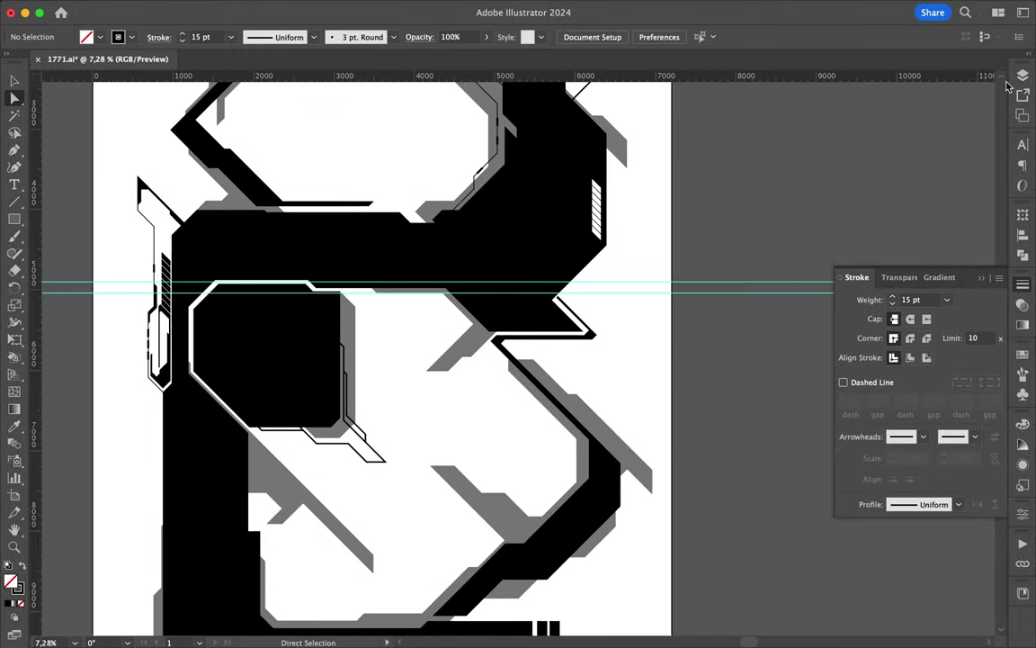
click(1022, 75)
Draw a closed light grey shadow polygon behind the letter's lower strokes.
scroll(272, 272, down, 2)
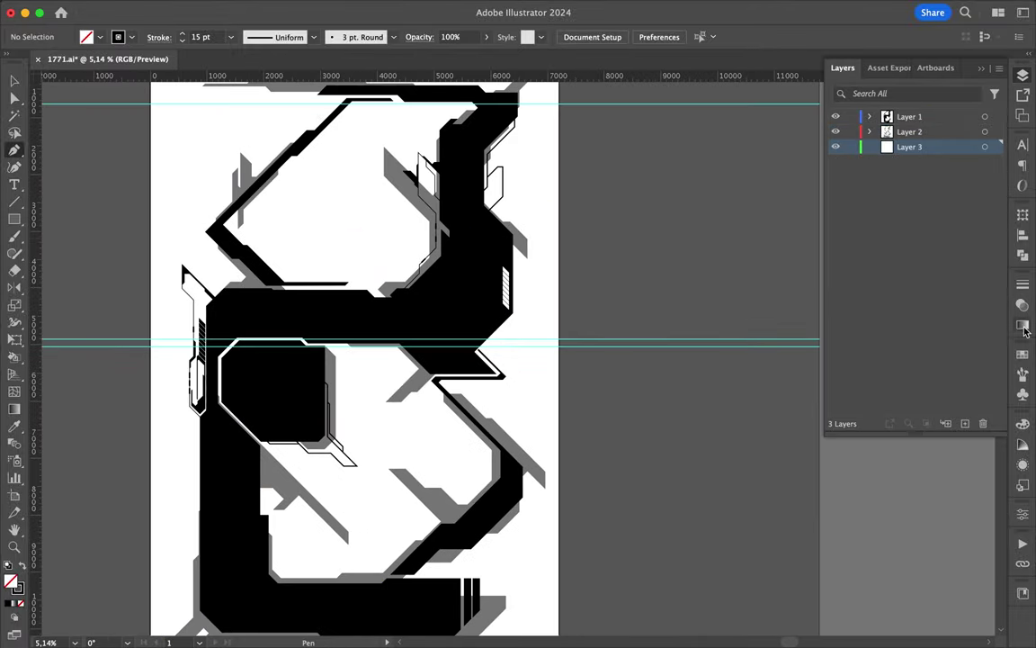
click(368, 334)
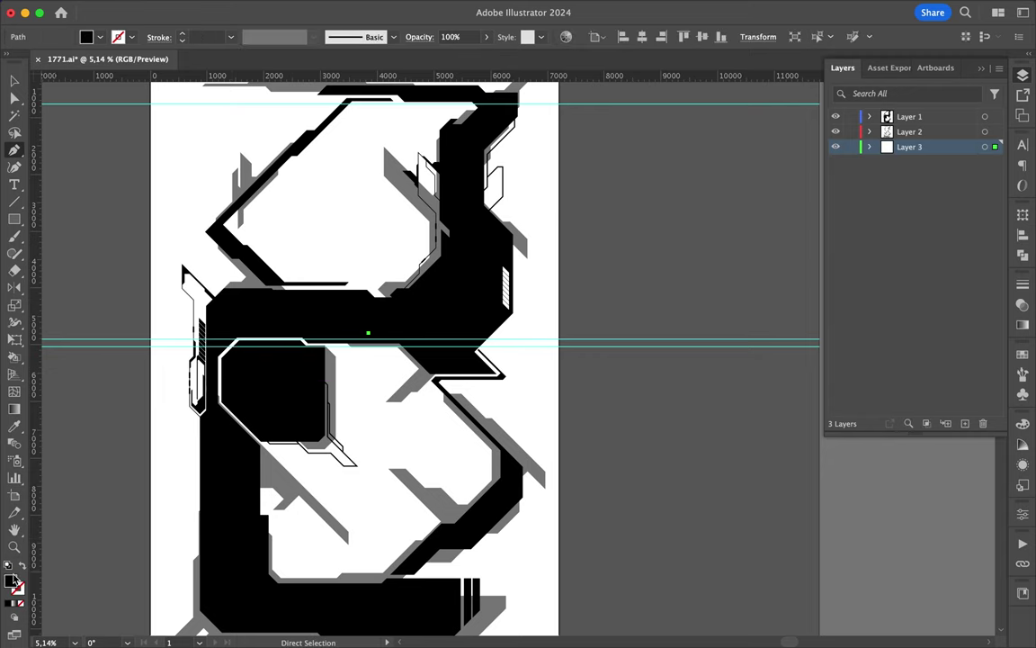
text(d8d8d8)
key(Return)
drag(355, 367, 388, 371)
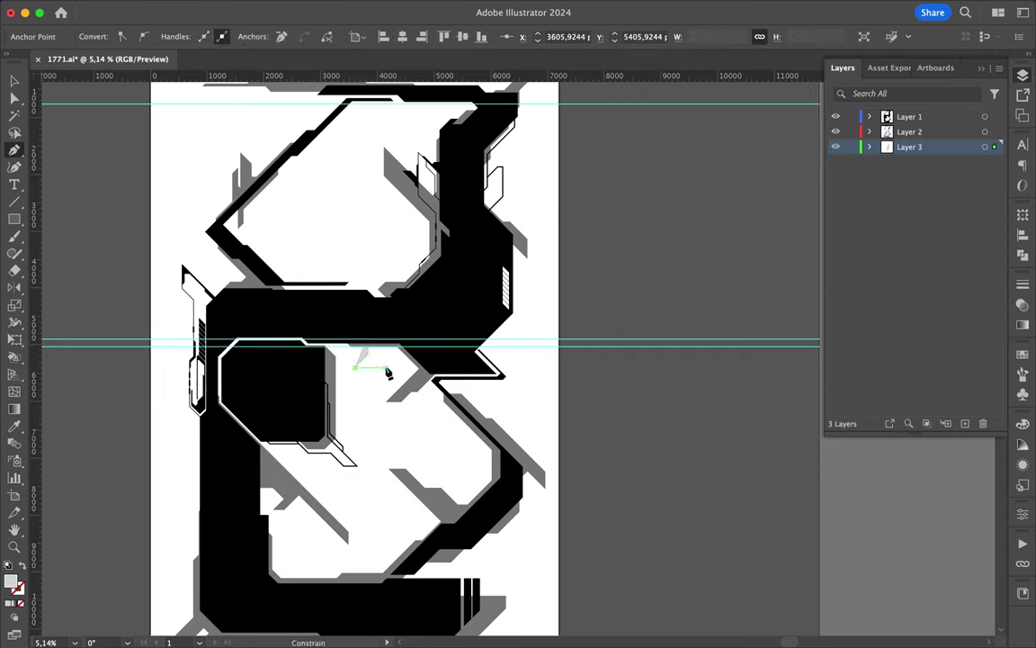
click(423, 421)
scroll(450, 398, up, 2)
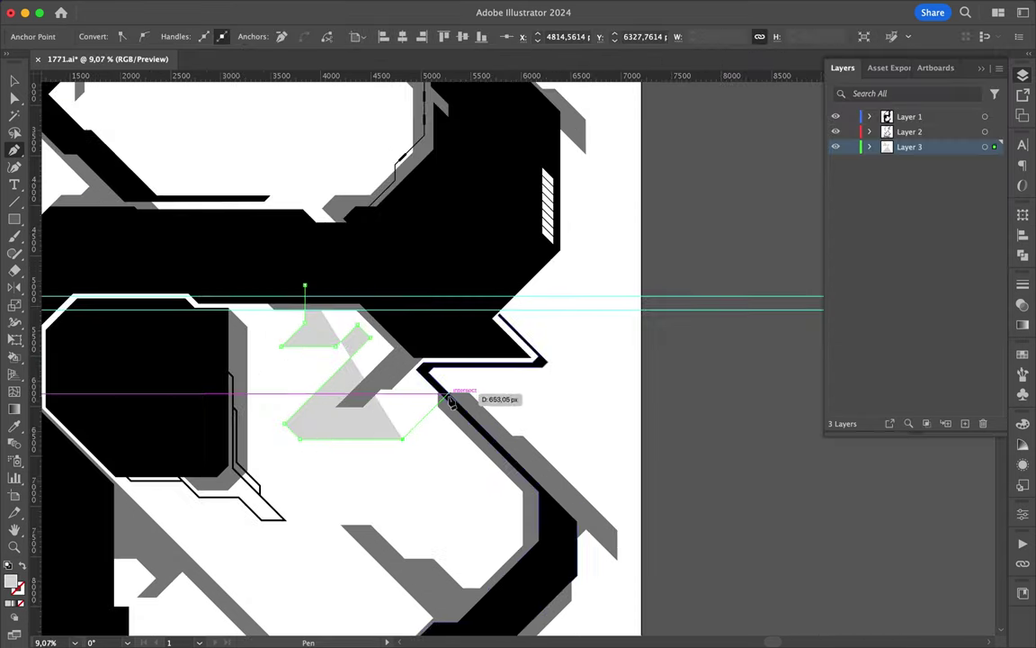
scroll(425, 376, up, 2)
click(474, 312)
click(303, 203)
click(190, 204)
key(ctrl+shift+a)
Add a light grey shadow shape along the right diagonal stroke.
scroll(388, 232, down, 3)
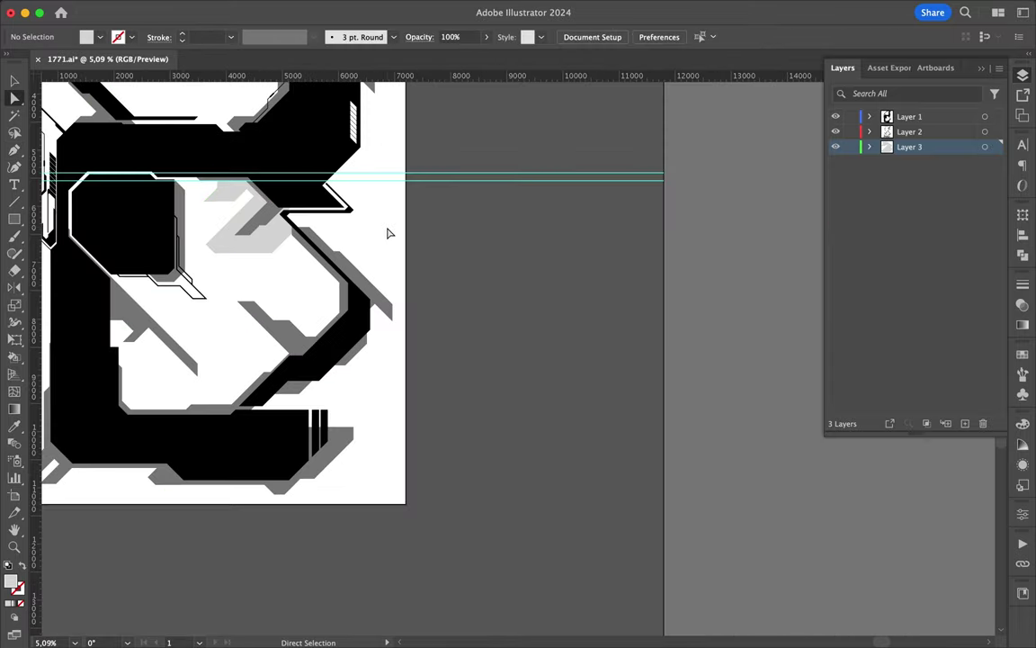
scroll(388, 234, up, 2)
click(345, 349)
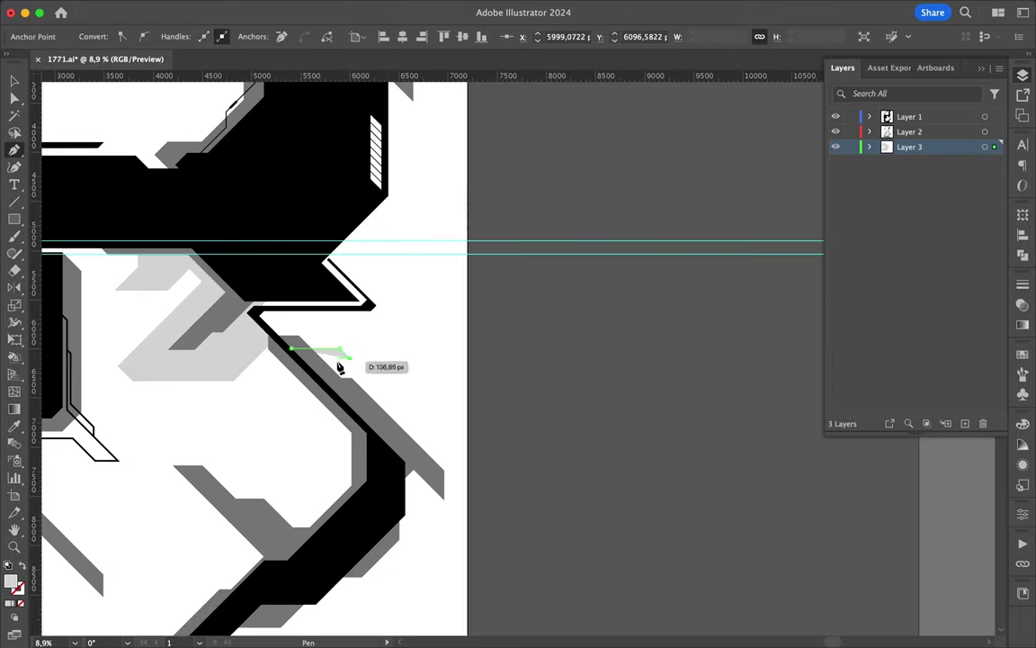
scroll(402, 441, down, 3)
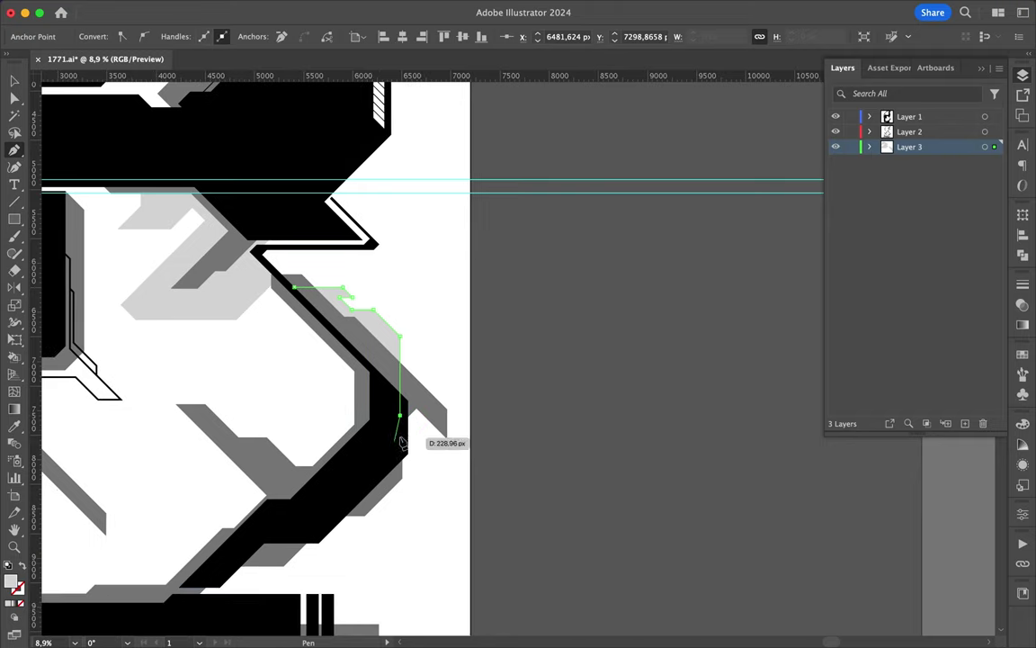
click(382, 508)
click(321, 508)
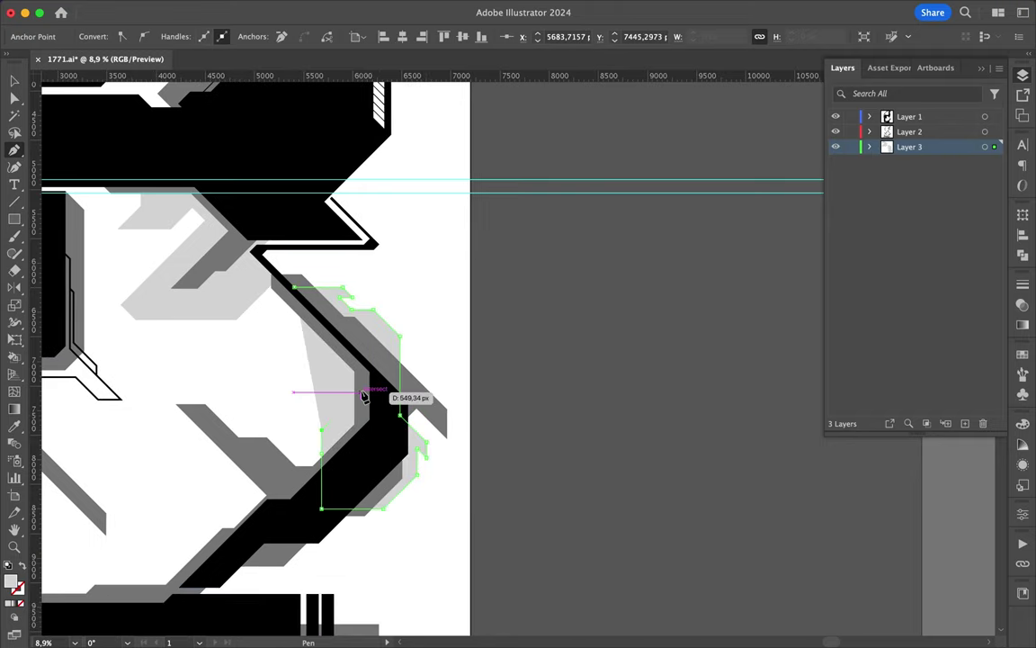
key(o)
scroll(243, 440, down, 5)
scroll(243, 441, left, 5)
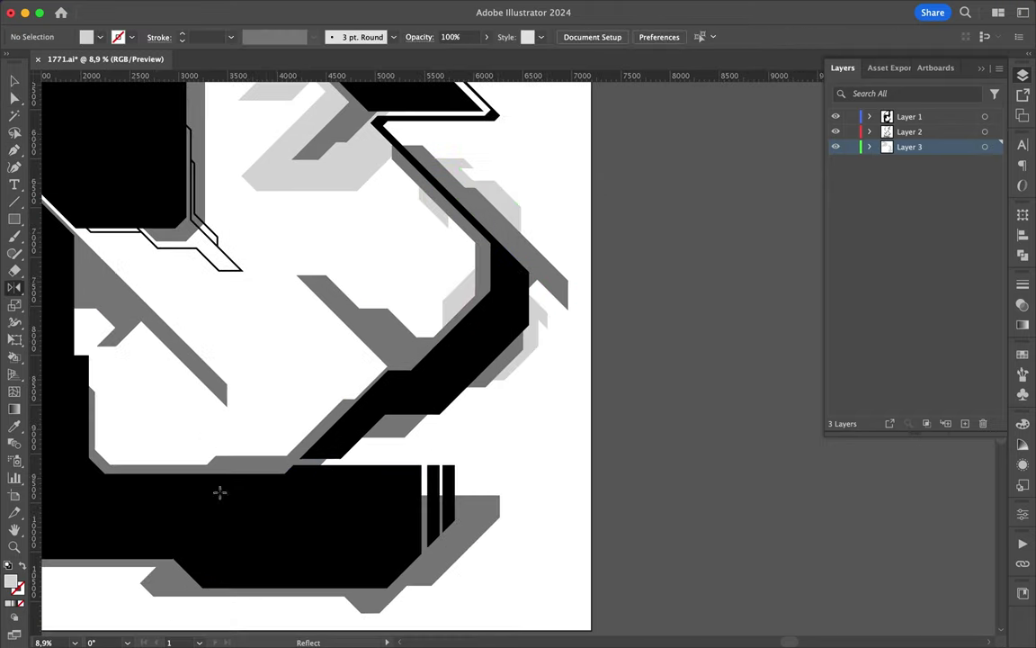
Draw a light grey shadow in the lower bowl following the grey diagonal.
click(252, 459)
click(171, 280)
click(185, 280)
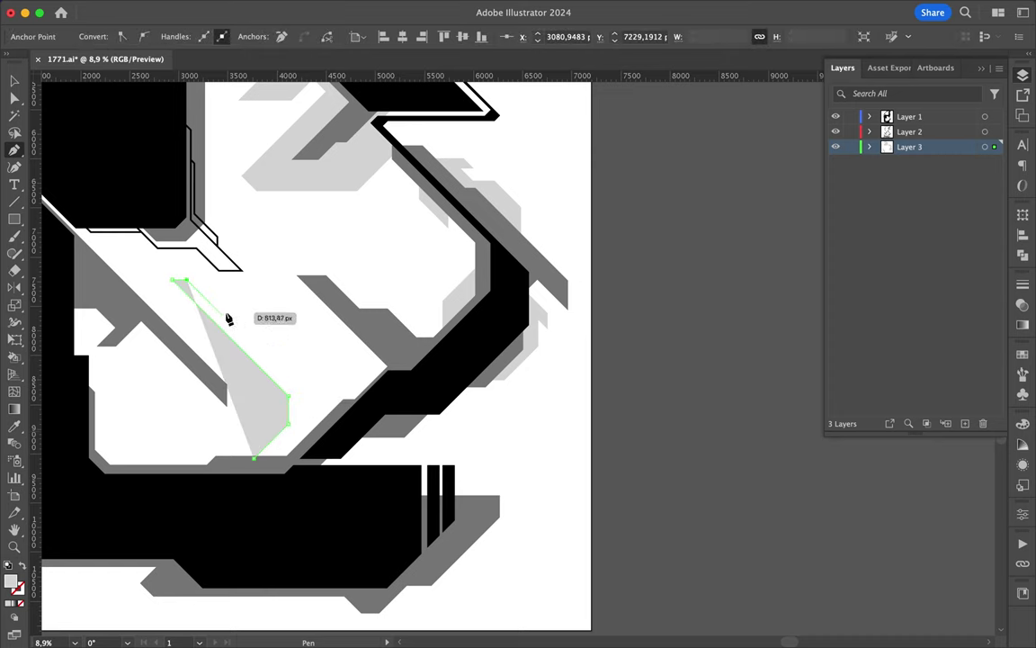
click(232, 317)
click(274, 354)
click(312, 355)
click(352, 388)
click(377, 366)
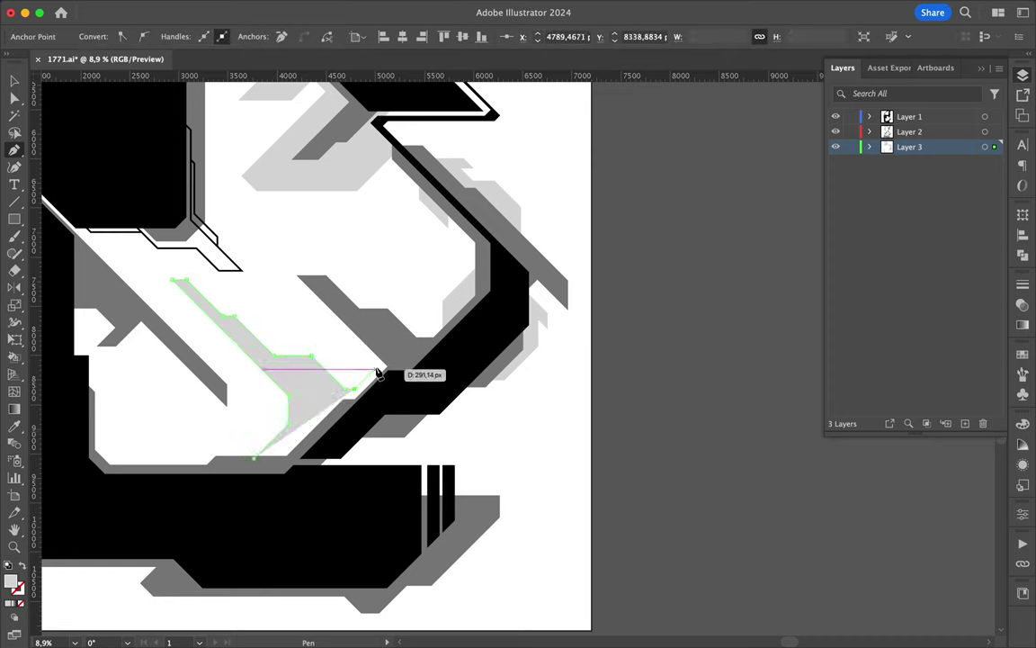
click(217, 164)
click(310, 260)
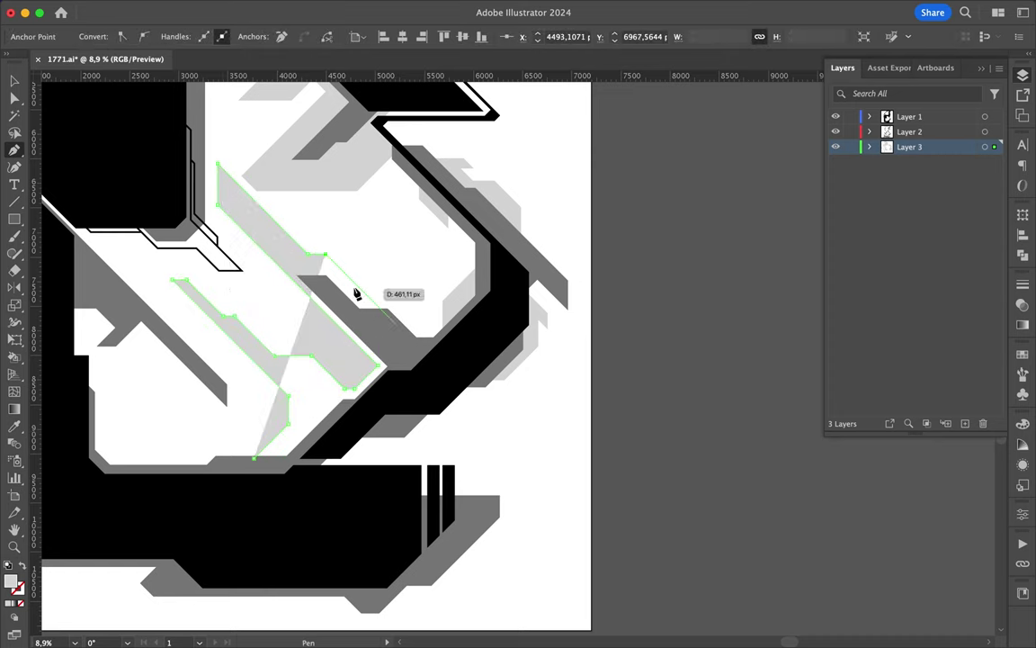
click(401, 352)
ctrl+click(225, 431)
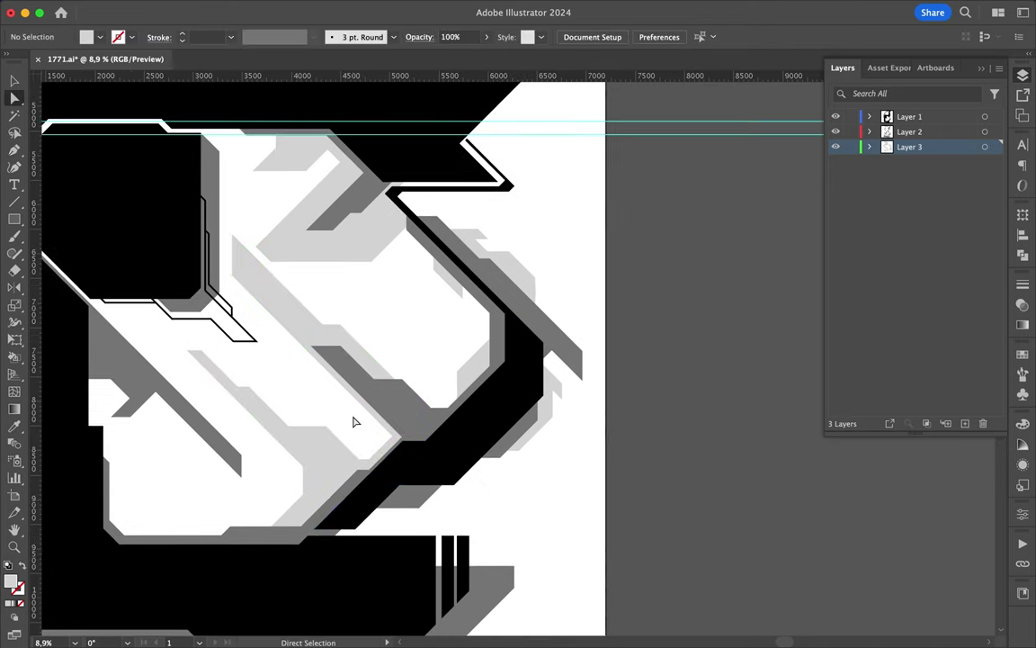
Begin a light grey shadow along the letter's outer left edge.
scroll(224, 431, left, 5)
key(p)
drag(186, 530, 158, 546)
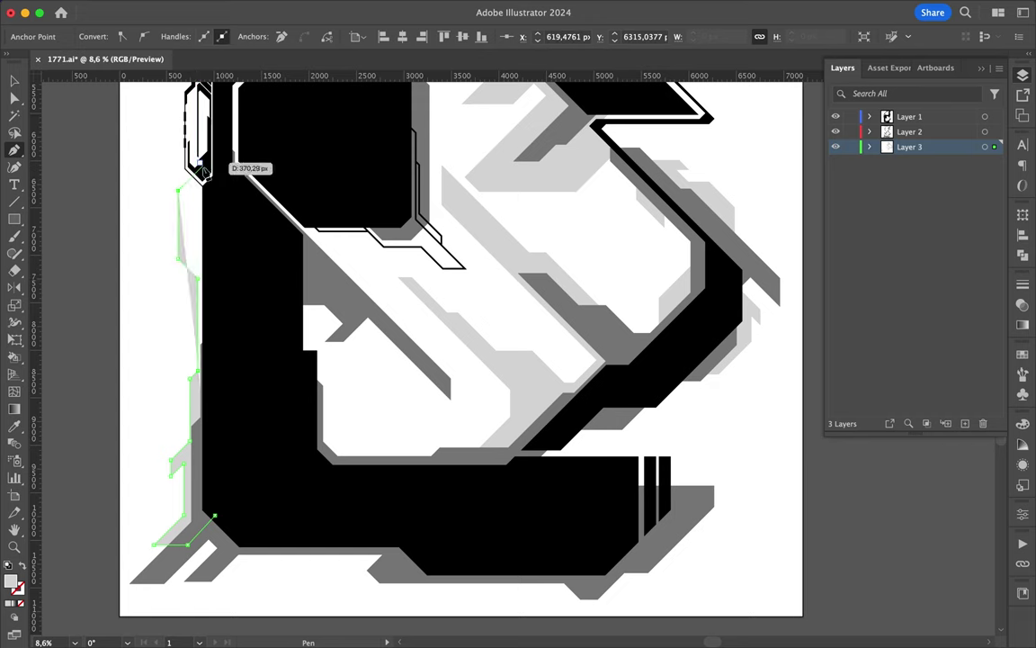
scroll(288, 445, up, 3)
Draw a multi-corner light grey shadow shape inside the lower bowl.
ctrl+click(441, 555)
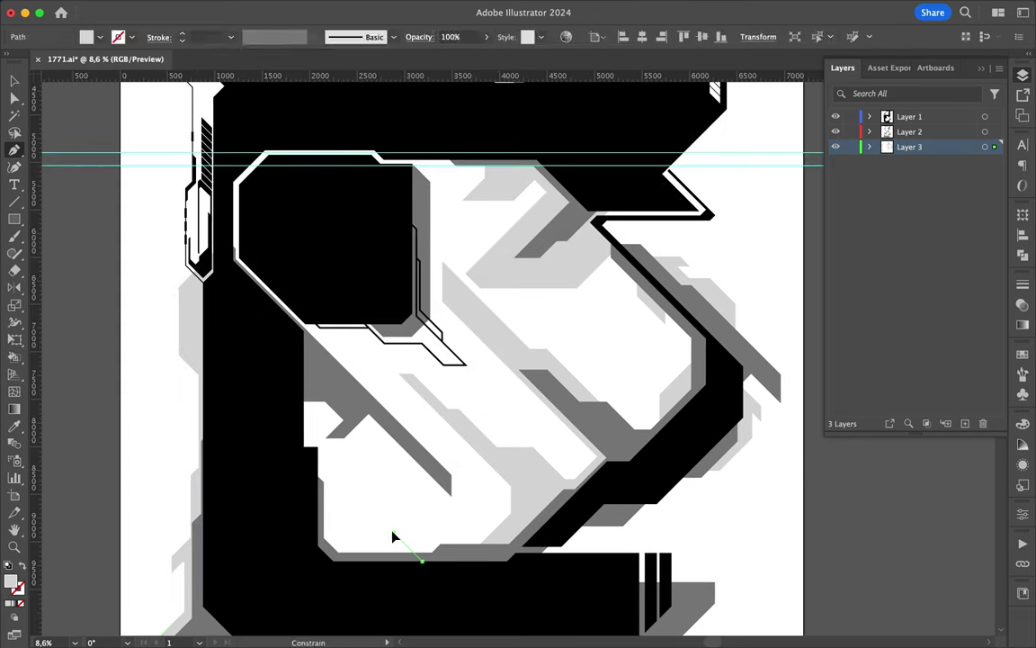
click(420, 559)
click(344, 538)
click(333, 463)
click(367, 430)
click(418, 481)
click(458, 507)
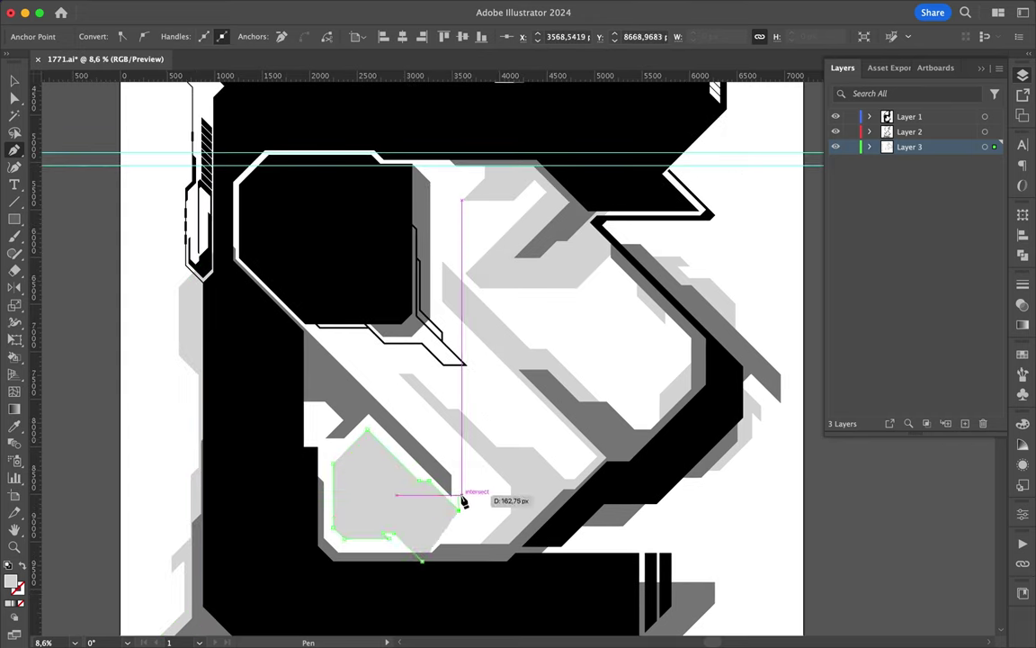
click(355, 392)
click(292, 454)
click(292, 563)
click(405, 567)
ctrl+click(449, 537)
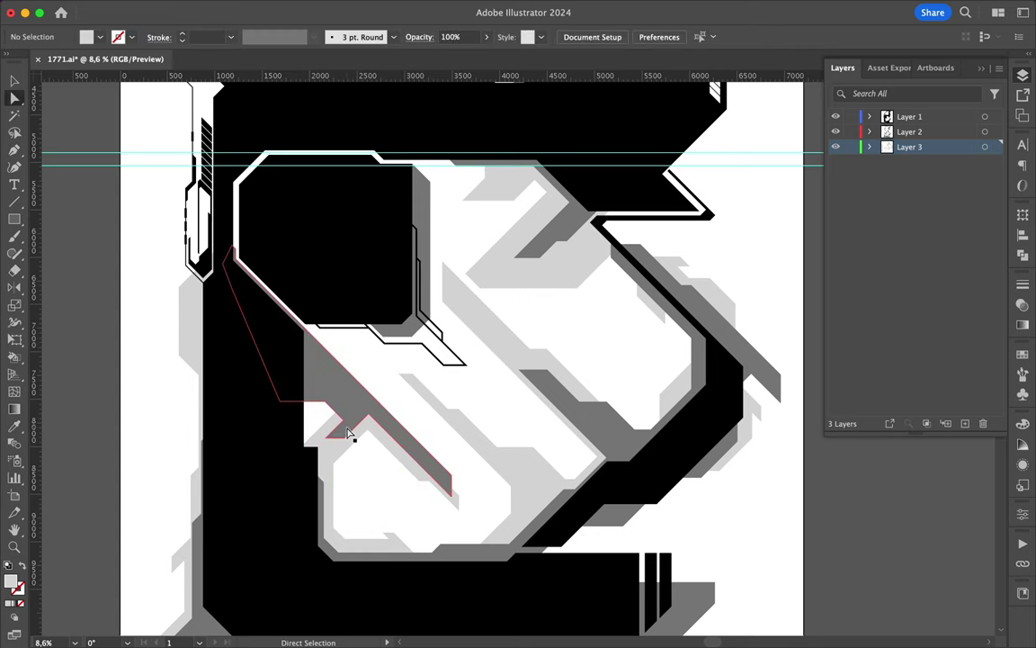
scroll(351, 434, up, 8)
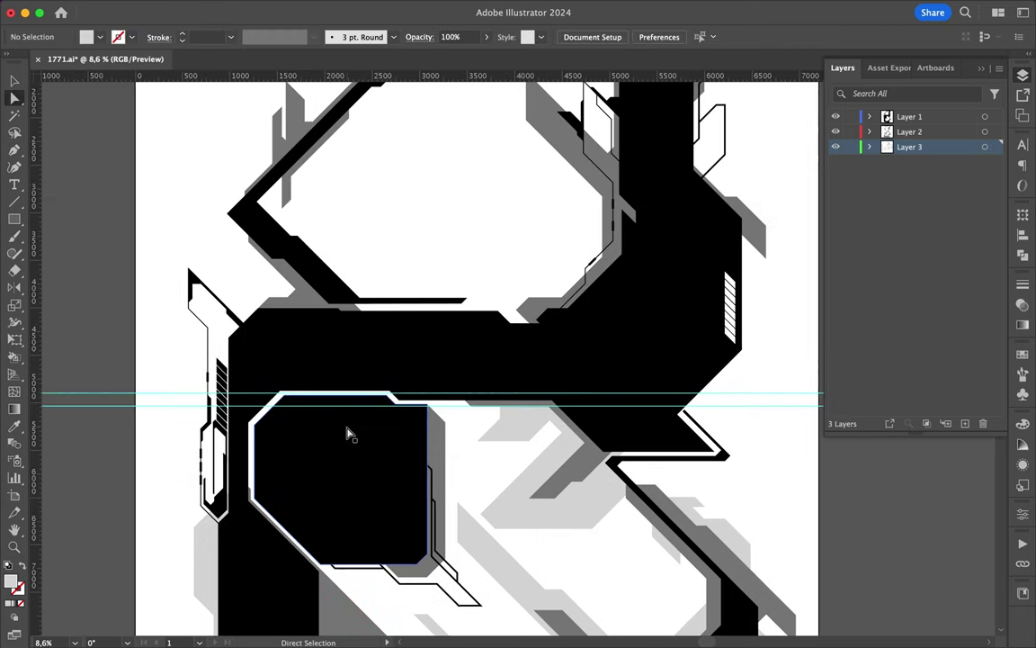
Draw shadow shapes along the upper loop's right outer edge.
click(716, 434)
click(736, 235)
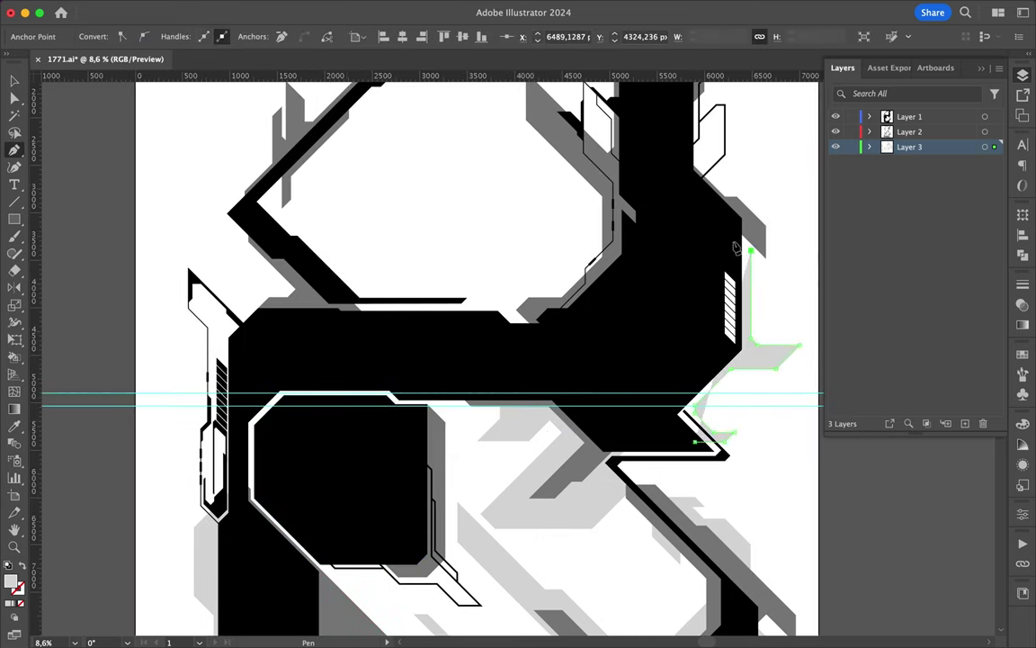
click(667, 322)
scroll(558, 219, up, 6)
click(584, 192)
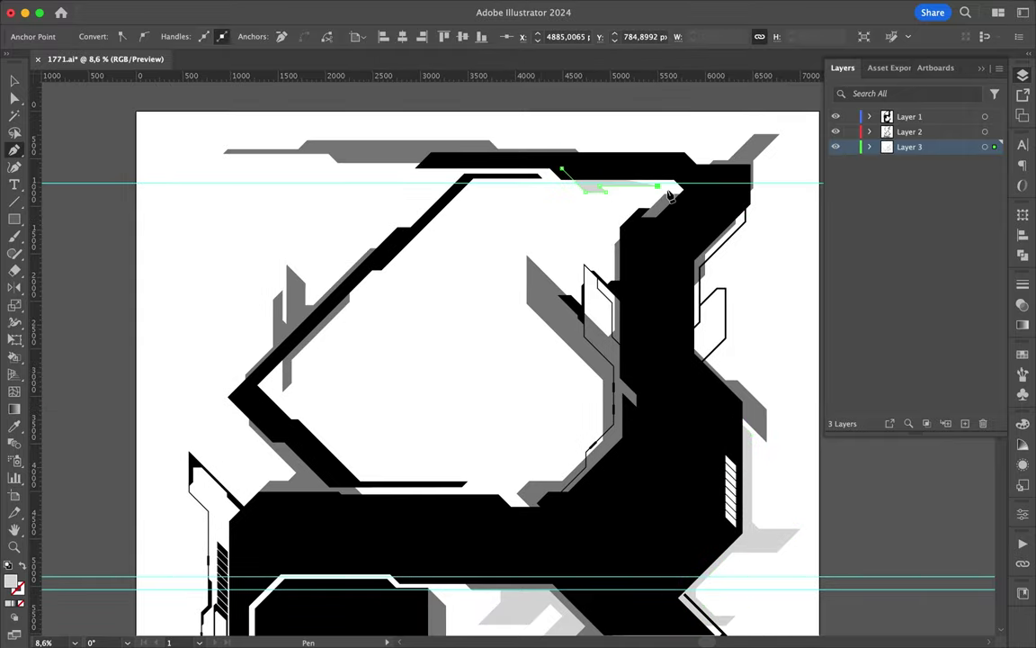
click(679, 354)
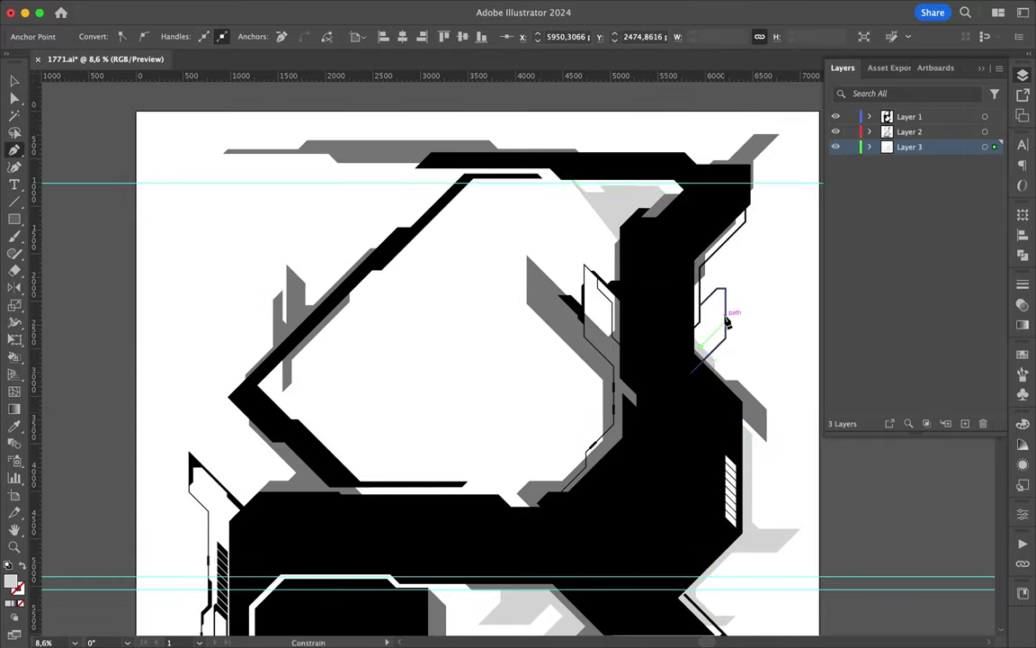
click(713, 414)
click(711, 286)
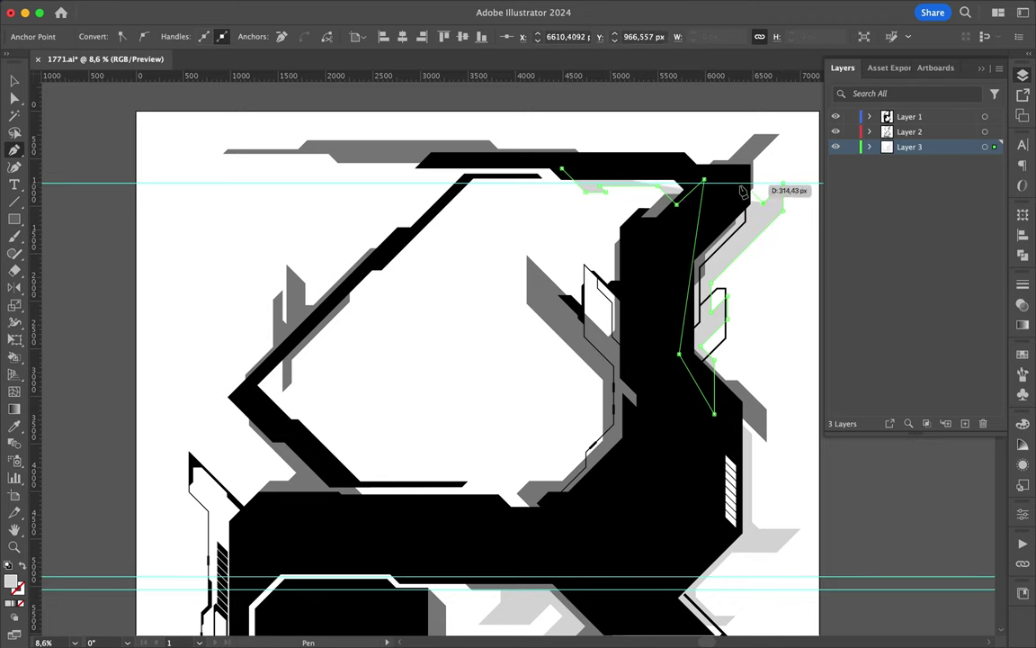
click(562, 168)
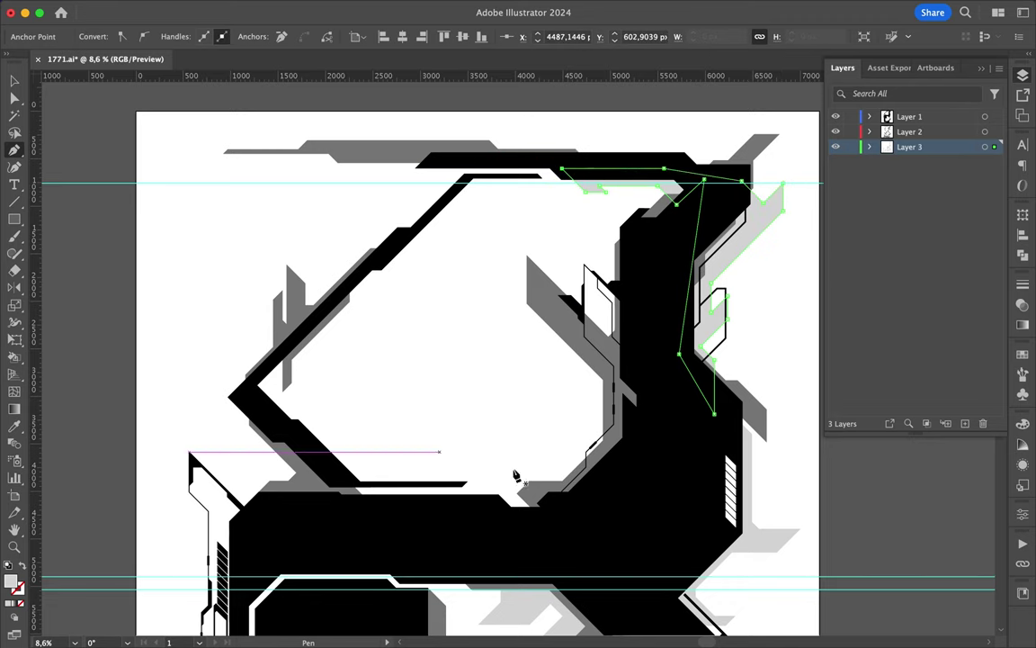
Draw a gray shadow shape inside the upper counter.
click(529, 518)
click(483, 444)
click(482, 471)
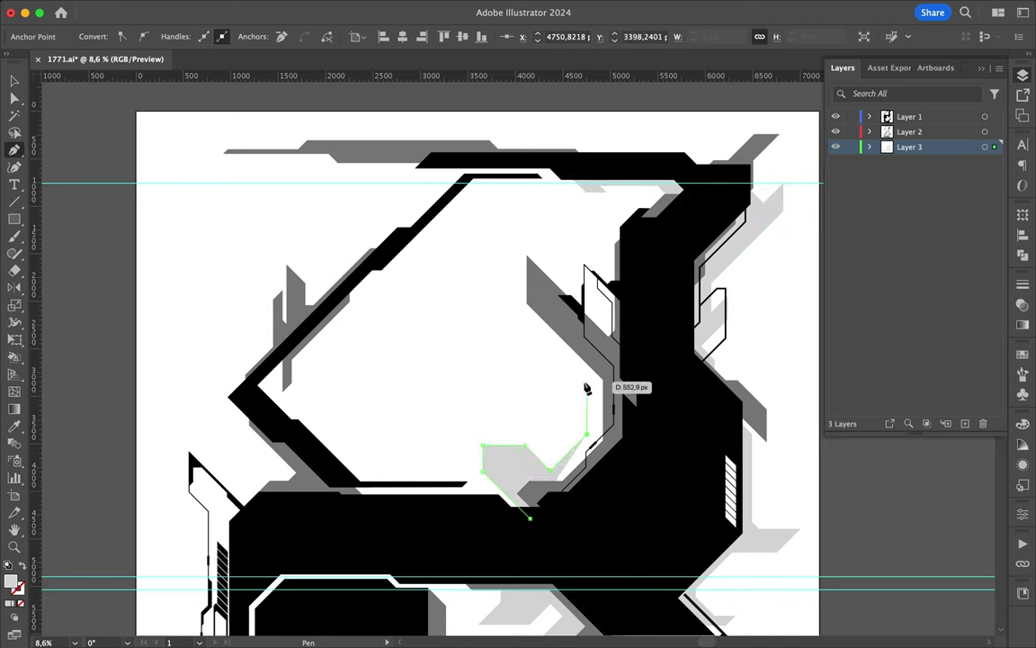
click(586, 389)
click(569, 231)
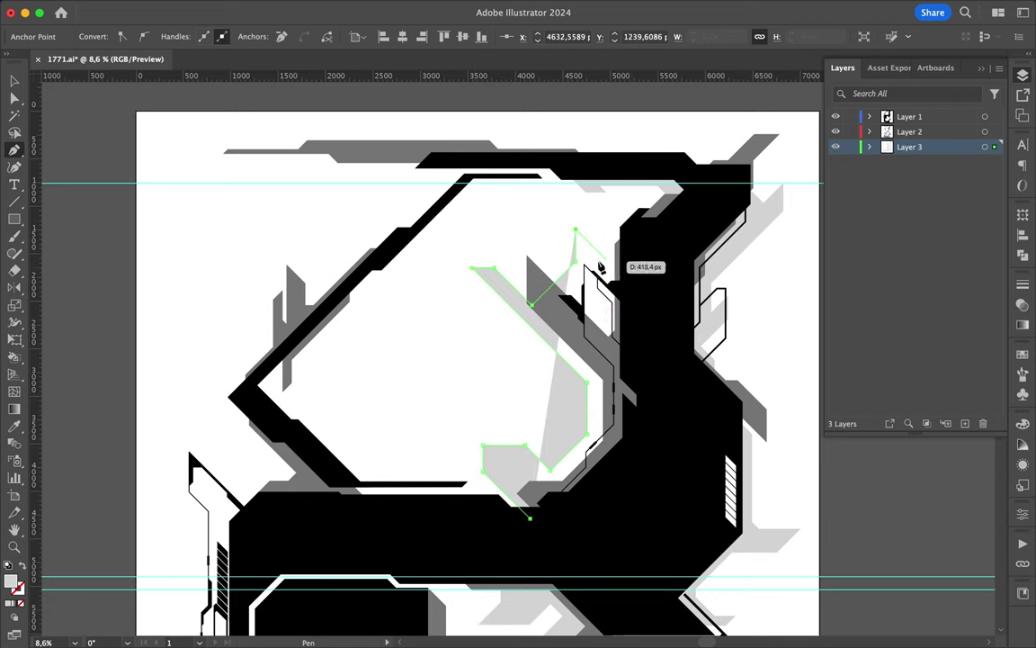
click(648, 434)
Add a light gray shape along the counter's top and left side.
click(525, 179)
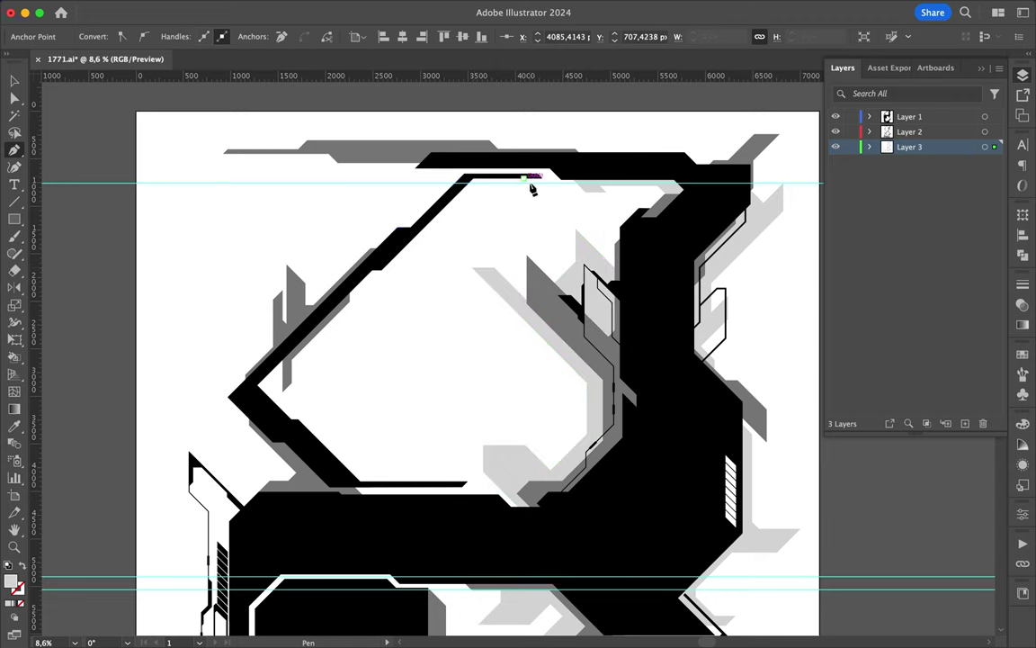
click(388, 275)
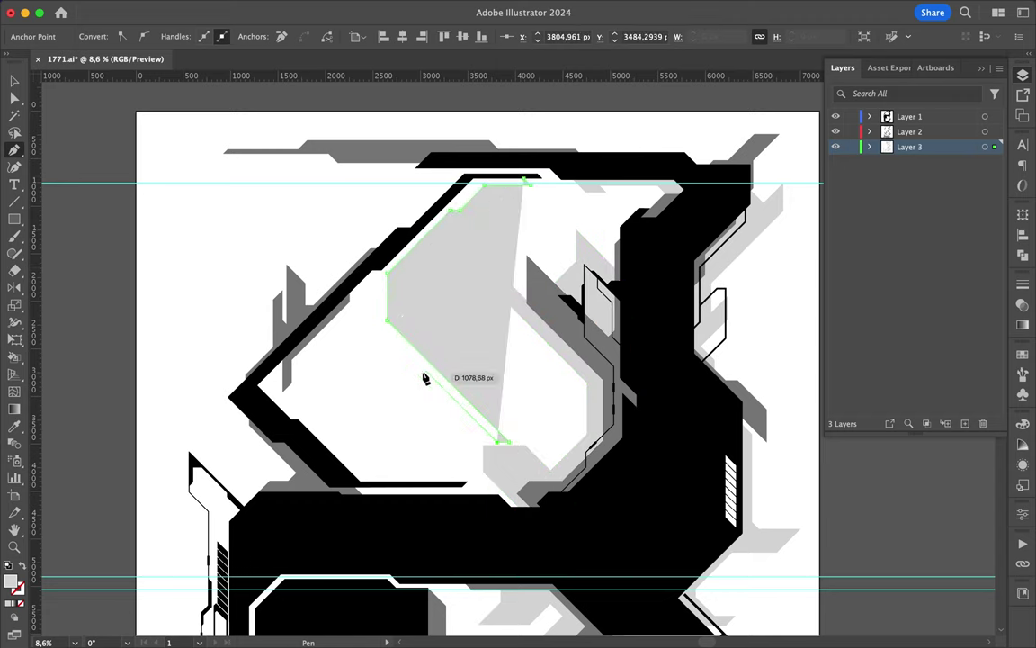
click(386, 321)
shift+click(372, 296)
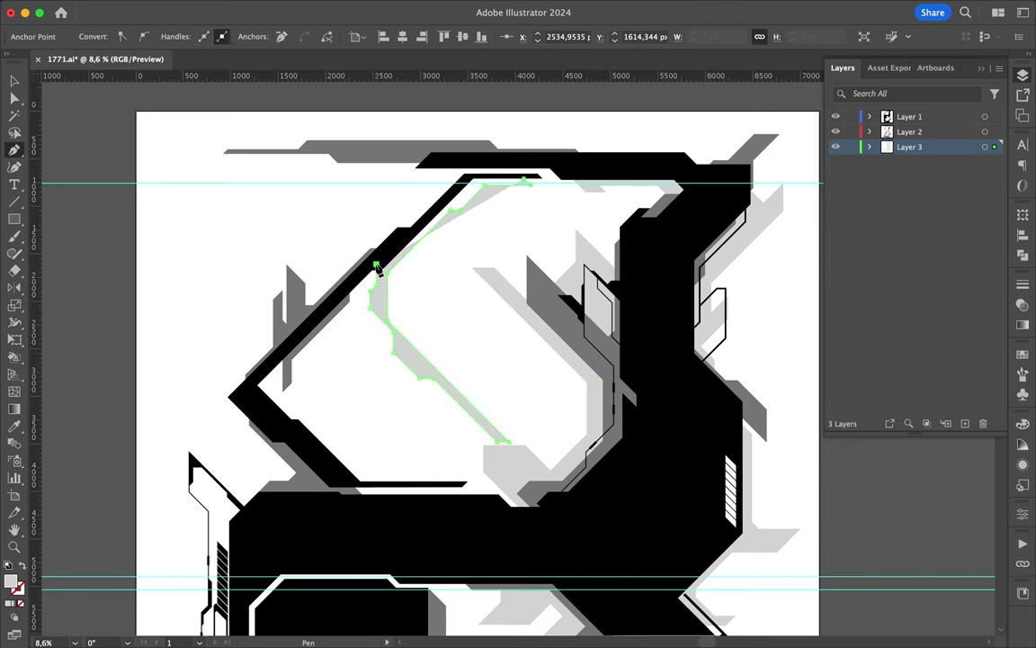
scroll(576, 180, up, 3)
scroll(514, 287, down, 5)
scroll(450, 359, up, 3)
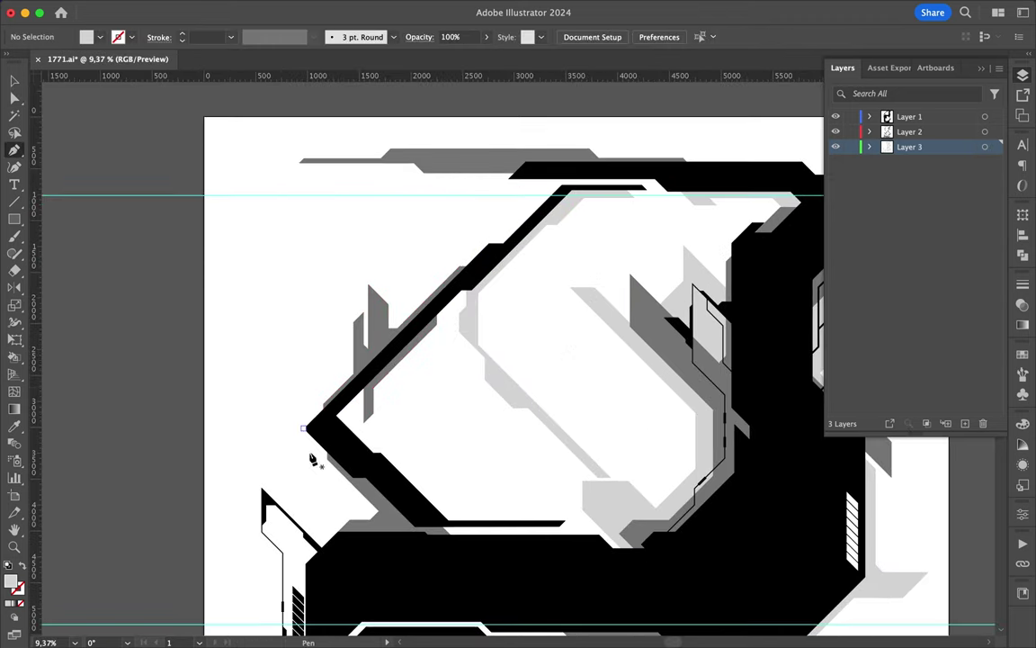
Trace a gray shadow below and along the upper bowl's left side.
click(332, 544)
click(288, 500)
click(296, 562)
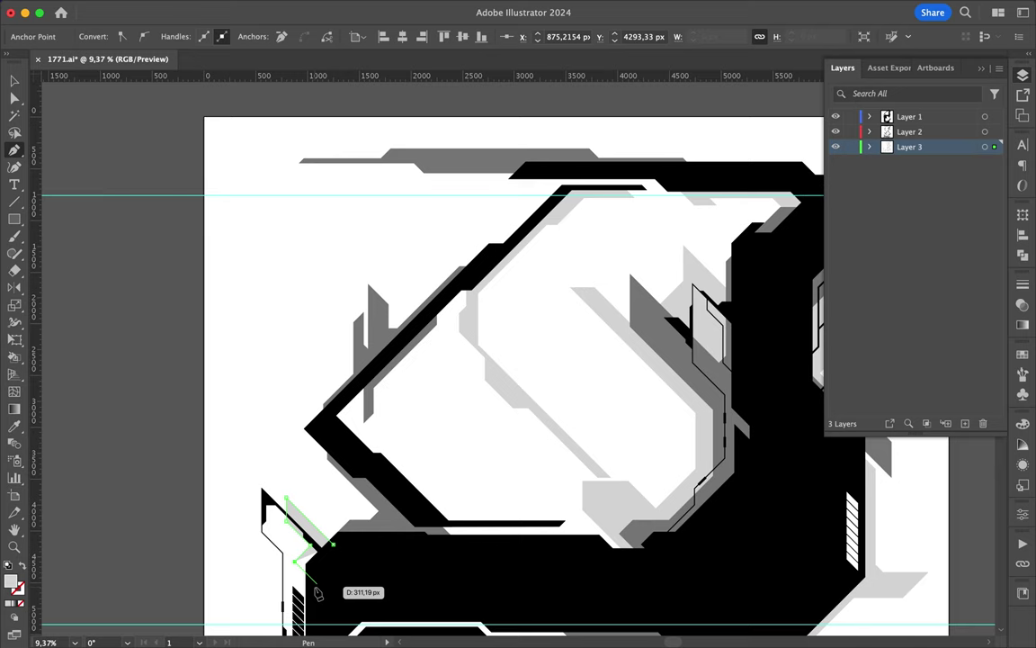
click(384, 518)
click(269, 364)
click(312, 391)
click(313, 283)
click(375, 222)
click(375, 368)
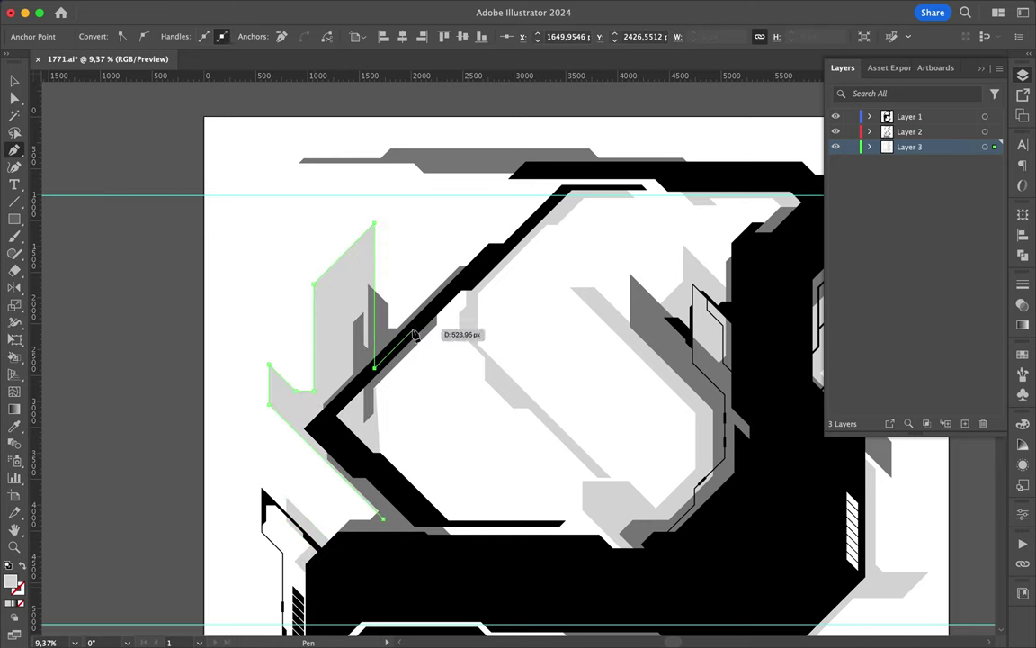
Close the left-side shadow, then fit the artboard in the window with panels hidden.
click(446, 295)
click(446, 329)
click(410, 367)
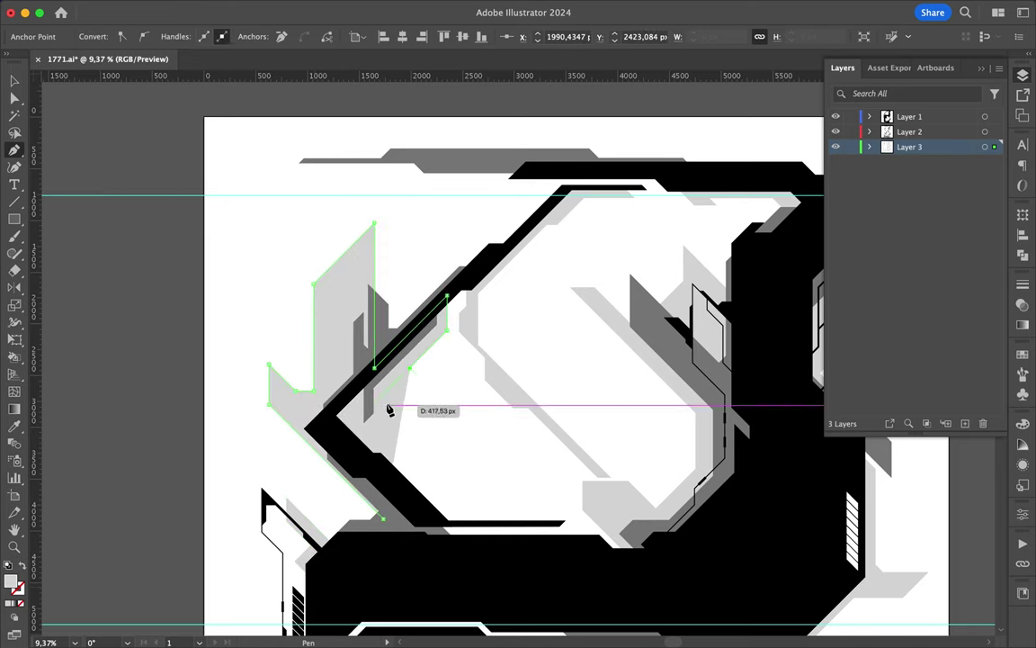
click(437, 489)
click(342, 426)
ctrl+click(537, 421)
key(ctrl+0)
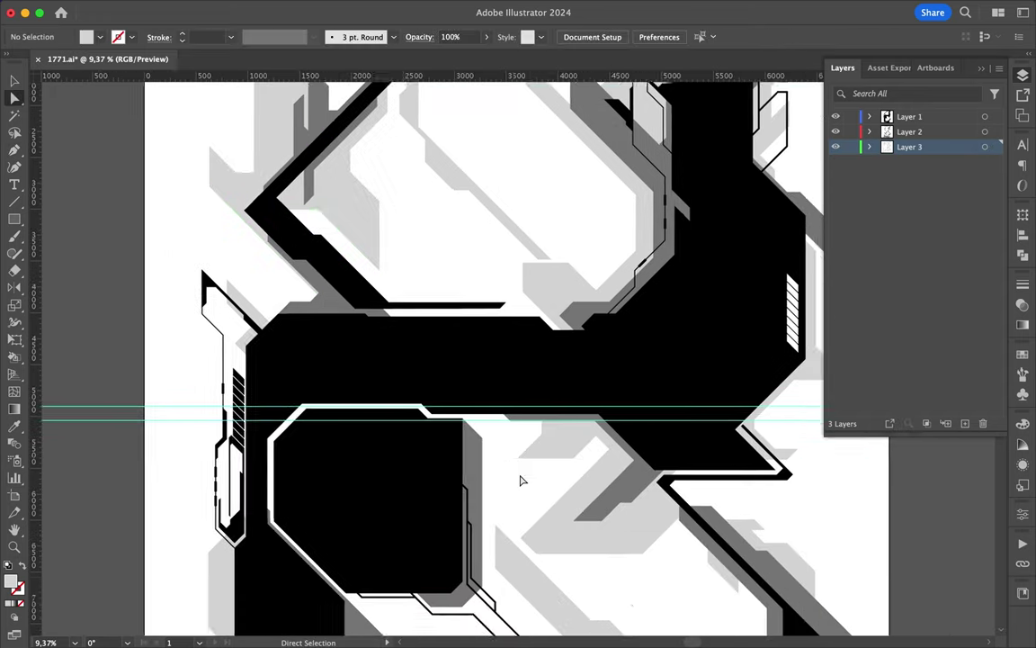
key(Tab)
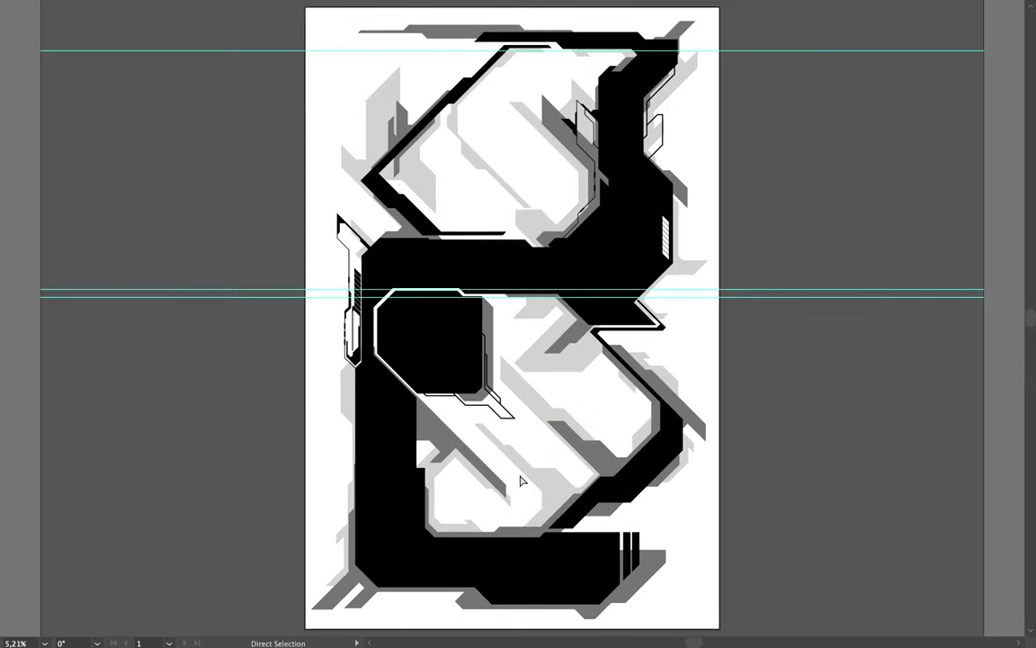
Close the thin white band path inside the black stem.
scroll(400, 347, up, 5)
click(342, 335)
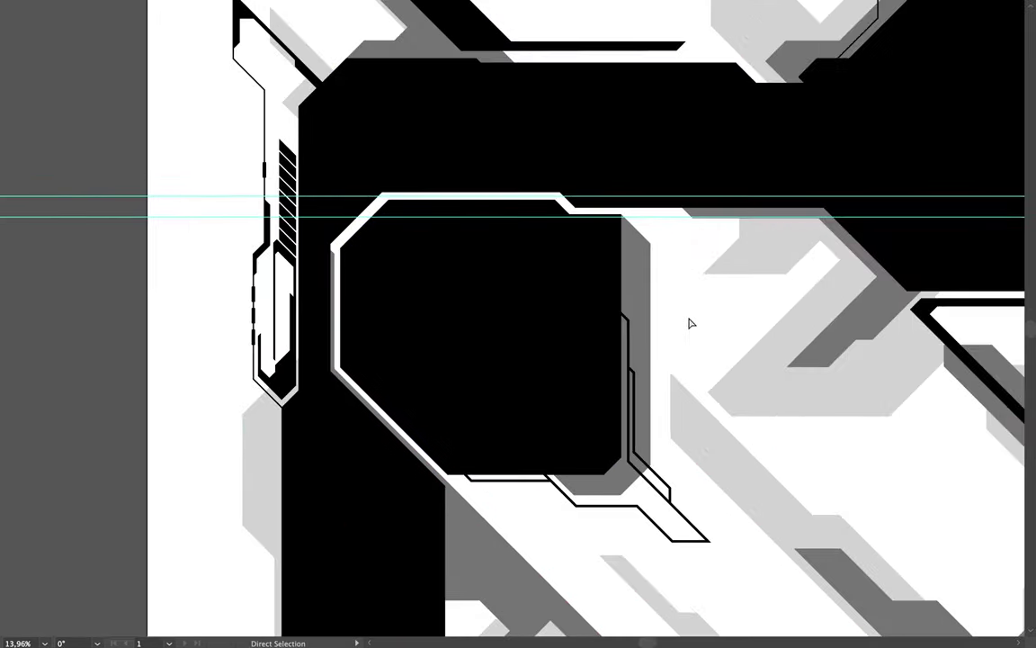
scroll(670, 360, down, 5)
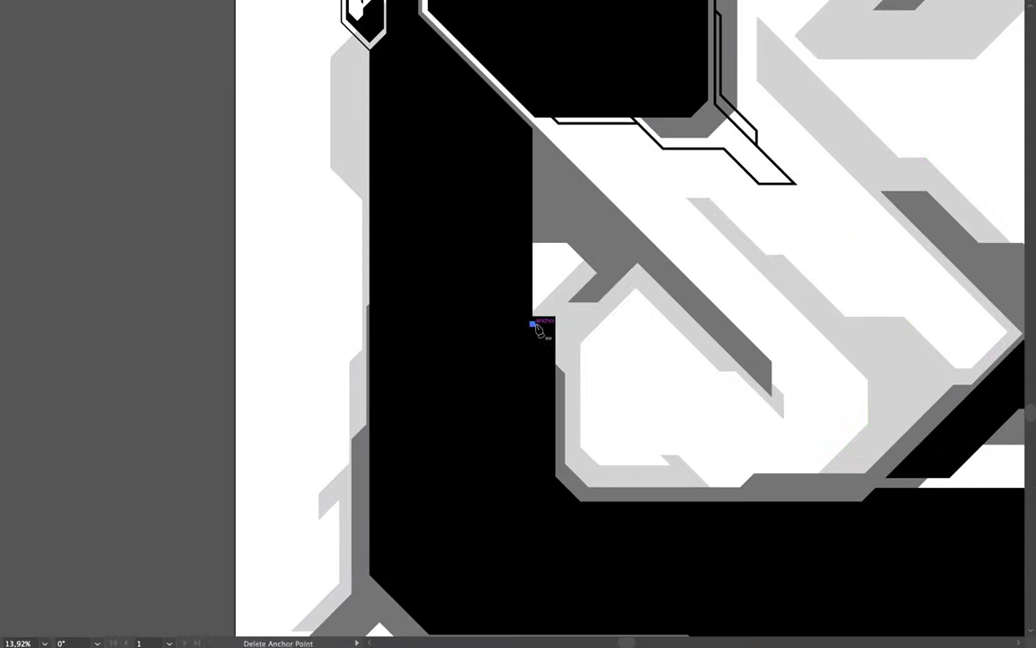
click(532, 325)
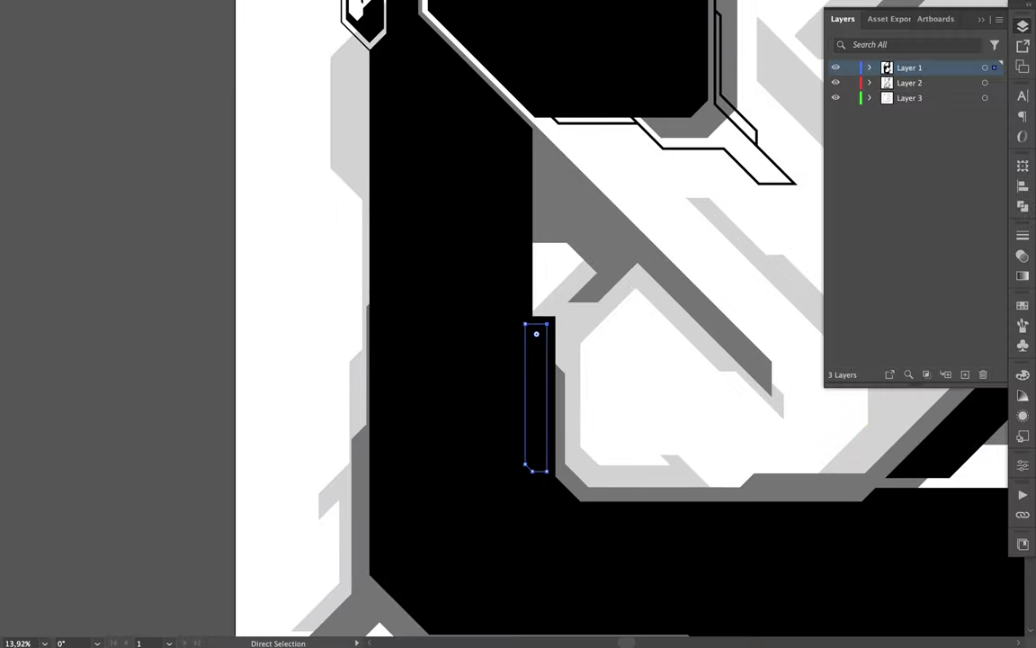
key(Tab)
key(v)
Narrow the white band by dragging its anchors with Direct Selection.
scroll(552, 409, up, 3)
scroll(553, 409, up, 2)
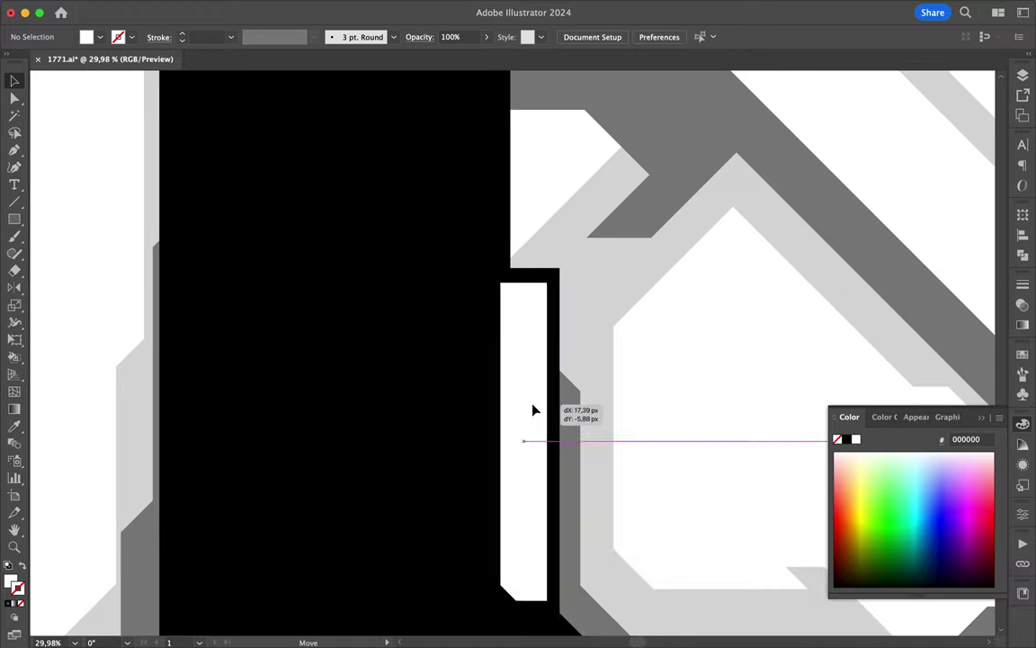
click(531, 407)
key(a)
drag(503, 277, 513, 285)
scroll(685, 377, down, 3)
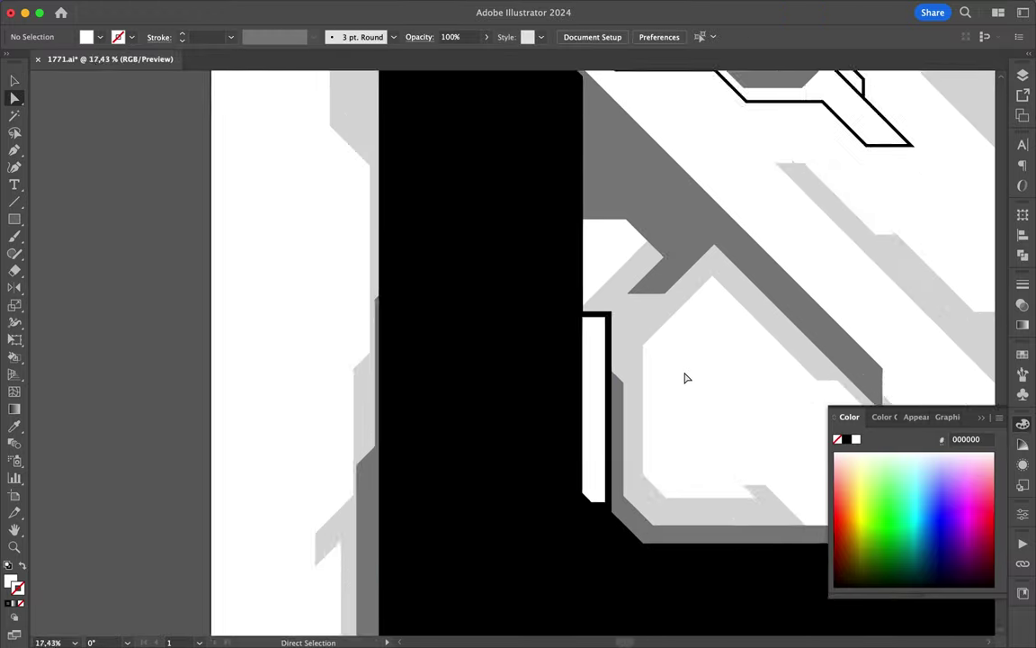
scroll(685, 377, down, 5)
scroll(548, 520, up, 8)
click(556, 558)
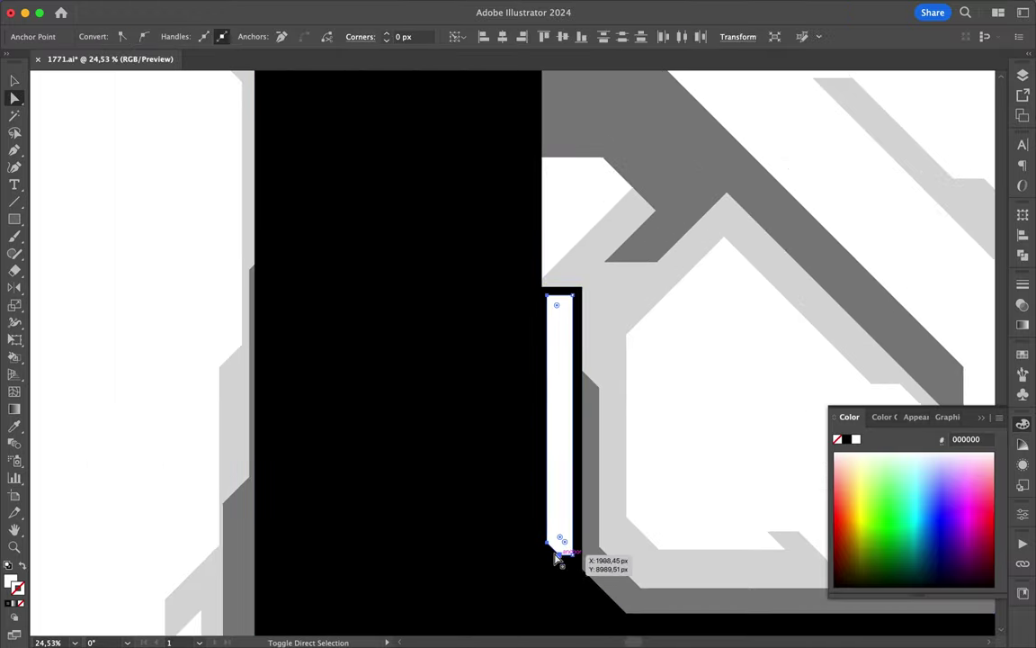
click(708, 481)
scroll(707, 372, down, 3)
scroll(708, 375, down, 2)
scroll(539, 270, up, 3)
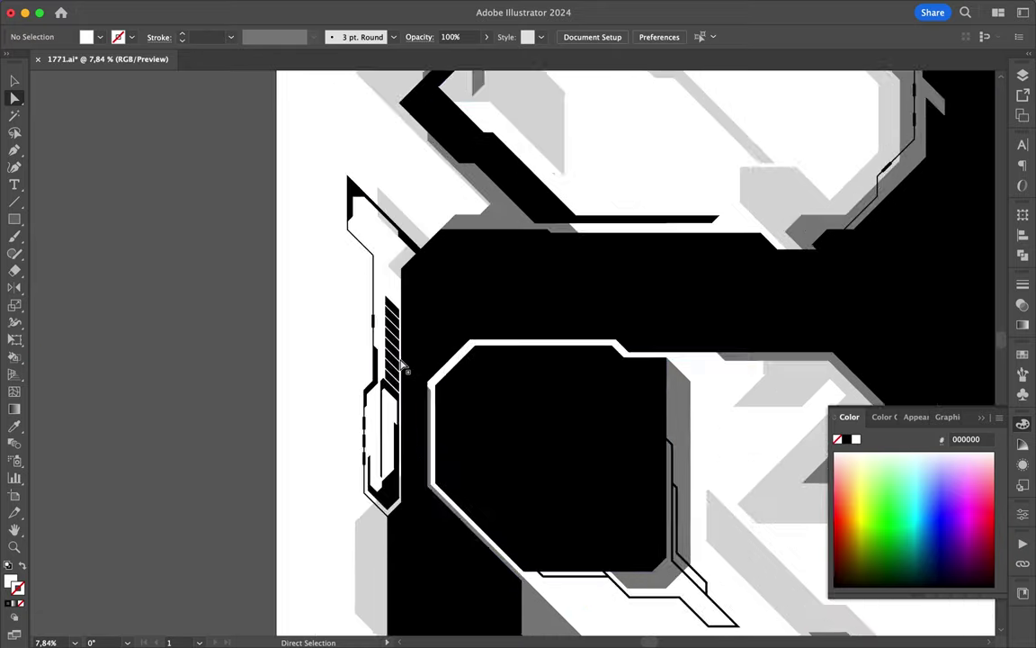
scroll(414, 126, up, 2)
Pen-trace a white band along the octagon's top inner edge.
key(p)
click(365, 356)
click(365, 151)
scroll(450, 224, up, 3)
click(357, 160)
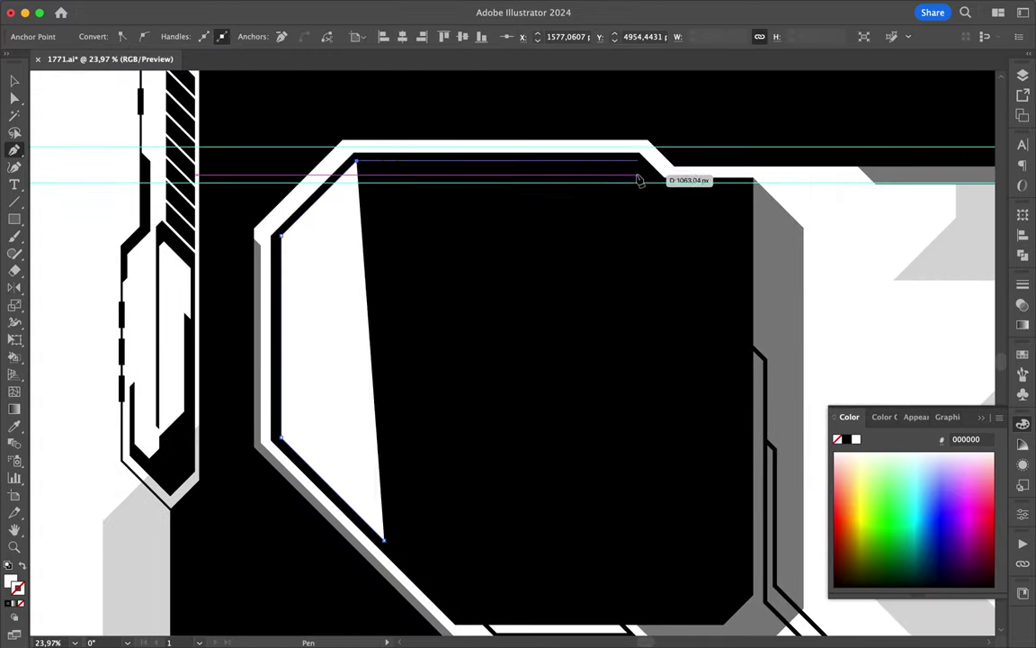
click(637, 160)
click(663, 186)
Continue the band down the octagon's left side and add its lower corners.
click(648, 193)
click(634, 182)
click(350, 181)
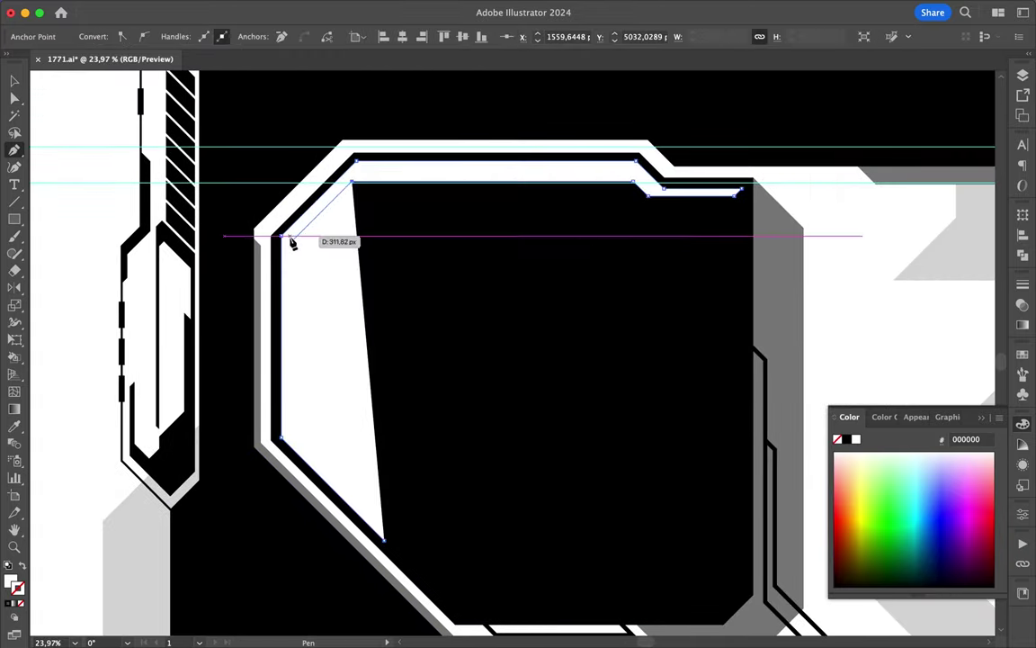
click(295, 236)
click(296, 315)
click(304, 322)
click(304, 430)
click(349, 473)
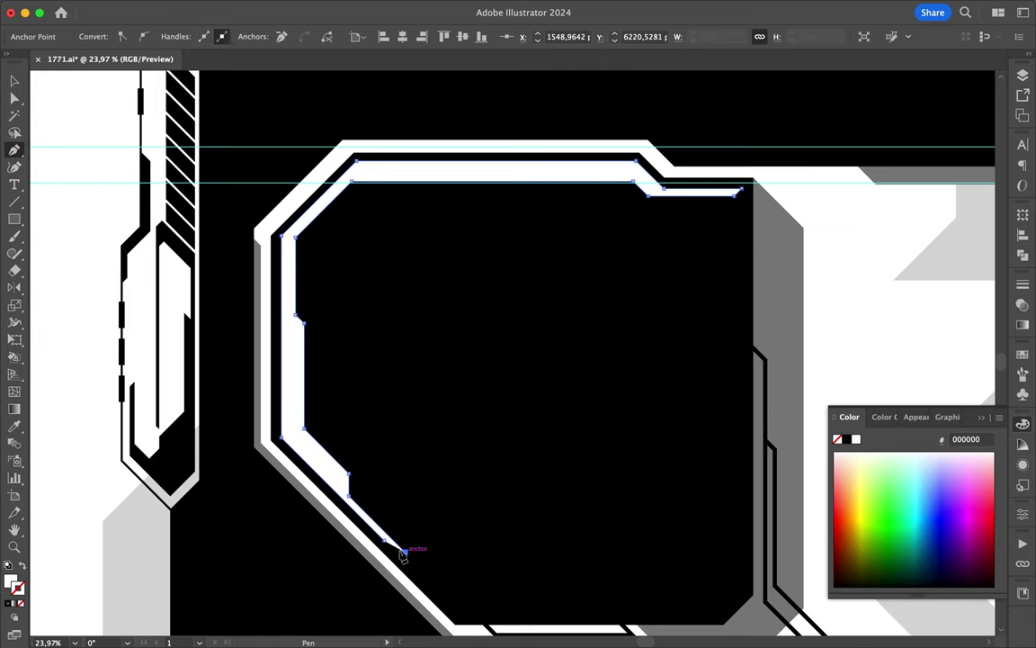
scroll(387, 545, up, 3)
drag(422, 562, 414, 553)
In outline view, move the thin horizontal piece down slightly, then view the whole letter.
key(v)
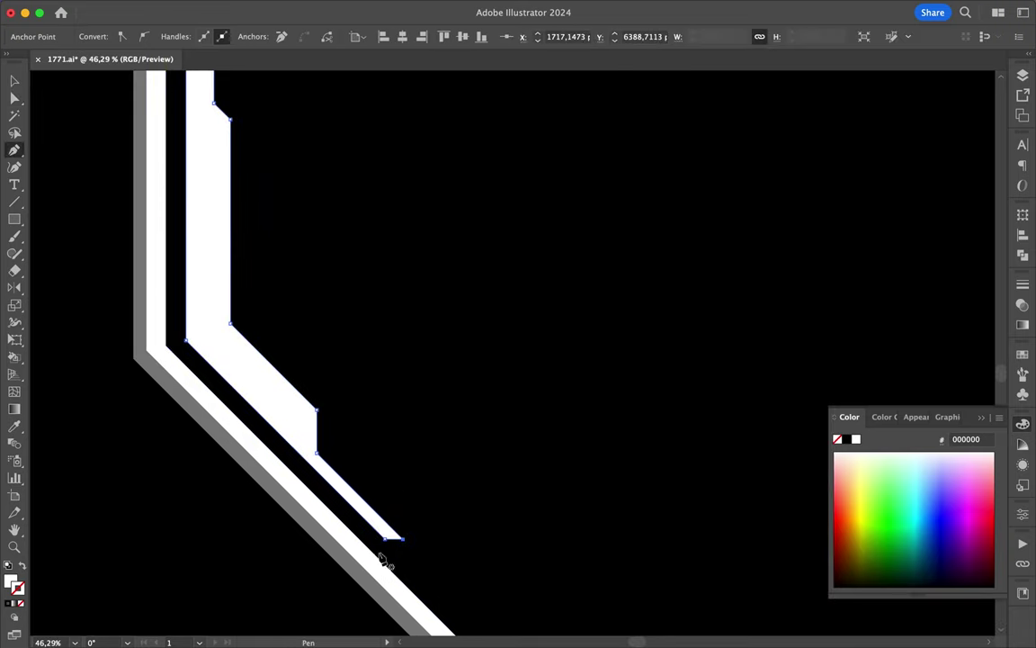
scroll(404, 545, up, 3)
key(ctrl+y)
drag(425, 471, 481, 567)
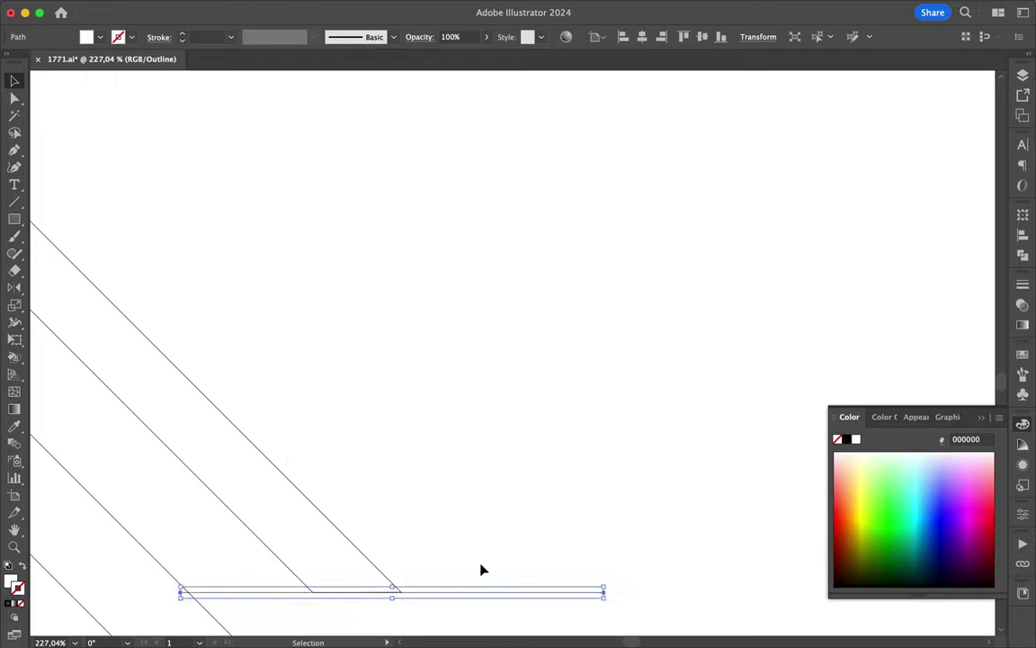
key(ctrl+shift+a)
key(ctrl+0)
key(ctrl+y)
scroll(504, 314, up, 2)
scroll(505, 314, up, 2)
Draw two short parallel outline lines inside the upper bowl.
key(p)
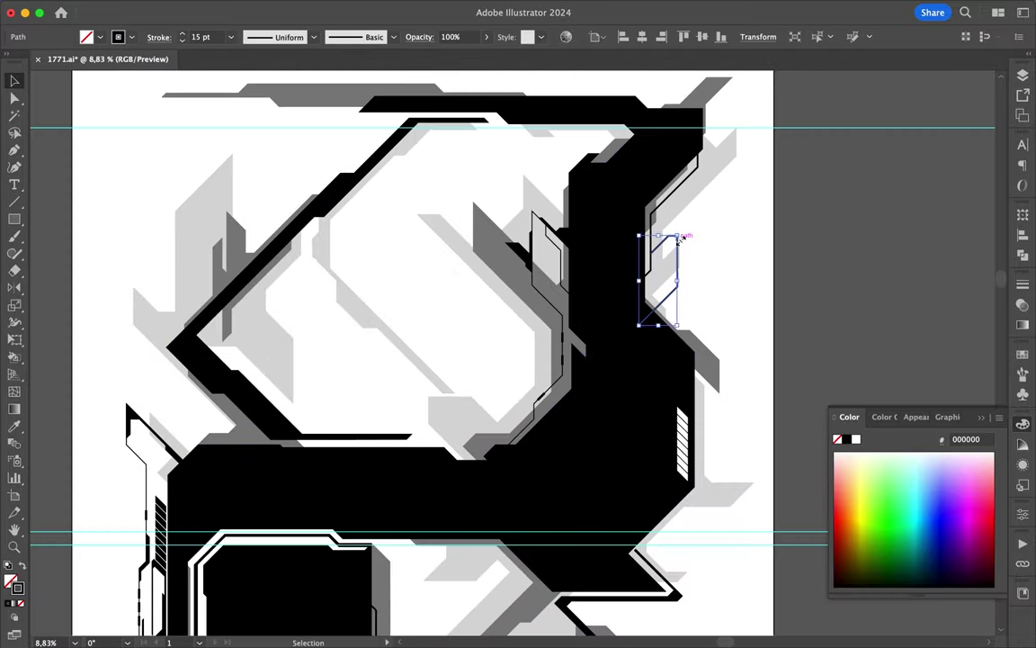
scroll(224, 374, up, 2)
click(224, 379)
click(250, 379)
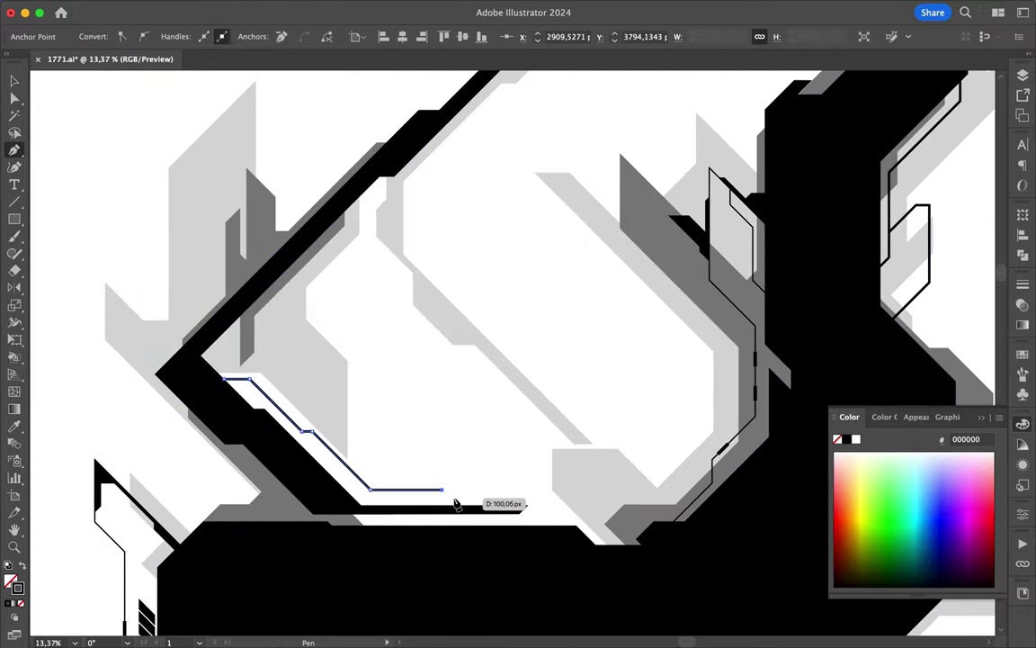
scroll(345, 488, up, 3)
click(117, 284)
click(144, 285)
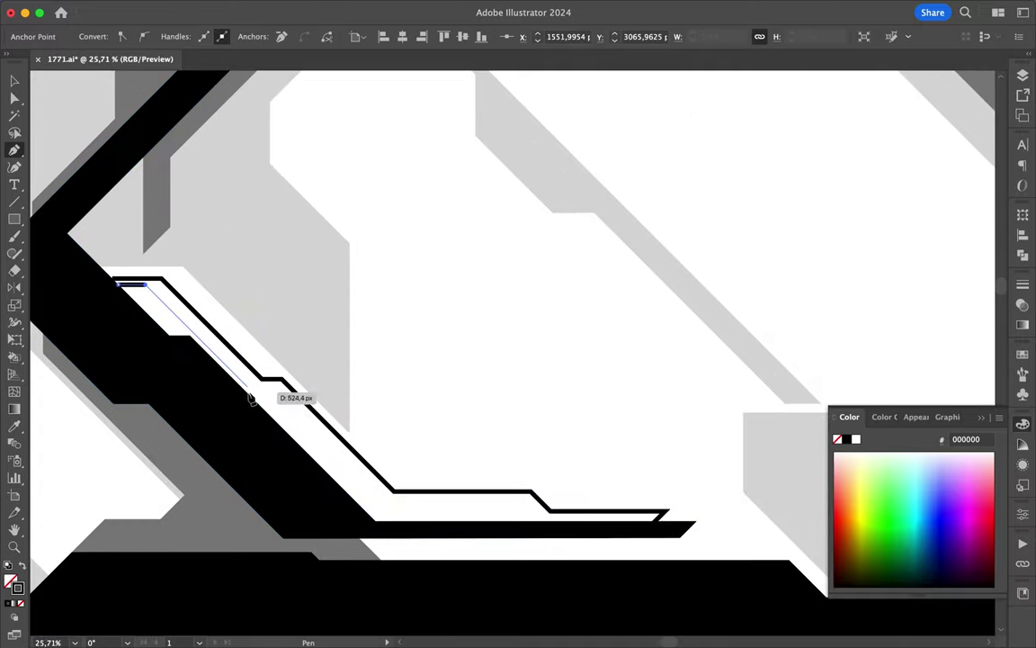
Undo the stray diagonal segment and add another short parallel line.
key(ctrl+z)
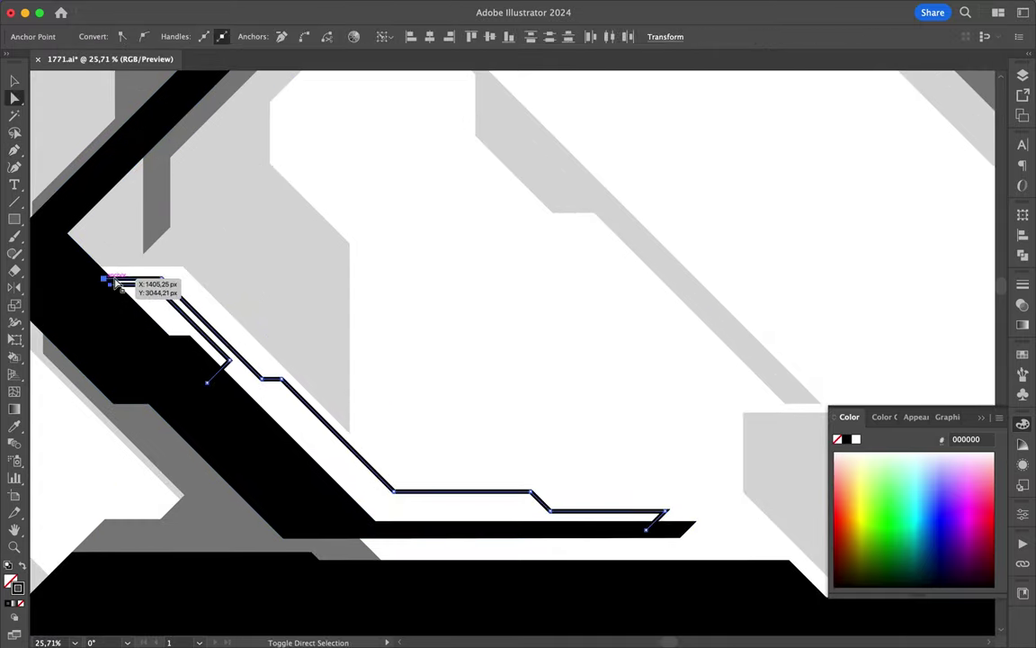
scroll(405, 294, down, 7)
scroll(406, 295, up, 6)
click(347, 341)
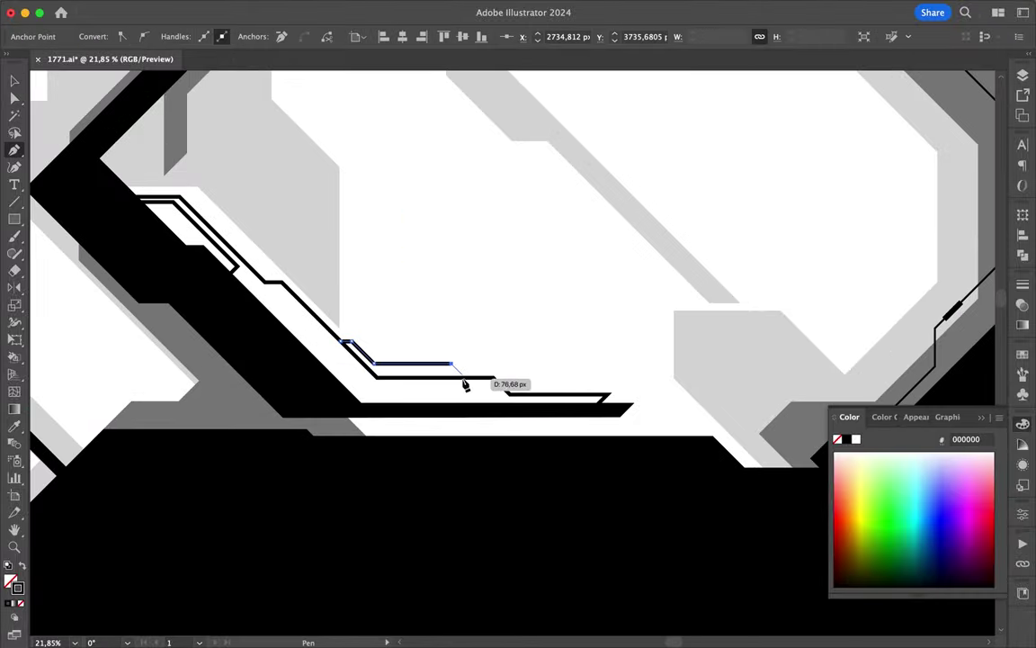
key(v)
scroll(471, 297, down, 7)
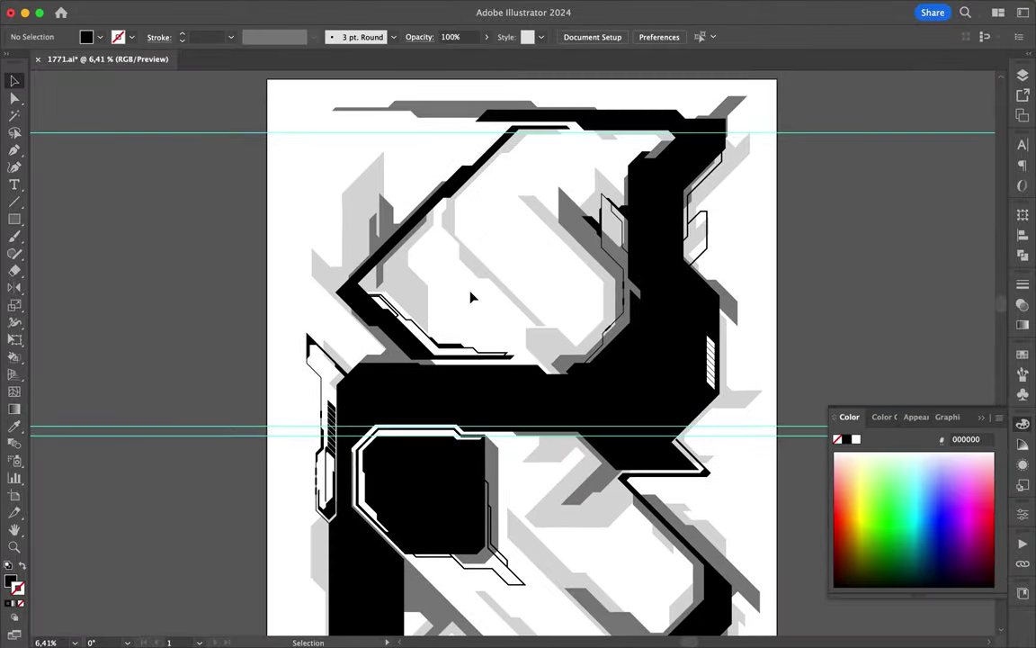
key(p)
scroll(471, 298, up, 3)
Pen-draw a parallelogram cut shape on the black diagonal bar and align its corner.
scroll(613, 337, up, 5)
scroll(551, 440, up, 5)
click(546, 435)
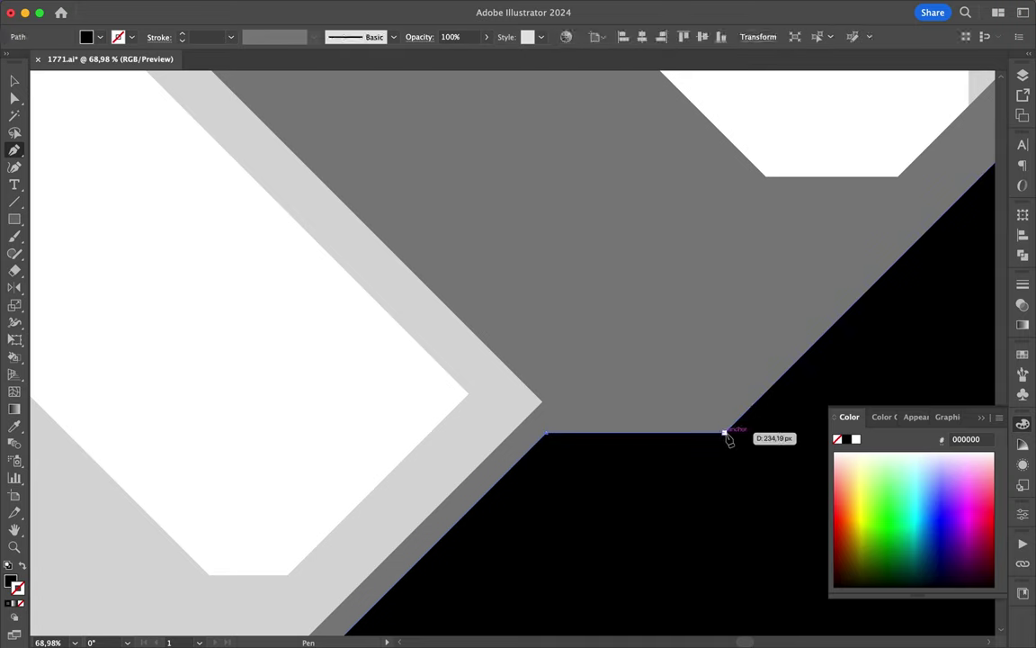
click(775, 383)
click(606, 383)
click(546, 435)
key(ctrl+y)
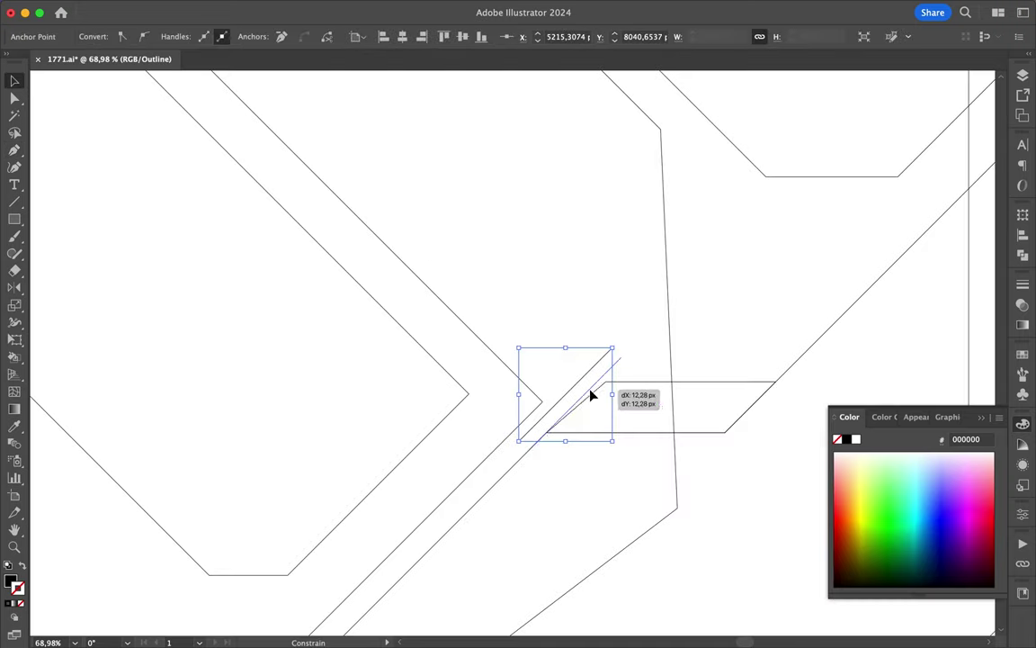
scroll(555, 430, up, 3)
key(a)
mouse_move(619, 378)
mouse_down()
mouse_move(608, 379)
mouse_move(650, 403)
mouse_move(637, 411)
mouse_move(668, 369)
mouse_up()
scroll(618, 352, down, 5)
key(ctrl+y)
Stack stripe copies with Ctrl+D and fit them, shrunk, onto the bottom-left gray shadow.
click(495, 407)
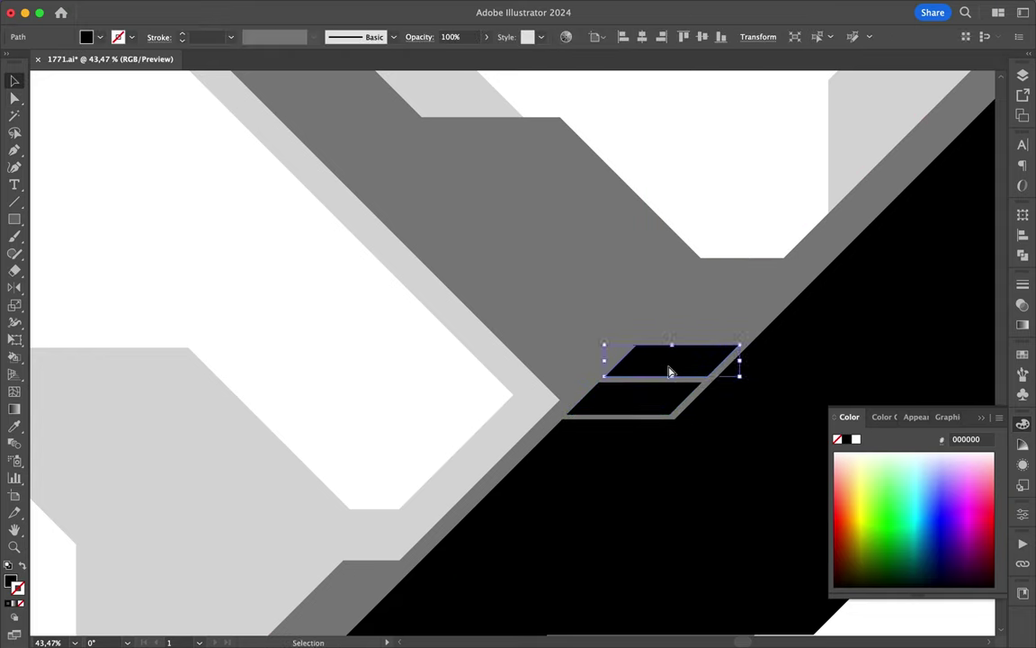
key(ctrl+d)
scroll(670, 365, down, 5)
scroll(659, 378, up, 3)
scroll(710, 328, down, 8)
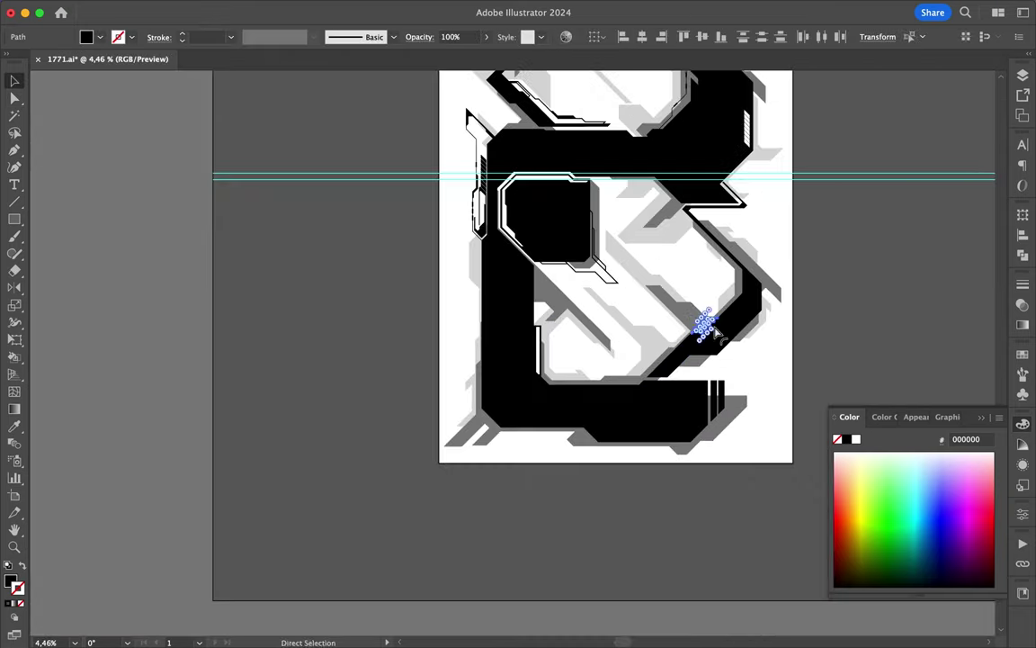
scroll(717, 333, up, 3)
drag(506, 300, 486, 478)
scroll(486, 479, up, 4)
drag(555, 464, 548, 455)
drag(426, 532, 439, 528)
Select the stripes with the gray shape, then pick the stripes on the black diagonal.
click(508, 592)
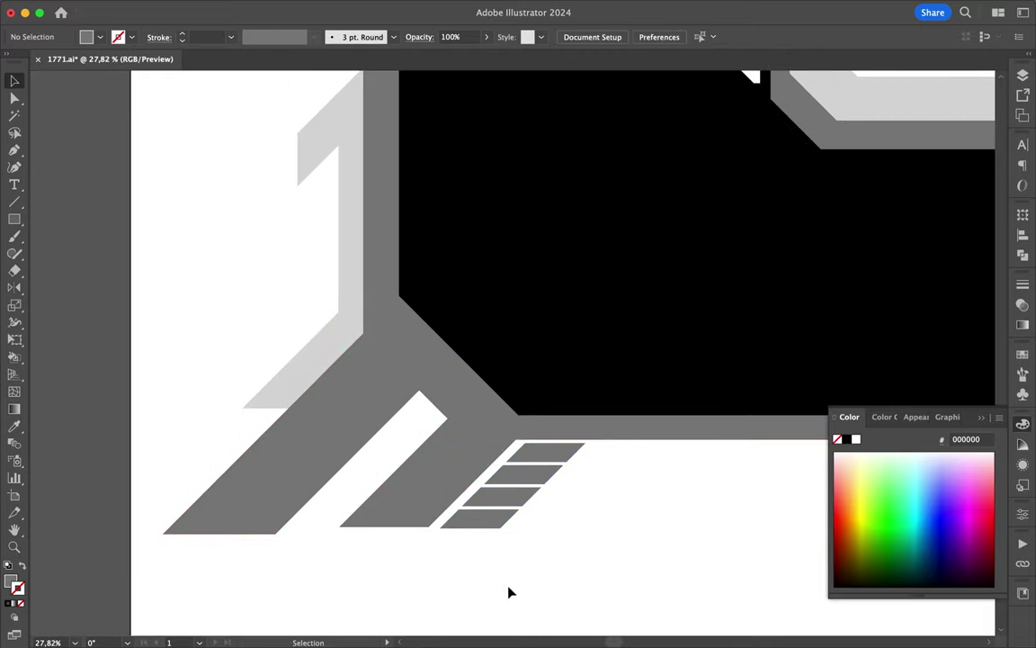
drag(609, 454, 504, 591)
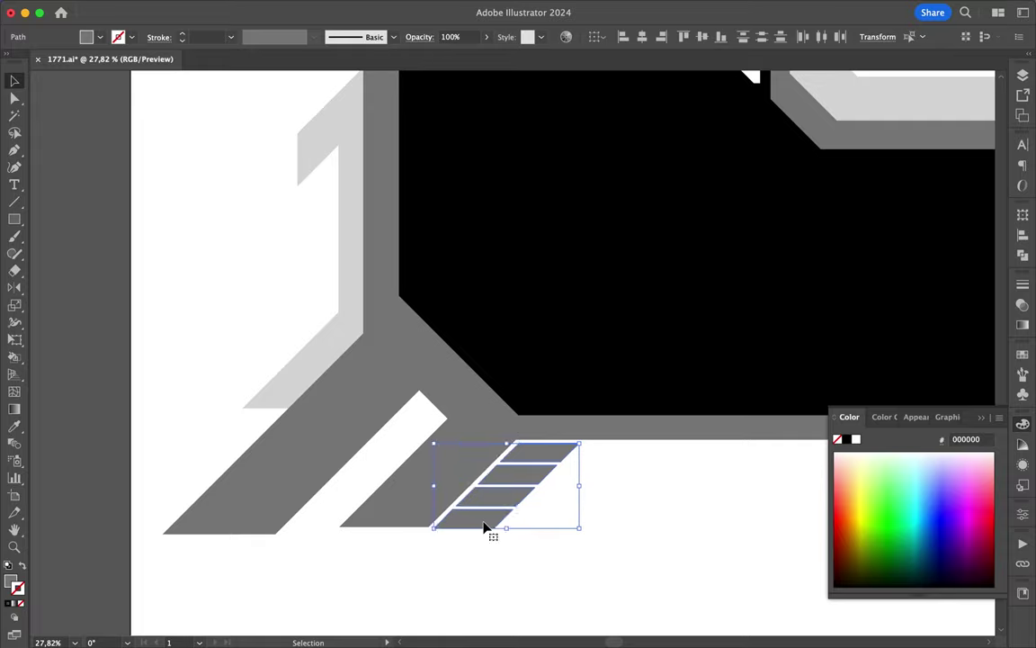
scroll(484, 528, up, 5)
scroll(486, 527, down, 10)
scroll(539, 520, down, 5)
click(539, 520)
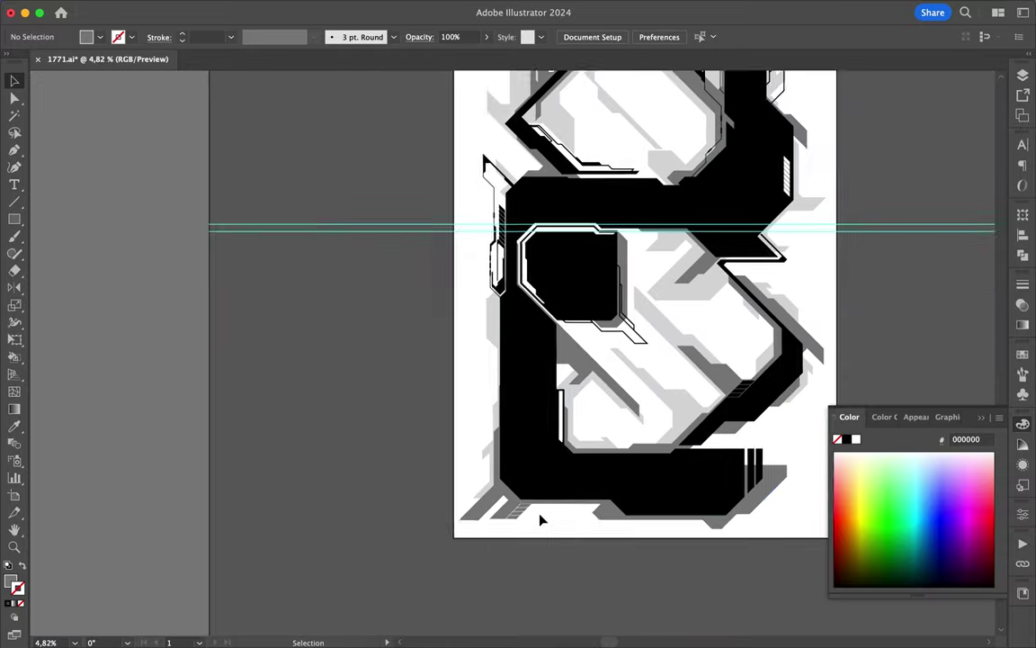
key(a)
click(735, 381)
scroll(736, 381, up, 5)
scroll(763, 358, down, 5)
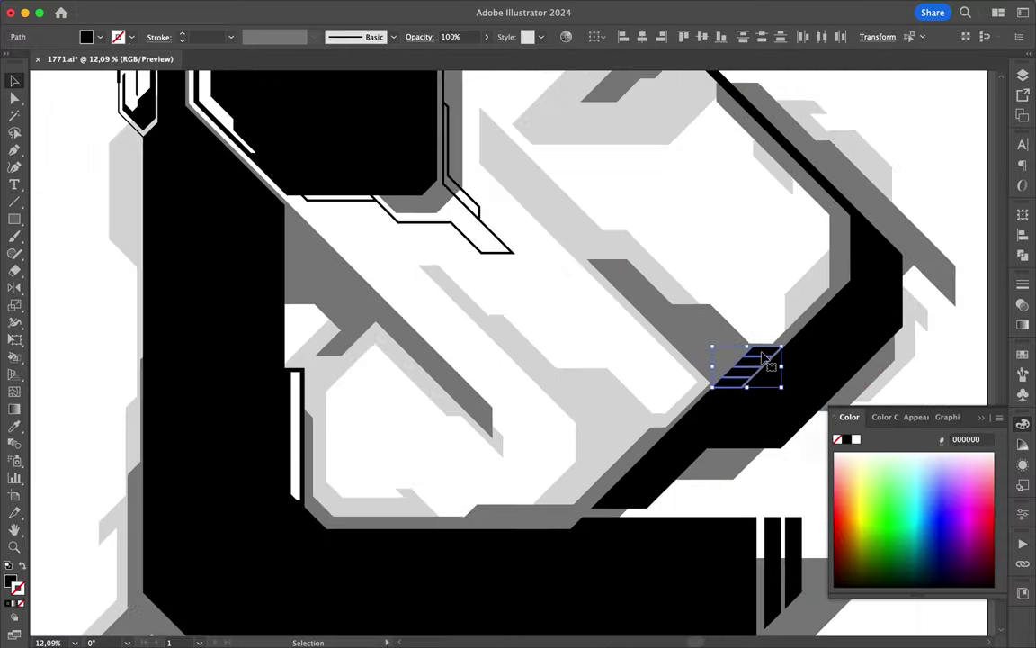
scroll(762, 358, down, 5)
Move the white stripe group up onto the stem beside the octagon's lower-left corner.
key(v)
click(575, 306)
scroll(576, 305, up, 5)
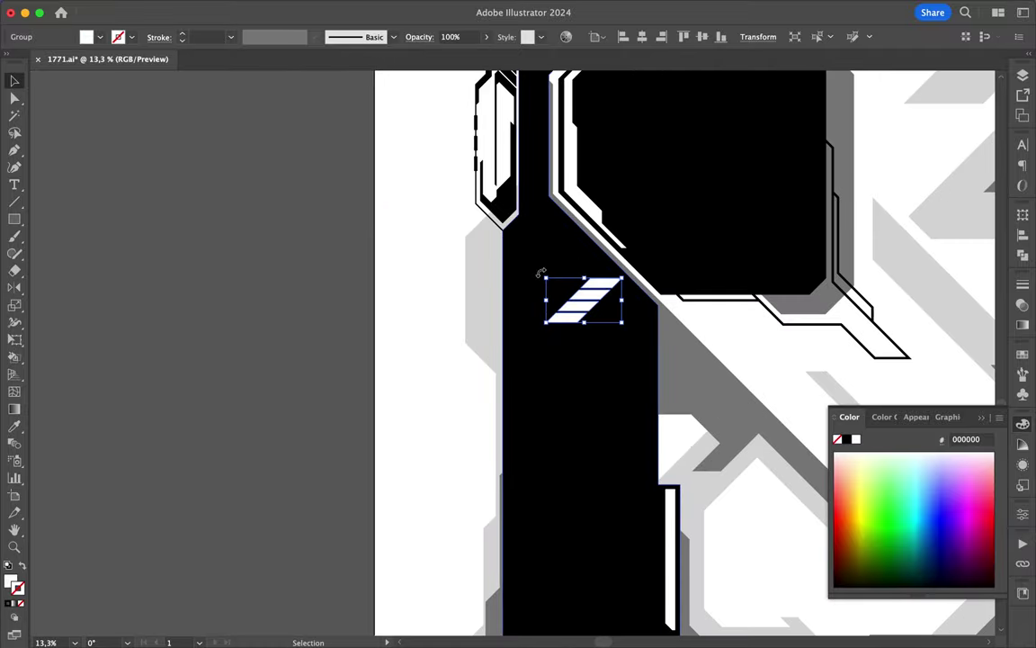
key(Return)
key(Escape)
drag(594, 301, 557, 199)
scroll(557, 203, up, 7)
drag(667, 170, 612, 261)
scroll(614, 267, down, 10)
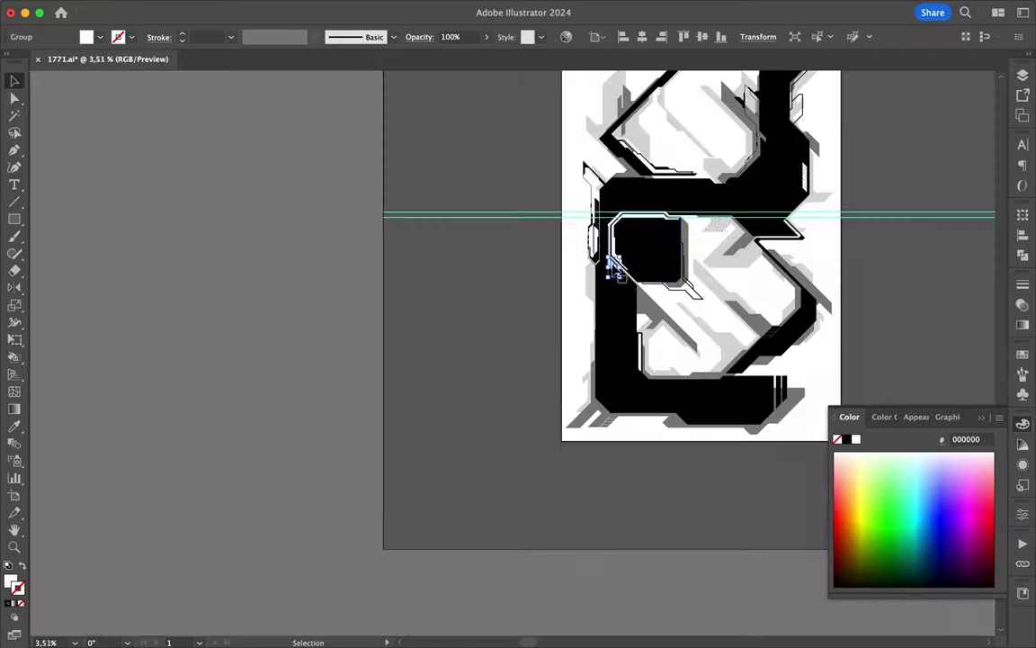
scroll(614, 267, up, 5)
scroll(615, 267, up, 3)
scroll(393, 382, down, 2)
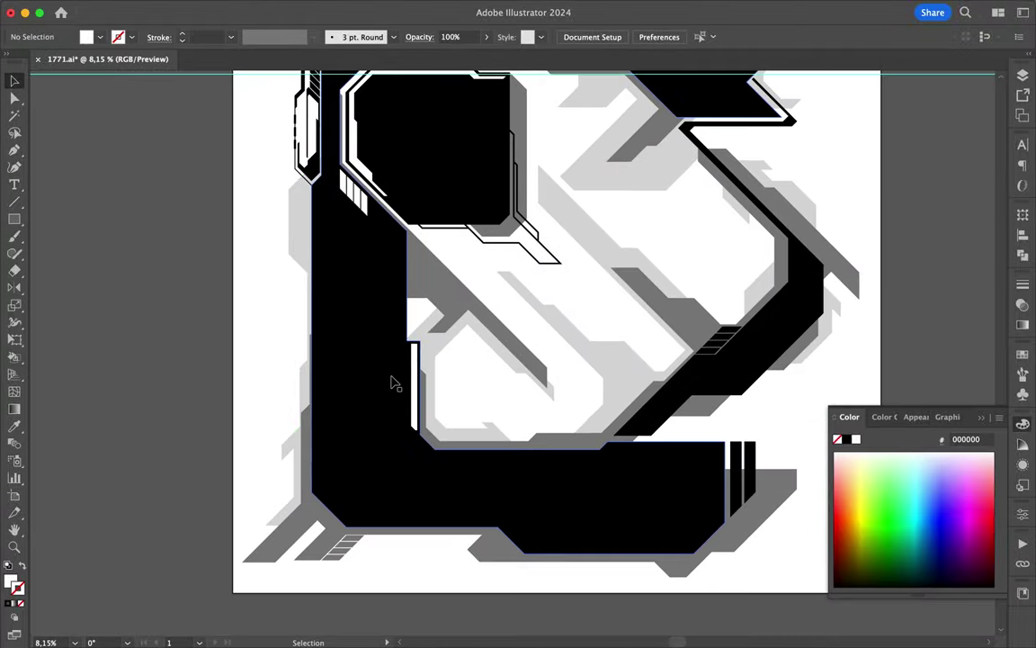
scroll(607, 215, up, 2)
Draw an angled outline line under the upper block running down beside the stem.
scroll(507, 219, up, 2)
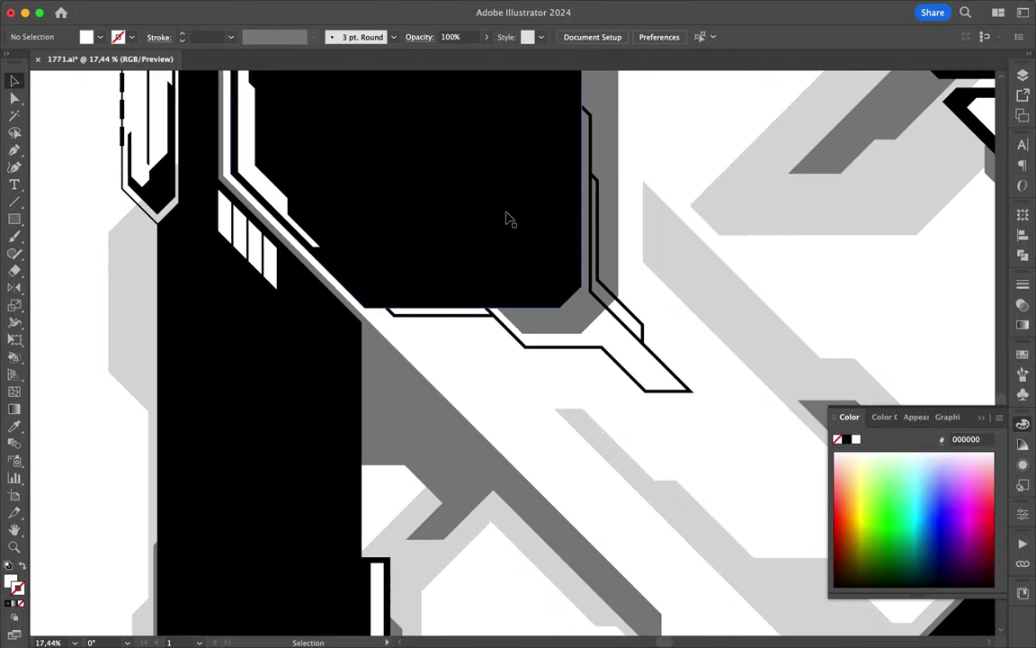
click(501, 321)
click(423, 321)
click(385, 501)
scroll(419, 388, down, 3)
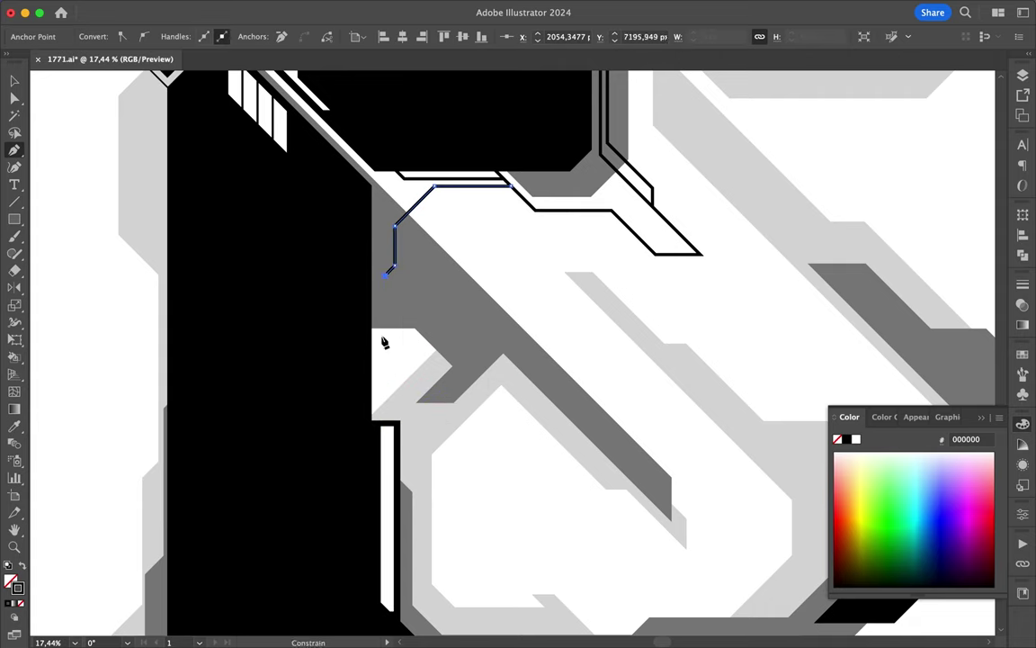
key(Escape)
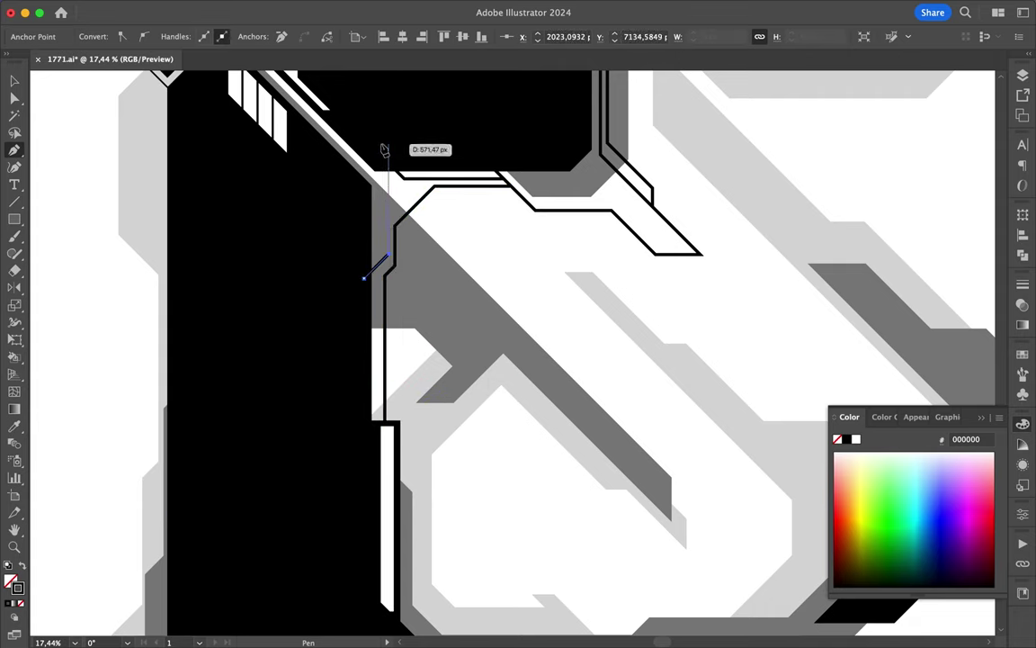
scroll(364, 280, down, 2)
key(v)
scroll(499, 250, down, 2)
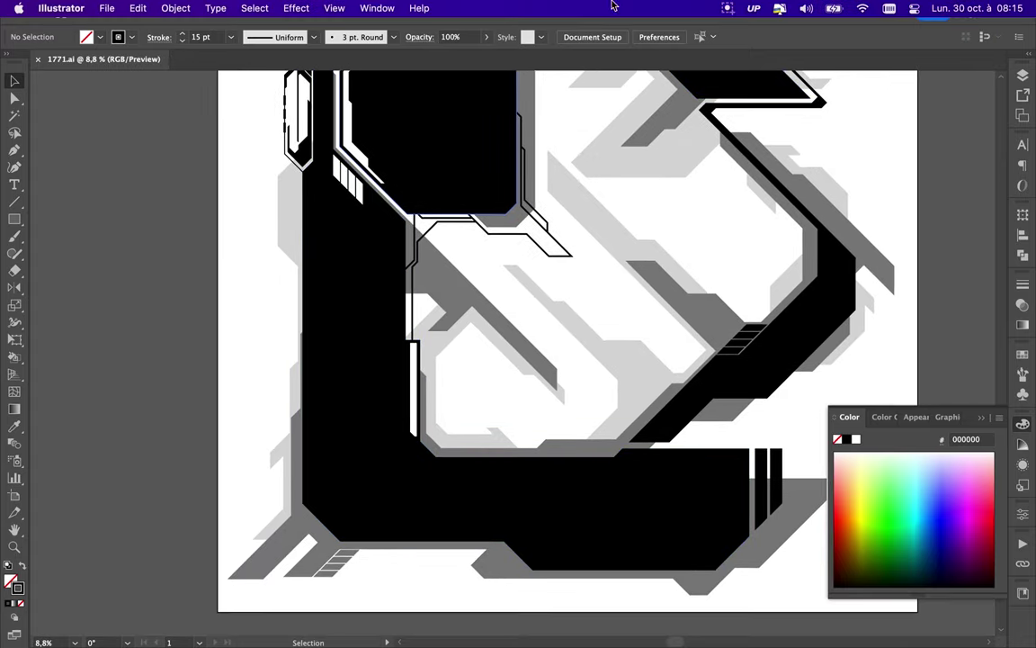
click(657, 6)
Draw a circuit line around the lower right and shift its end anchor to close the corner gap.
click(670, 420)
click(454, 420)
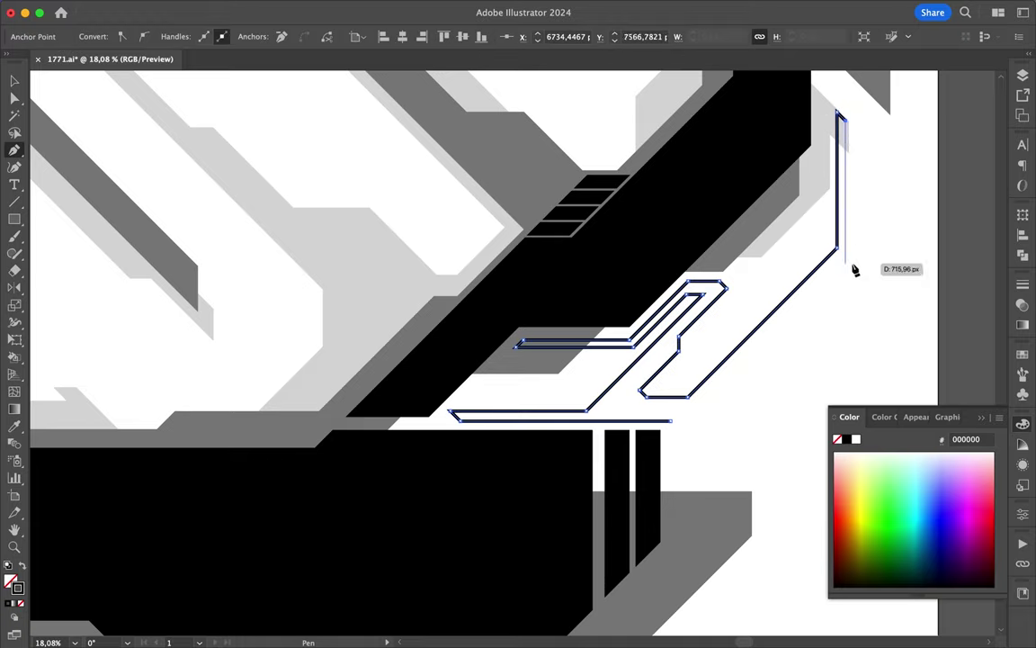
click(689, 439)
click(673, 435)
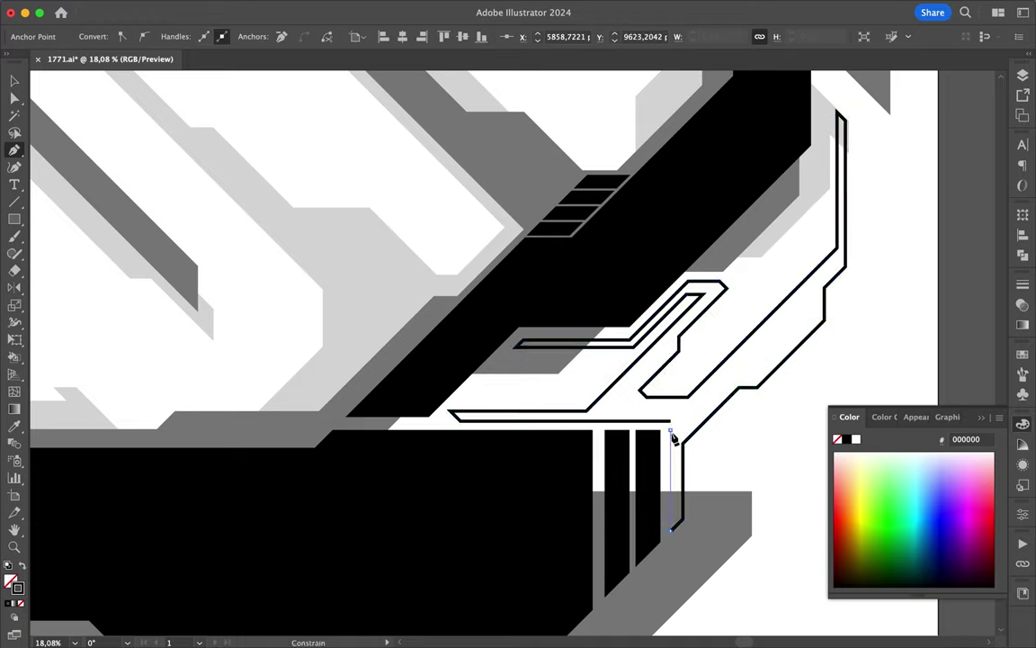
scroll(673, 434, up, 5)
scroll(673, 410, up, 5)
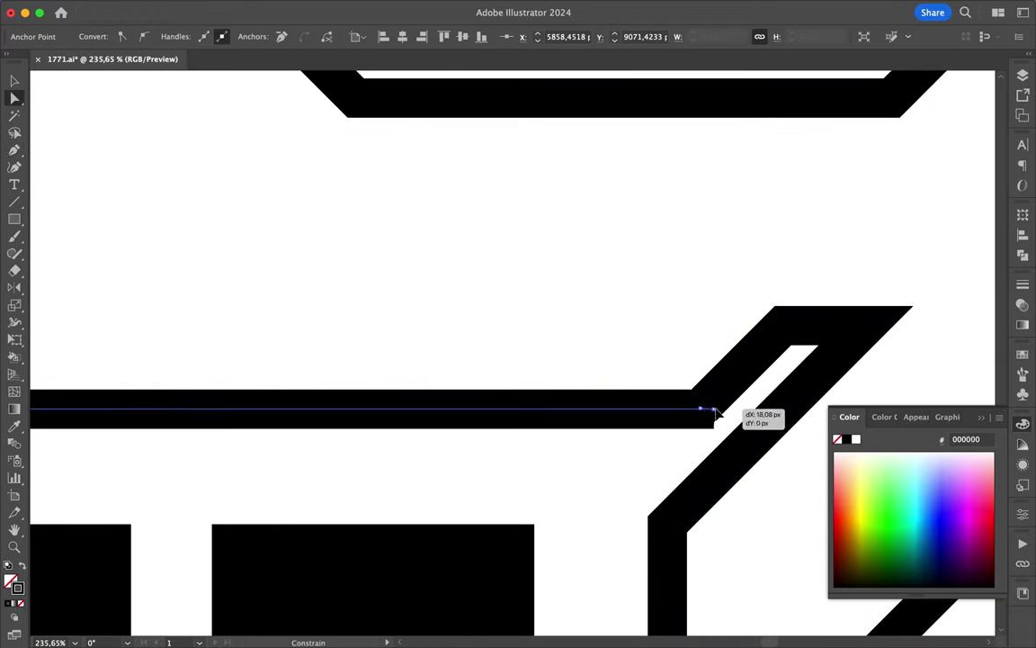
key(a)
mouse_move(710, 411)
mouse_down()
mouse_move(724, 416)
mouse_move(694, 416)
mouse_up()
scroll(693, 417, down, 10)
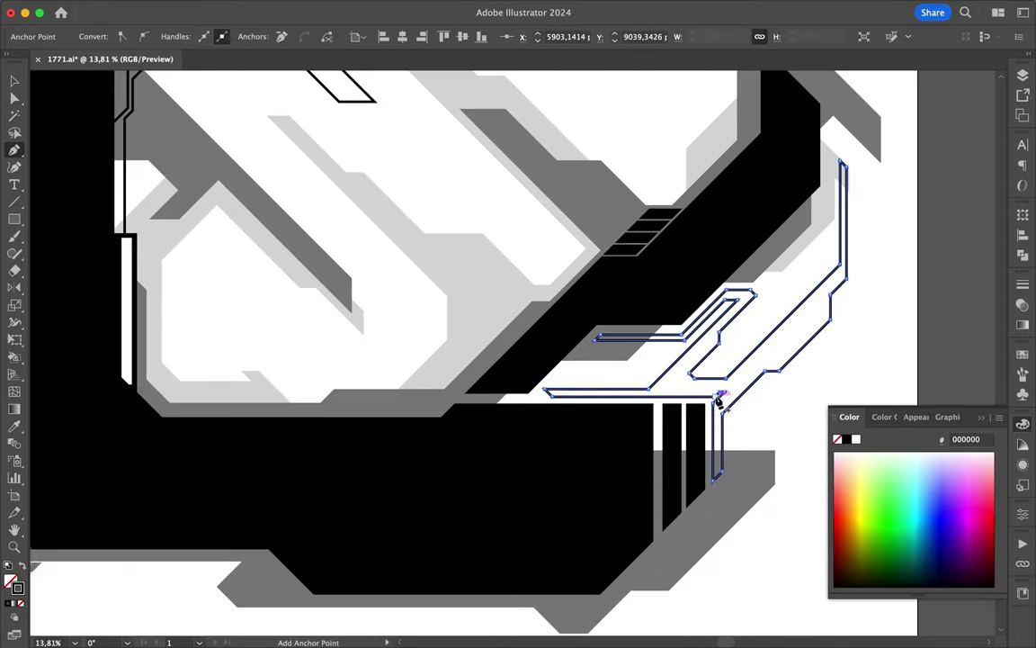
key(v)
click(855, 332)
scroll(856, 332, down, 5)
Draw a new vertical circuit line beside the existing vertical run.
scroll(855, 332, up, 5)
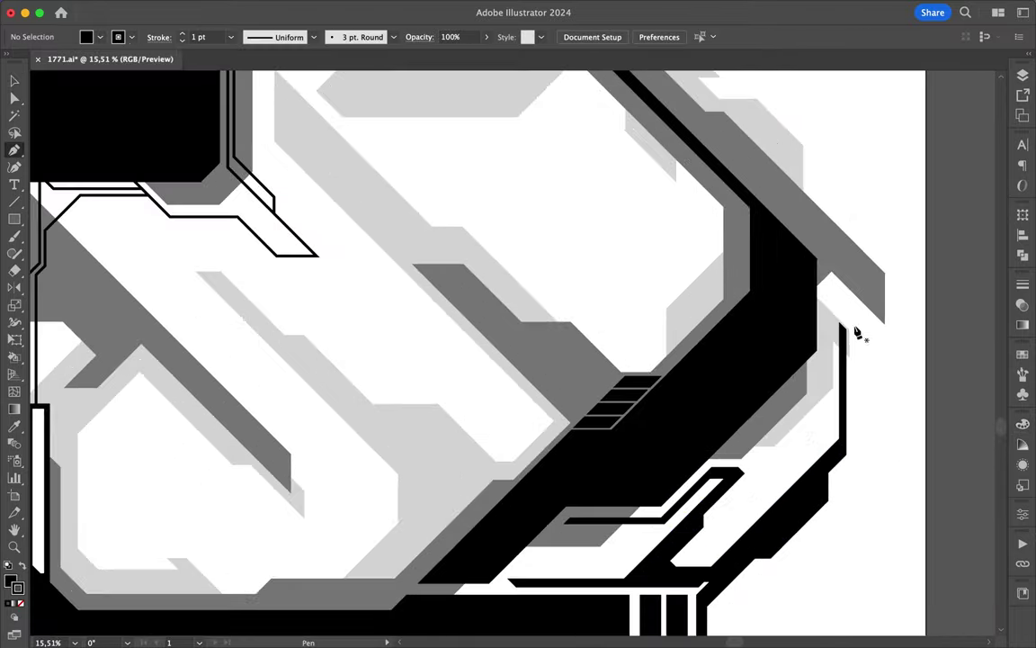
scroll(859, 328, up, 3)
key(a)
click(870, 320)
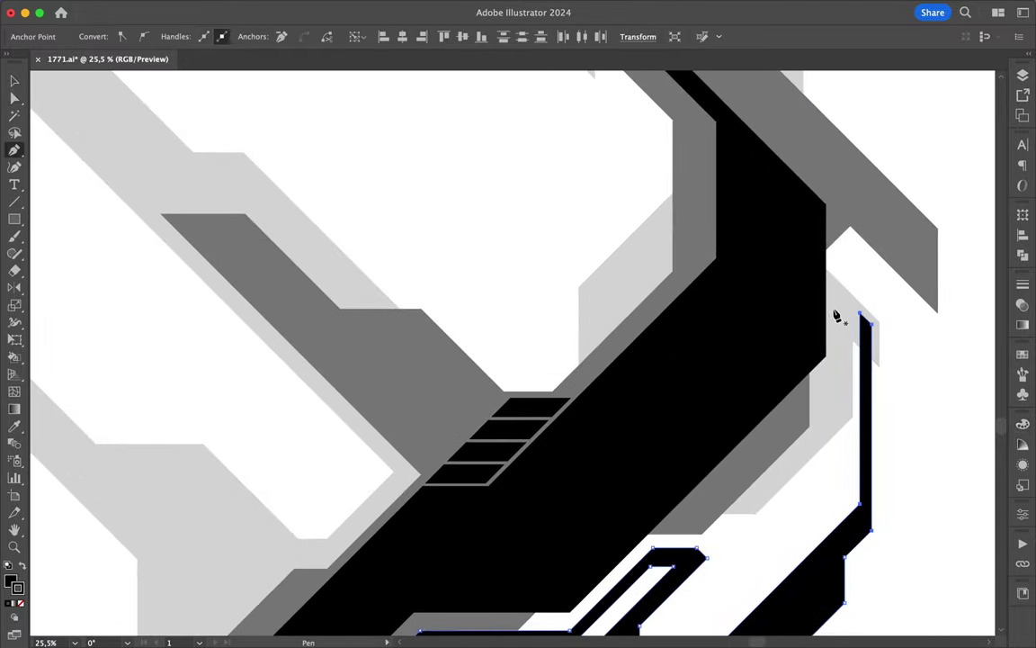
key(p)
click(832, 293)
click(829, 381)
Fix the line's stray end anchor in Outline view and give it a 10 pt stroke.
scroll(844, 302, up, 5)
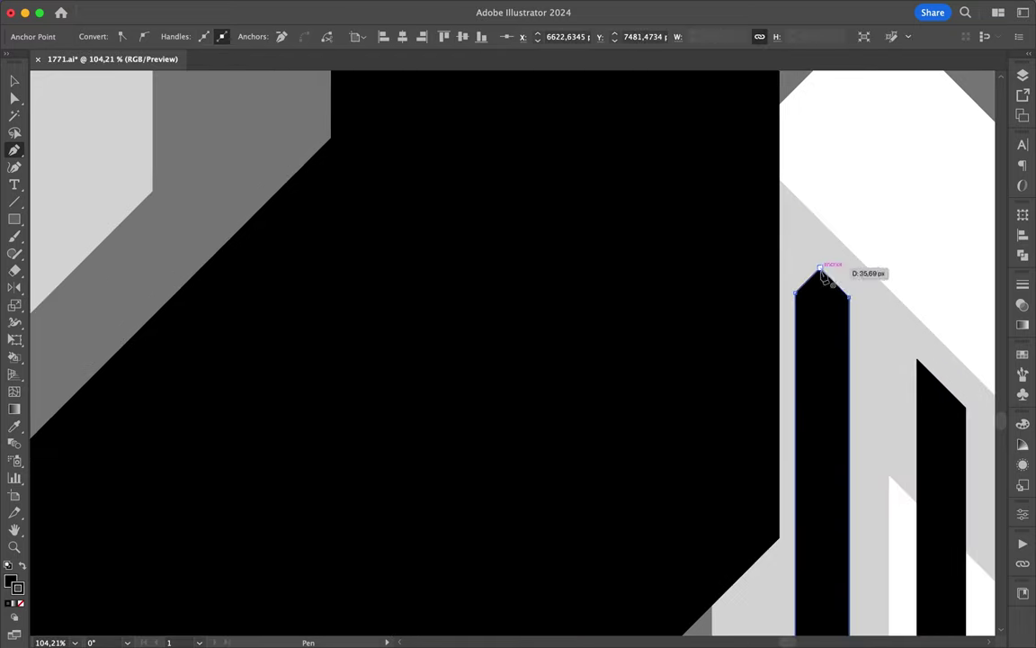
scroll(881, 319, up, 5)
key(a)
key(ctrl+y)
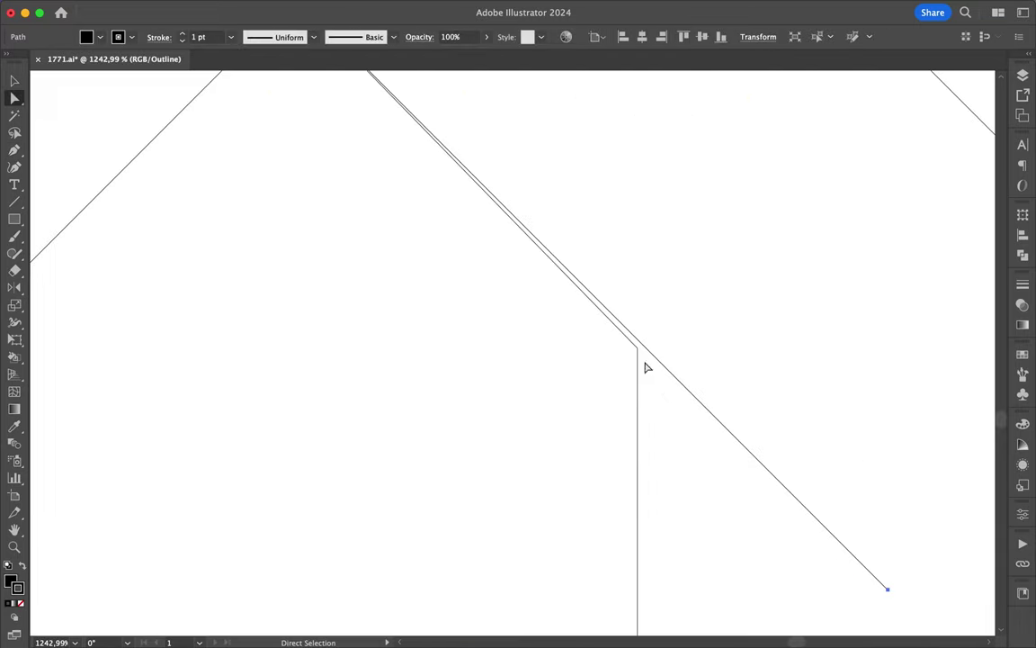
click(651, 322)
key(v)
scroll(684, 341, down, 5)
key(ctrl+y)
scroll(693, 355, down, 5)
click(21, 604)
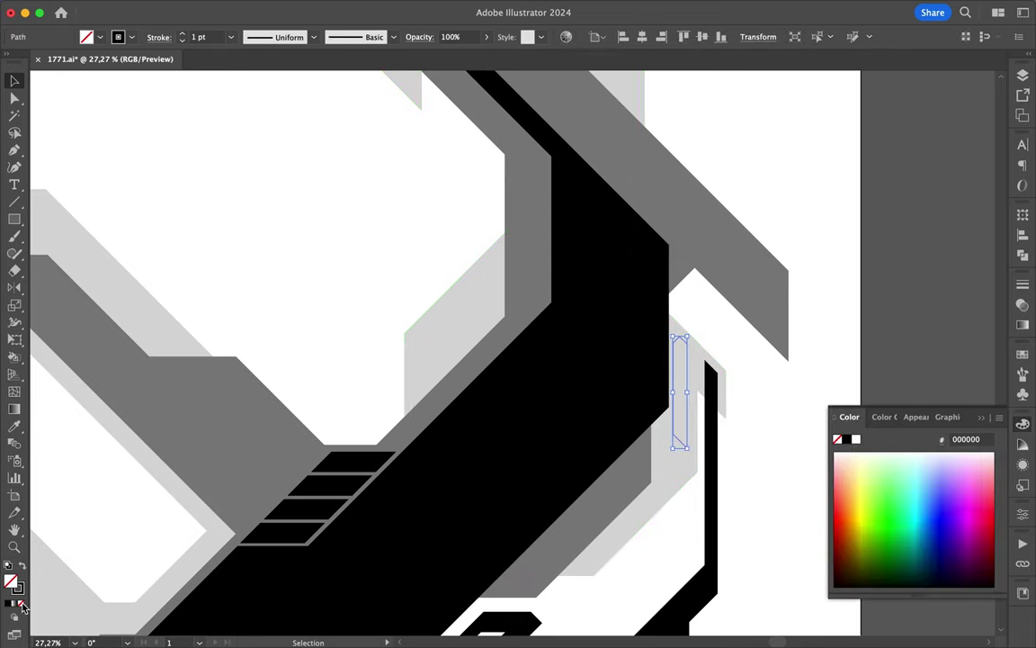
text(10)
key(Return)
click(454, 161)
Draw a light parallelogram stripe across the gray band.
scroll(455, 162, down, 2)
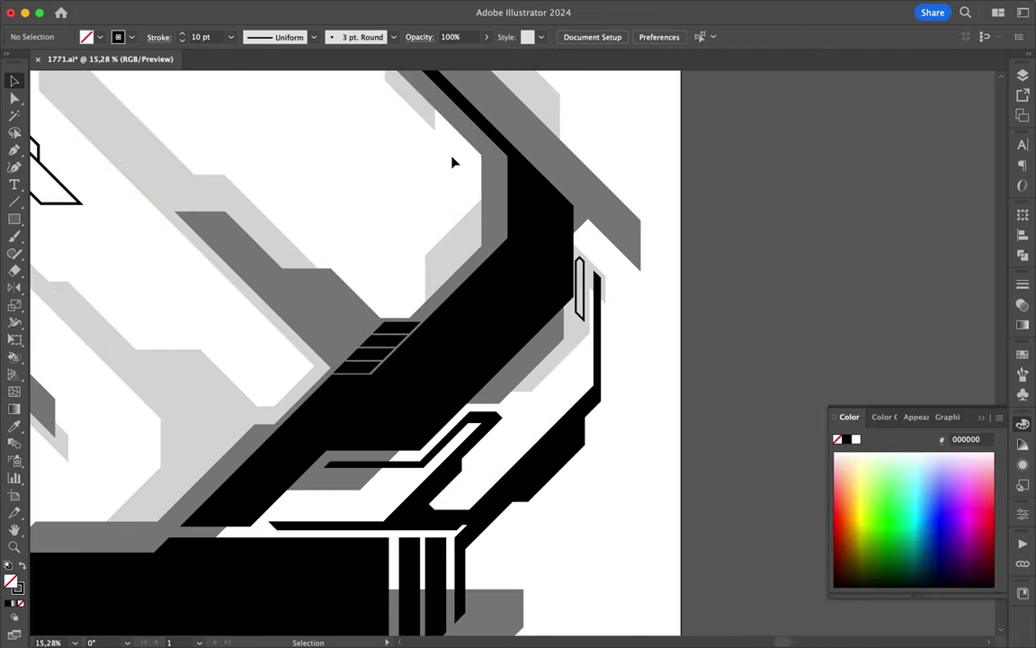
scroll(454, 162, down, 3)
scroll(611, 192, up, 3)
scroll(606, 234, down, 2)
scroll(602, 237, up, 3)
key(p)
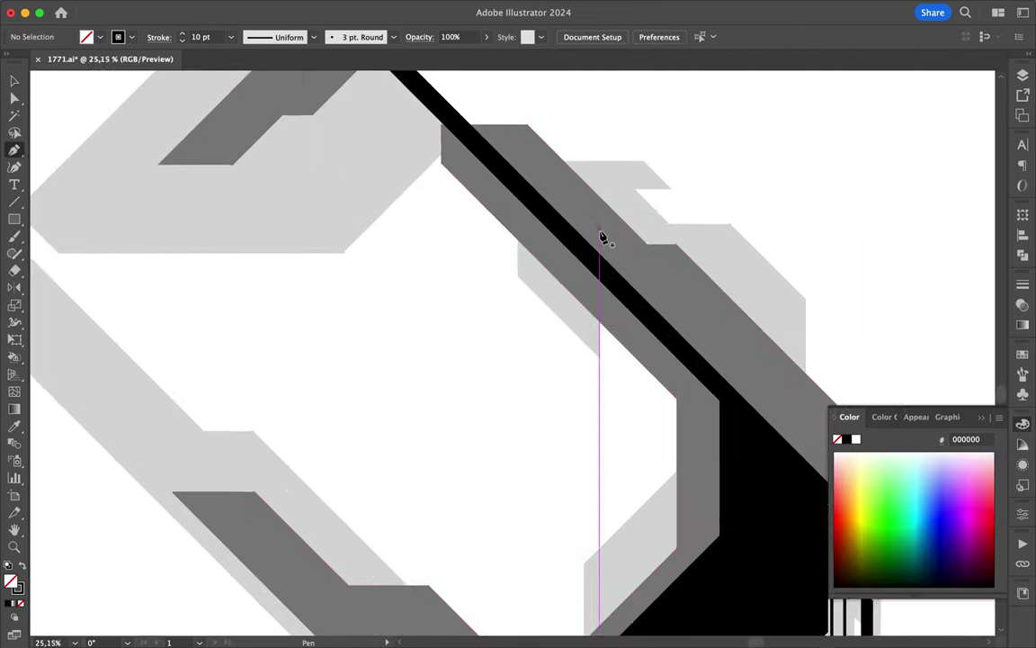
scroll(603, 237, up, 2)
click(493, 197)
click(613, 278)
click(537, 199)
key(v)
scroll(594, 319, down, 1)
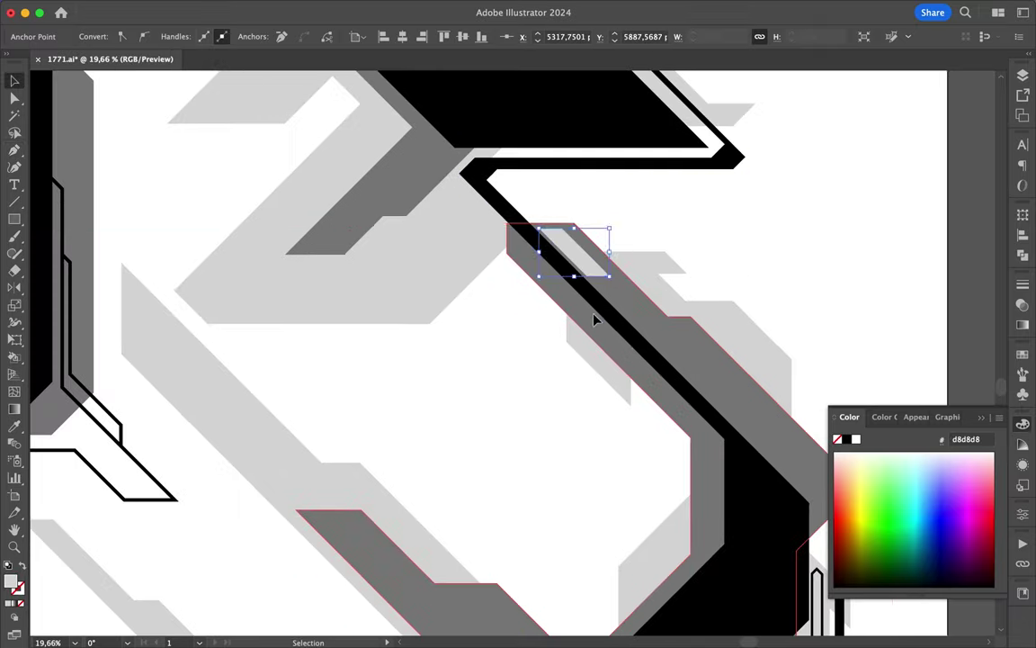
Draw a gray notched shape beside the black diagonal band.
key(p)
click(527, 263)
shift+click(527, 289)
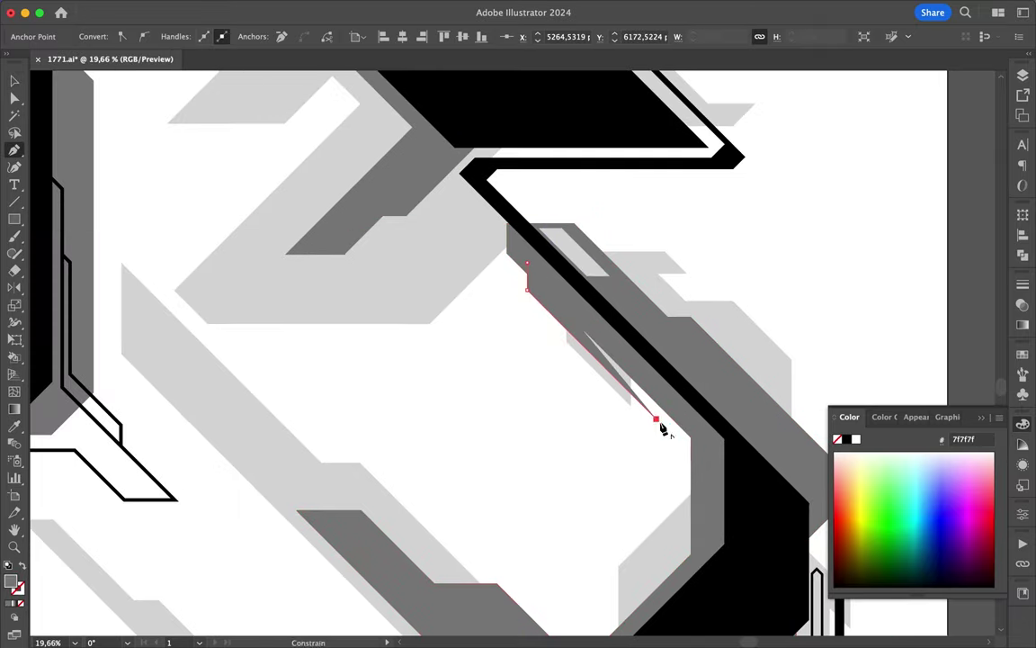
click(613, 490)
click(659, 472)
click(599, 553)
scroll(599, 555, down, 3)
key(v)
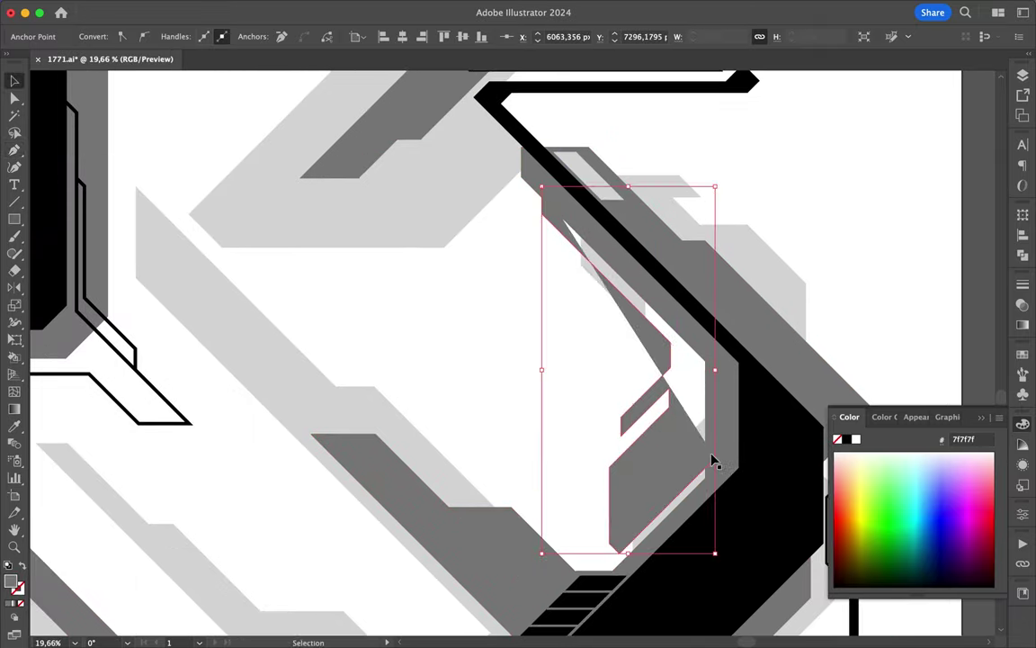
scroll(713, 462, down, 2)
Turn the notched shape into a stroke and drag its anchors to reshape the outline.
click(1023, 285)
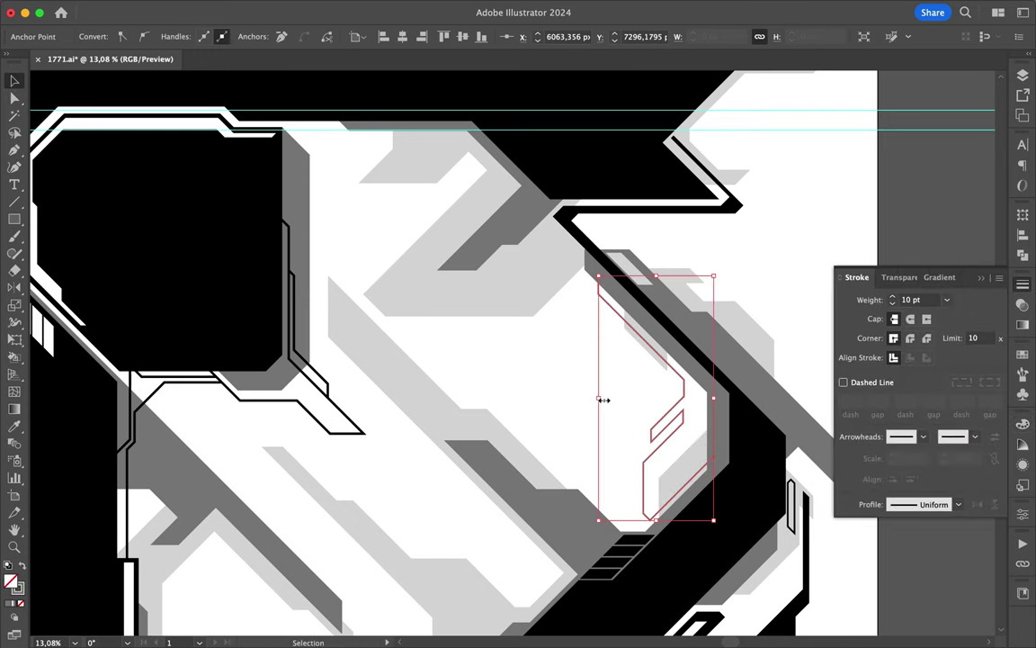
click(585, 400)
scroll(643, 397, up, 1)
drag(643, 398, 654, 424)
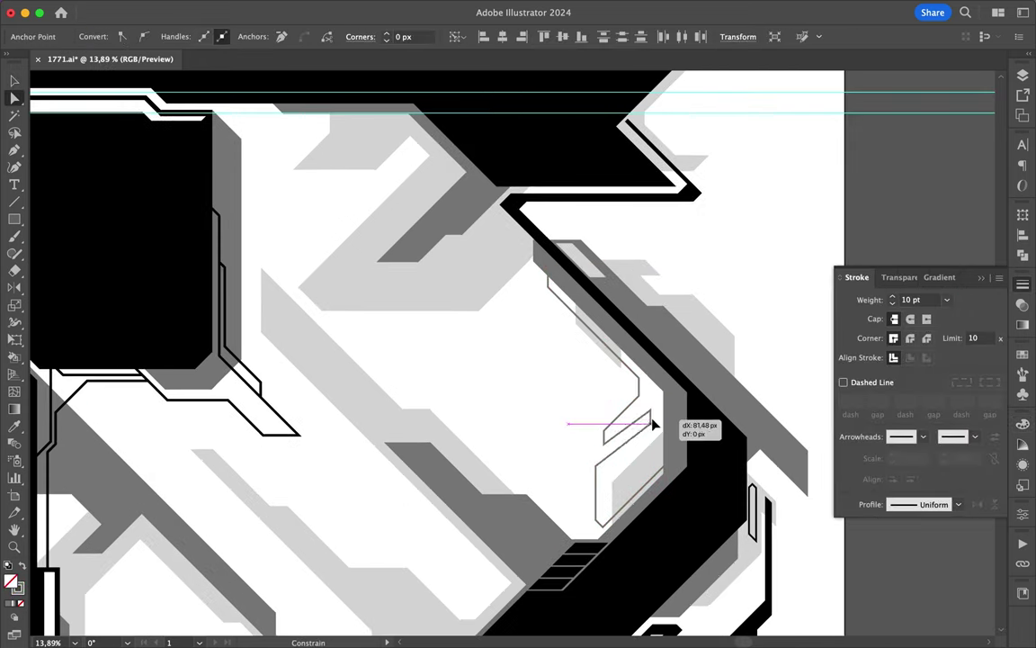
click(585, 401)
scroll(578, 418, down, 2)
scroll(644, 347, up, 5)
Add a three-anchor outline line along the right stroke's inner edge.
key(p)
click(650, 332)
click(506, 476)
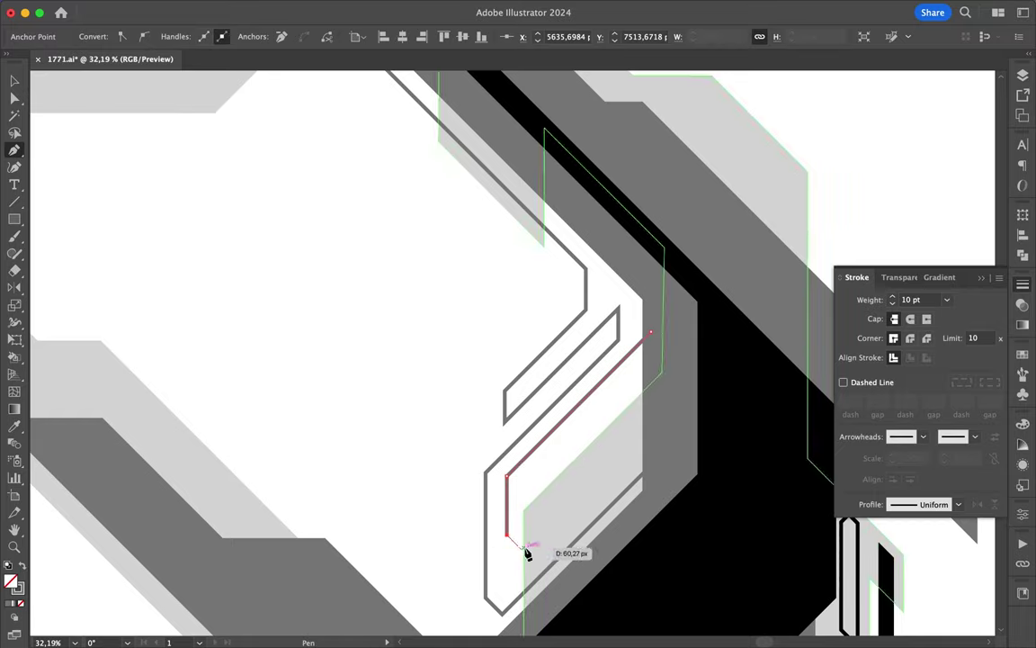
click(525, 548)
key(v)
click(368, 441)
scroll(477, 446, down, 2)
Draw a triangular shape in the black square's upper-left corner.
scroll(331, 409, down, 5)
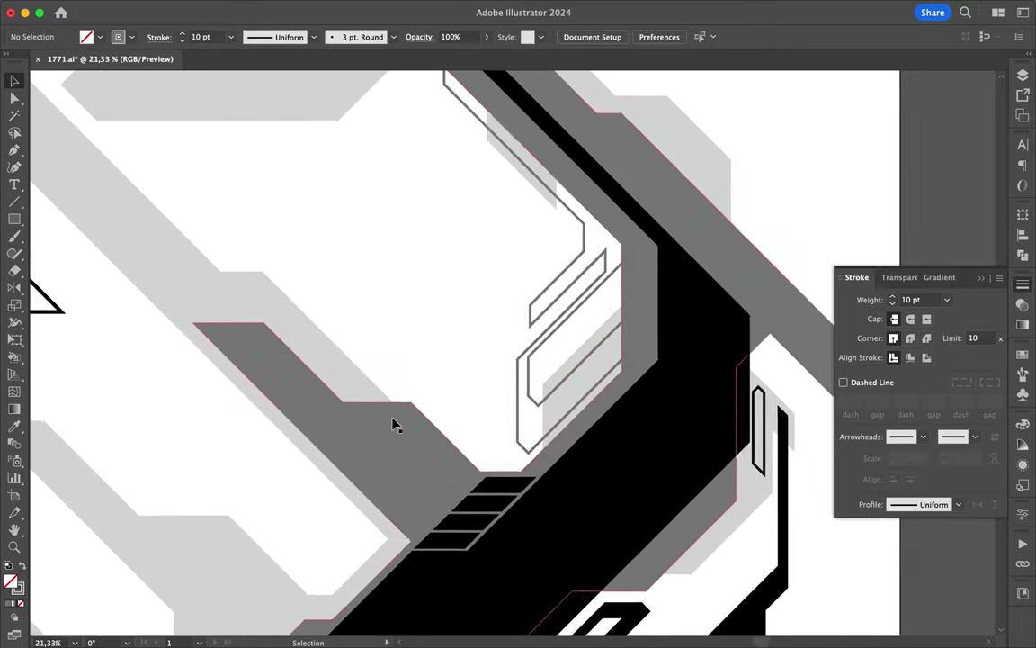
scroll(387, 449, down, 2)
scroll(307, 370, up, 3)
scroll(331, 331, up, 2)
key(p)
scroll(252, 325, up, 2)
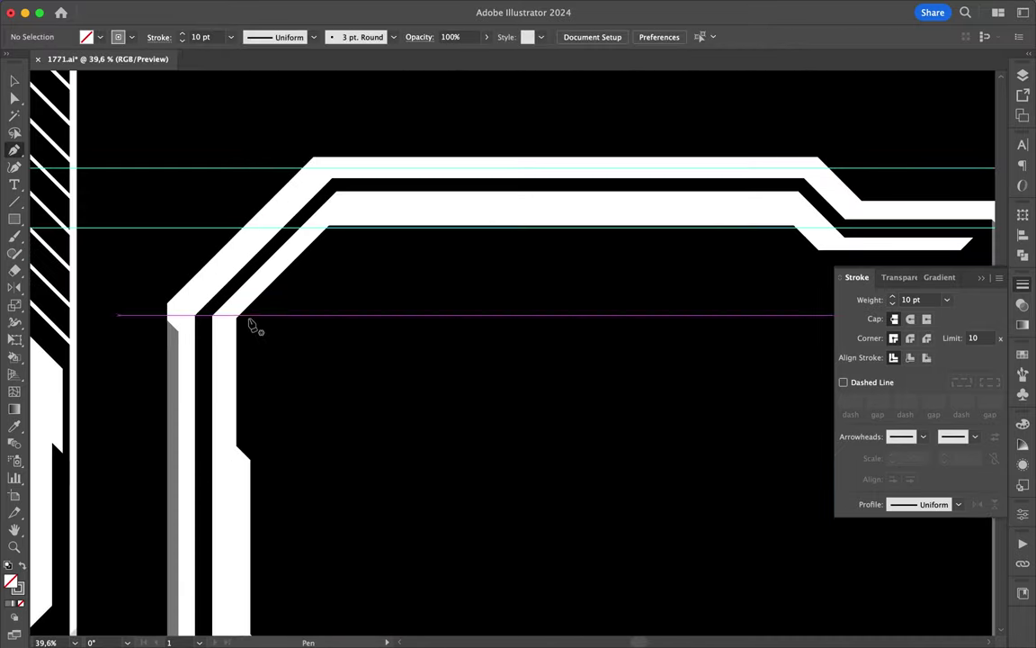
click(246, 321)
click(247, 440)
click(247, 321)
Pull the triangle's corner anchors down in Outline view to follow the white bands.
key(v)
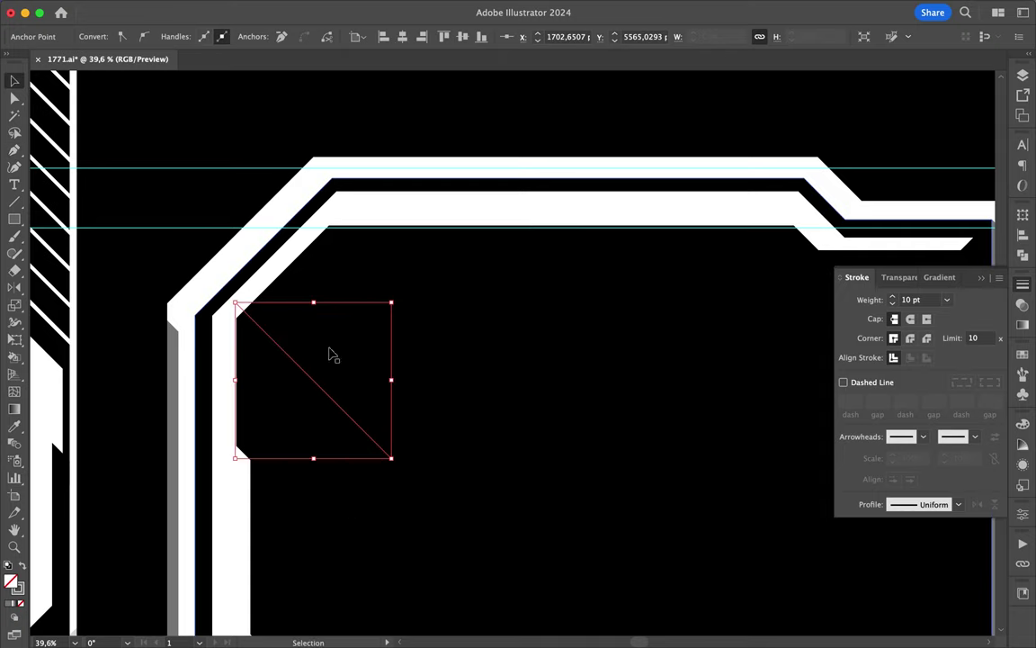
key(ctrl+y)
scroll(304, 508, down, 2)
key(ctrl+y)
click(1023, 75)
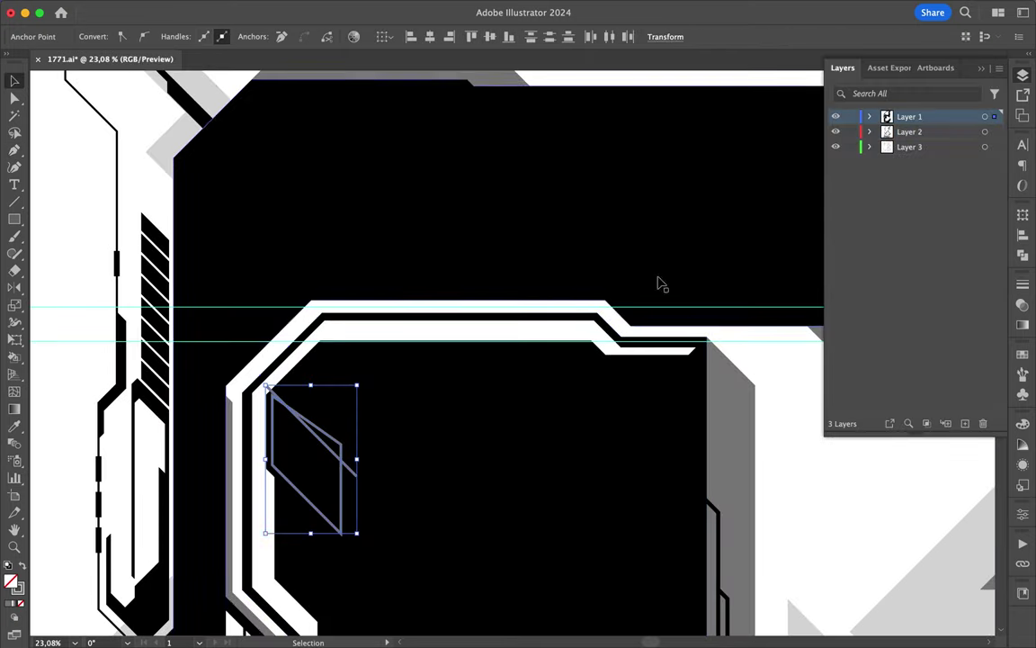
scroll(305, 423, up, 3)
drag(321, 419, 321, 428)
key(ctrl+y)
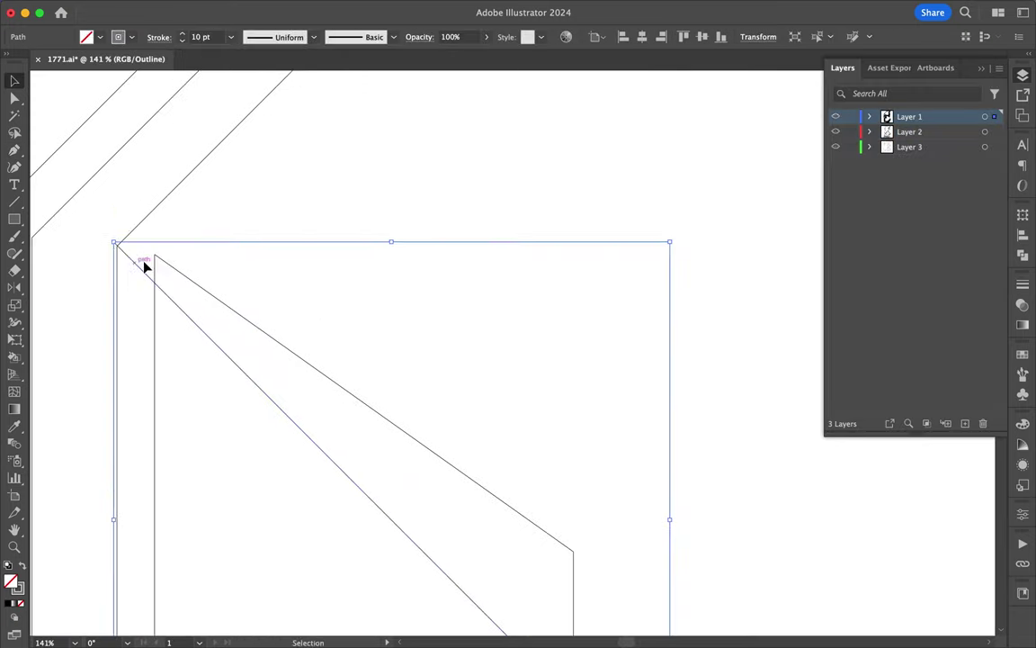
scroll(446, 333, down, 2)
drag(525, 365, 525, 425)
key(ctrl+y)
scroll(525, 425, down, 2)
Fill the new corner shape with white and deselect it.
key(v)
scroll(571, 470, down, 2)
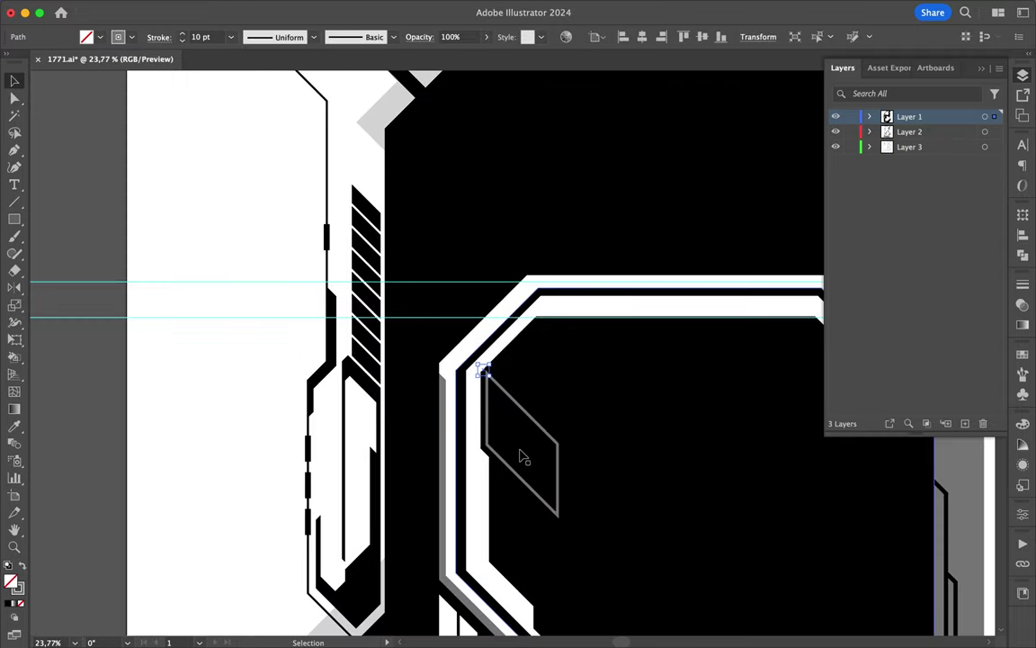
scroll(525, 456, up, 2)
click(1023, 257)
scroll(533, 370, down, 3)
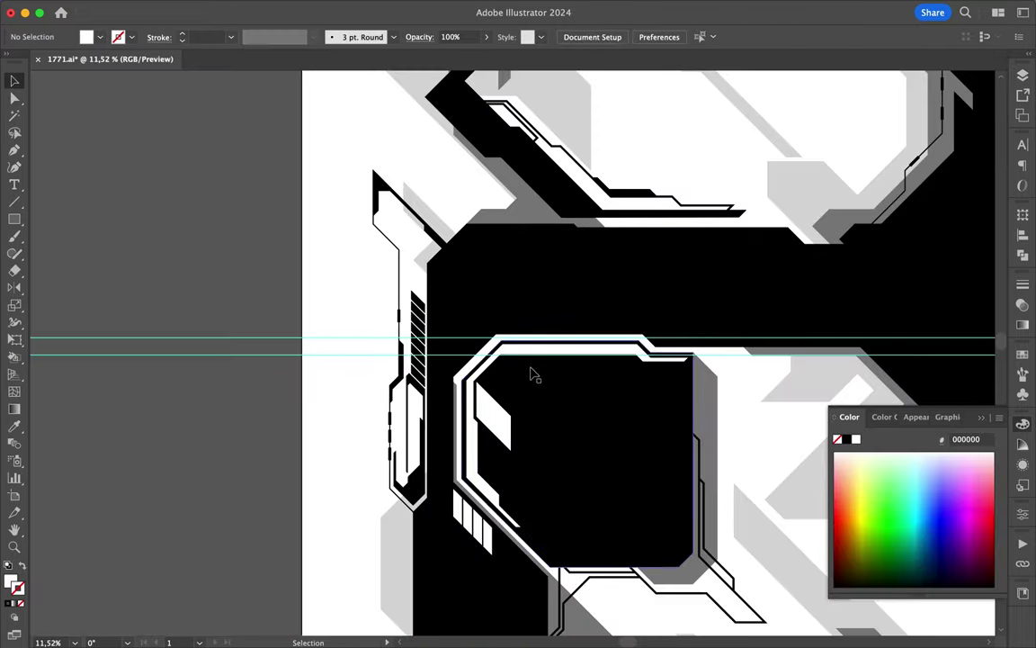
scroll(502, 422, up, 1)
scroll(505, 459, down, 1)
key(ctrl+shift+a)
scroll(575, 393, down, 2)
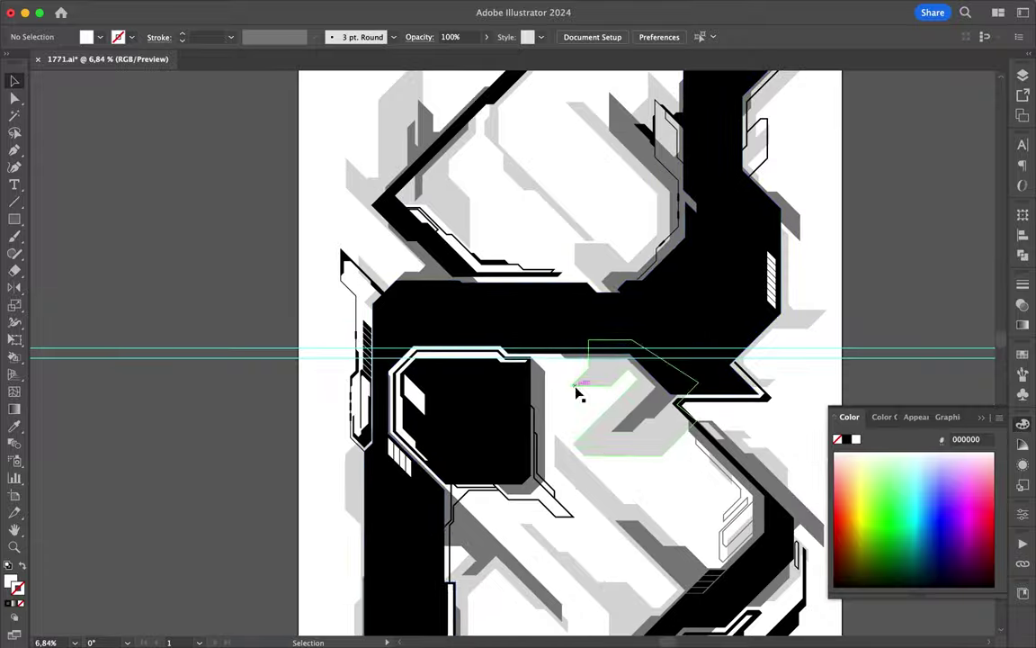
scroll(695, 315, up, 3)
Draw a seven-anchor zigzag line below the black crossbar.
click(338, 477)
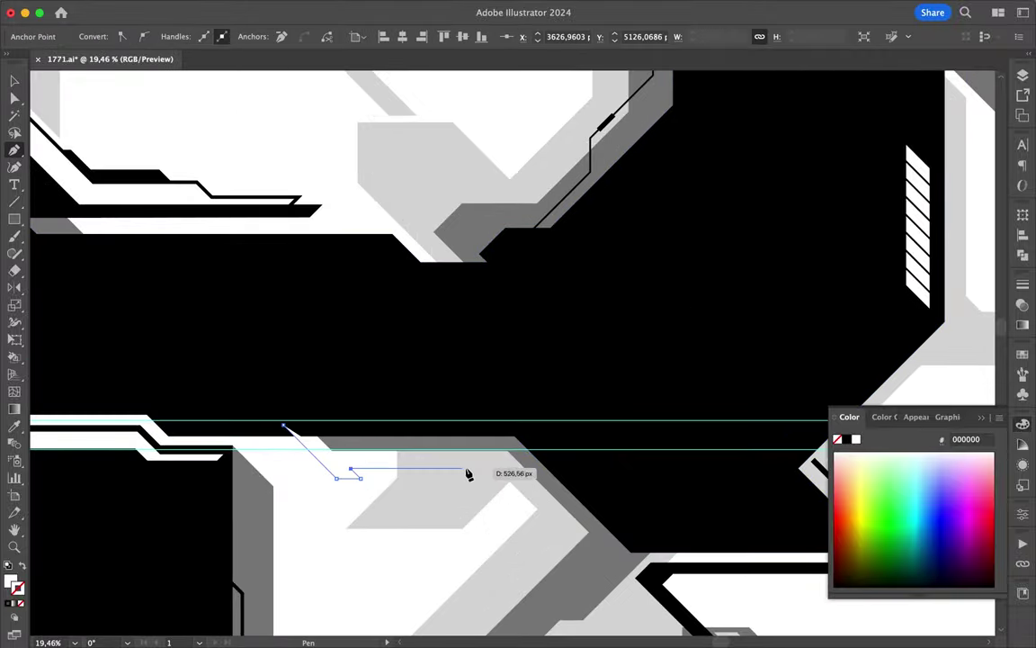
click(554, 551)
scroll(556, 522, down, 4)
click(551, 483)
click(572, 502)
click(683, 503)
click(735, 473)
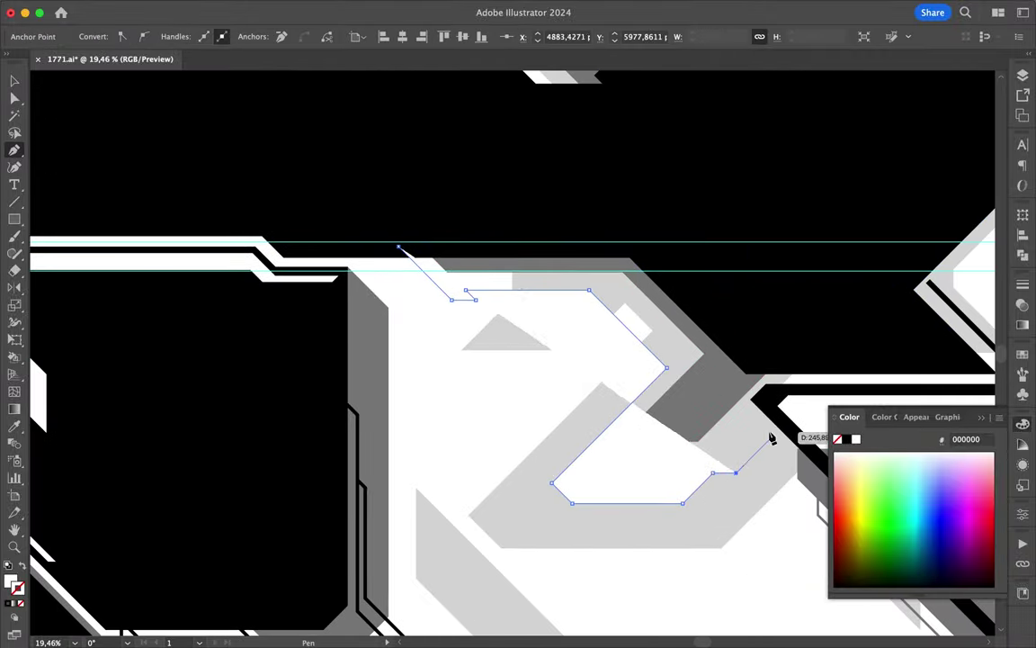
click(771, 438)
scroll(719, 449, down, 1)
scroll(719, 450, right, 4)
Raise the zigzag line's stroke weight to 30 pt and check the result.
click(690, 461)
key(v)
click(1022, 284)
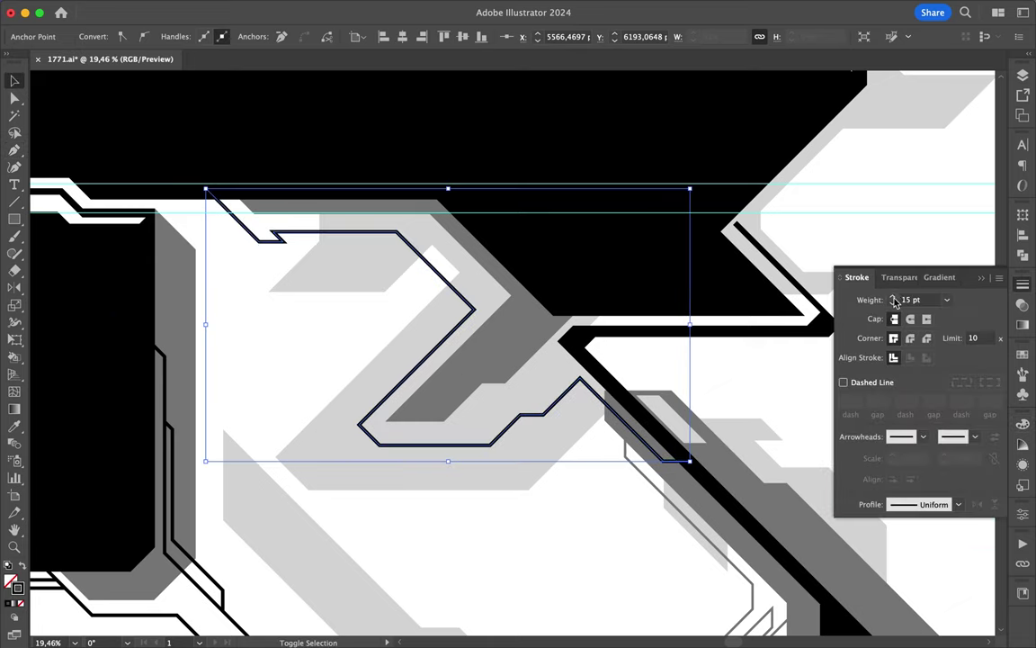
scroll(895, 301, up, 15)
key(ctrl+shift+a)
scroll(412, 319, down, 3)
scroll(412, 329, up, 2)
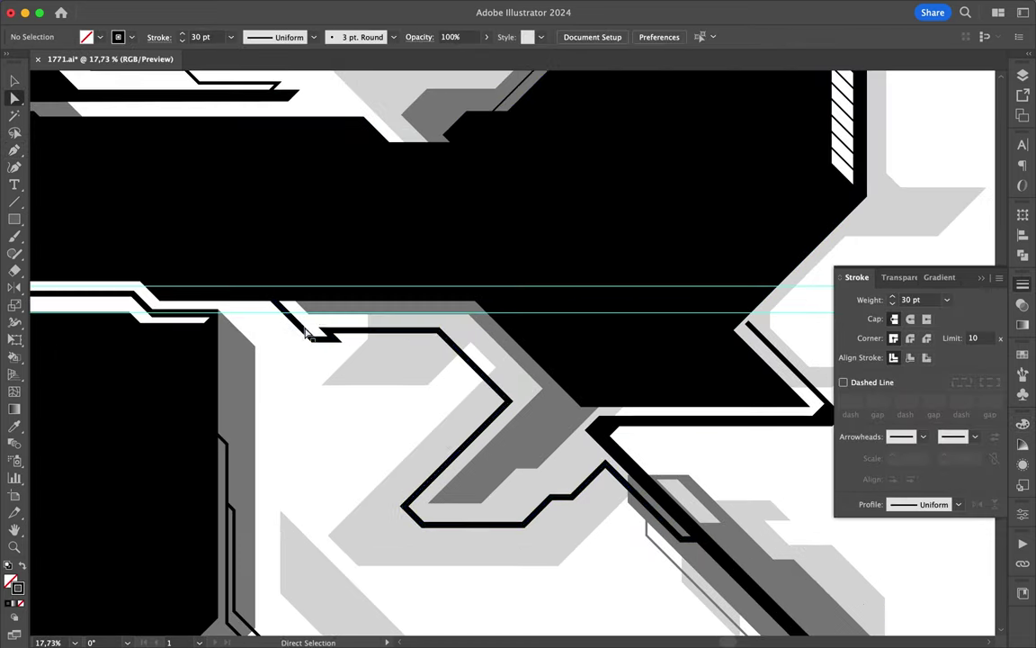
click(284, 310)
Start a new pen line along the upper-left diagonal.
scroll(467, 406, down, 3)
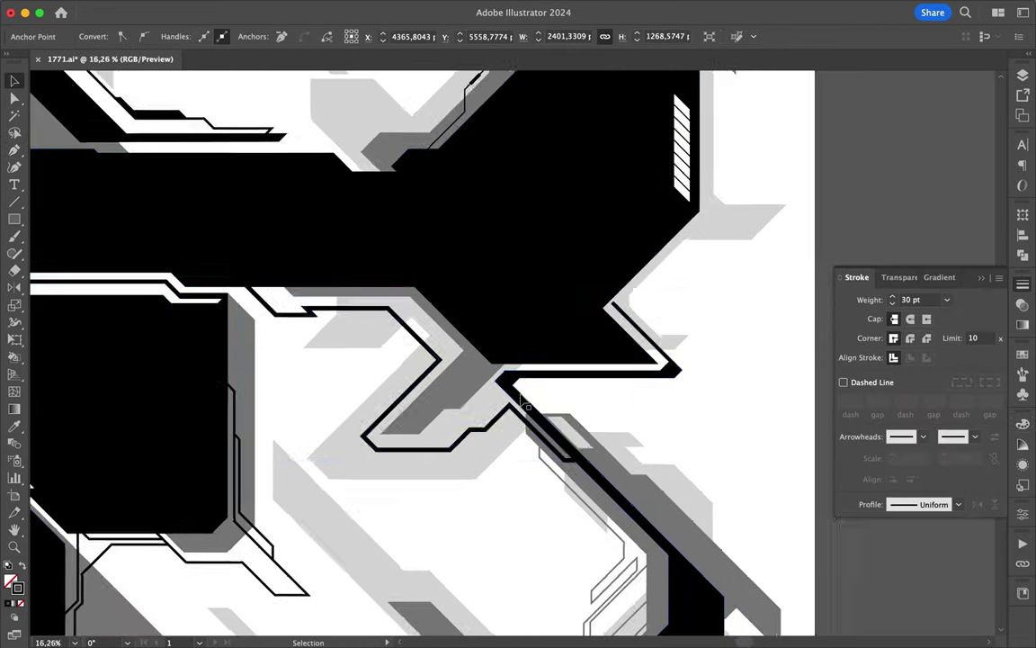
scroll(513, 416, down, 3)
scroll(351, 298, up, 3)
key(p)
click(249, 360)
click(267, 340)
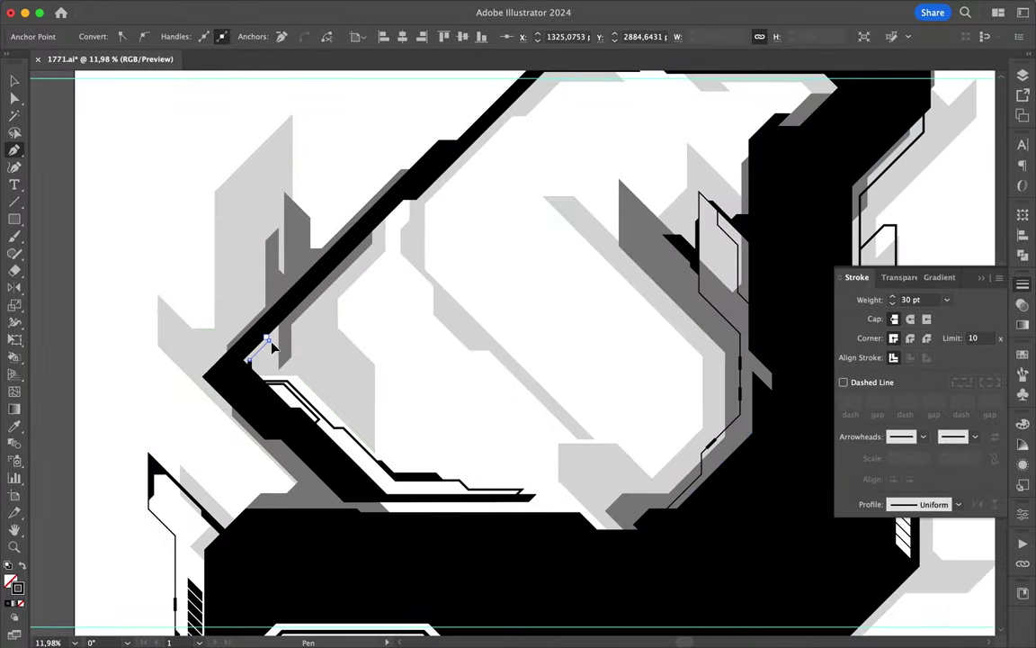
Extend the previous circuit line with a vertical step and finish it.
shift+click(447, 193)
scroll(445, 199, up, 5)
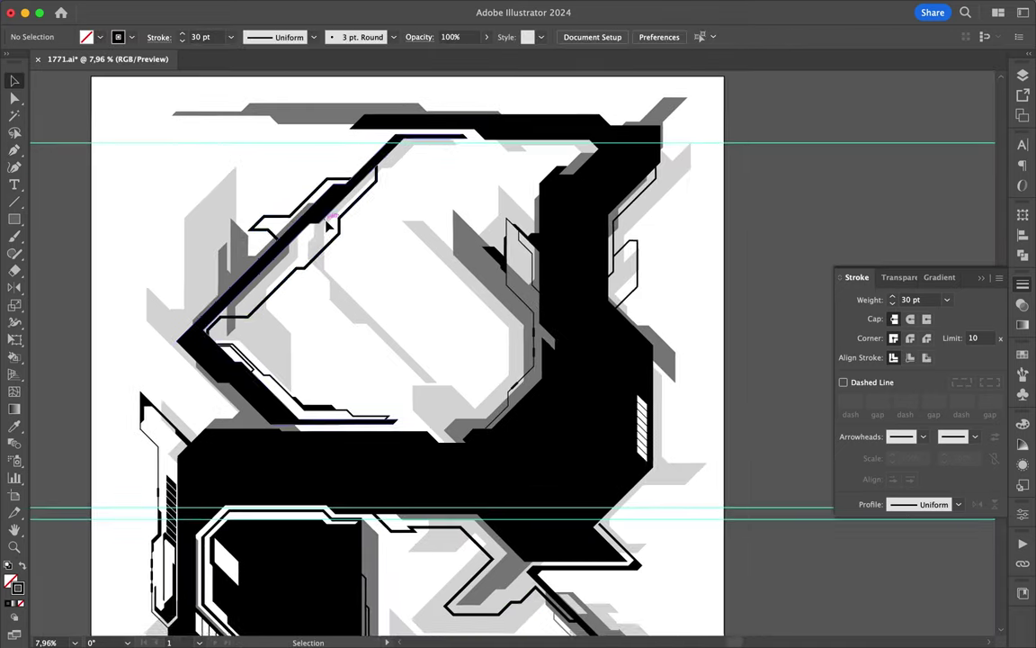
scroll(325, 224, up, 3)
key(p)
Draw a short stepped circuit line with constrained corners rising up and to the right.
click(546, 442)
shift+click(546, 400)
shift+click(602, 342)
shift+click(603, 290)
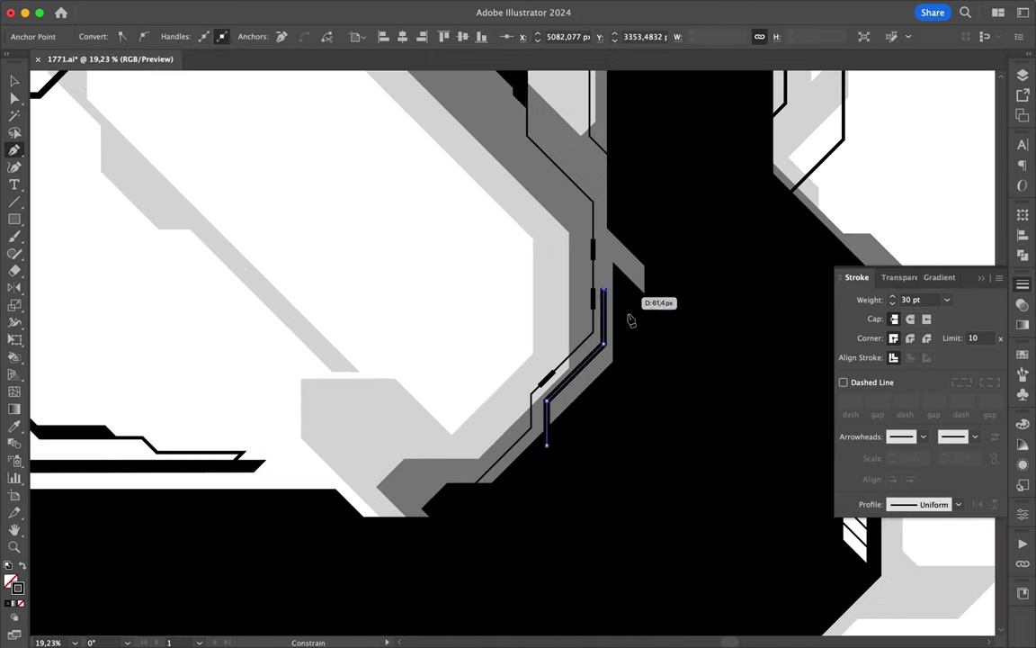
scroll(630, 320, down, 5)
scroll(667, 223, up, 3)
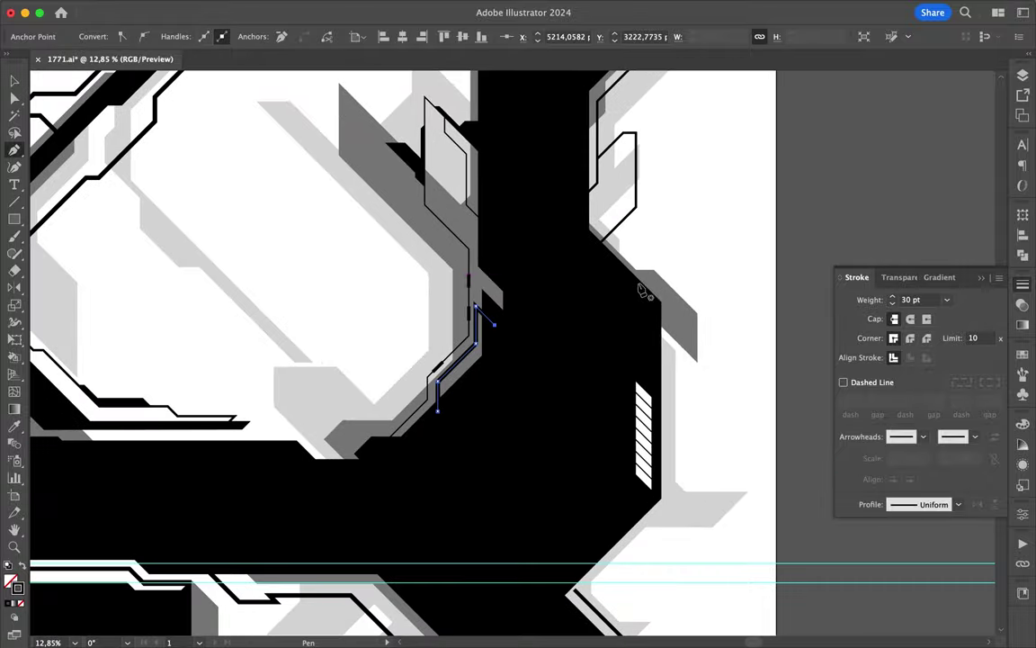
Draw a short circuit line with 45° steps near the upper right of the letter.
click(617, 232)
shift+click(641, 252)
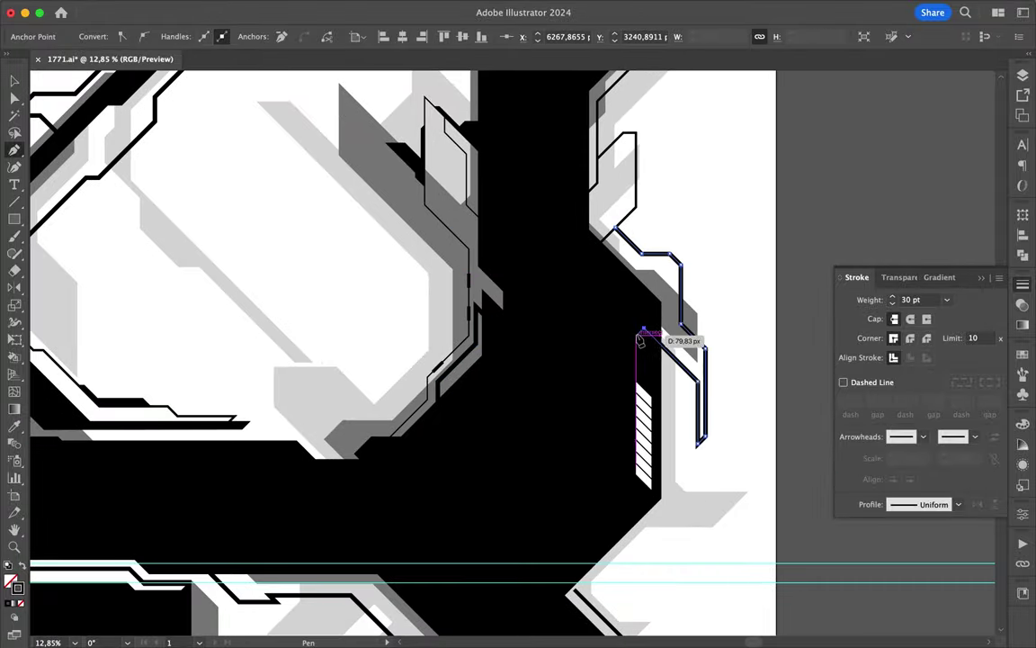
key(Escape)
scroll(705, 260, down, 4)
shift+click(618, 385)
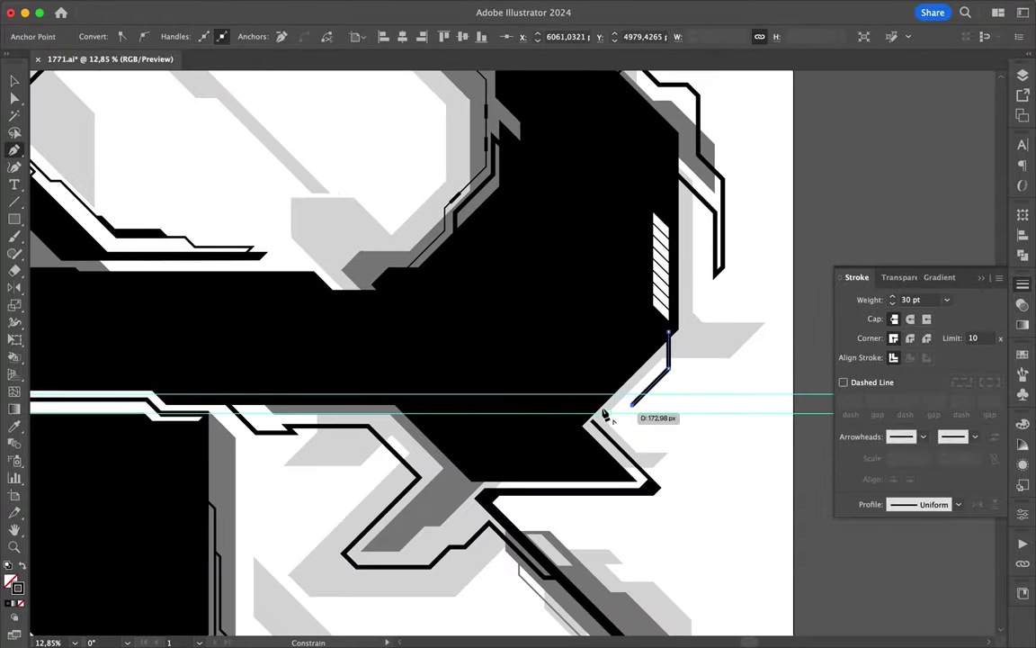
scroll(583, 412, down, 2)
scroll(360, 396, down, 2)
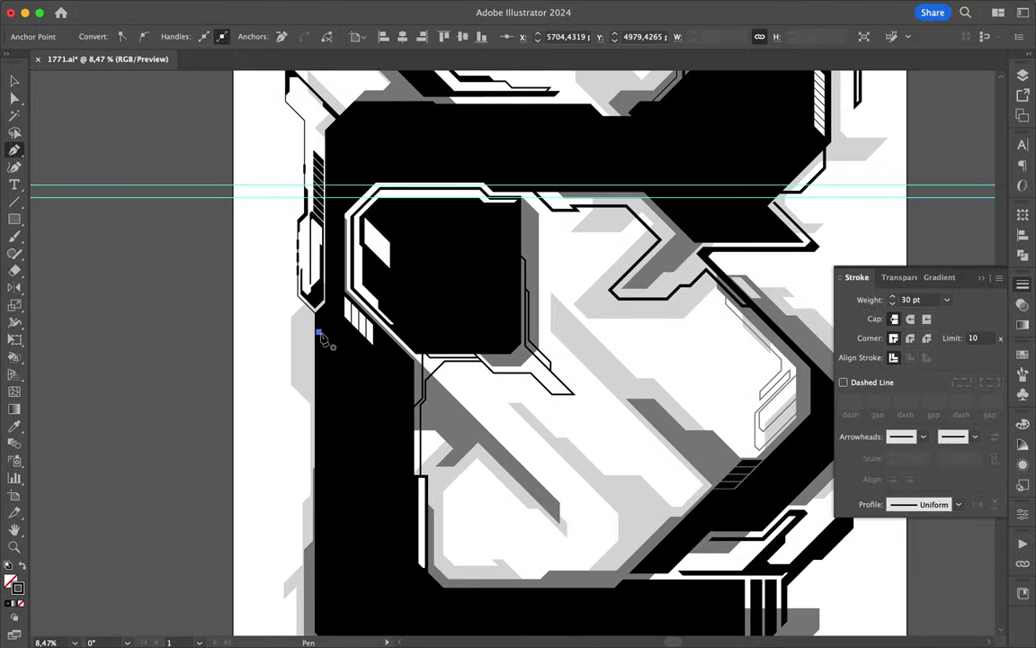
Add a stepped circuit line with vertical and diagonal steps down the left side.
shift+click(302, 479)
shift+click(268, 511)
scroll(276, 522, down, 2)
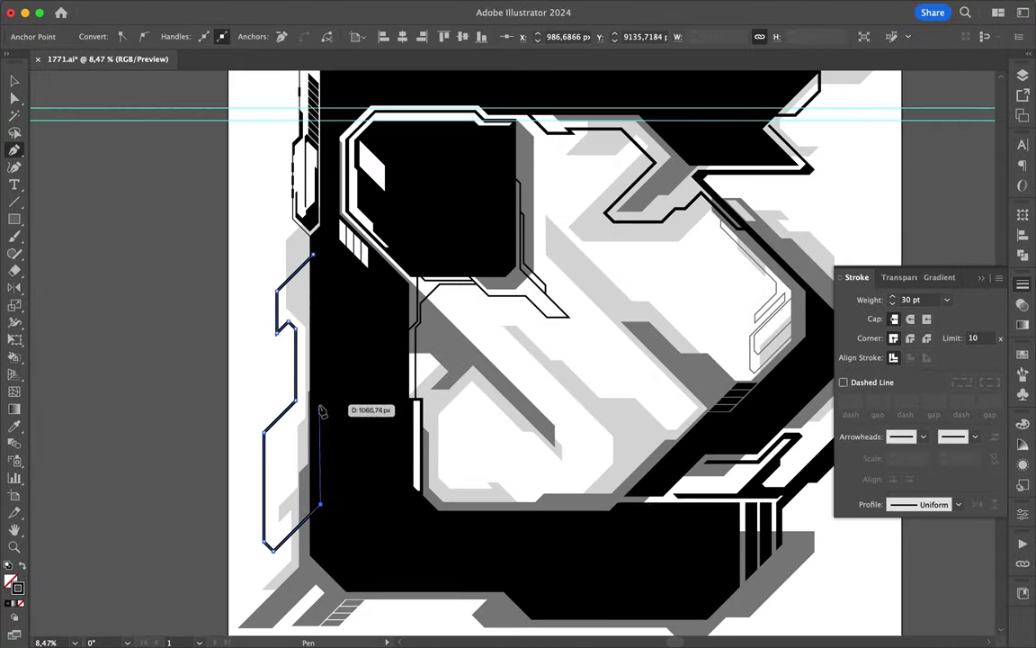
click(317, 450)
scroll(273, 412, down, 2)
key(Escape)
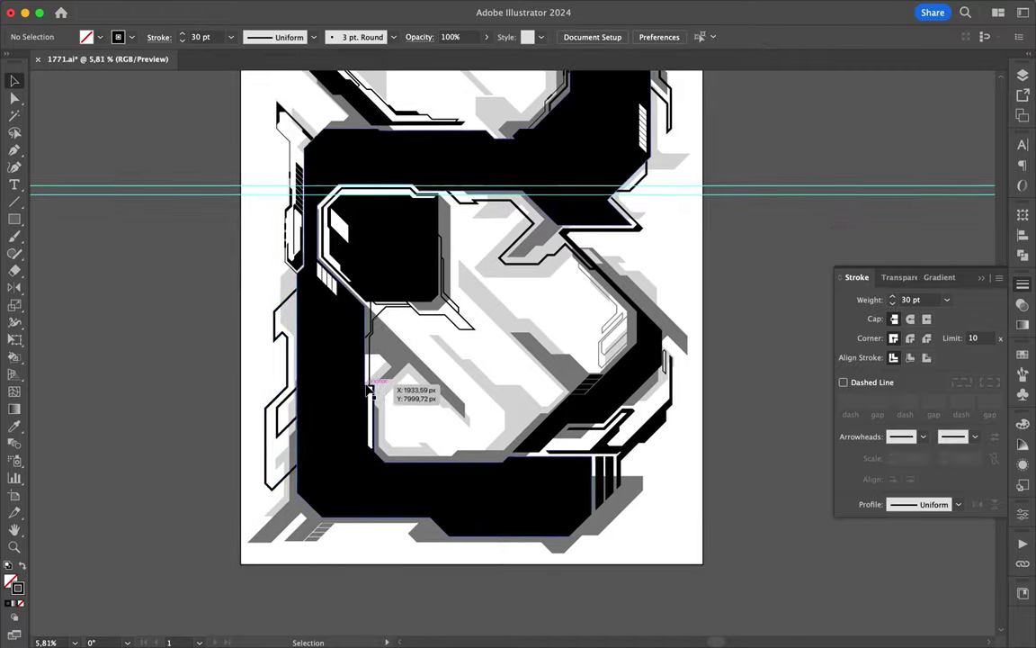
scroll(381, 394, up, 2)
Draw a stepped circuit line along the letter's bottom edge.
shift+click(367, 531)
shift+click(400, 564)
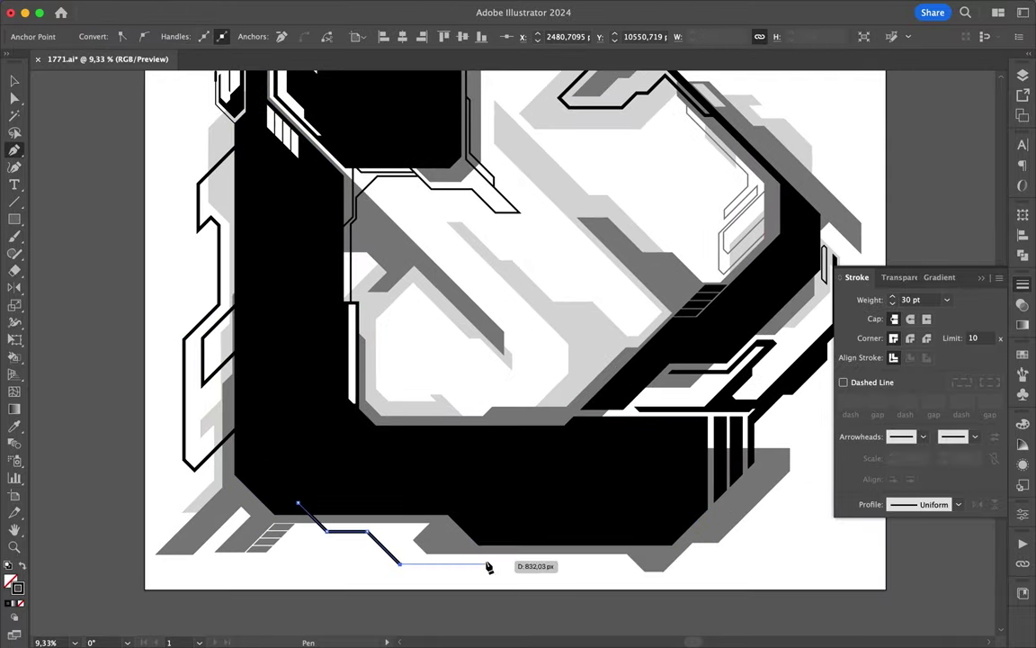
click(604, 552)
key(Escape)
Trace a stepped circuit line inside the bowl with diagonal, vertical and horizontal steps.
click(533, 434)
shift+click(594, 371)
shift+click(595, 349)
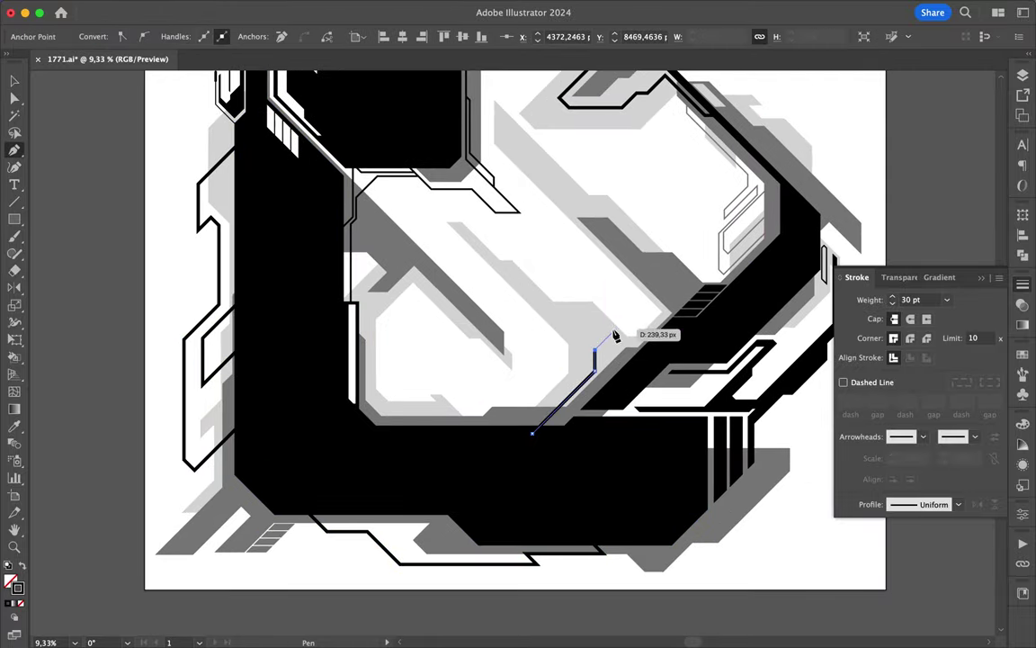
shift+click(650, 307)
shift+click(649, 326)
shift+click(664, 327)
key(Escape)
scroll(589, 297, down, 2)
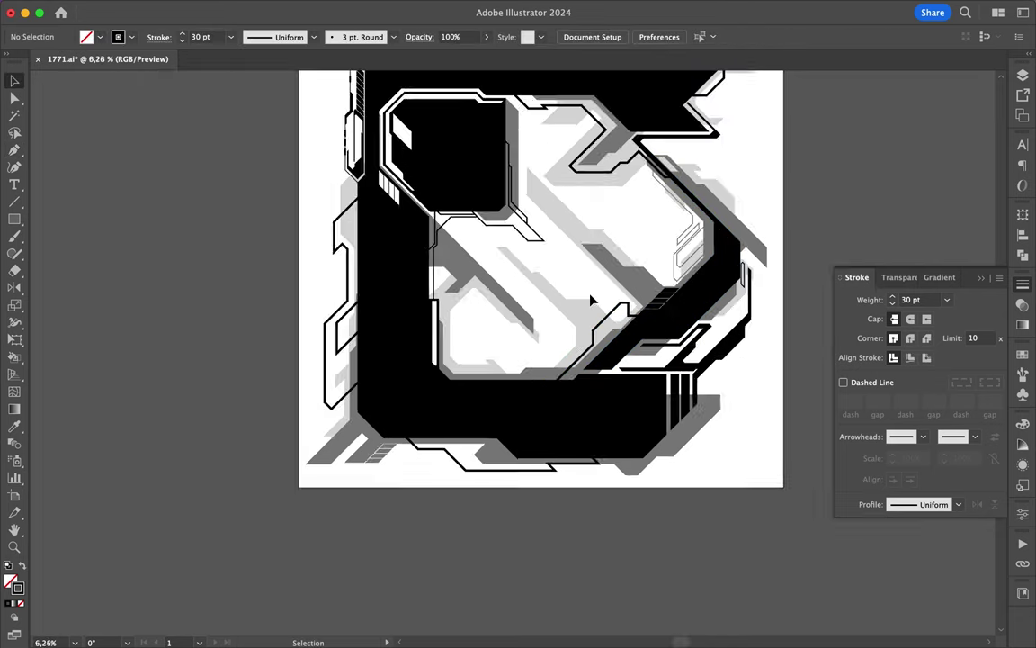
scroll(589, 297, up, 2)
key(ctrl+shift+a)
Draw a circuit line along the top with a diagonal step and horizontal run.
scroll(439, 388, up, 2)
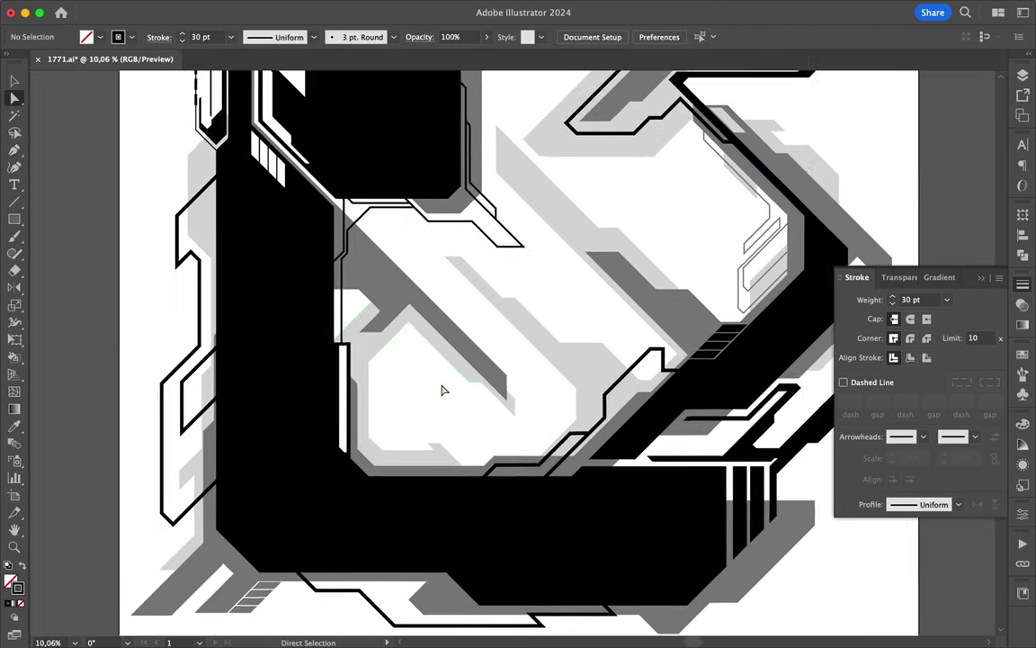
scroll(398, 389, down, 3)
scroll(406, 526, down, 2)
scroll(407, 526, up, 2)
click(336, 152)
shift+click(356, 168)
shift+click(450, 168)
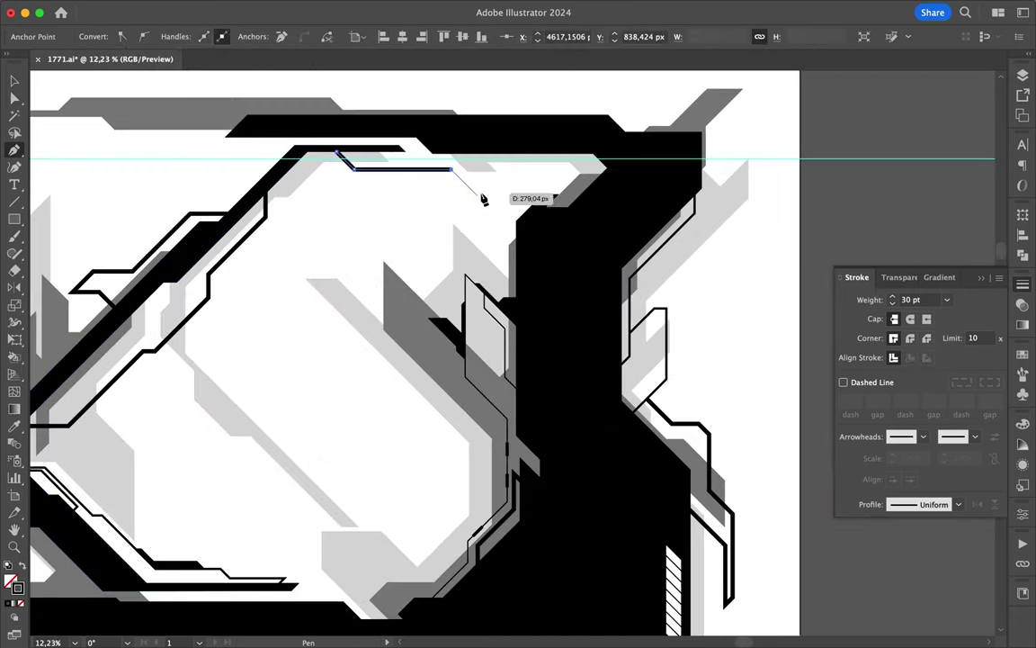
shift+click(521, 288)
key(ctrl+shift+a)
scroll(522, 292, down, 2)
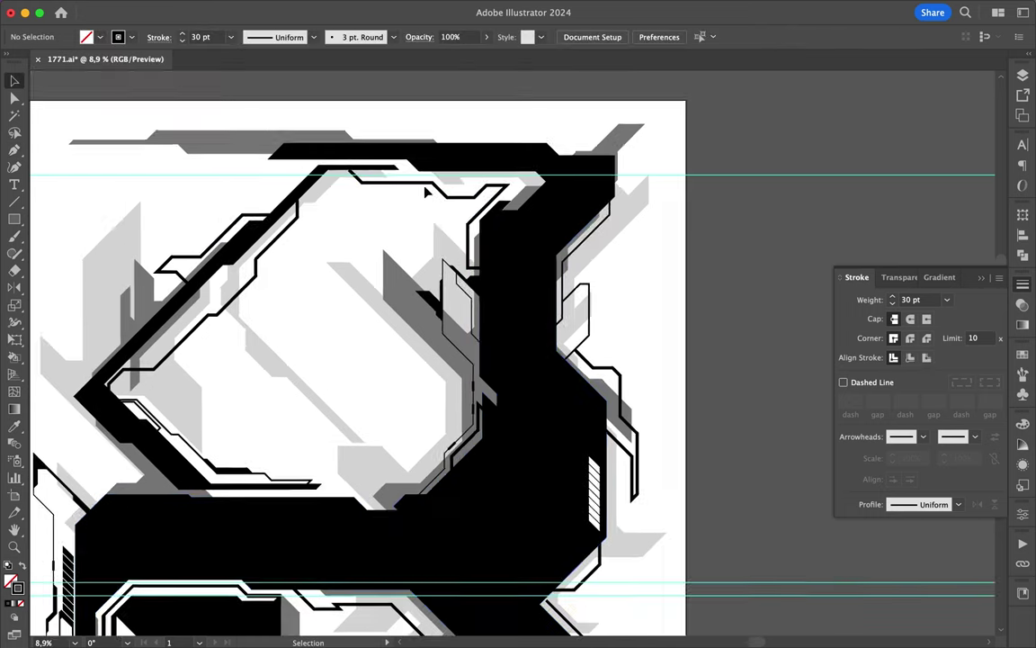
scroll(504, 225, down, 3)
scroll(490, 162, up, 3)
Draw a long stepped circuit line down the right stem and along the bar.
click(499, 327)
click(481, 358)
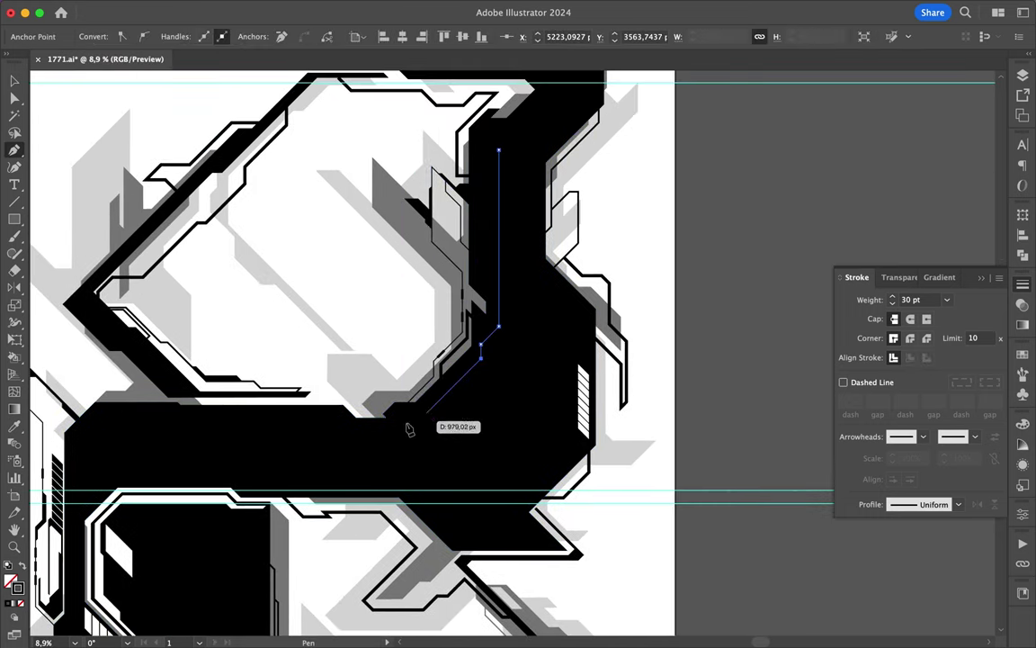
scroll(78, 448, up, 2)
click(69, 486)
click(106, 385)
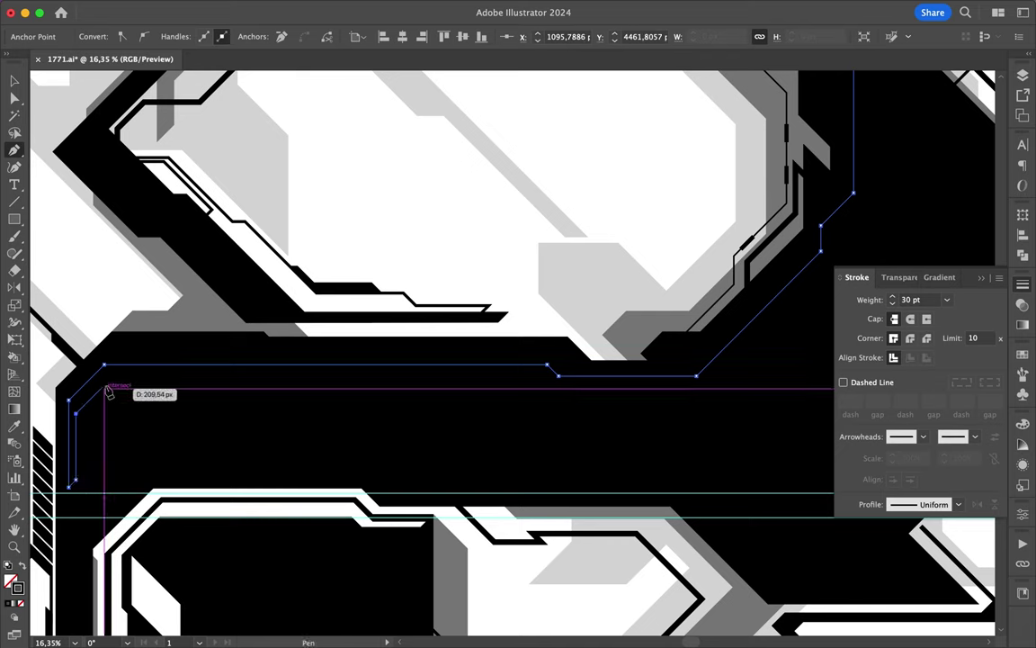
click(139, 384)
click(298, 392)
click(317, 372)
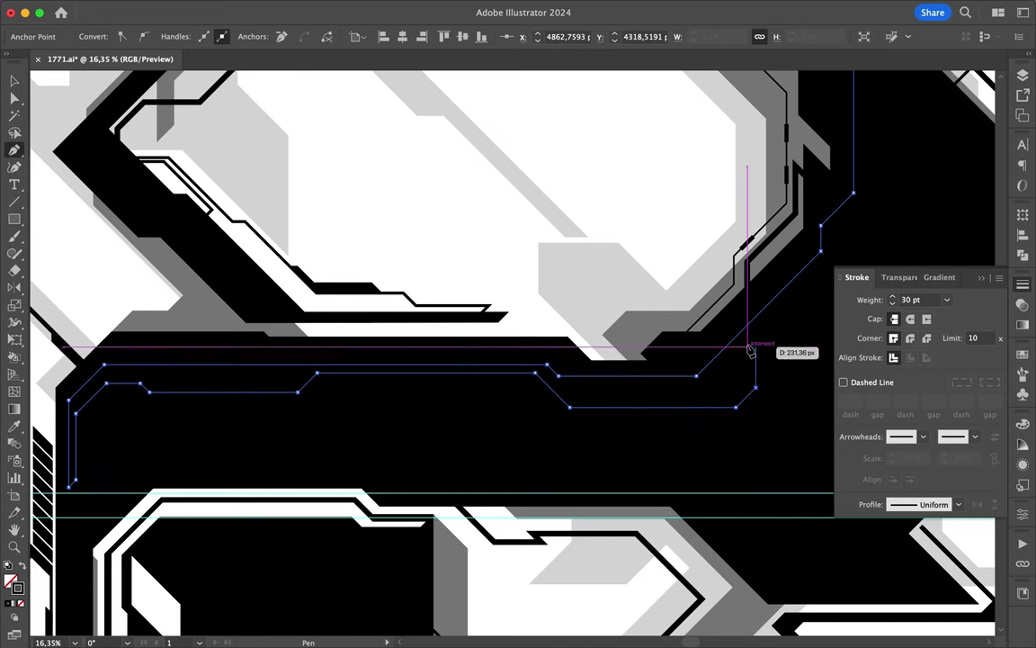
scroll(751, 351, up, 2)
scroll(751, 351, right, 2)
scroll(758, 105, up, 2)
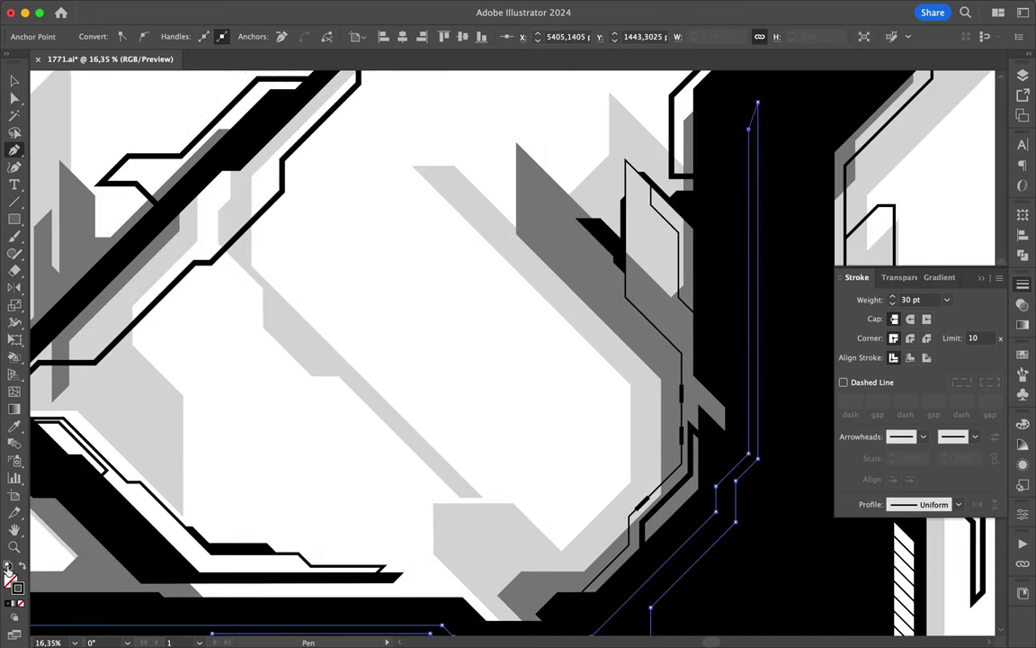
scroll(764, 158, up, 2)
scroll(752, 189, up, 2)
click(709, 239)
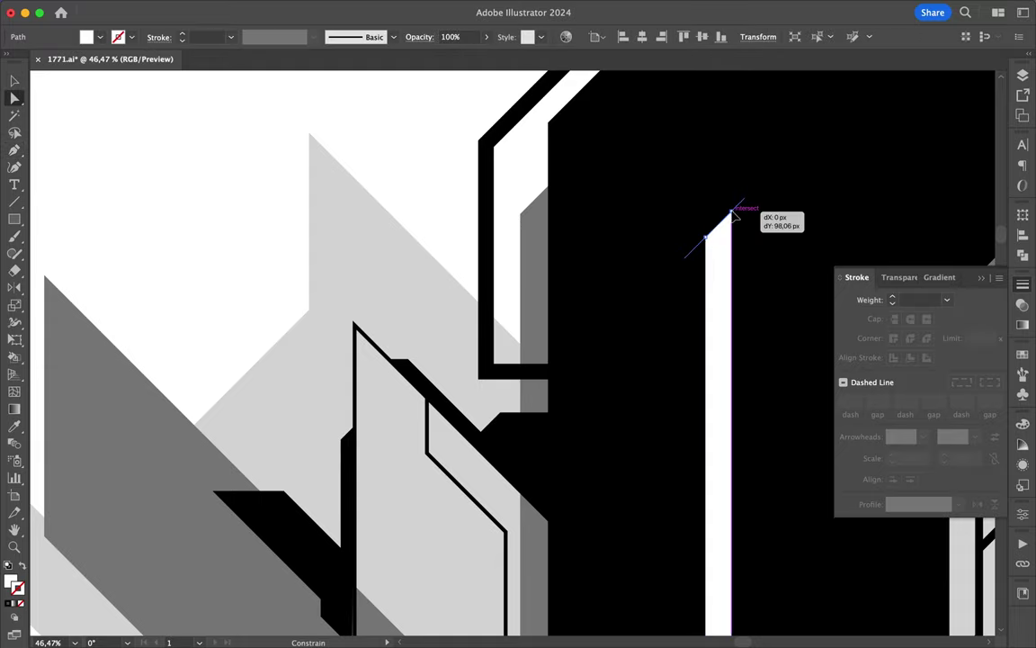
Deselect the long circuit line and pick a corner point of the gray shape.
key(ctrl+shift+a)
scroll(630, 265, down, 5)
scroll(770, 277, up, 2)
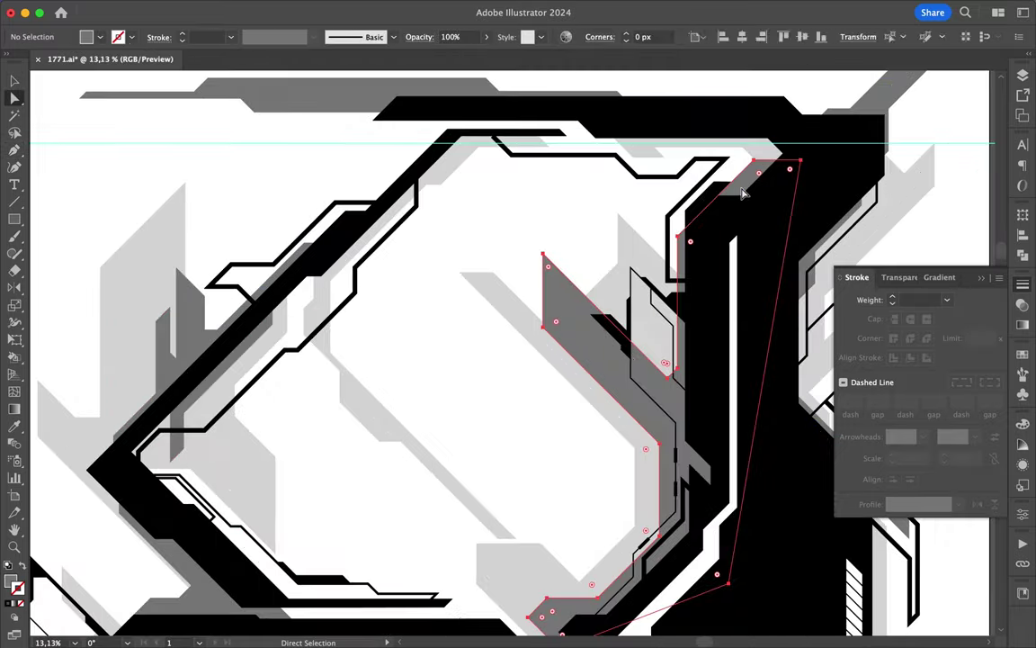
scroll(775, 174, up, 2)
scroll(693, 207, up, 2)
click(668, 224)
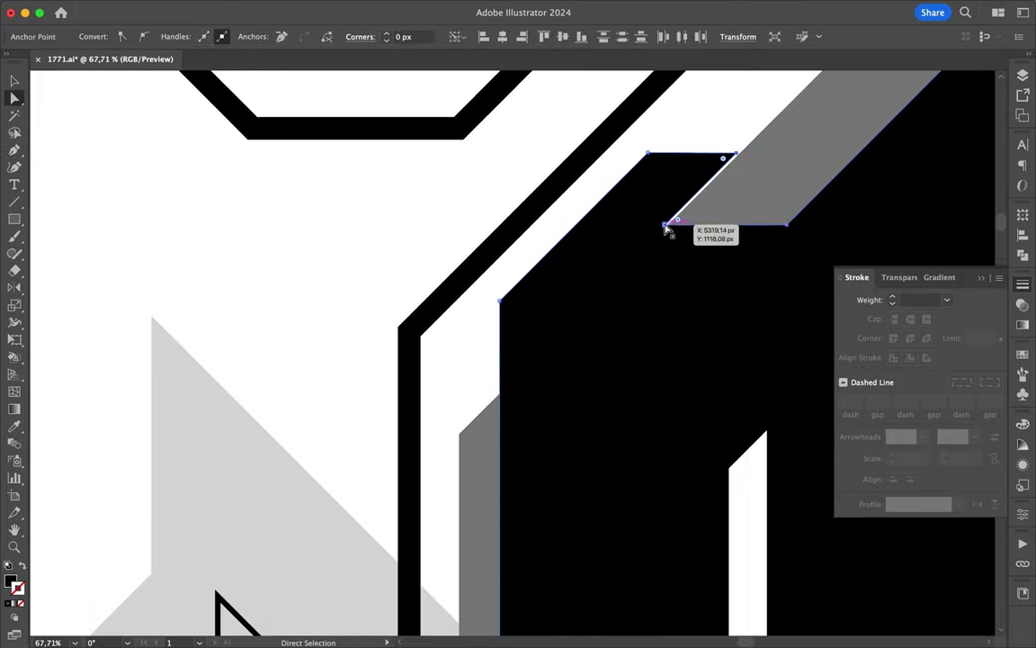
key(p)
scroll(630, 270, down, 2)
scroll(519, 317, down, 1)
scroll(519, 317, down, 1)
Draw a three-point white notch at the strip's top and reposition one of its points.
click(567, 275)
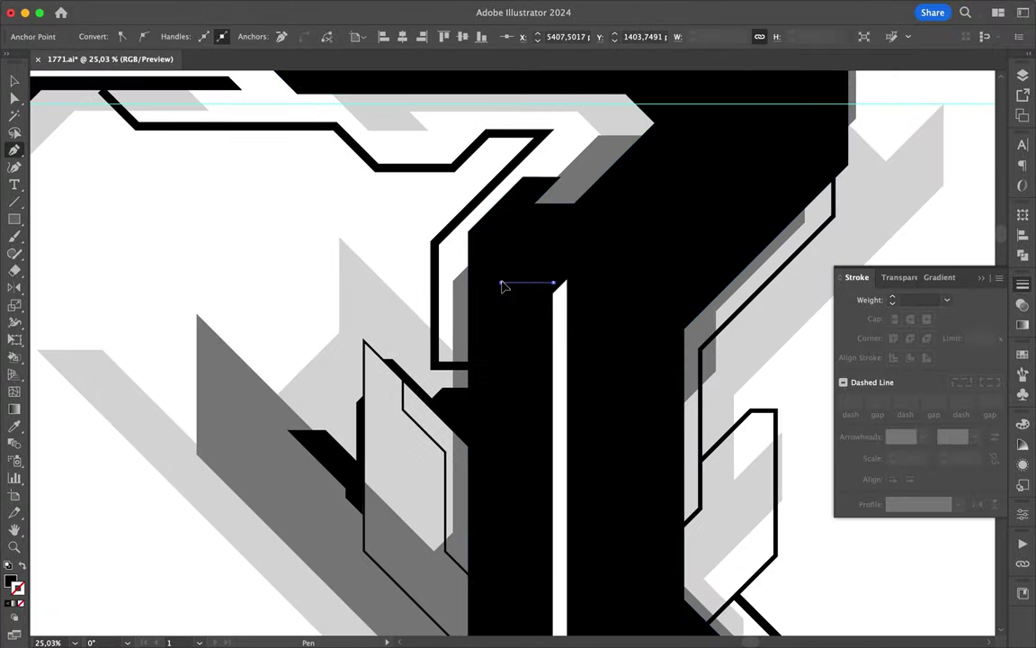
click(502, 284)
scroll(499, 405, down, 3)
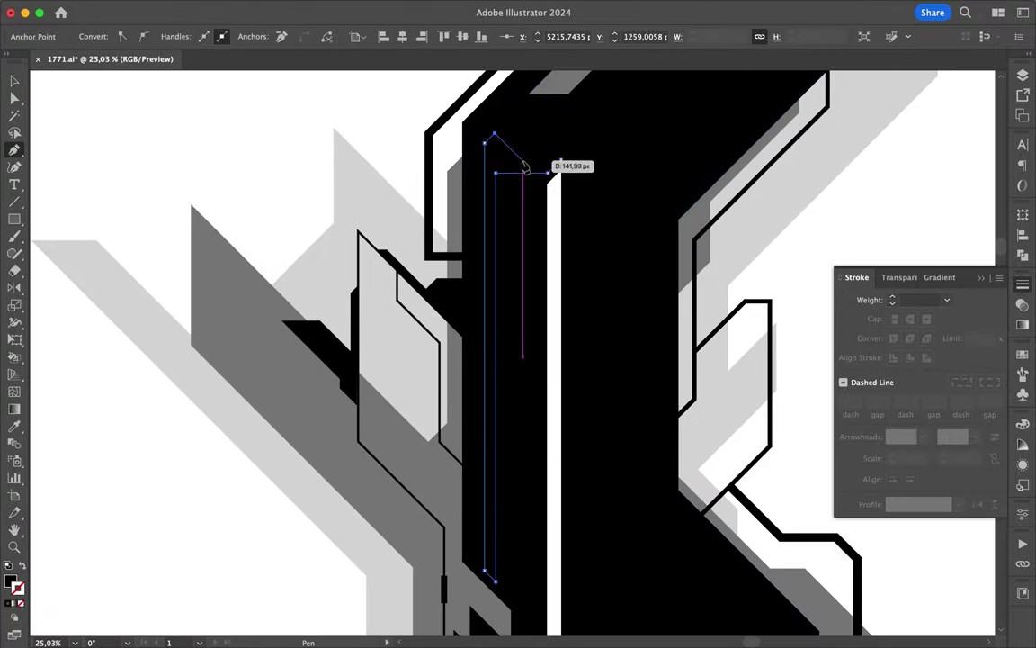
click(562, 160)
scroll(553, 247, up, 3)
key(a)
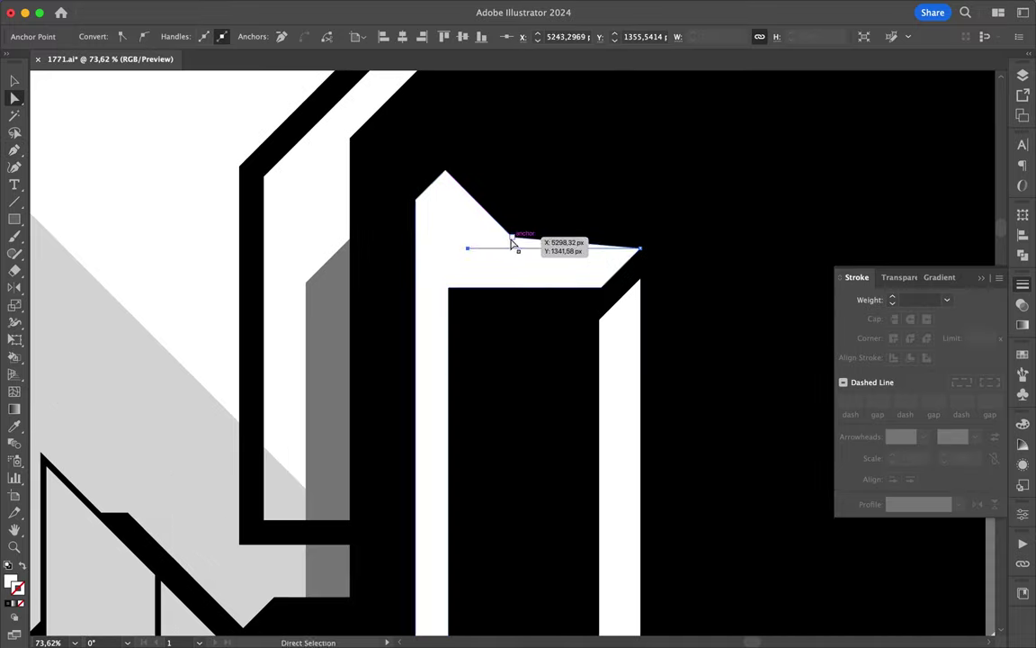
drag(513, 238, 526, 252)
scroll(527, 252, down, 2)
scroll(470, 250, down, 2)
Stop drawing and select the thin white inner strip in the column.
key(p)
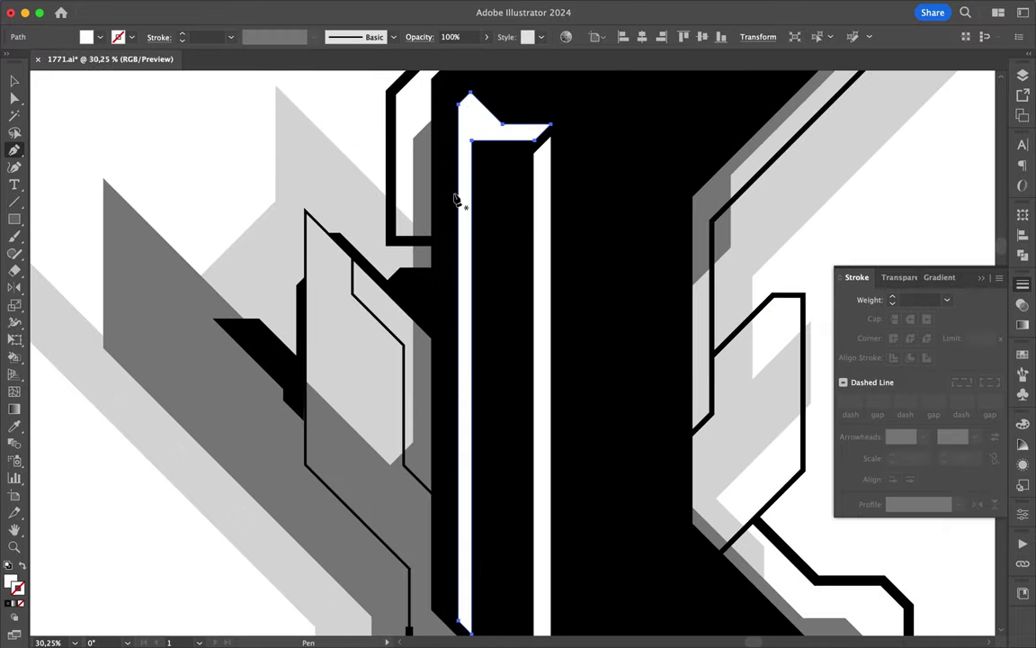
scroll(467, 194, down, 3)
scroll(434, 238, down, 2)
key(v)
click(434, 238)
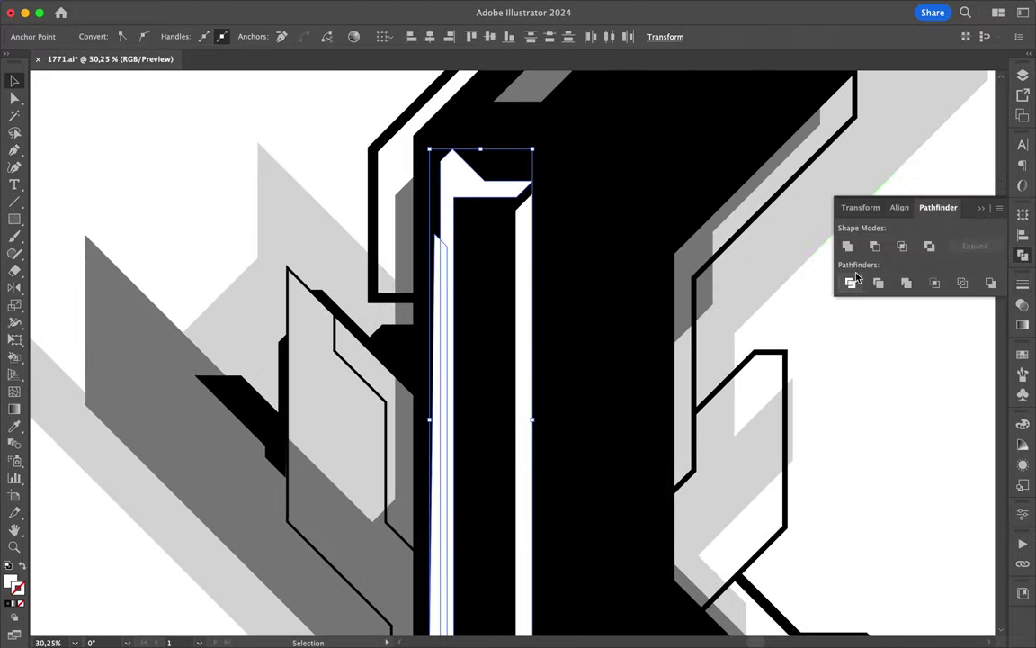
click(783, 321)
scroll(598, 434, down, 2)
scroll(503, 462, down, 3)
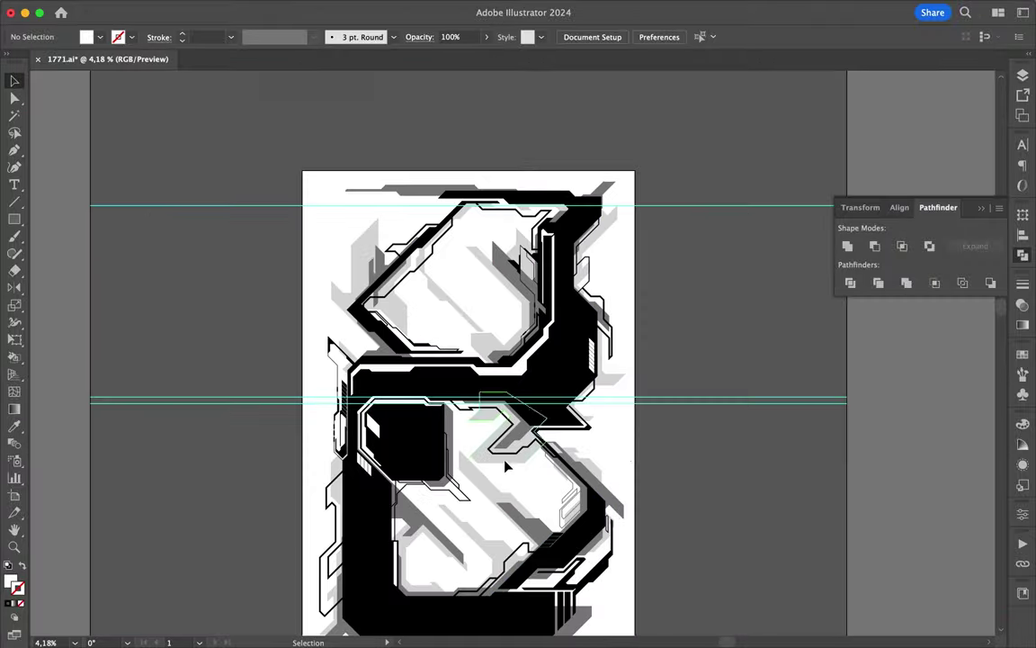
scroll(460, 423, up, 3)
scroll(353, 397, up, 1)
Pen-draw a closed hooked strip path under the upper bowl.
key(p)
scroll(348, 399, up, 3)
click(555, 398)
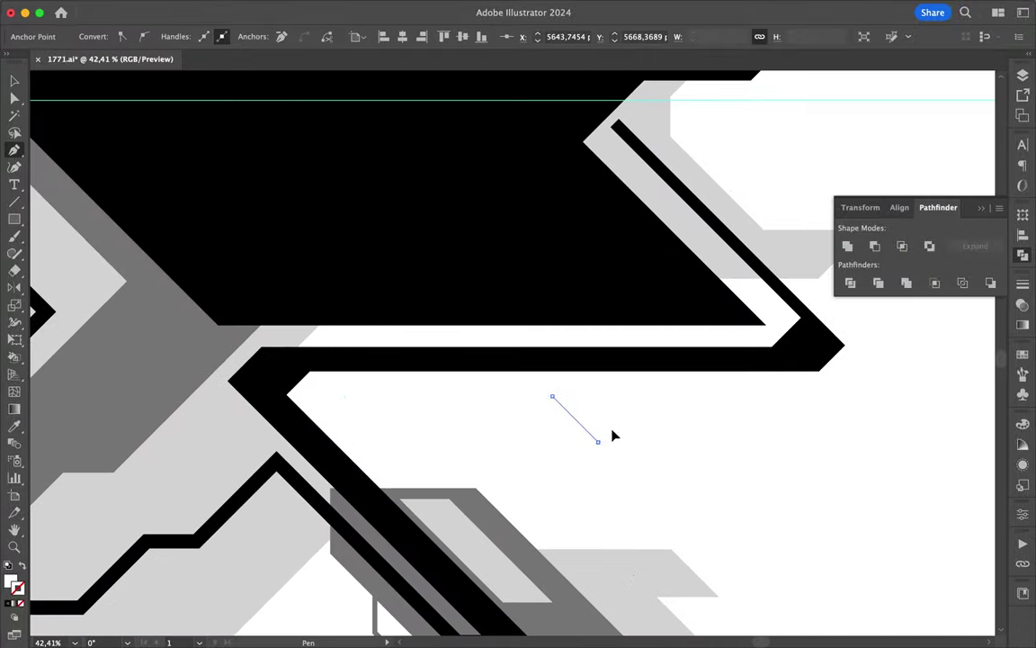
scroll(612, 434, down, 3)
click(669, 451)
click(761, 451)
key(Escape)
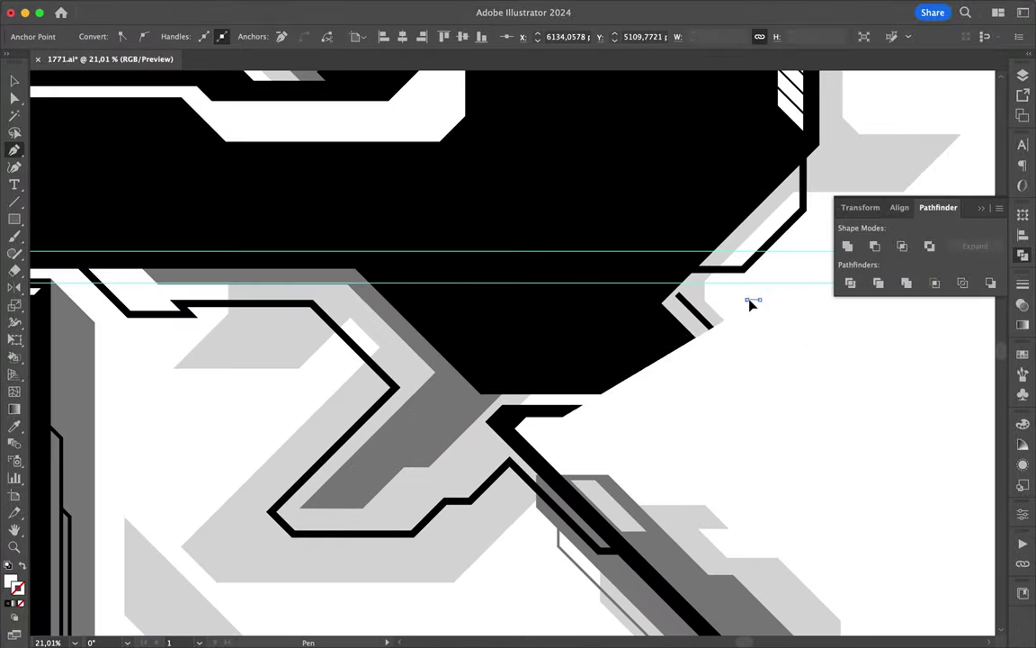
click(919, 471)
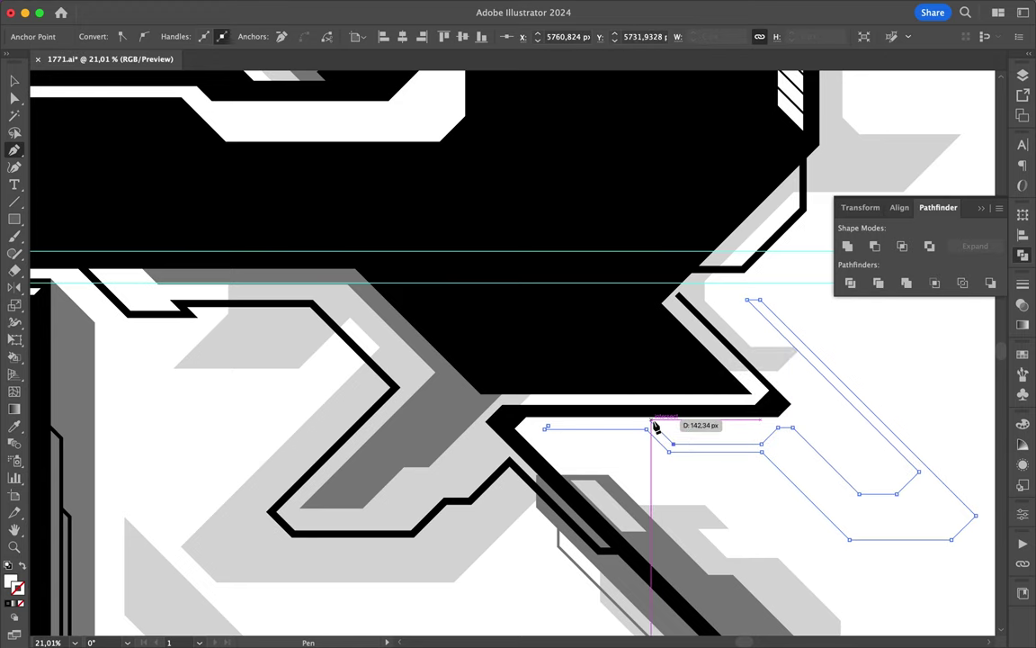
click(549, 429)
Fill the hooked strip with the bar's black using the Eyedropper.
key(a)
scroll(621, 390, up, 5)
key(i)
click(584, 315)
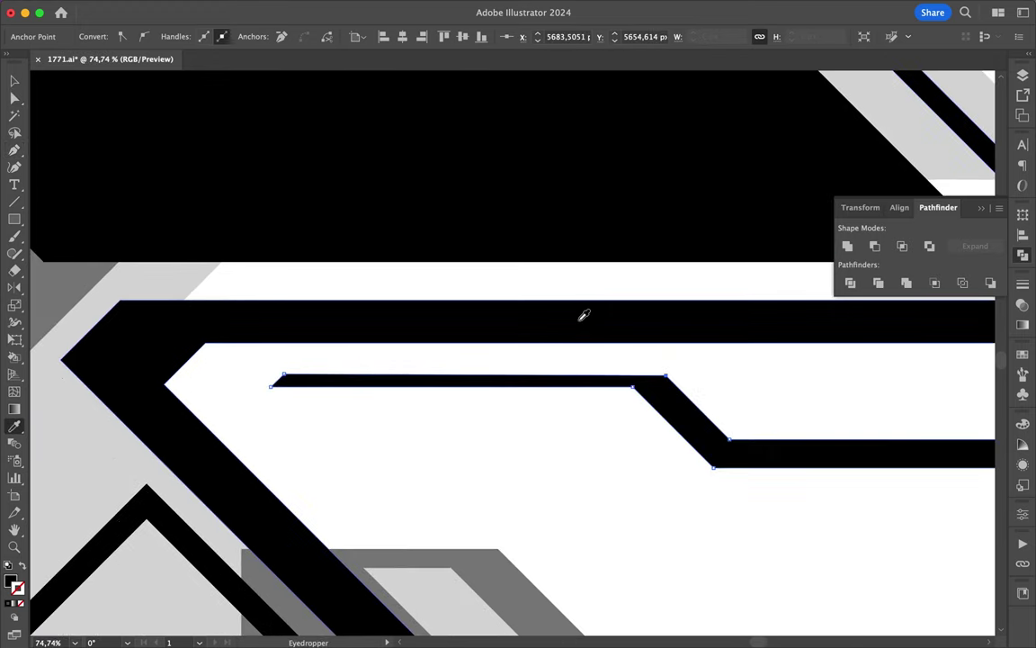
Select the hooked arm's anchors and shift the diagonal arm and tip left.
key(a)
scroll(578, 353, up, 2)
scroll(571, 347, up, 2)
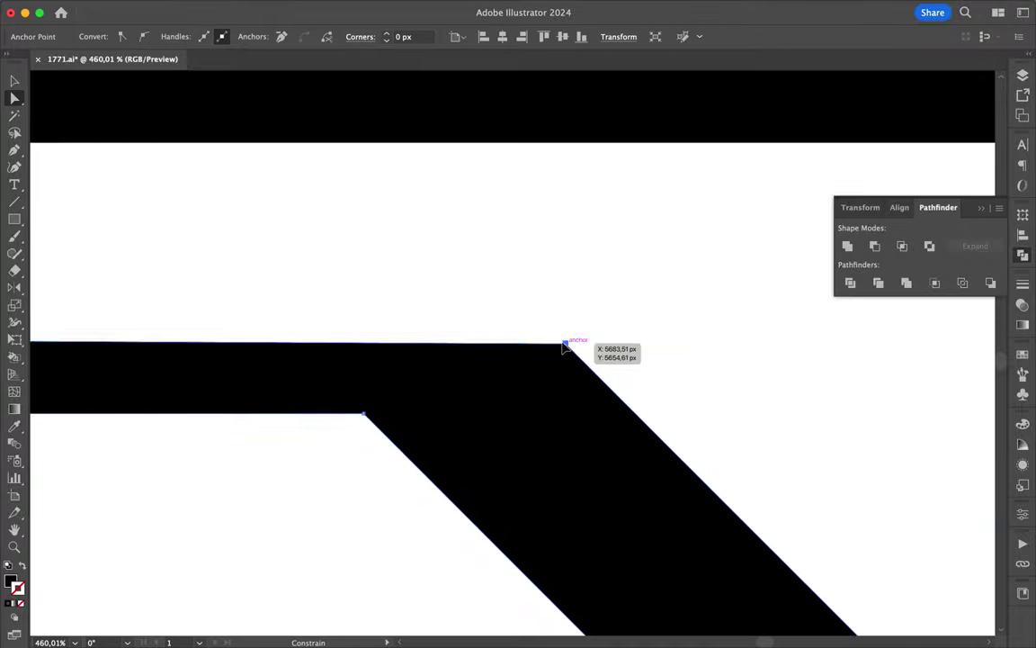
scroll(556, 340, up, 2)
scroll(630, 338, down, 5)
scroll(747, 351, down, 3)
click(799, 370)
scroll(584, 395, down, 2)
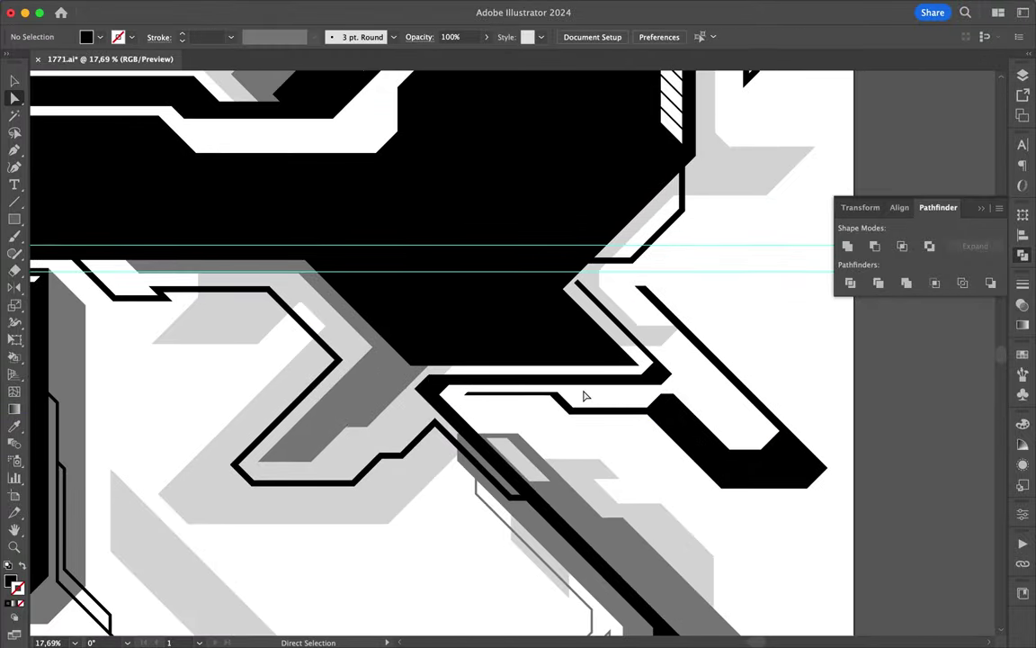
mouse_move(441, 287)
mouse_down()
mouse_move(805, 485)
mouse_move(780, 468)
mouse_up()
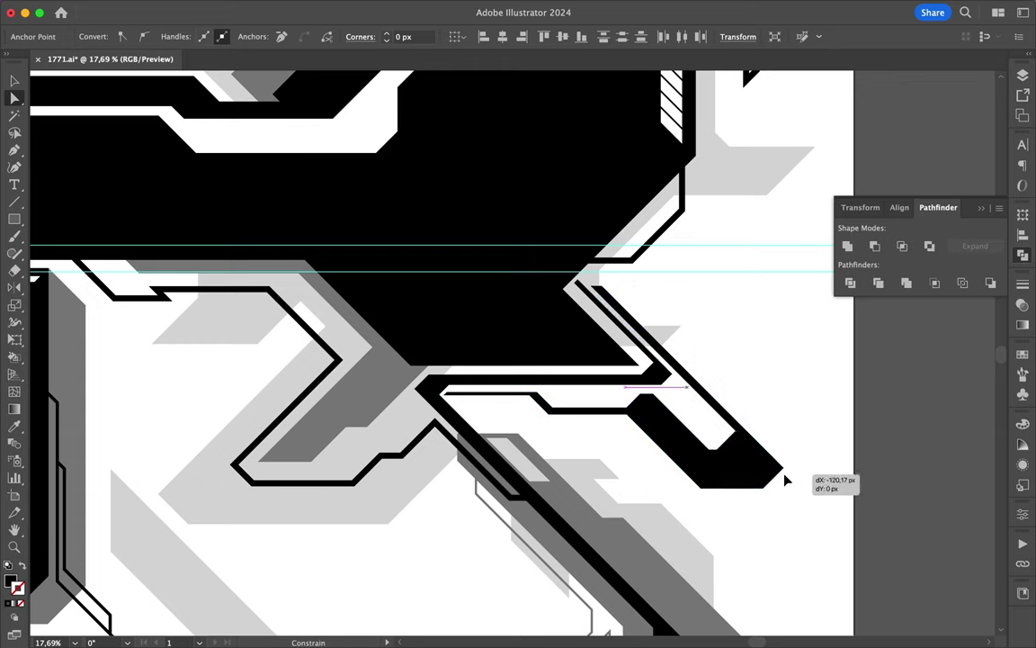
click(684, 393)
scroll(683, 392, up, 4)
scroll(398, 365, down, 5)
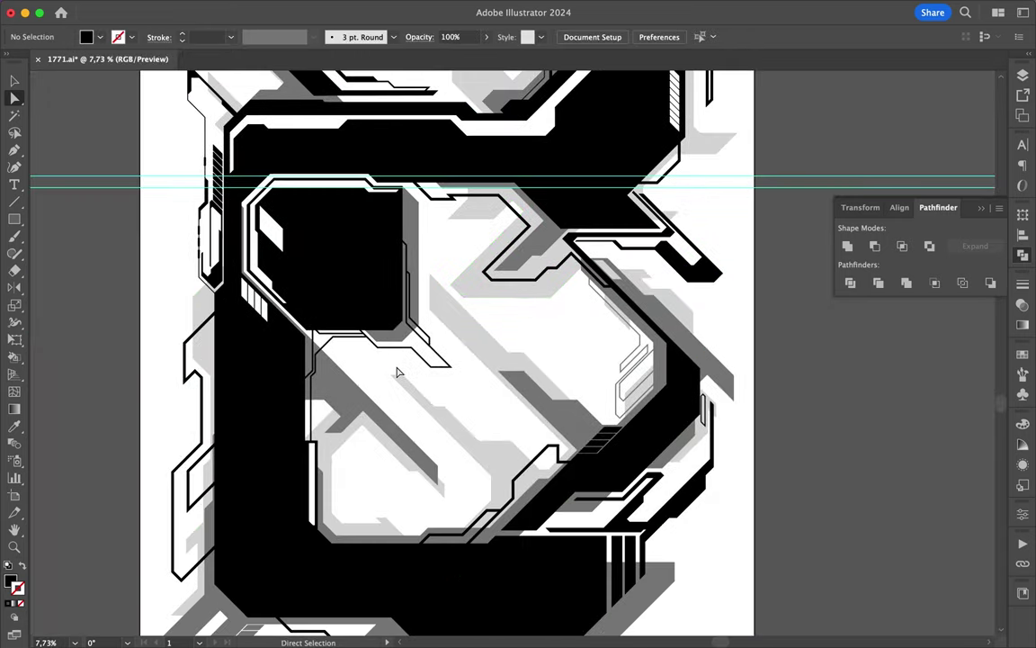
scroll(397, 369, down, 1)
scroll(351, 361, up, 2)
Draw a closed capsule shape in the lower bowl and align its corner.
key(p)
click(340, 350)
click(388, 305)
click(404, 305)
click(405, 485)
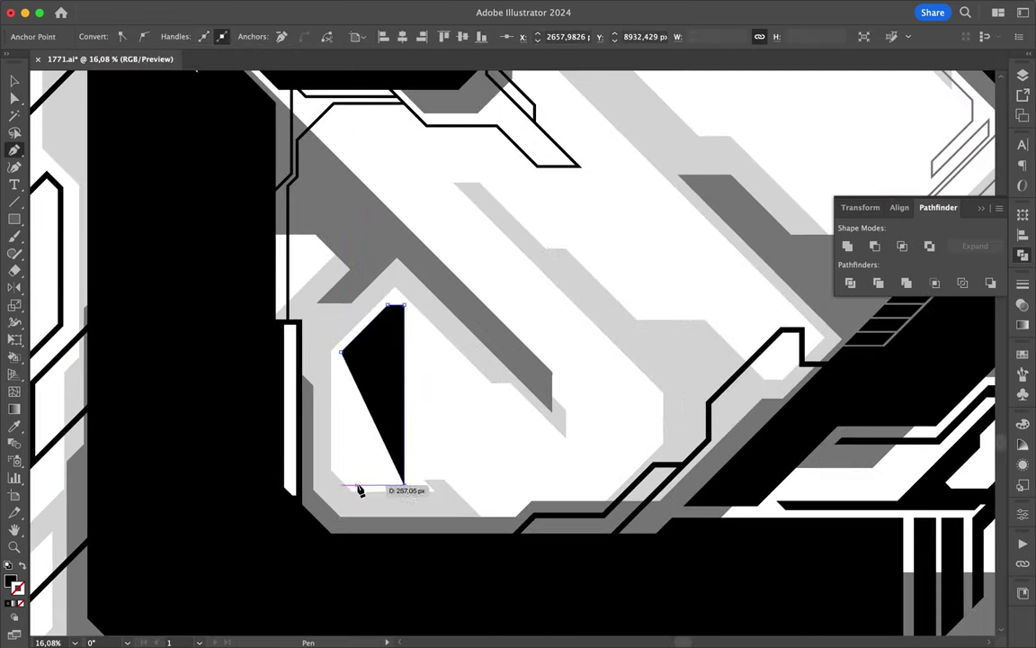
click(340, 467)
click(340, 351)
scroll(331, 462, up, 3)
key(a)
mouse_move(387, 509)
mouse_down()
mouse_move(268, 337)
mouse_move(287, 351)
mouse_up()
Swap the capsule's black fill into a thick black outline.
scroll(397, 551, up, 9)
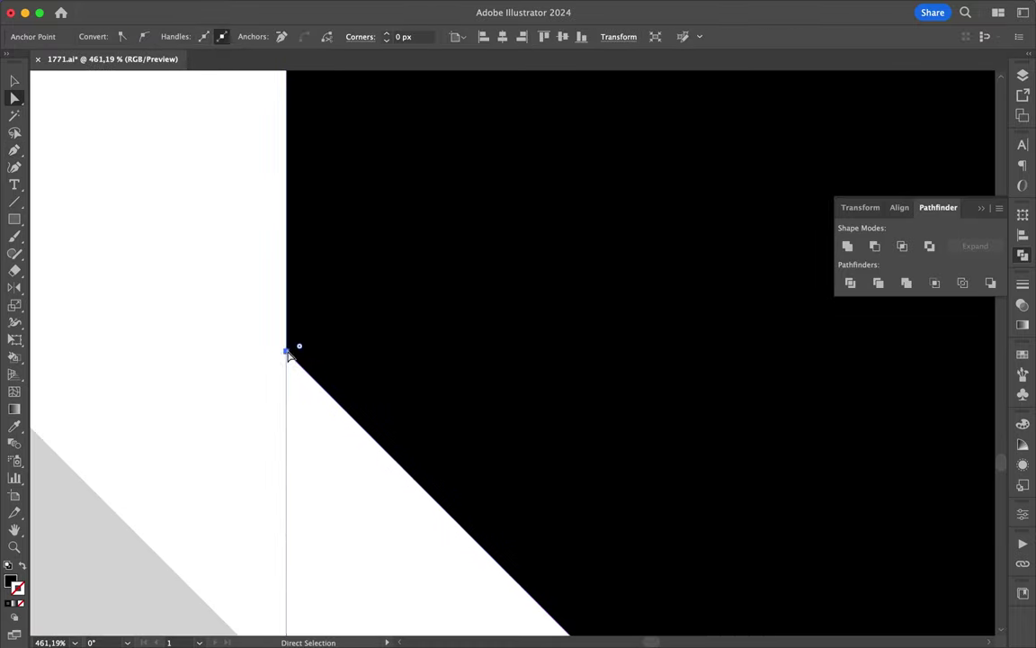
scroll(254, 521, down, 5)
scroll(502, 491, down, 5)
key(shift+x)
scroll(315, 483, up, 2)
click(315, 483)
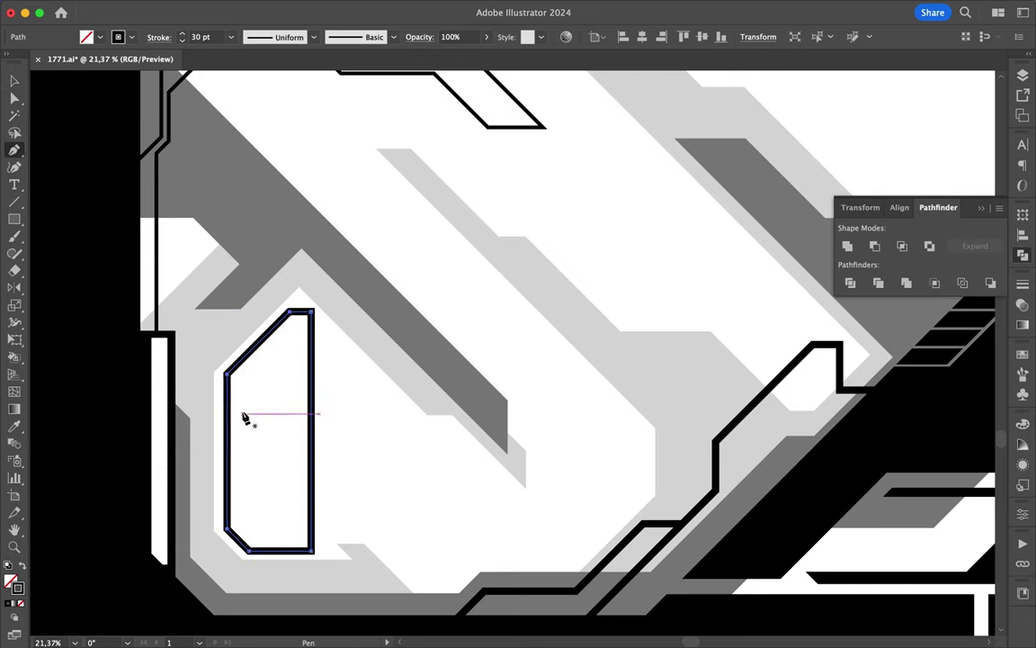
Draw an inner outline inside the capsule matching the outer stroke.
click(226, 388)
click(266, 350)
click(277, 552)
click(226, 388)
scroll(422, 316, down, 3)
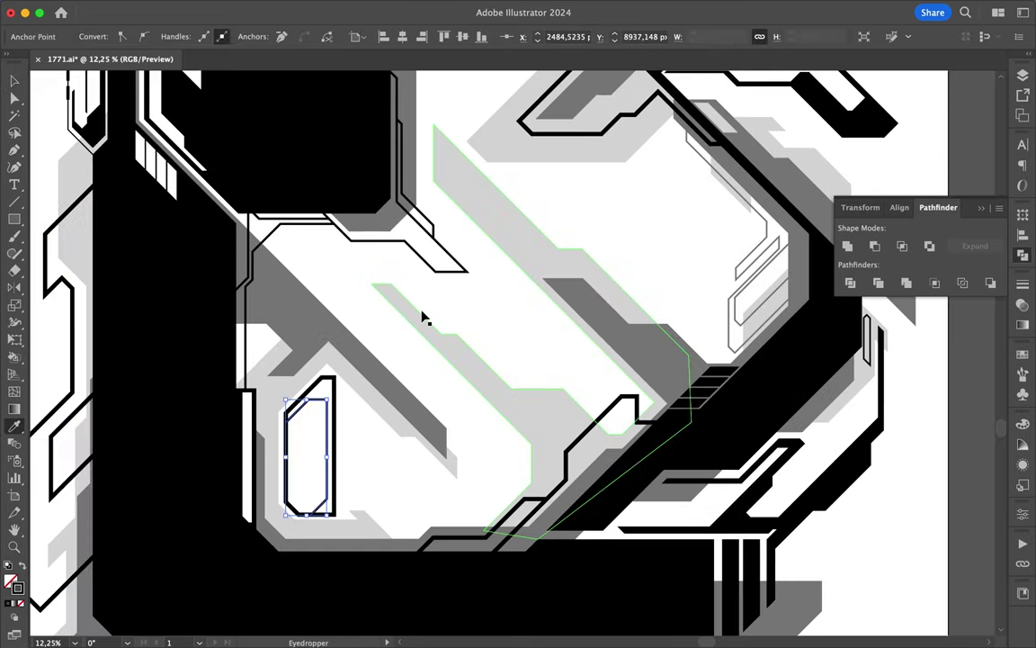
key(v)
key(ctrl+shift+a)
scroll(364, 469, up, 3)
Draw an angled side tab beside the capsule, filled solid black.
key(p)
click(323, 512)
click(323, 443)
drag(336, 428, 335, 353)
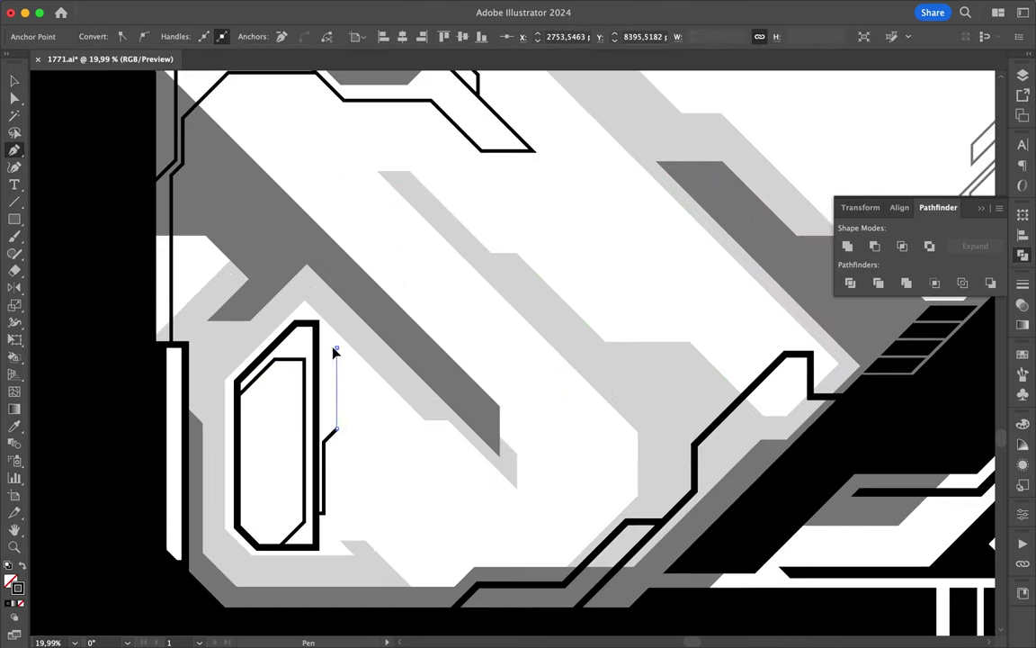
click(323, 512)
key(v)
key(ctrl+shift+a)
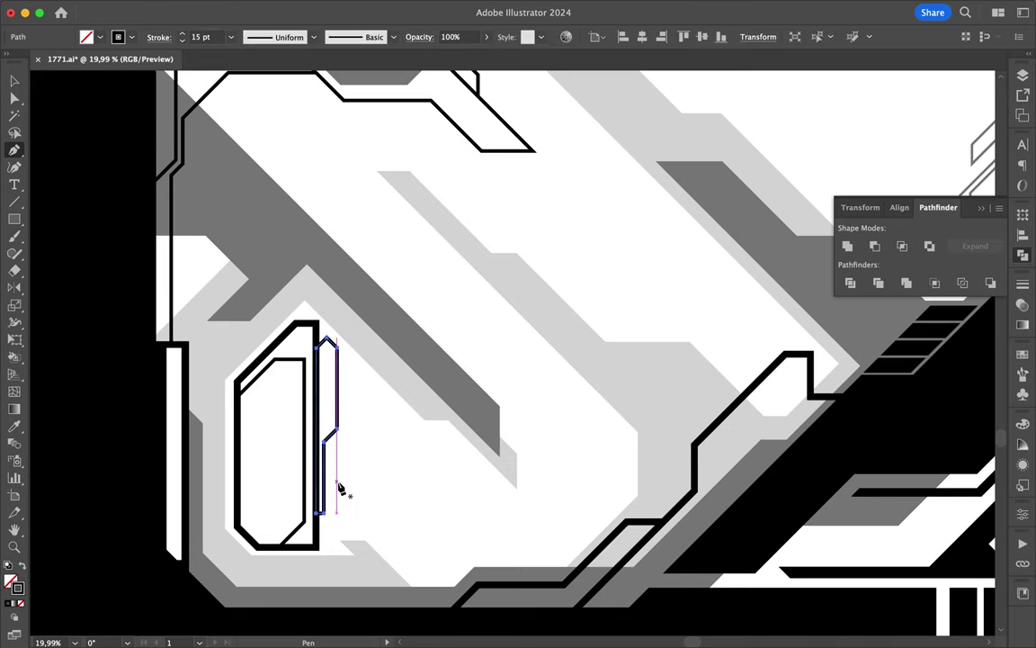
scroll(349, 388, up, 3)
scroll(340, 412, down, 2)
Inspect the black side tab's anchors with Direct Selection.
key(a)
click(358, 360)
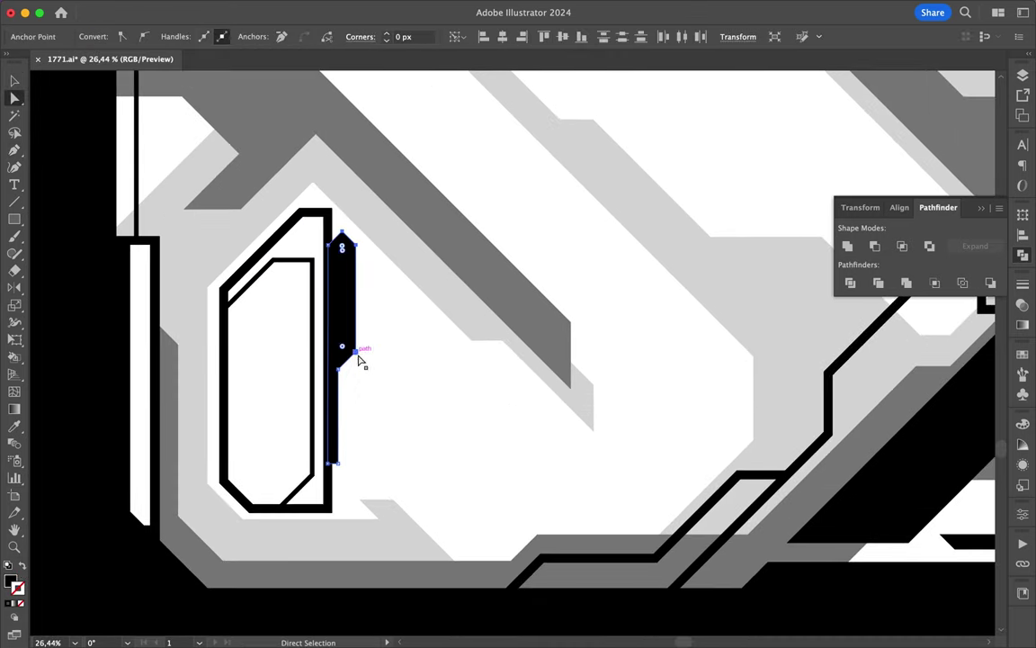
key(ctrl+shift+a)
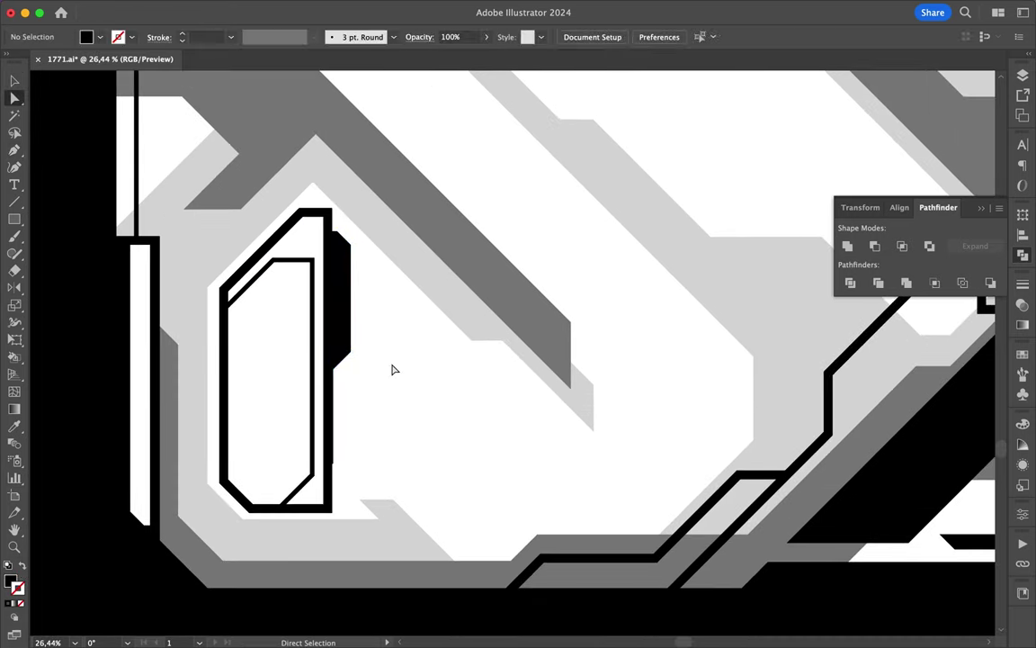
scroll(426, 430, down, 3)
scroll(363, 440, up, 3)
click(435, 351)
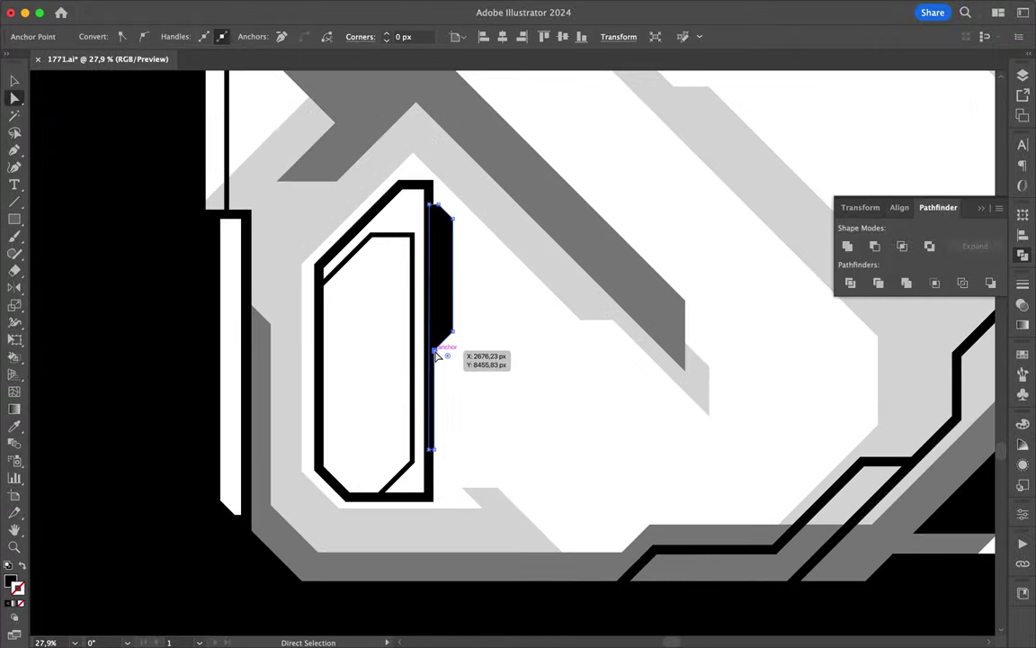
key(ctrl+shift+a)
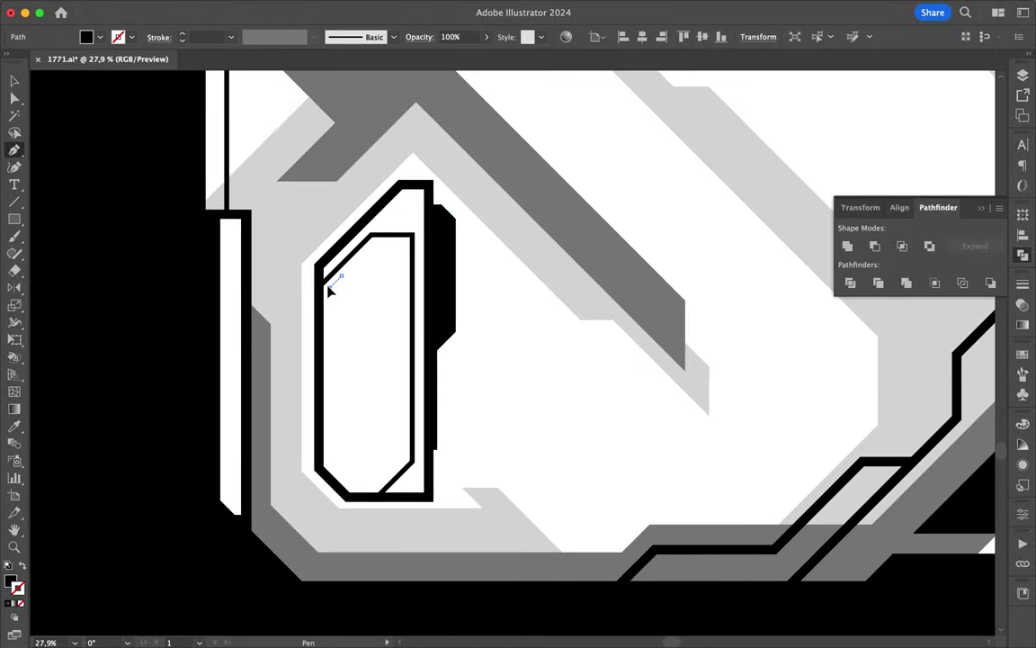
Draw a wedge in the capsule's corner and align its anchors to the inner edge.
click(330, 291)
click(329, 463)
click(357, 272)
scroll(351, 279, up, 3)
scroll(334, 300, up, 3)
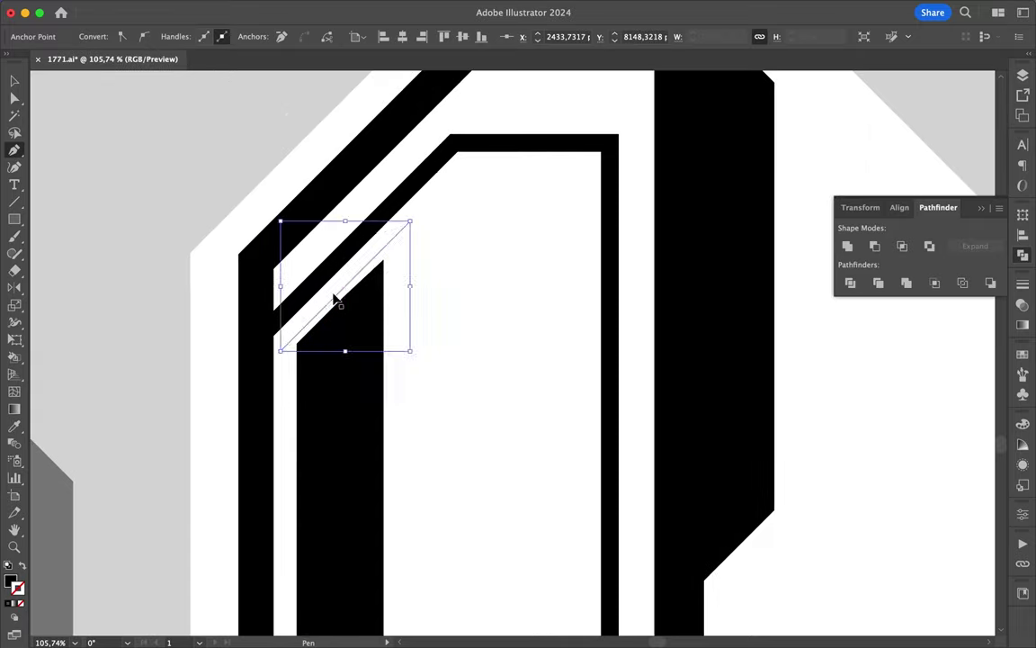
drag(301, 348, 270, 369)
scroll(400, 271, up, 5)
drag(377, 297, 375, 286)
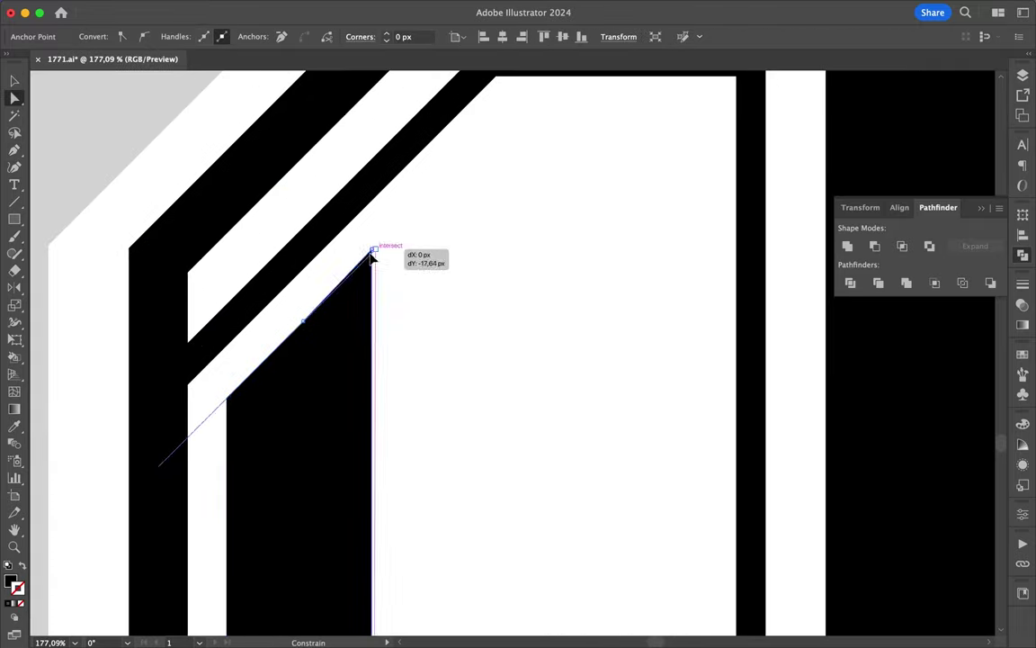
drag(232, 359, 234, 348)
click(412, 348)
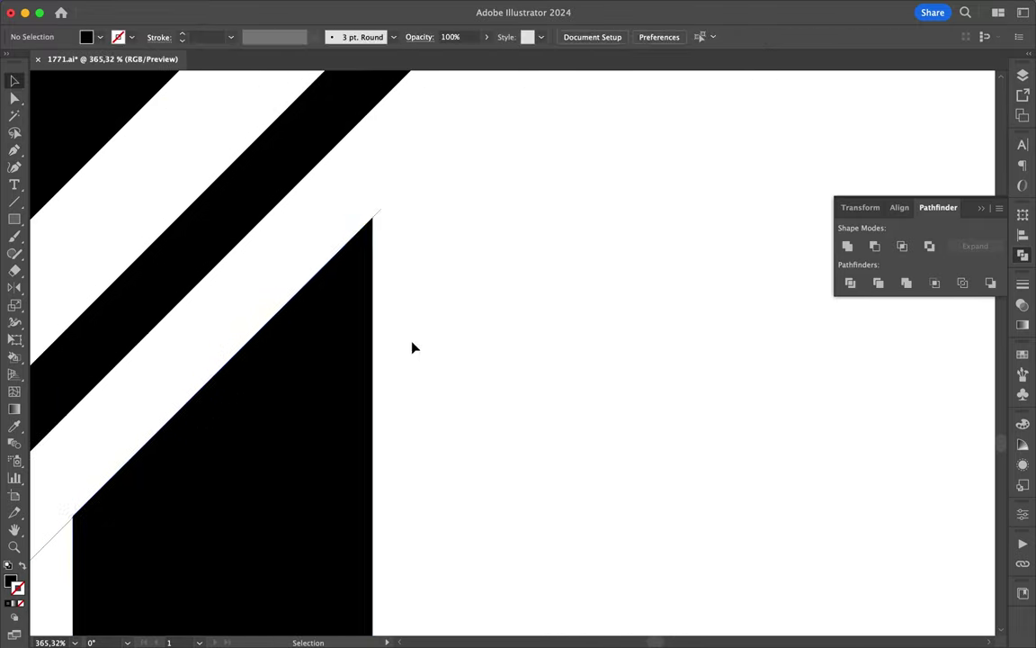
Check a corner anchor of the finished wedge.
scroll(412, 347, up, 6)
click(149, 495)
scroll(139, 521, down, 6)
scroll(224, 450, down, 8)
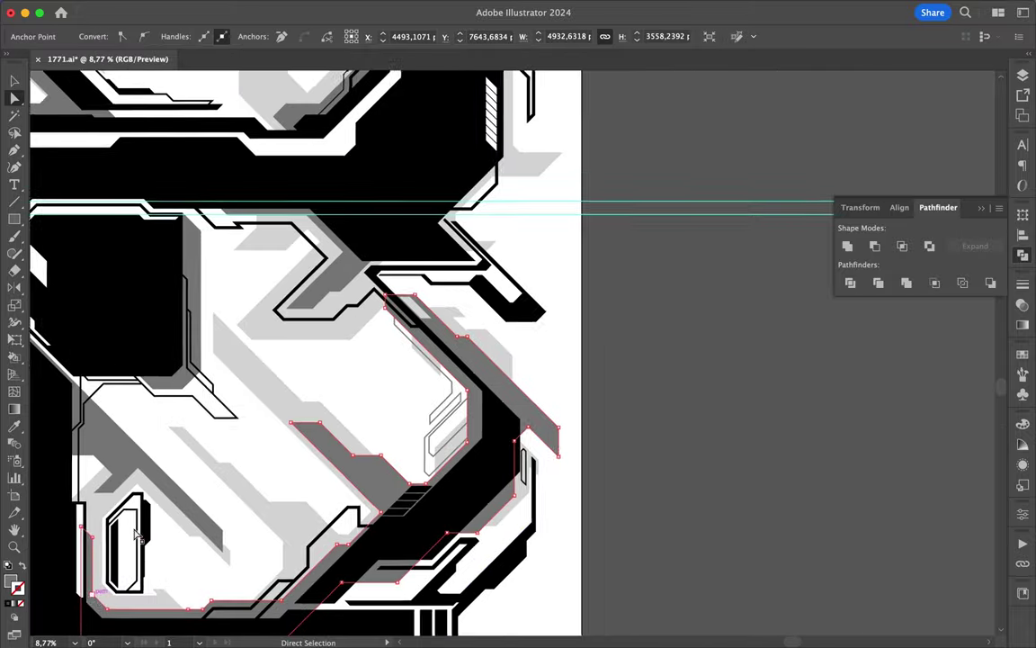
scroll(302, 392, down, 4)
Draw an inner detail path and give it the white outline style on Layer 1.
scroll(225, 261, up, 2)
key(p)
click(231, 362)
click(261, 362)
click(262, 240)
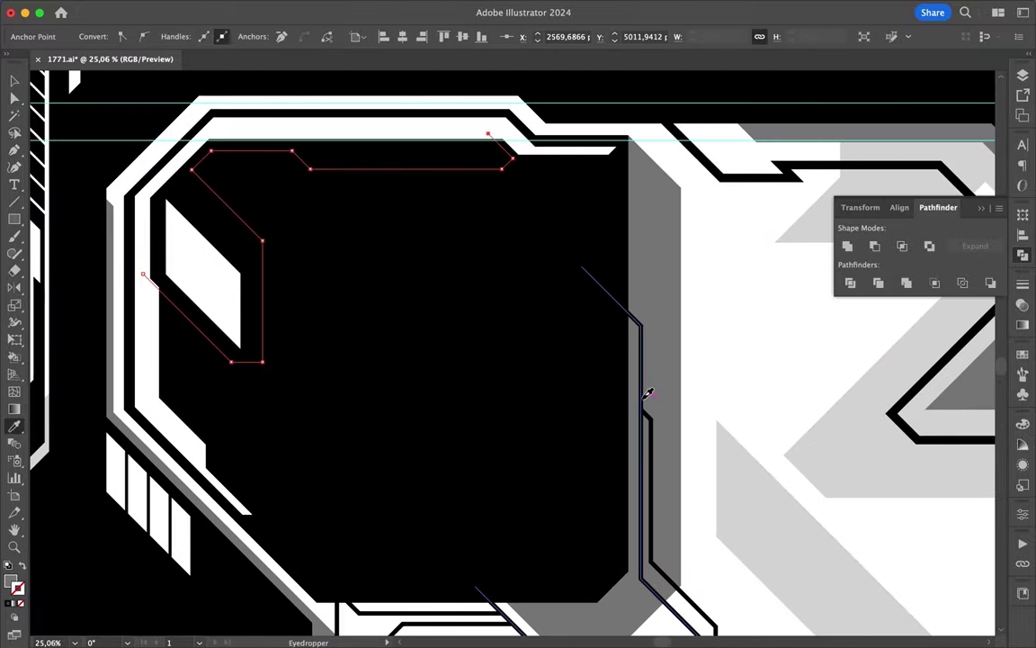
key(i)
click(1023, 75)
click(993, 117)
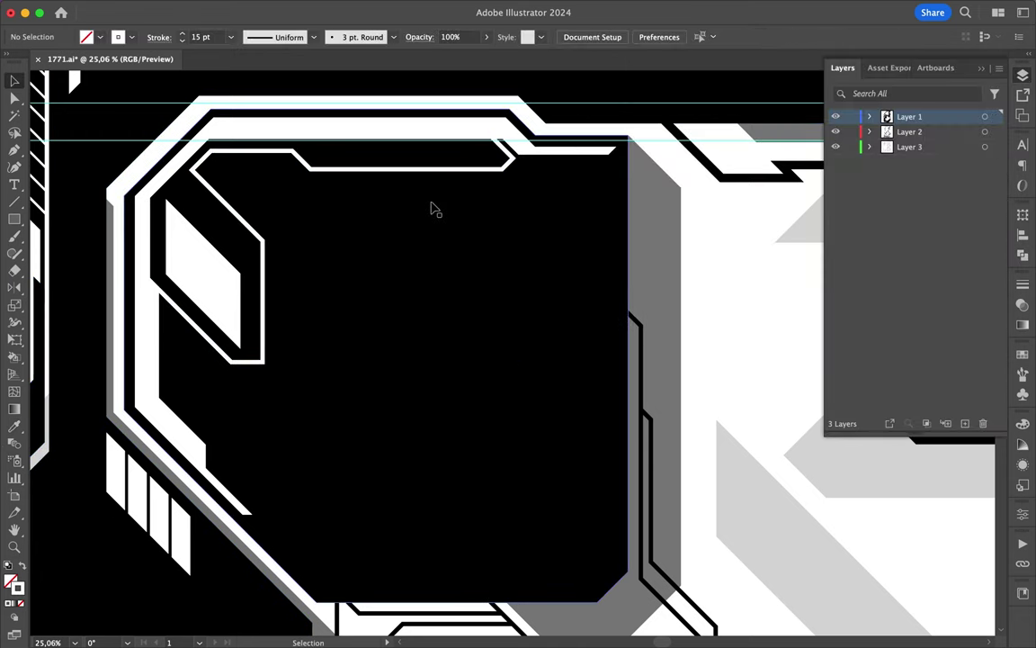
Draw an outline path around the inset shape inside the black block.
key(p)
scroll(430, 206, up, 2)
click(256, 410)
click(289, 410)
click(289, 325)
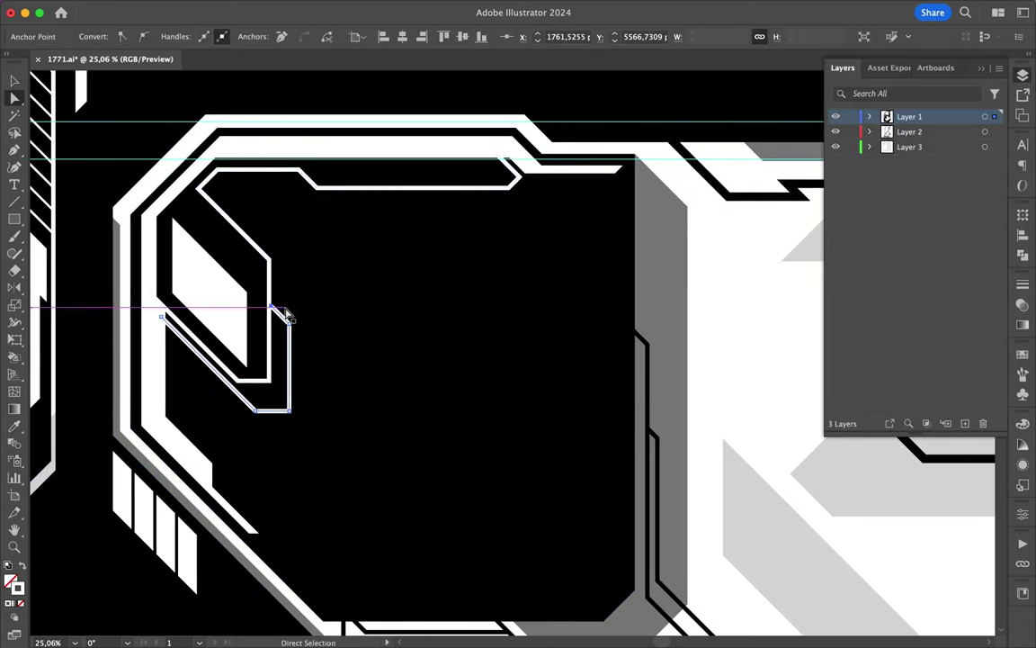
scroll(284, 312, up, 3)
Set the new outline's stroke weight to 7 pt.
click(266, 305)
key(v)
click(1023, 284)
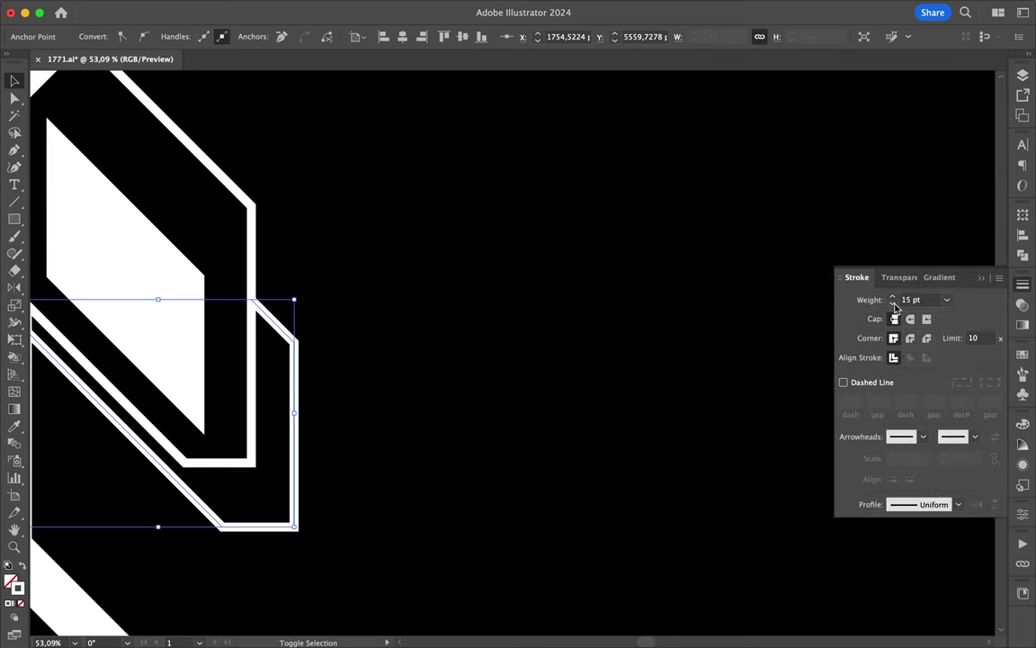
click(893, 299)
click(893, 304)
scroll(358, 374, down, 3)
scroll(208, 416, up, 4)
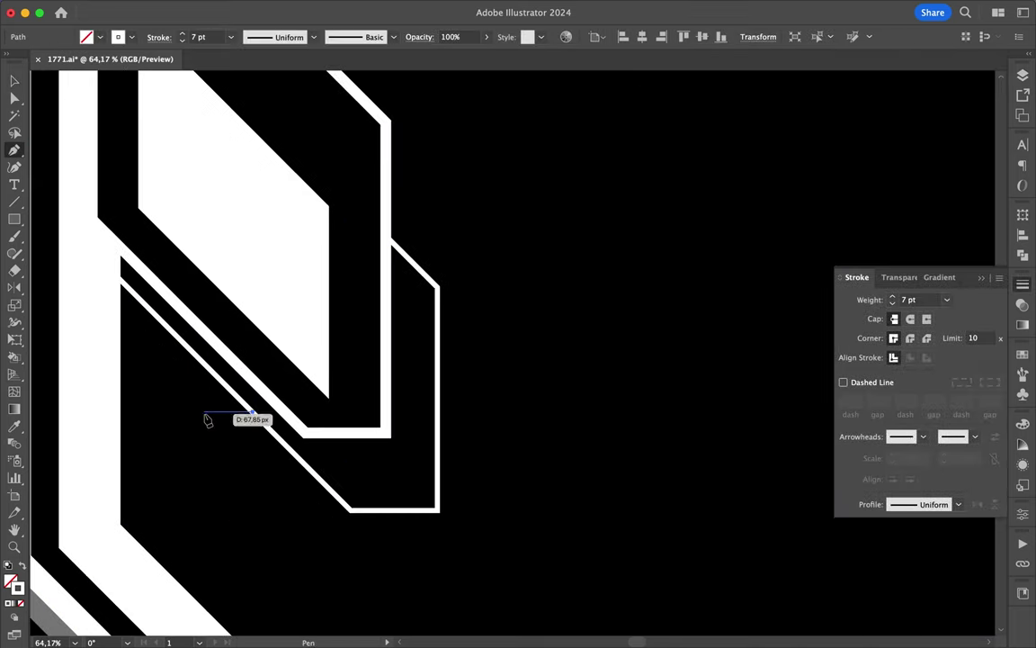
Add a thin line beside the inset and nudge the white parallelogram slightly left.
key(p)
click(205, 411)
click(135, 344)
scroll(127, 530, down, 3)
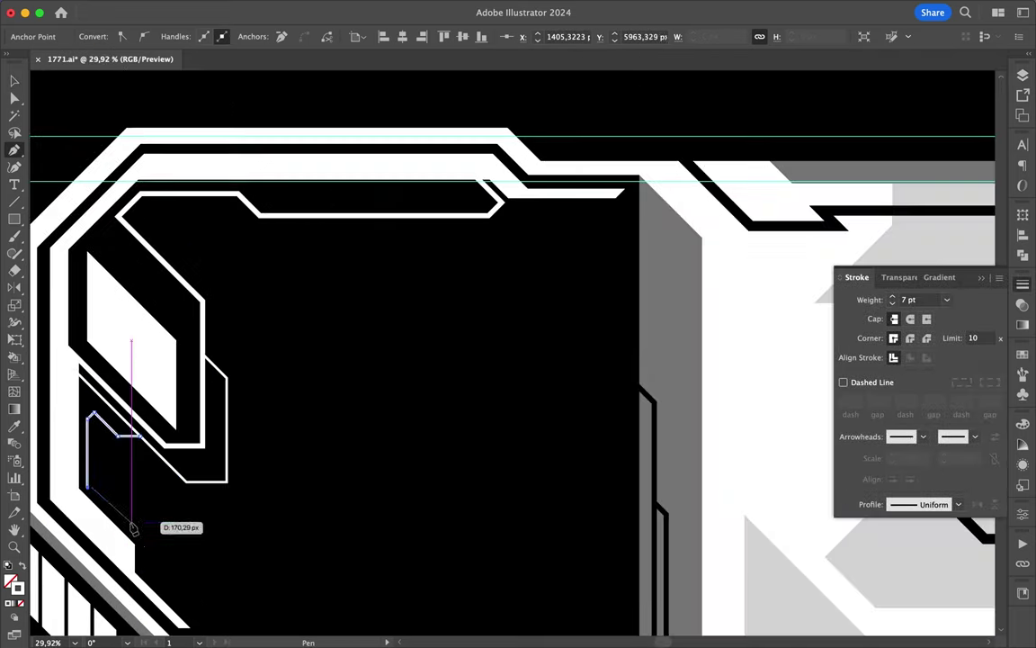
key(v)
click(194, 526)
drag(153, 360, 145, 358)
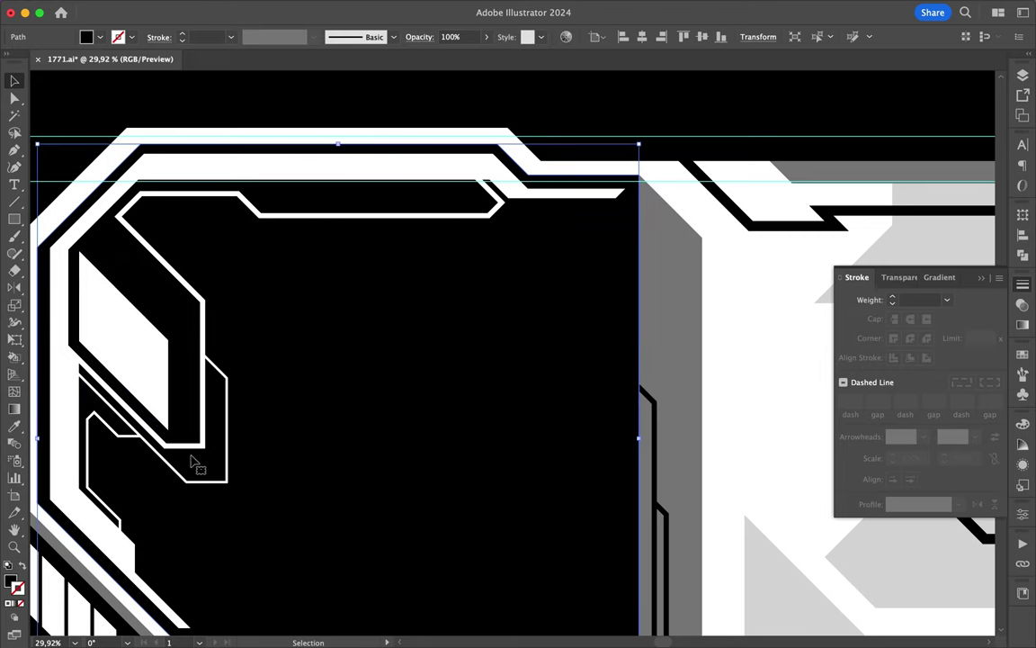
Draw stepped circuit-style outlines along and under the top bar.
key(p)
click(267, 203)
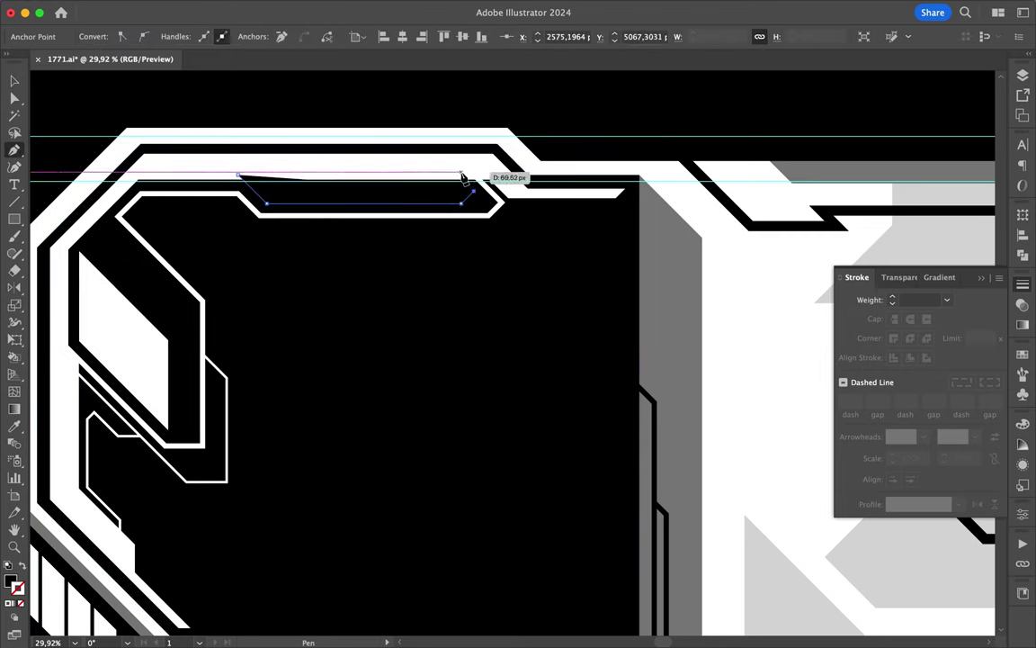
click(461, 174)
click(237, 173)
click(290, 216)
click(299, 225)
click(381, 225)
click(401, 246)
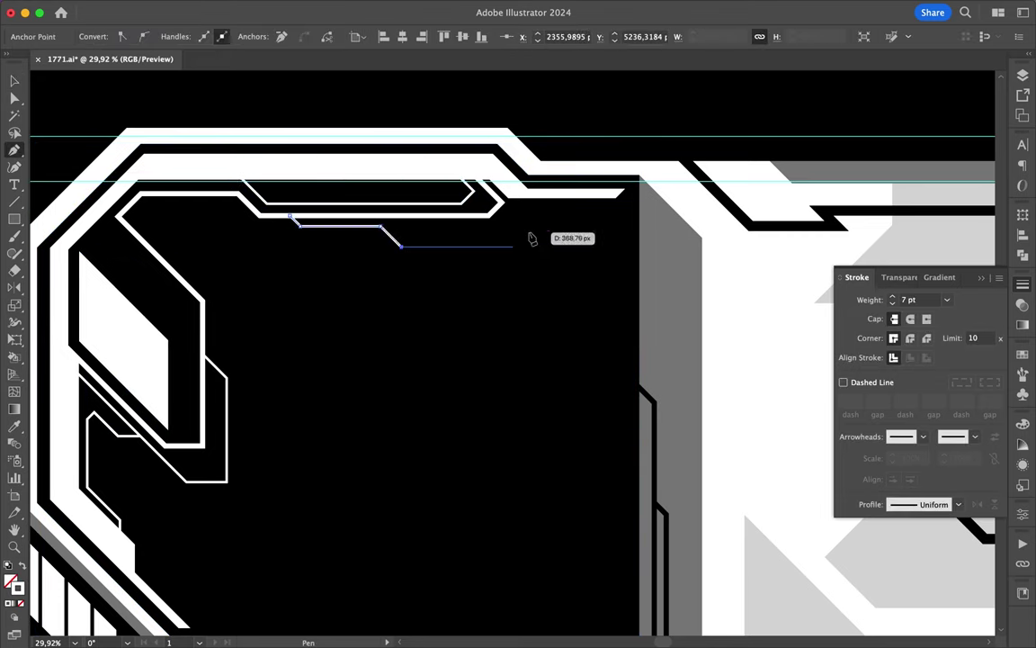
click(569, 208)
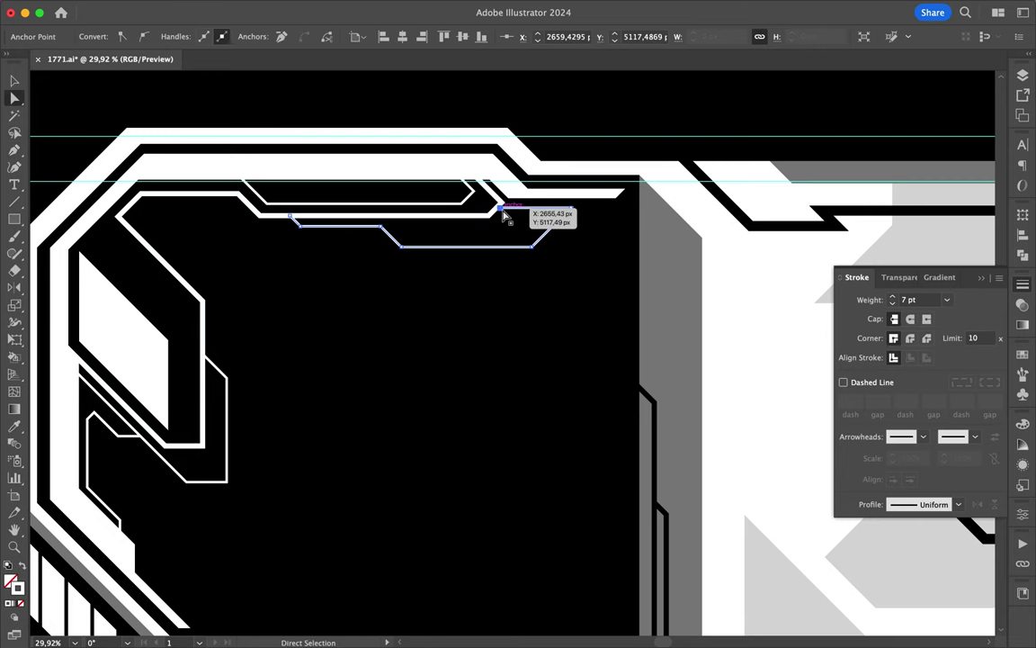
click(453, 236)
scroll(452, 236, down, 5)
scroll(441, 514, up, 3)
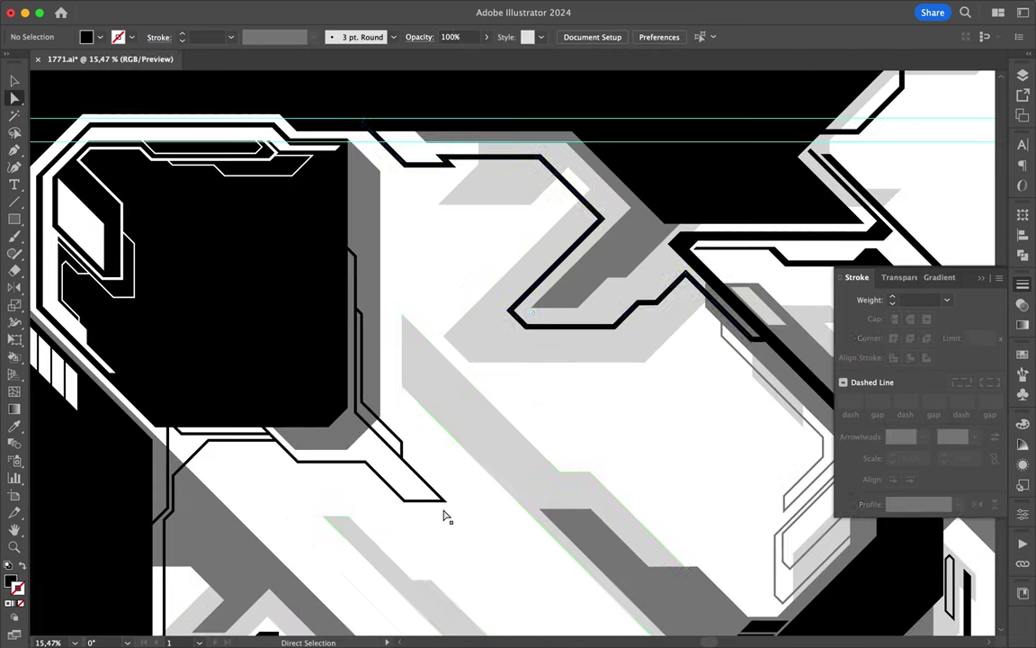
Draw black 15 pt circuit line segments beside the letter's stem.
click(288, 419)
drag(321, 450, 360, 454)
scroll(420, 400, down, 5)
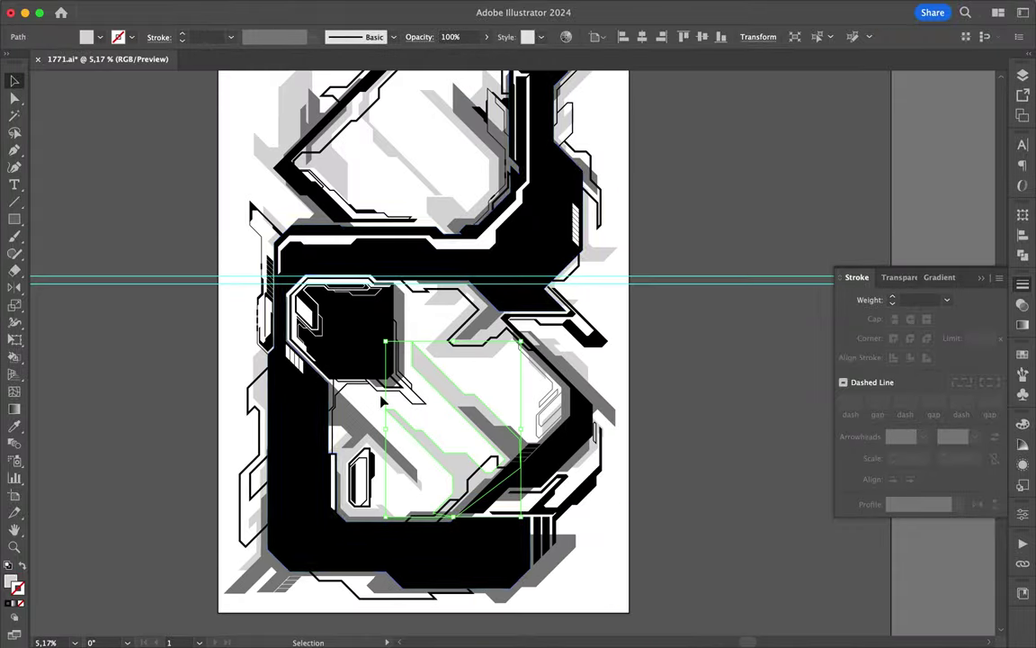
scroll(381, 398, up, 5)
key(p)
click(255, 342)
drag(199, 398, 220, 407)
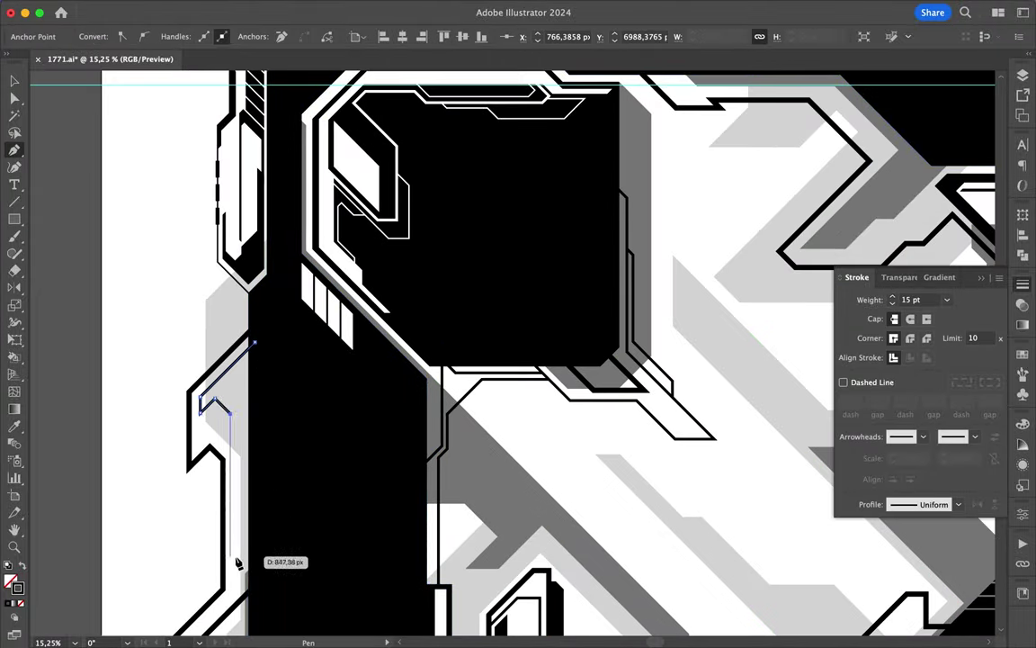
drag(237, 562, 258, 535)
Extend the circuit line down the stem's left edge and adjust one anchor.
scroll(288, 530, down, 3)
click(274, 494)
scroll(274, 495, down, 2)
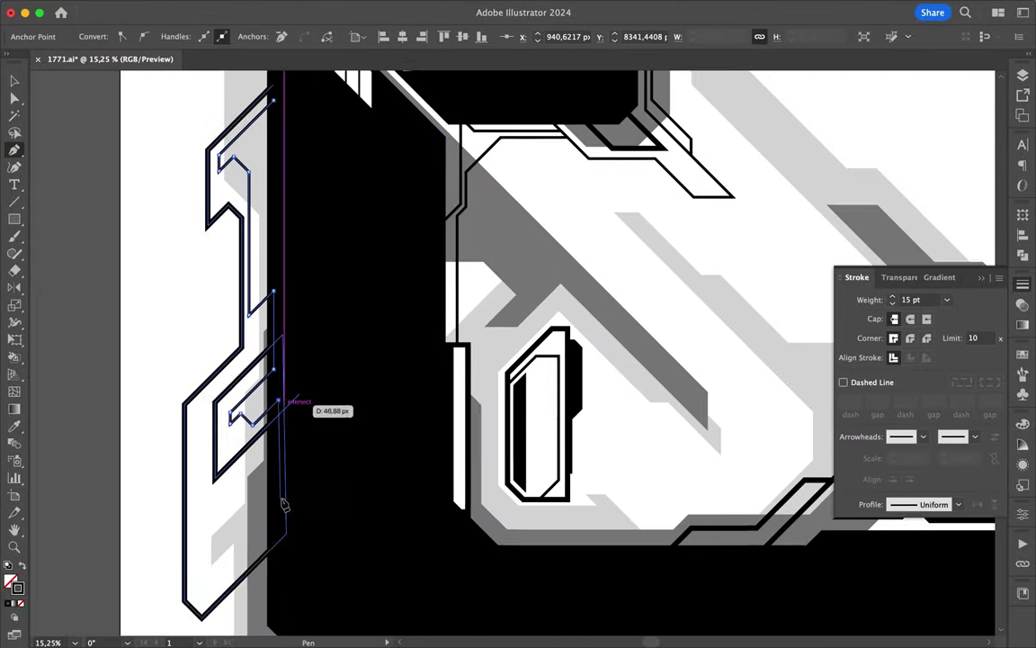
drag(280, 459, 228, 527)
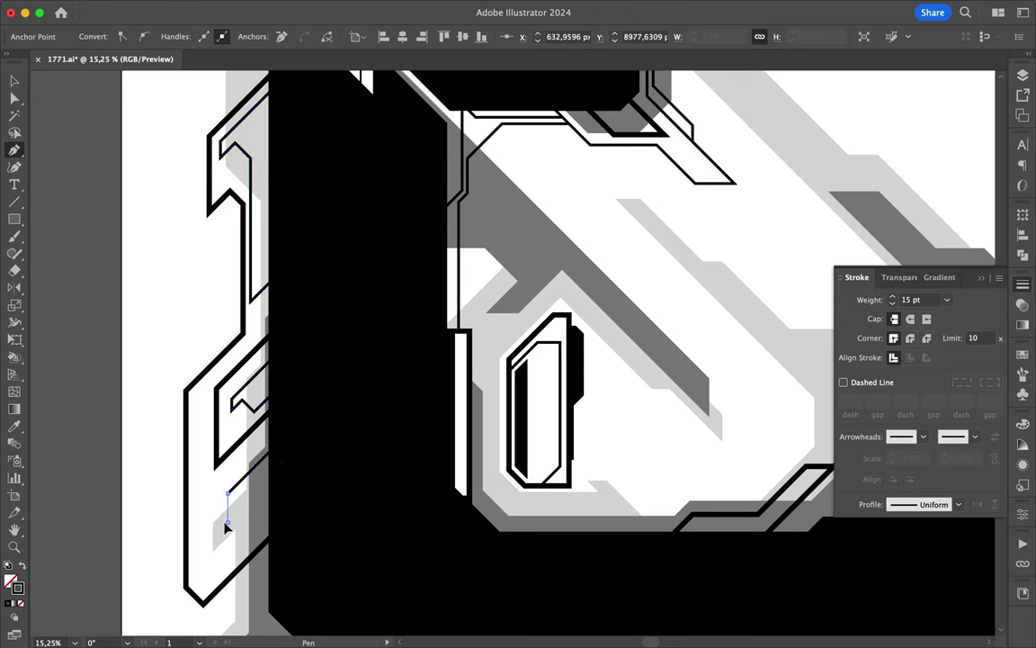
scroll(227, 528, down, 1)
key(a)
shift+drag(230, 435, 236, 441)
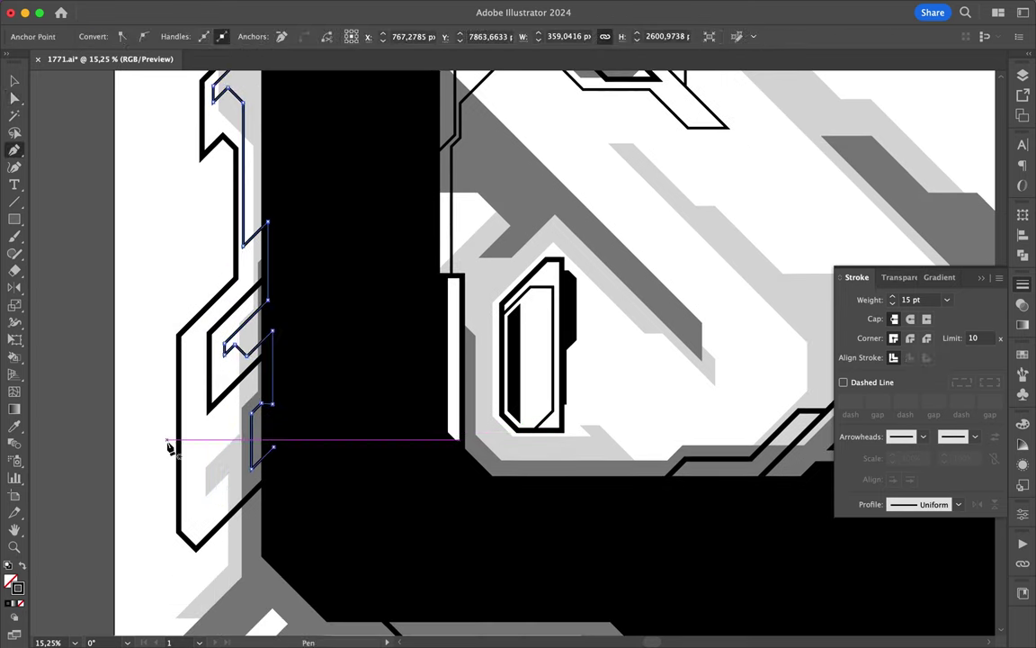
Draw a vertical black line left of the stem, ending near its base.
key(p)
click(171, 346)
drag(171, 566, 175, 583)
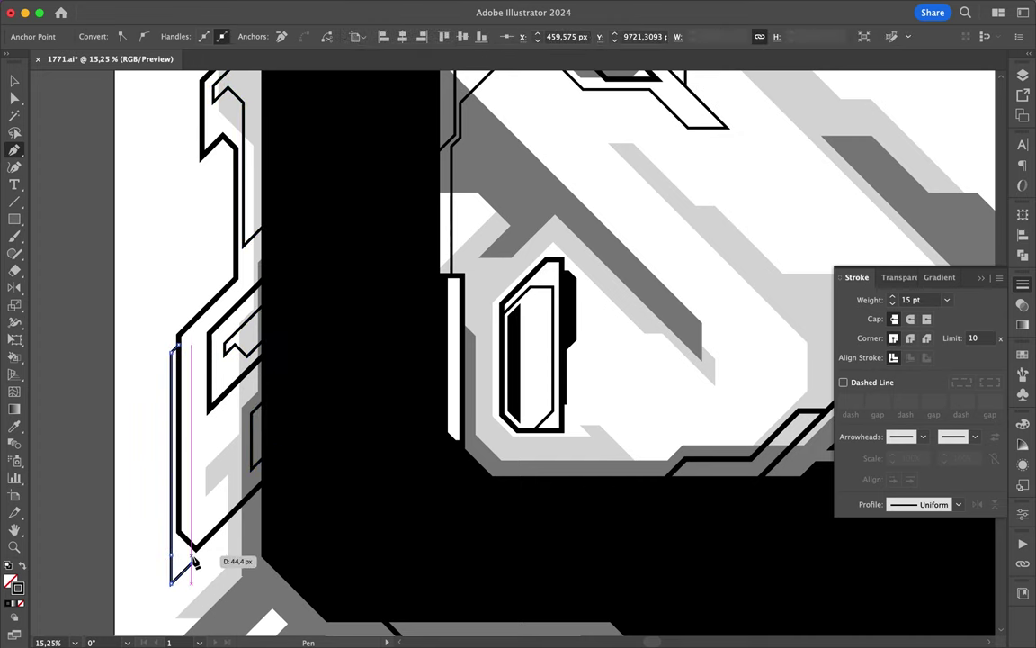
drag(220, 629, 258, 567)
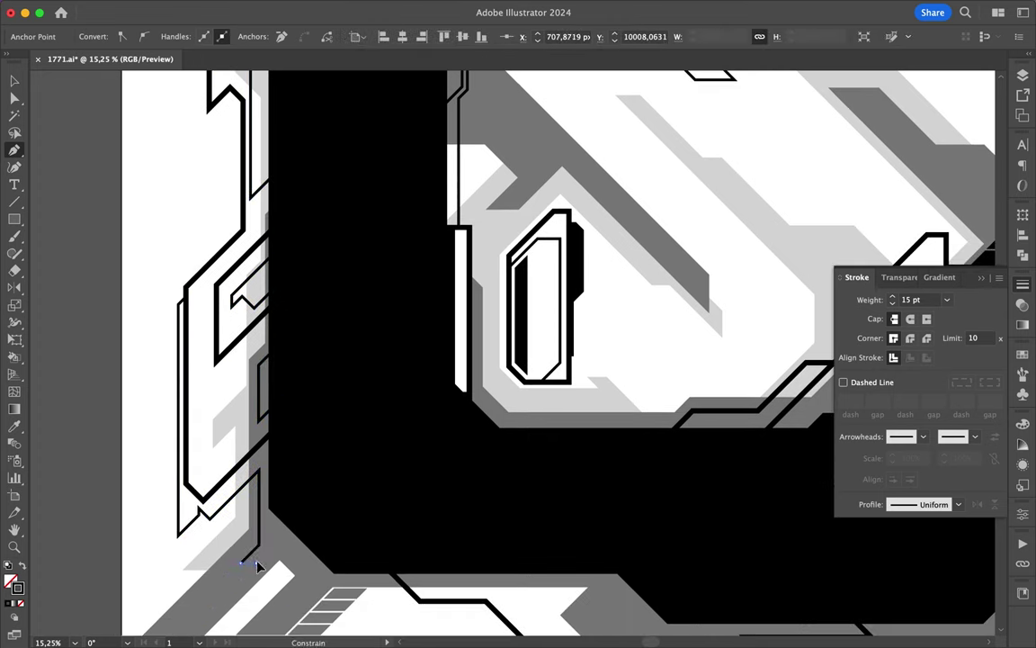
key(Escape)
scroll(125, 487, down, 5)
scroll(125, 488, up, 5)
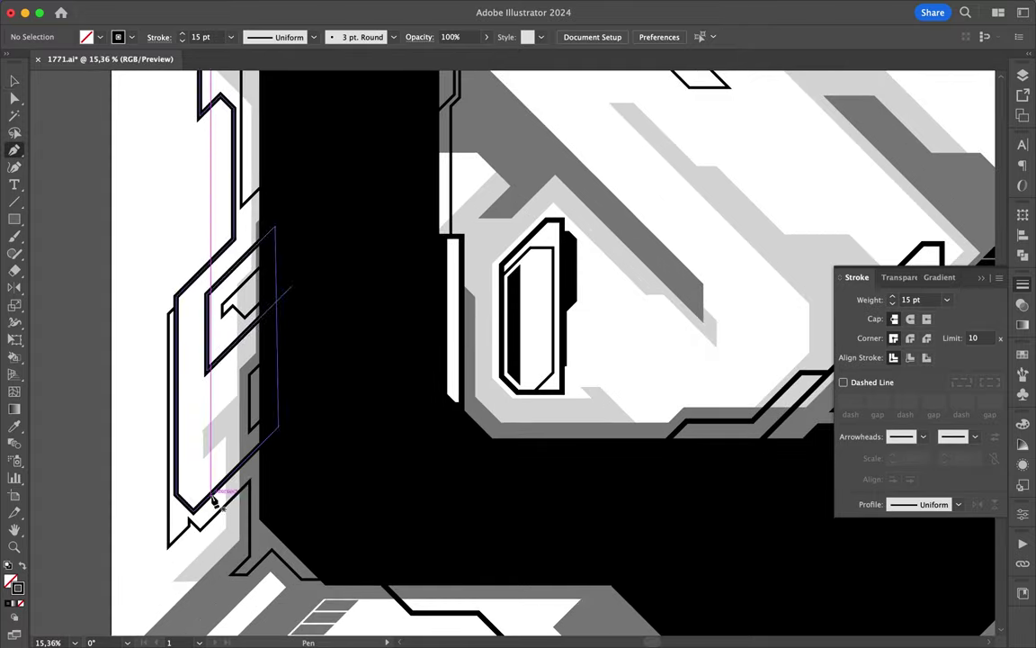
Draw a small closed black detail shape climbing the channel beside the stem.
drag(201, 481, 191, 469)
click(196, 417)
click(187, 292)
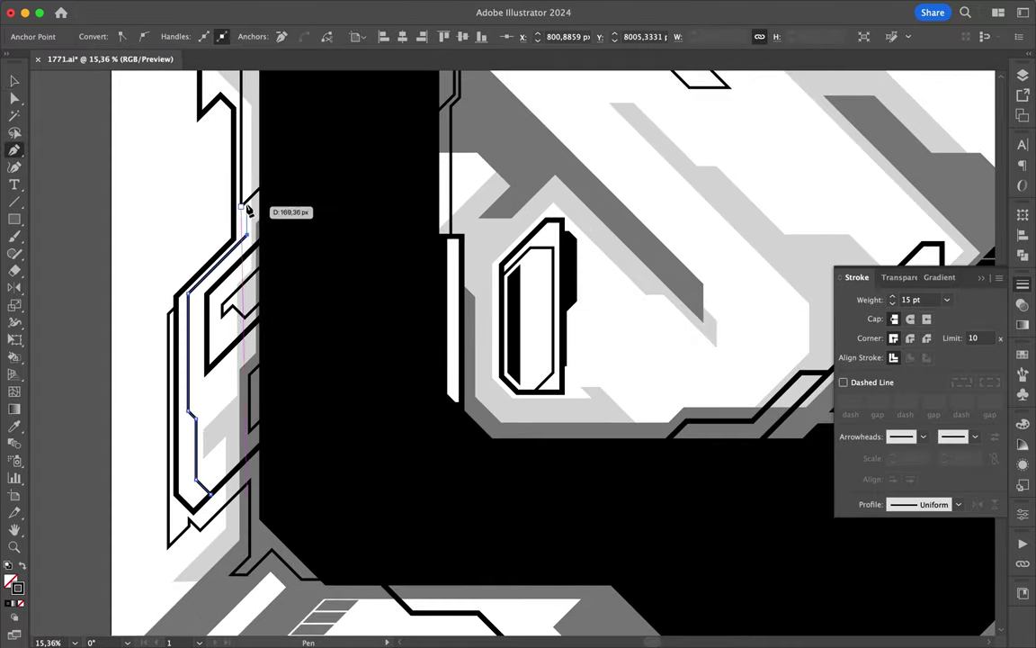
scroll(199, 205, down, 3)
scroll(213, 232, up, 6)
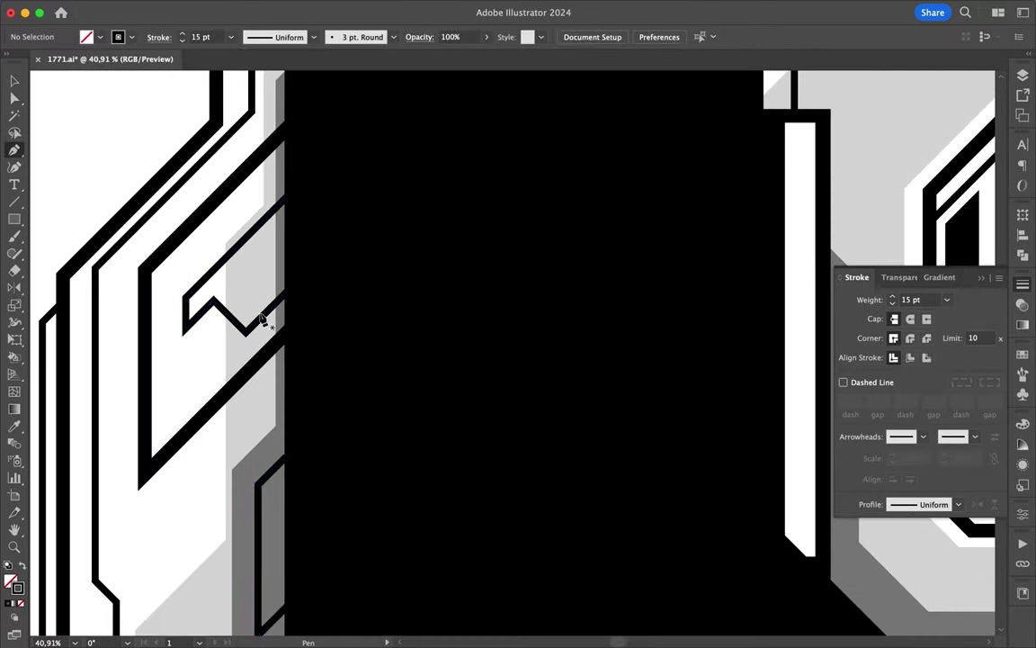
click(261, 320)
key(a)
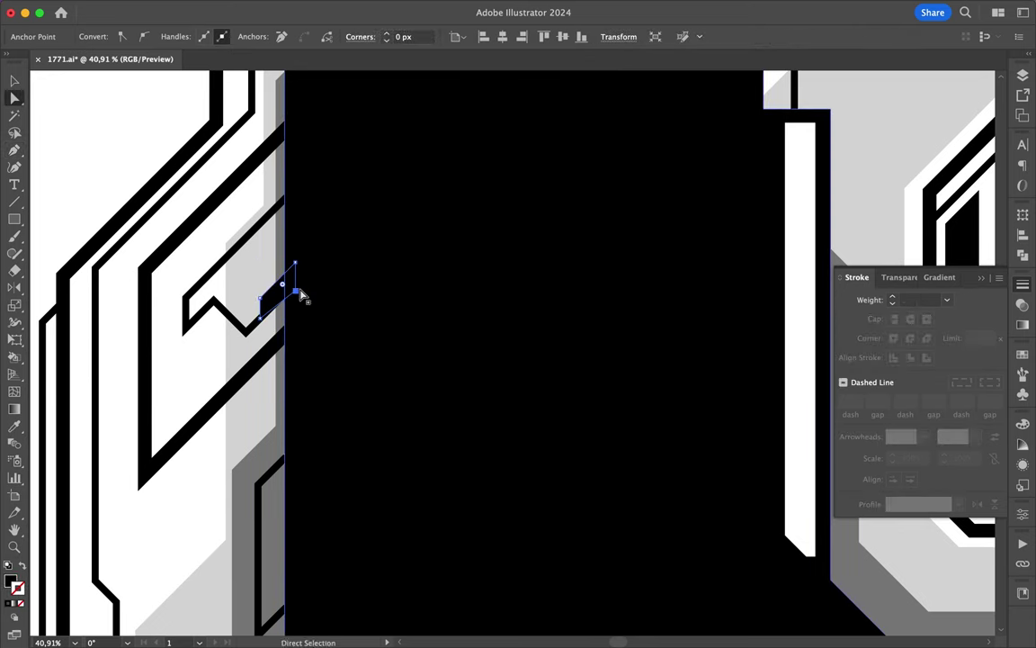
click(197, 352)
scroll(197, 352, down, 3)
scroll(163, 368, up, 1)
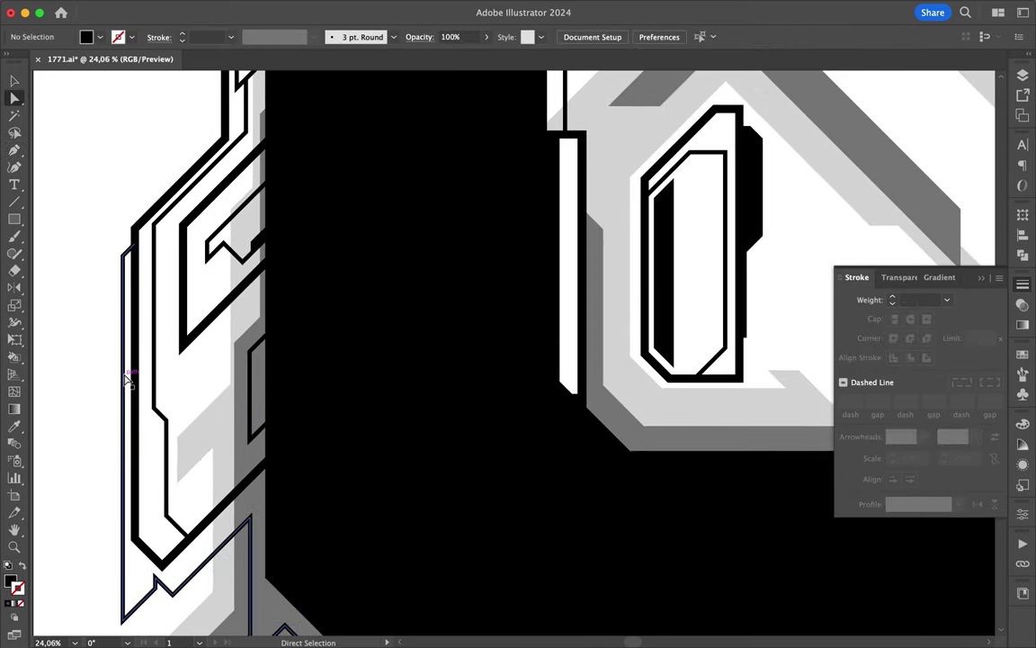
Draw a jagged black stepped shape on the far left of the stem.
click(114, 317)
click(114, 404)
click(77, 441)
click(77, 509)
click(102, 486)
click(110, 558)
scroll(126, 574, down, 3)
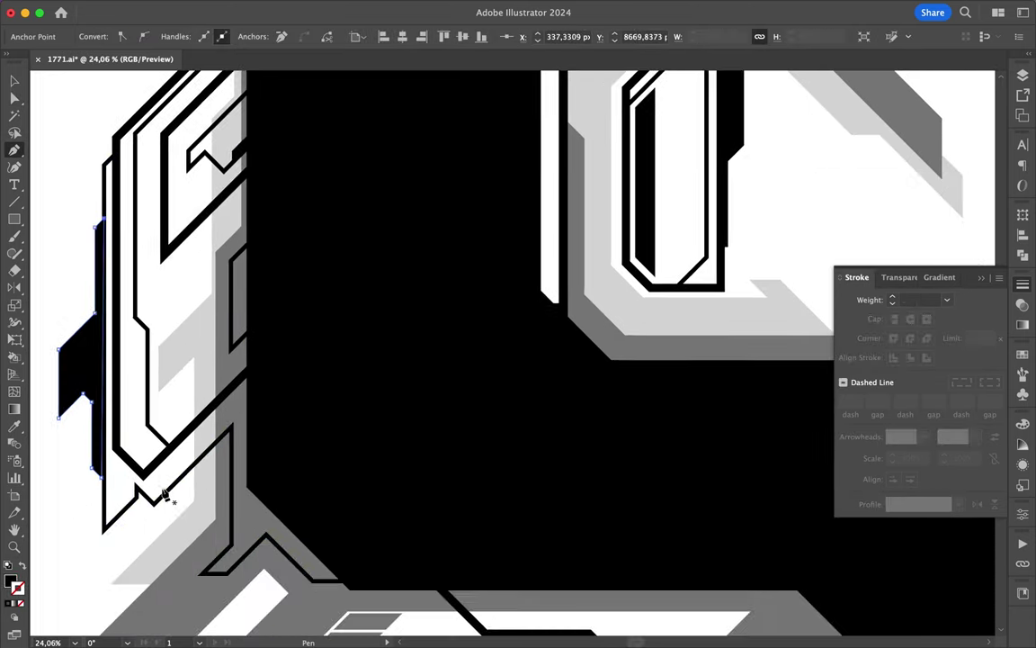
Begin a new light-gray path near the stem's base.
key(Return)
click(213, 452)
key(a)
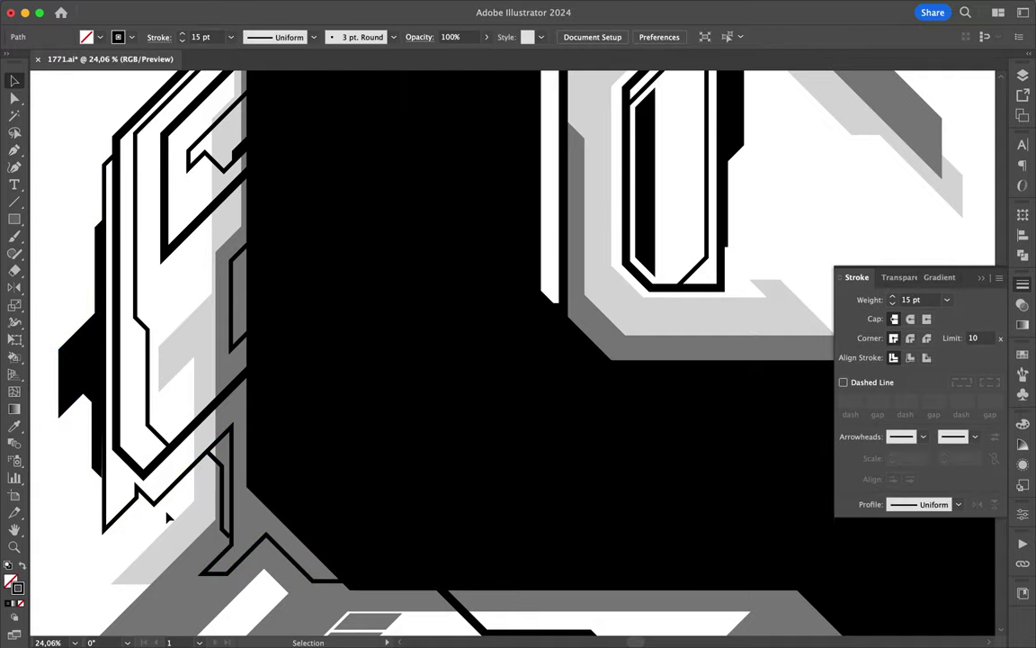
scroll(236, 549, up, 3)
click(236, 553)
scroll(236, 553, down, 3)
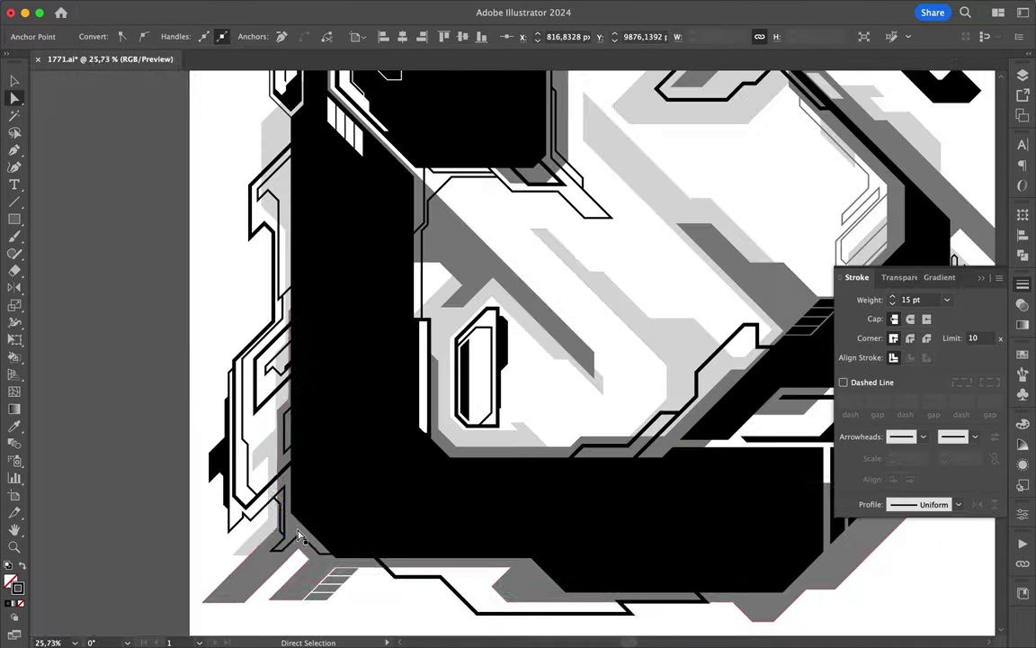
scroll(360, 405, down, 5)
scroll(429, 283, up, 4)
scroll(429, 283, up, 2)
Complete the light-gray inset shape and reposition its top corner anchor.
key(p)
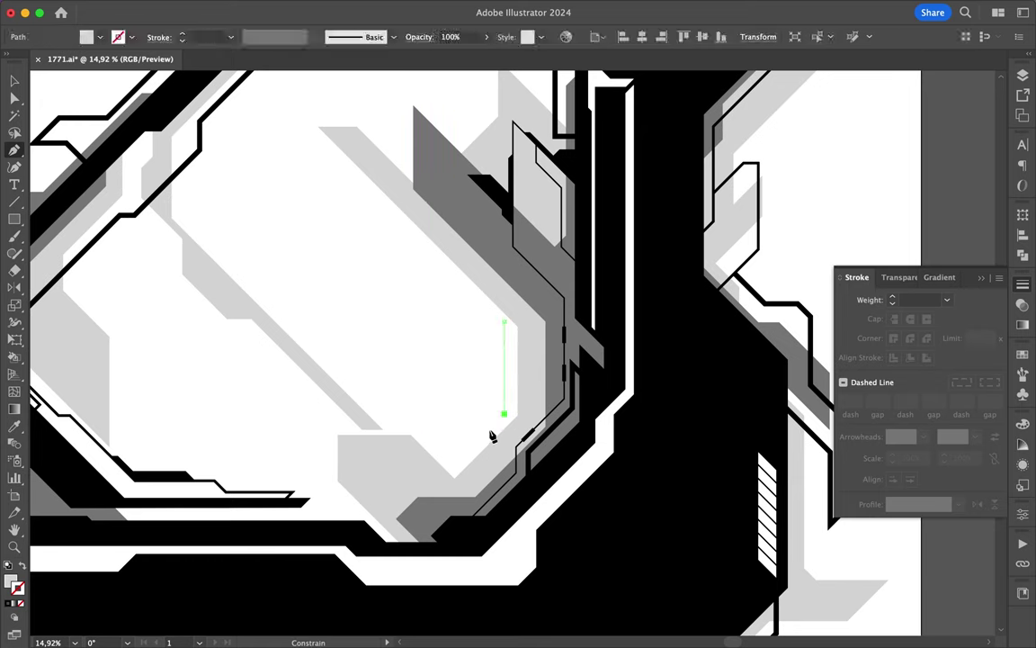
click(454, 465)
click(205, 216)
click(205, 175)
click(277, 102)
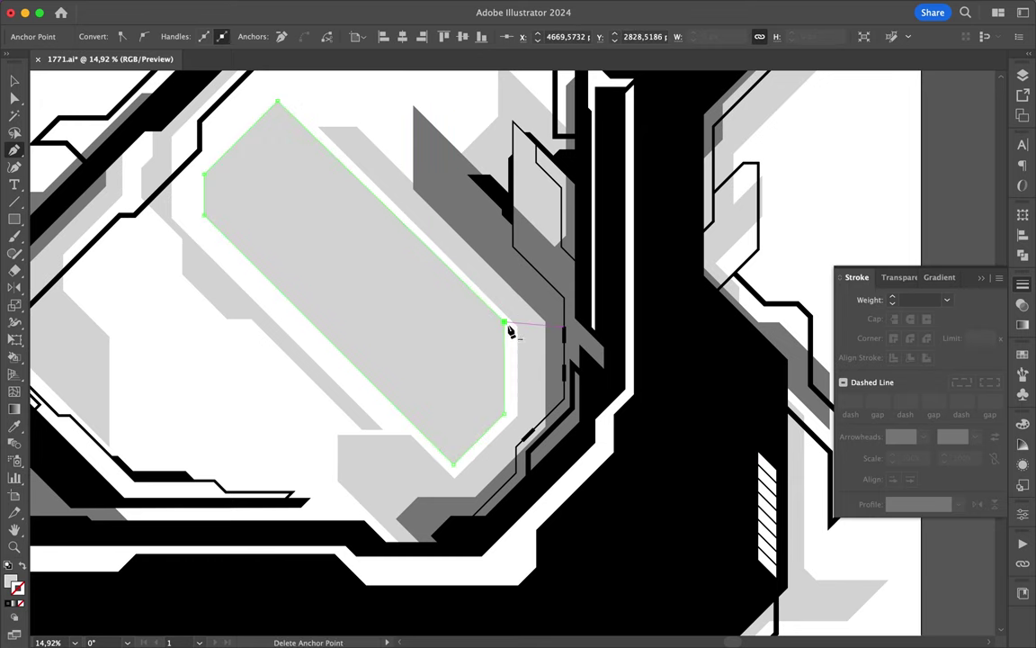
click(504, 322)
scroll(273, 88, up, 3)
key(a)
drag(287, 99, 272, 87)
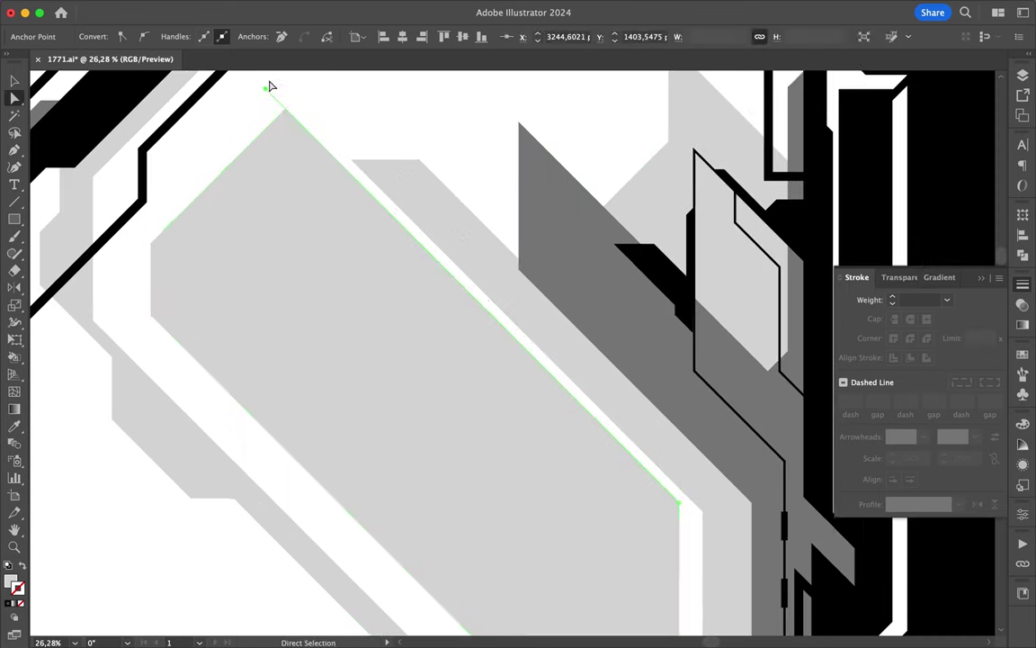
key(v)
scroll(352, 178, down, 5)
scroll(270, 342, up, 4)
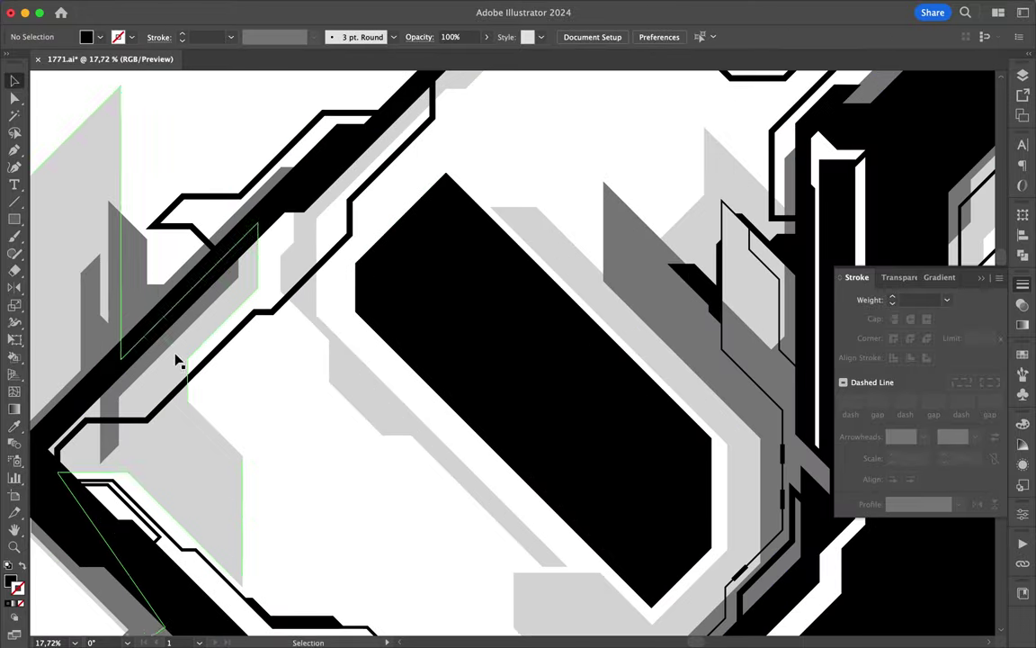
Trace a closed stepped inset outline inside the upper bowl's black shape.
click(369, 308)
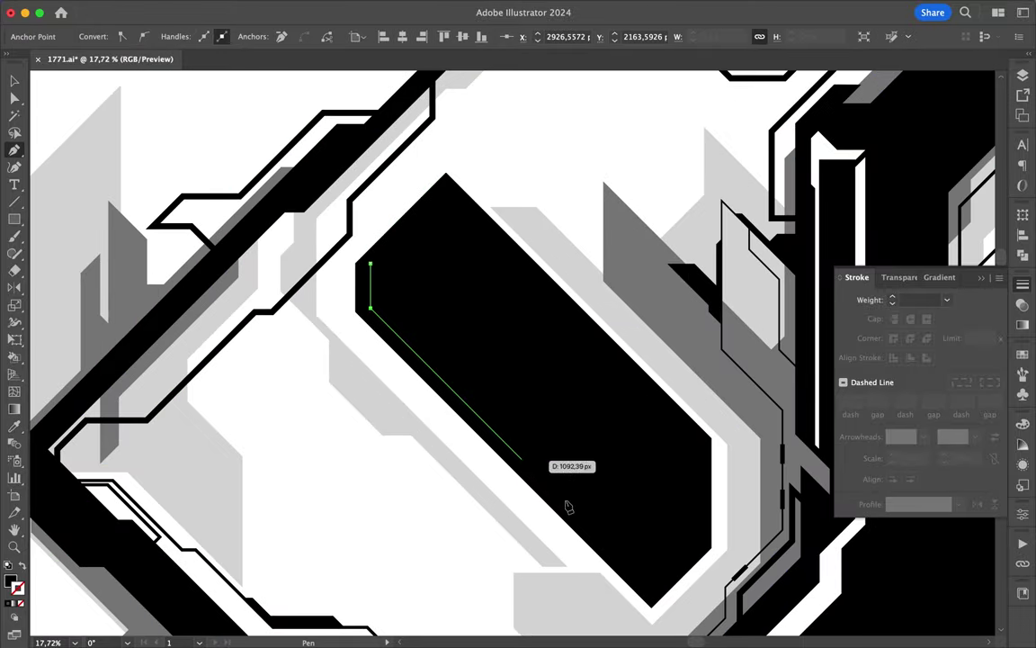
shift+click(392, 276)
shift+click(440, 229)
shift+click(459, 228)
shift+click(611, 347)
shift+click(460, 194)
shift+click(439, 194)
click(369, 264)
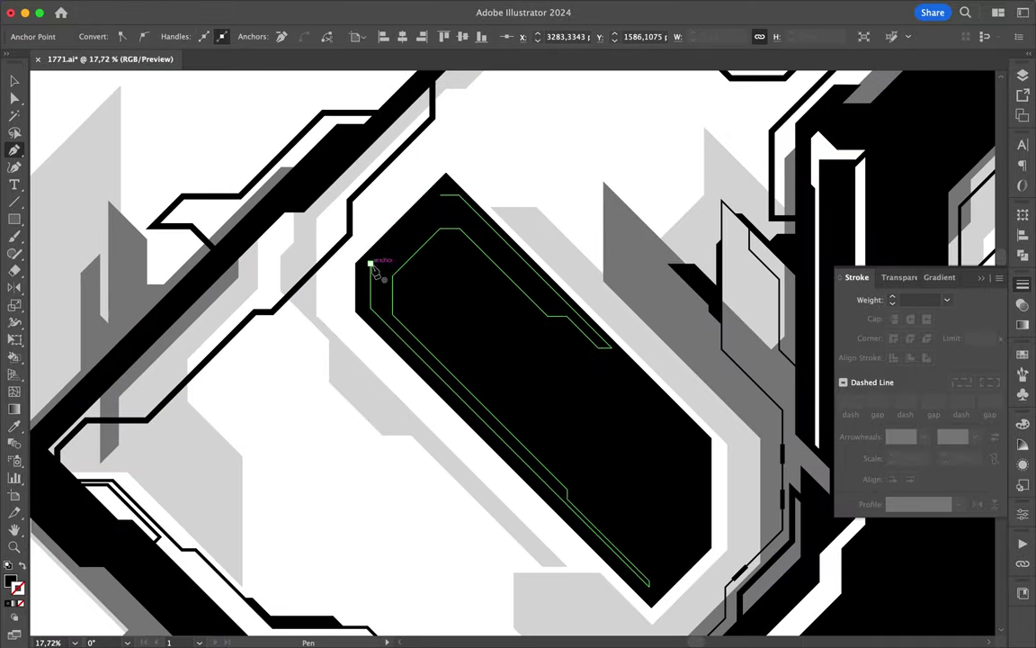
Fill the inset outline with white sampled using the Eyedropper.
key(i)
click(332, 395)
scroll(518, 143, up, 5)
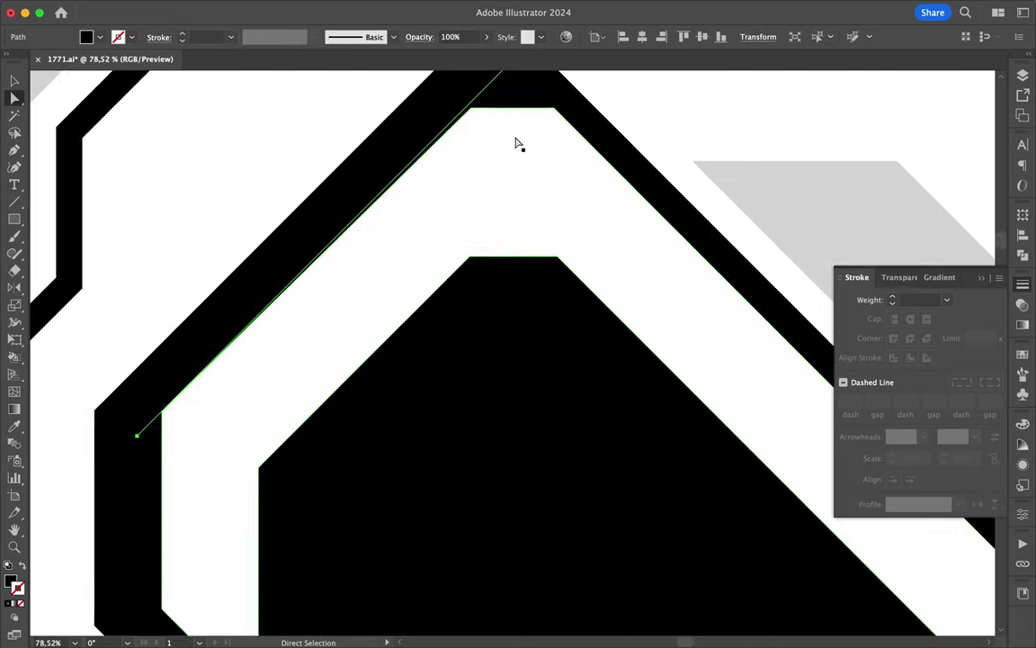
key(a)
scroll(429, 96, down, 2)
scroll(479, 115, down, 5)
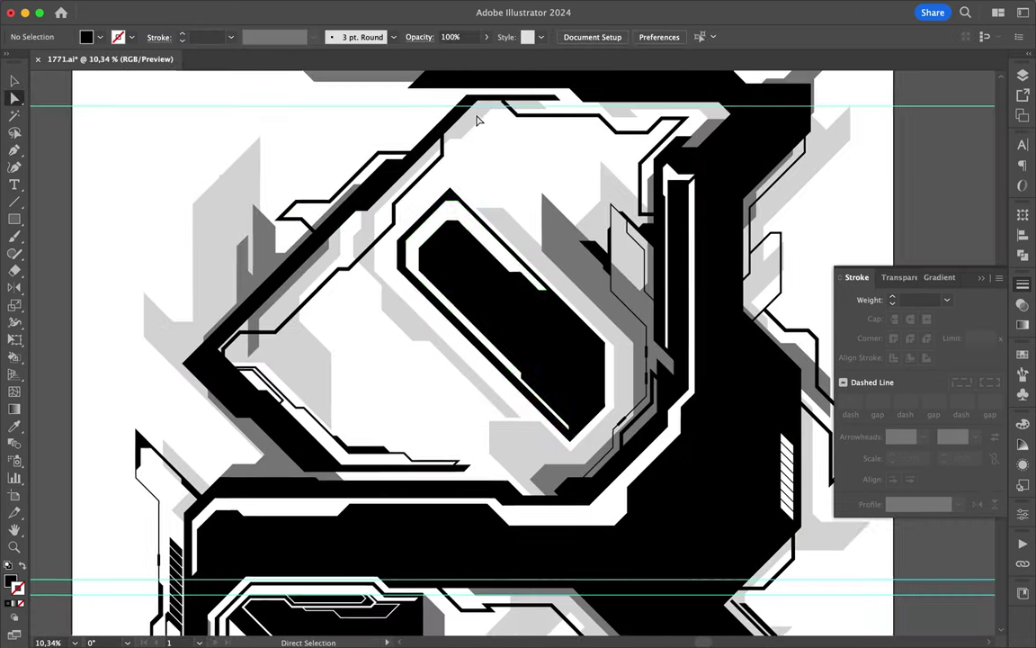
scroll(513, 331, up, 3)
scroll(513, 331, up, 4)
Draw a small notch path on the black area, then deselect everything.
key(p)
click(490, 328)
click(439, 317)
click(439, 277)
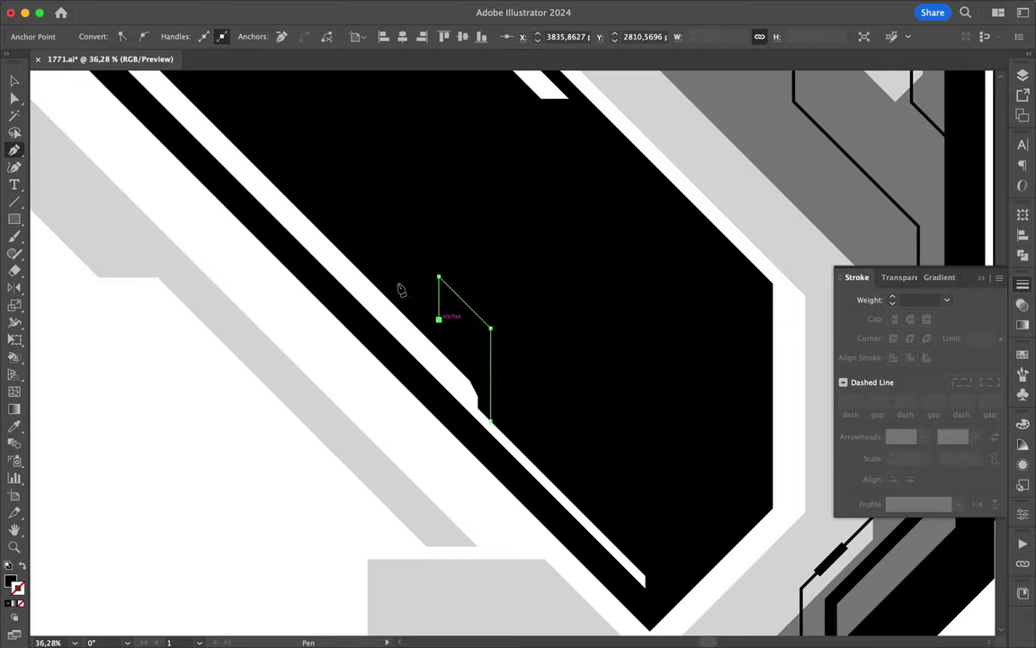
scroll(219, 134, up, 5)
click(257, 240)
click(257, 182)
scroll(231, 147, down, 3)
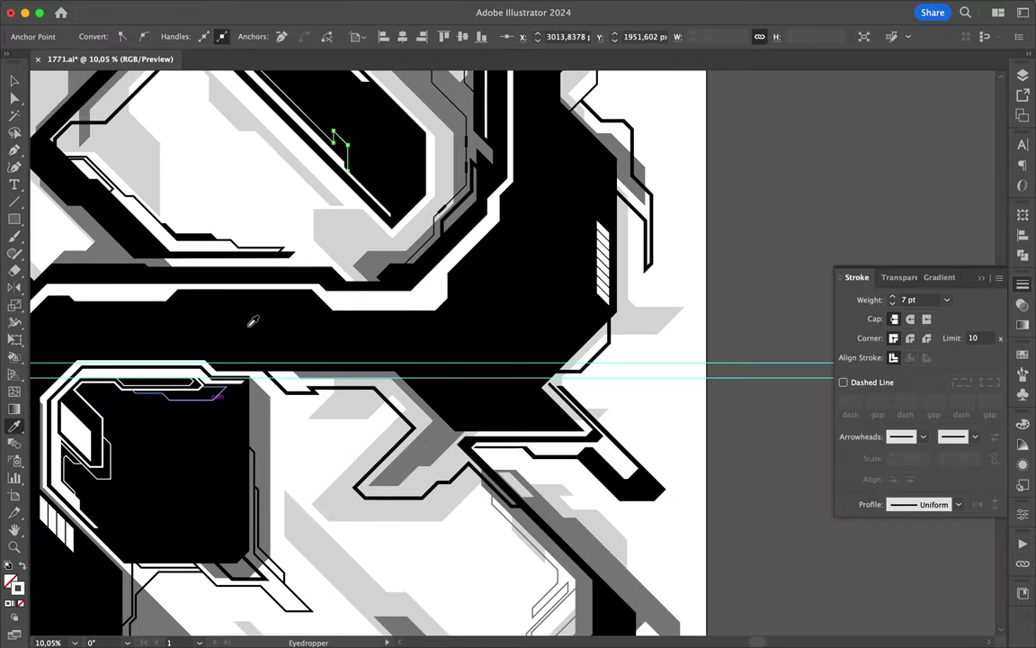
scroll(250, 324, up, 2)
key(a)
click(343, 176)
key(ctrl+shift+a)
scroll(270, 216, down, 2)
Make the small rectangle below the lower counter light grey.
scroll(208, 242, down, 3)
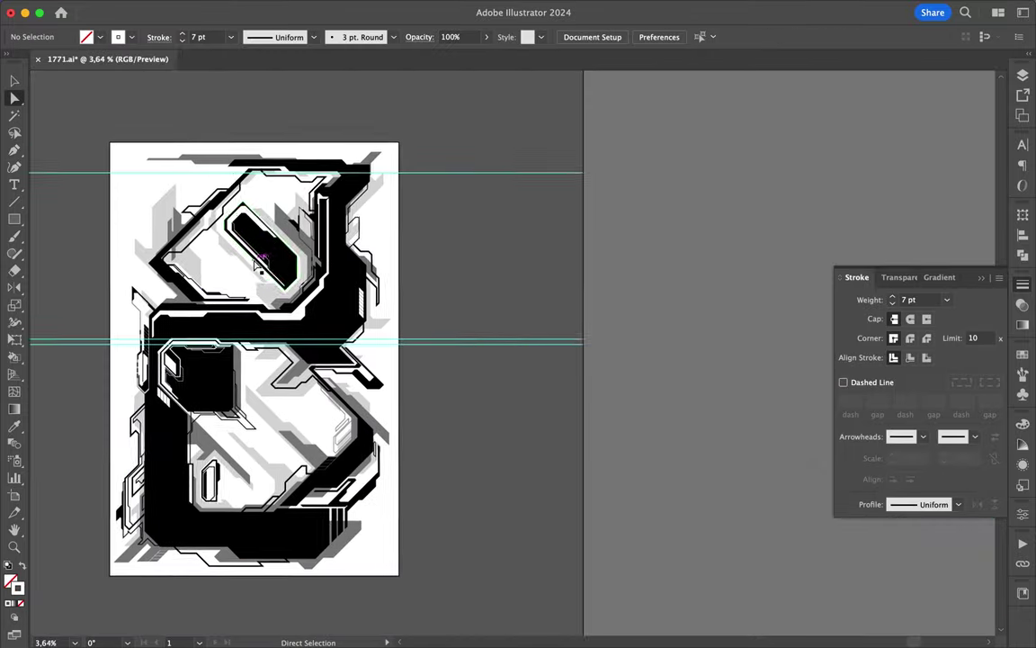
scroll(225, 252, up, 2)
scroll(257, 262, up, 4)
key(p)
scroll(175, 390, down, 5)
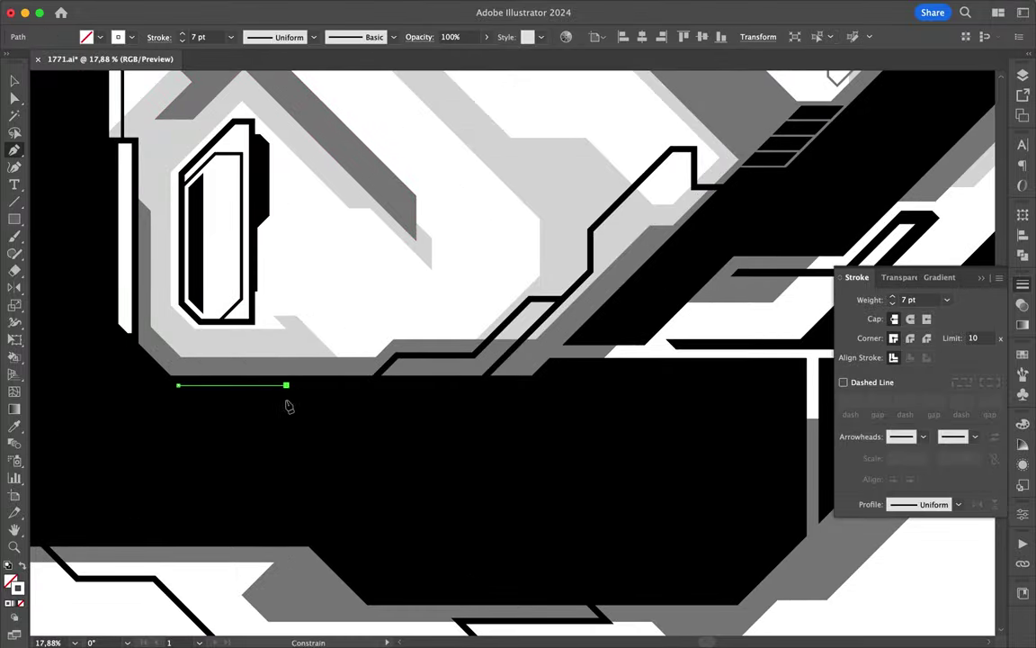
key(v)
click(277, 417)
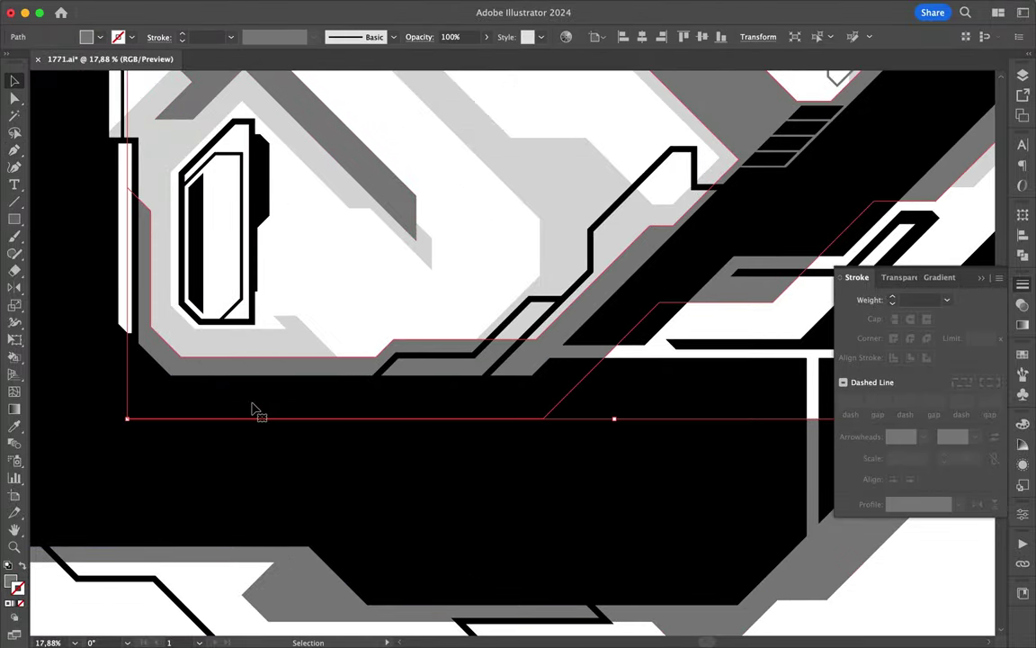
click(254, 410)
key(ctrl+shift+a)
Move the grey rectangle onto the black stroke, flatten it and duplicate it below.
scroll(216, 386, up, 3)
mouse_move(221, 403)
mouse_down()
mouse_move(209, 394)
mouse_move(288, 381)
mouse_up()
scroll(213, 402, up, 3)
scroll(222, 421, up, 1)
click(223, 421)
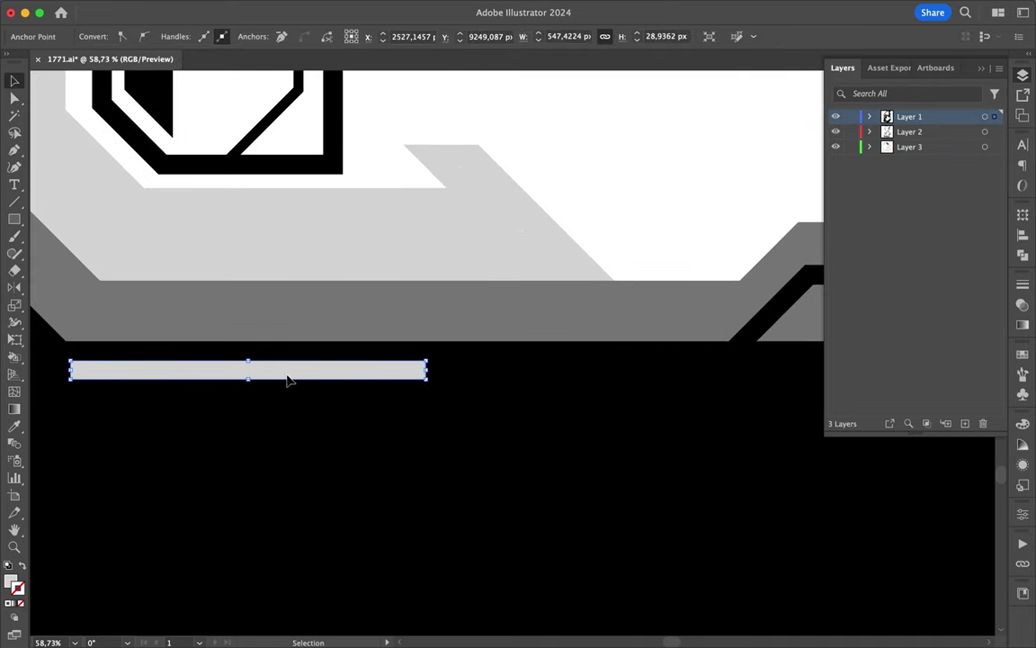
scroll(331, 377, down, 5)
key(ctrl+shift+a)
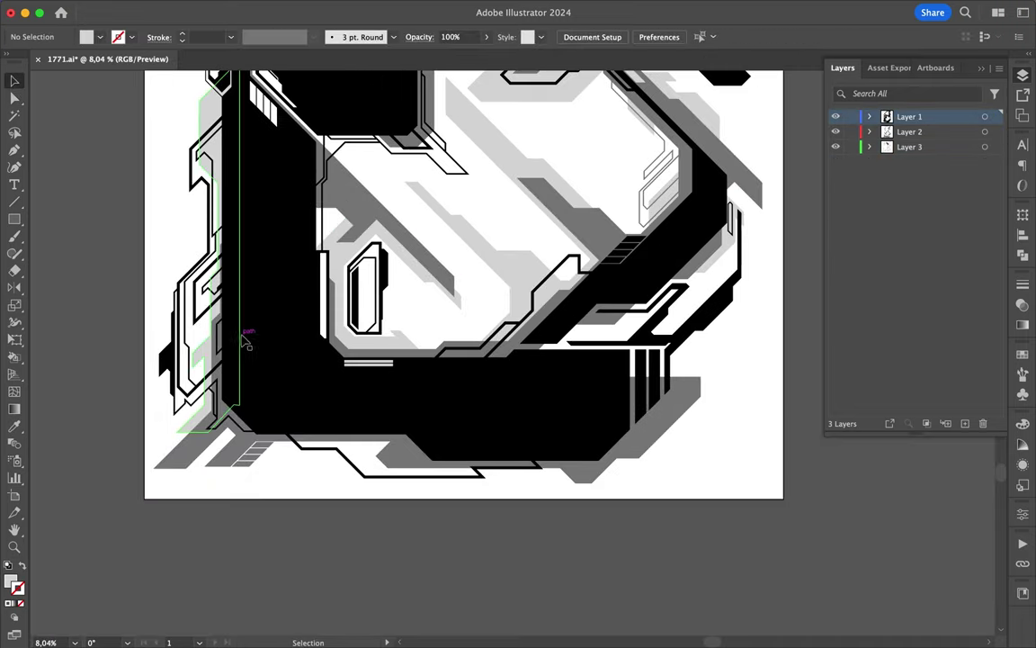
scroll(244, 340, up, 2)
scroll(227, 378, up, 3)
Draw a tapered grey sliver along the black stroke's inner left edge.
key(p)
click(229, 199)
click(229, 431)
click(311, 515)
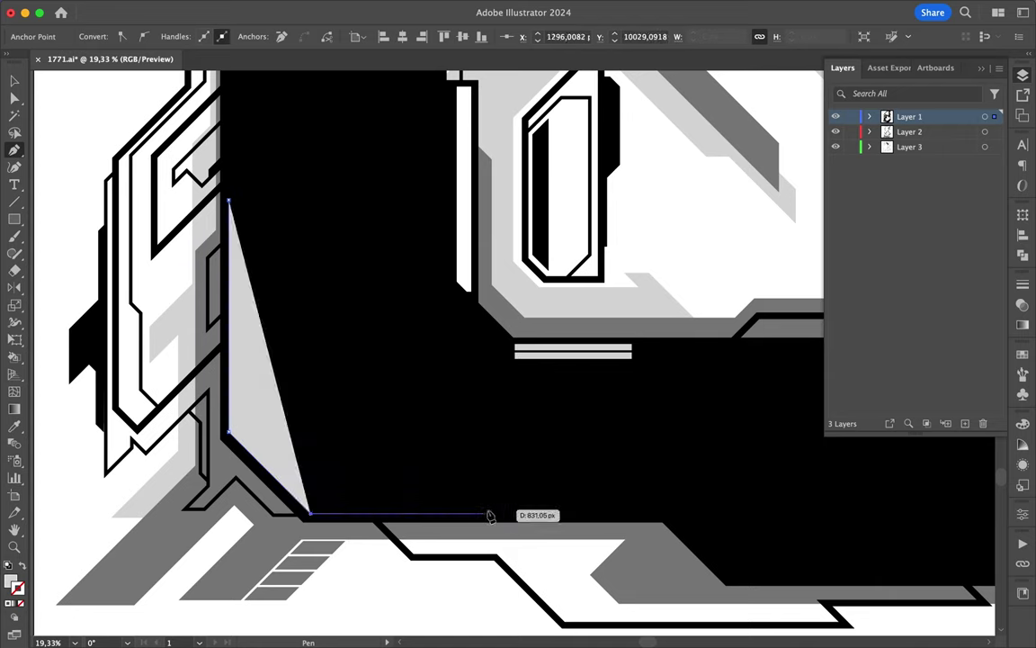
click(490, 516)
scroll(230, 270, up, 3)
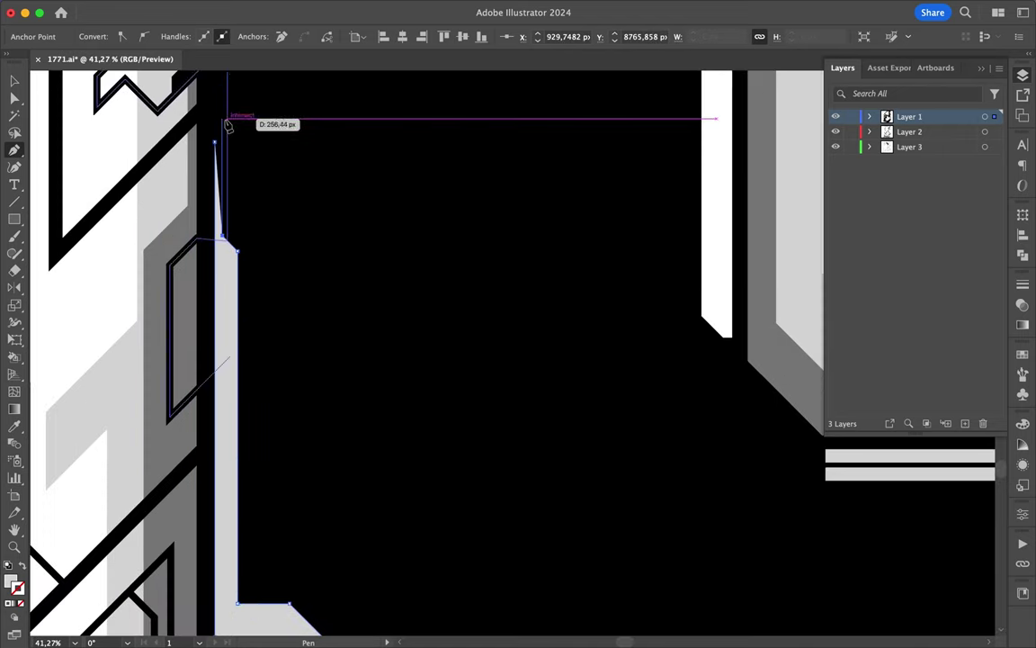
click(227, 126)
scroll(227, 126, up, 3)
Nudge the grey sliver into alignment and pull its top anchor down.
key(v)
drag(219, 150, 218, 149)
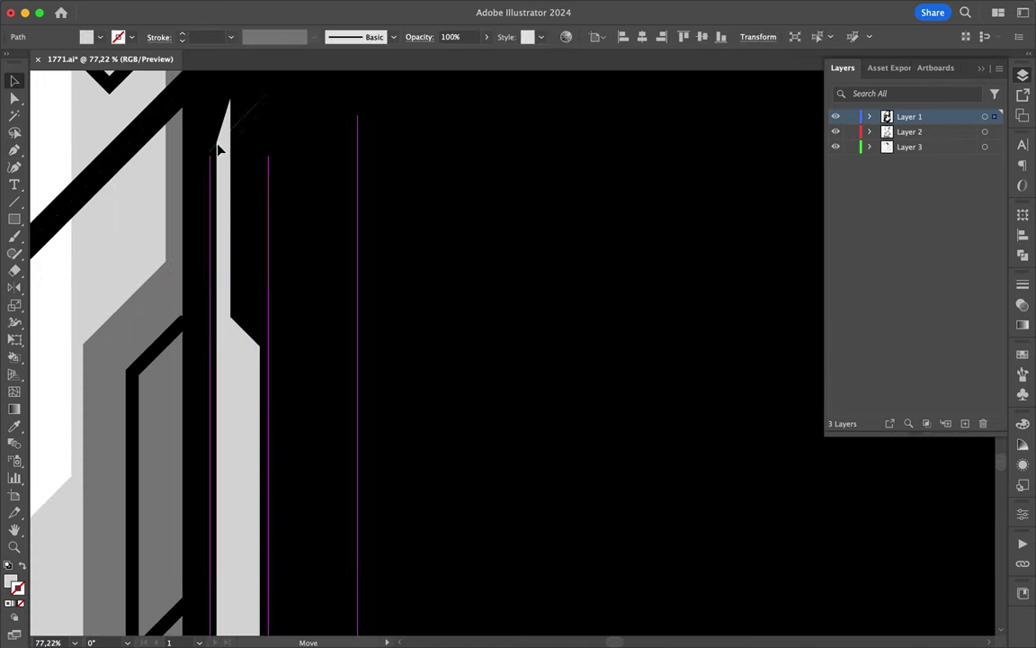
scroll(221, 151, up, 3)
scroll(229, 158, up, 3)
key(a)
drag(238, 208, 243, 272)
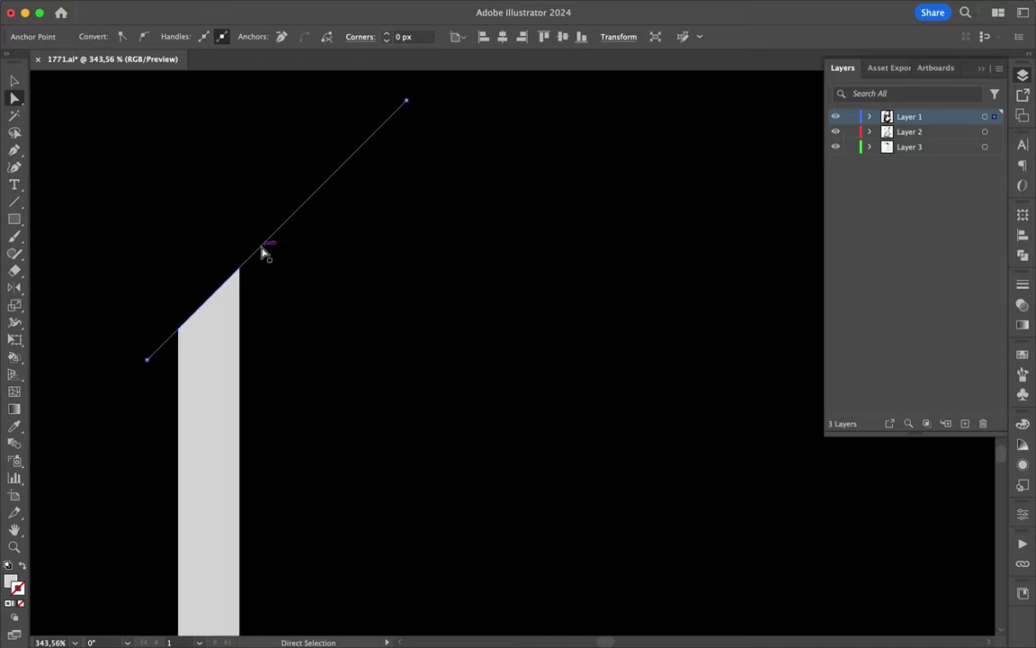
Draw a thin grey wedge along the stem's bottom edge.
key(p)
scroll(240, 294, down, 3)
scroll(337, 572, down, 4)
scroll(544, 377, down, 3)
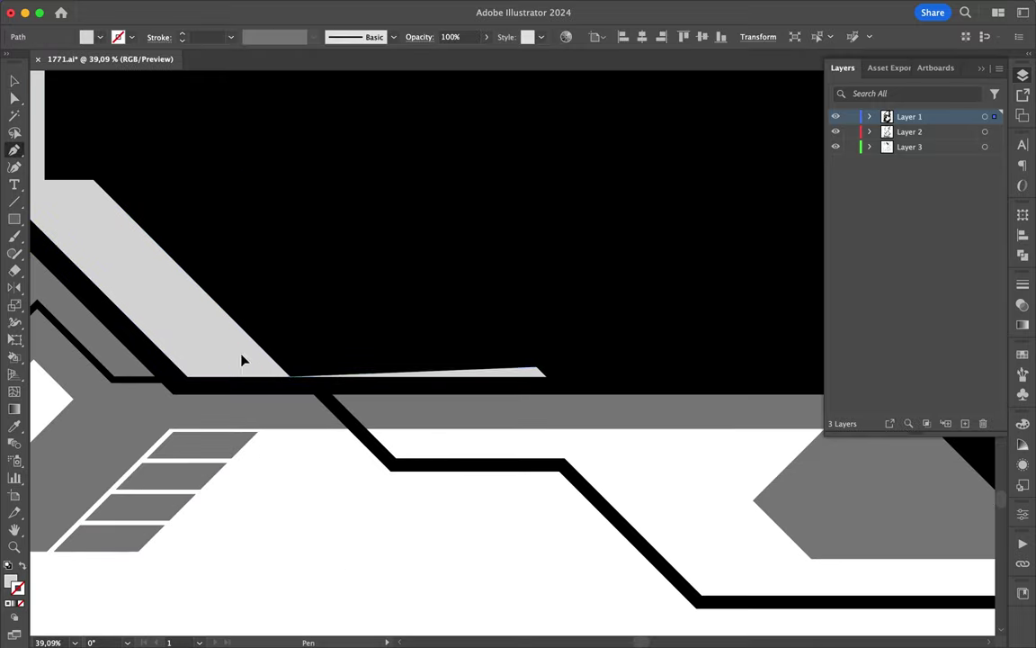
drag(257, 376, 532, 381)
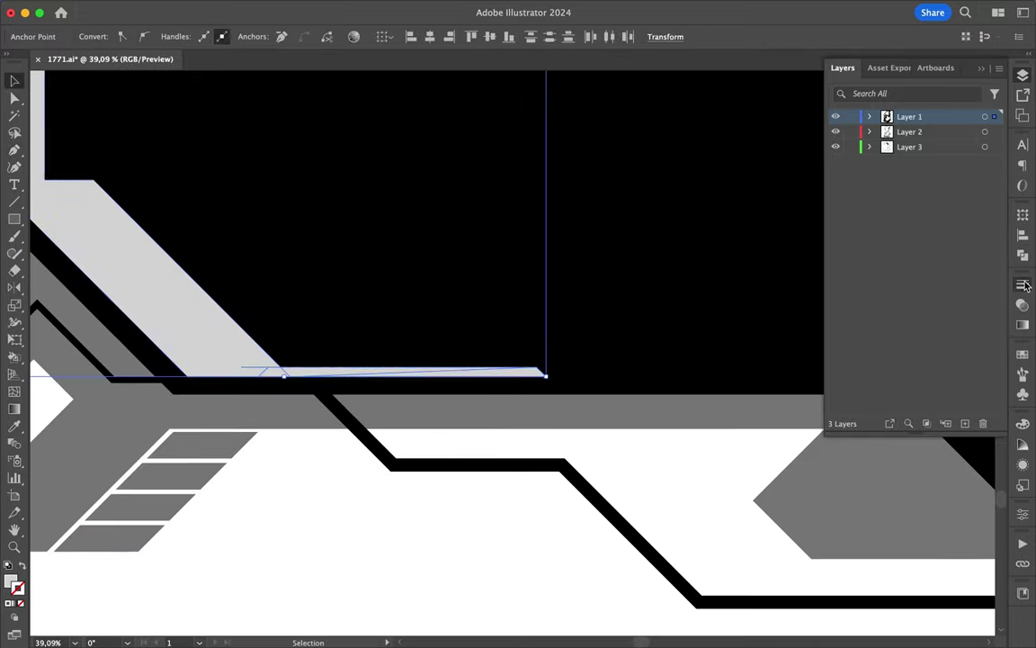
key(ctrl+shift+F9)
scroll(332, 429, down, 3)
scroll(332, 429, down, 2)
Begin a pen outline for a grey highlight along the stem's vertical stroke.
key(a)
scroll(332, 429, up, 3)
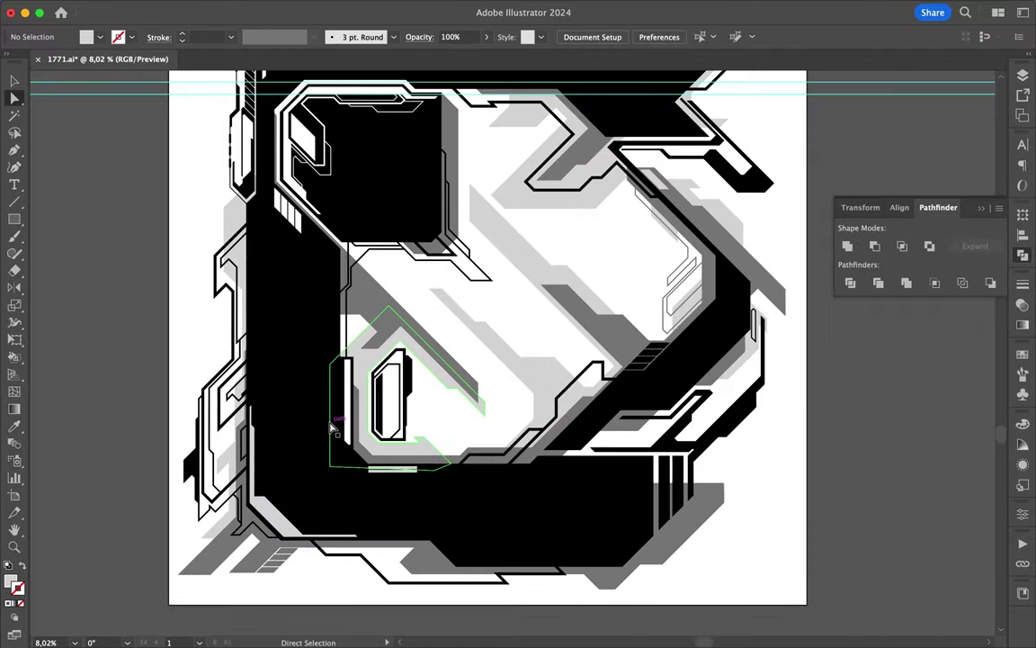
key(p)
scroll(270, 360, up, 3)
drag(256, 349, 255, 141)
click(260, 140)
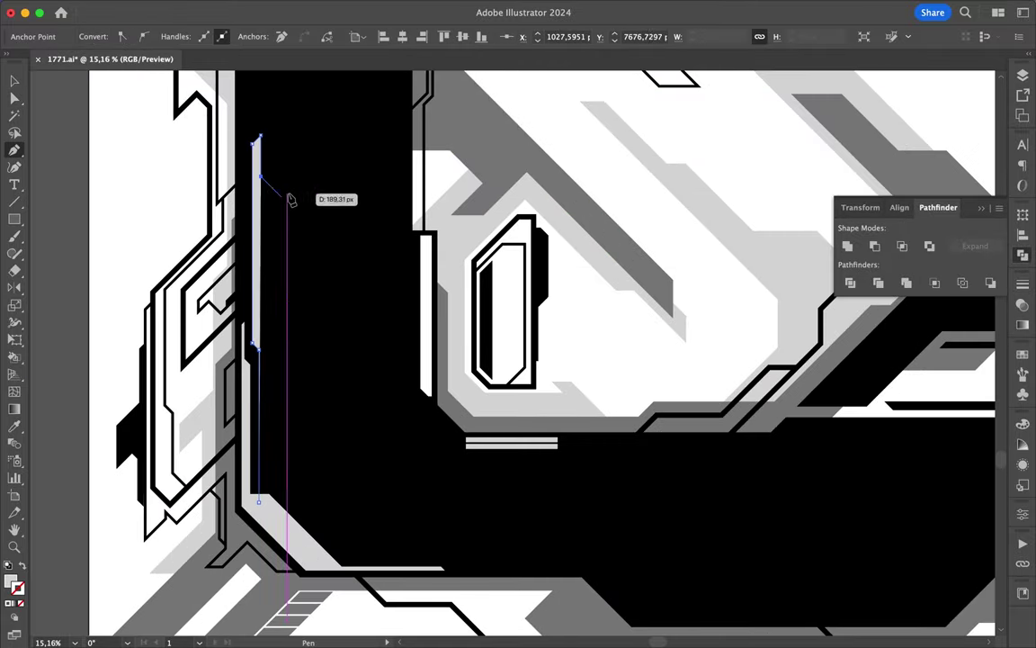
scroll(284, 197, up, 5)
drag(285, 197, 310, 204)
Continue the highlight outline along its top and down the right edge, then close it.
click(321, 203)
click(322, 183)
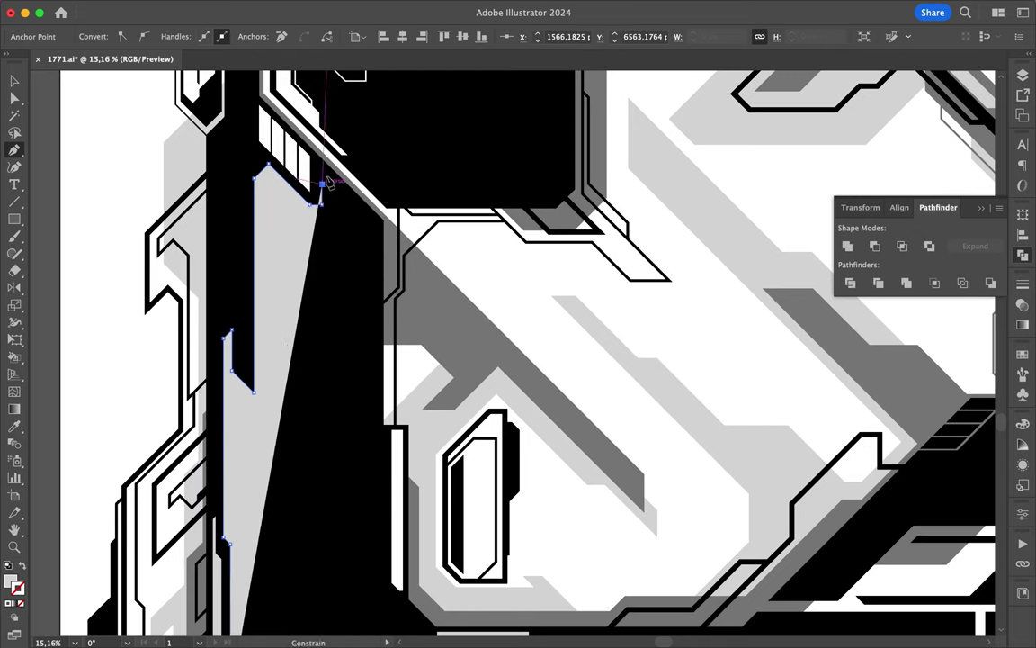
click(374, 220)
click(380, 374)
click(382, 449)
scroll(383, 454, down, 3)
scroll(384, 454, left, 3)
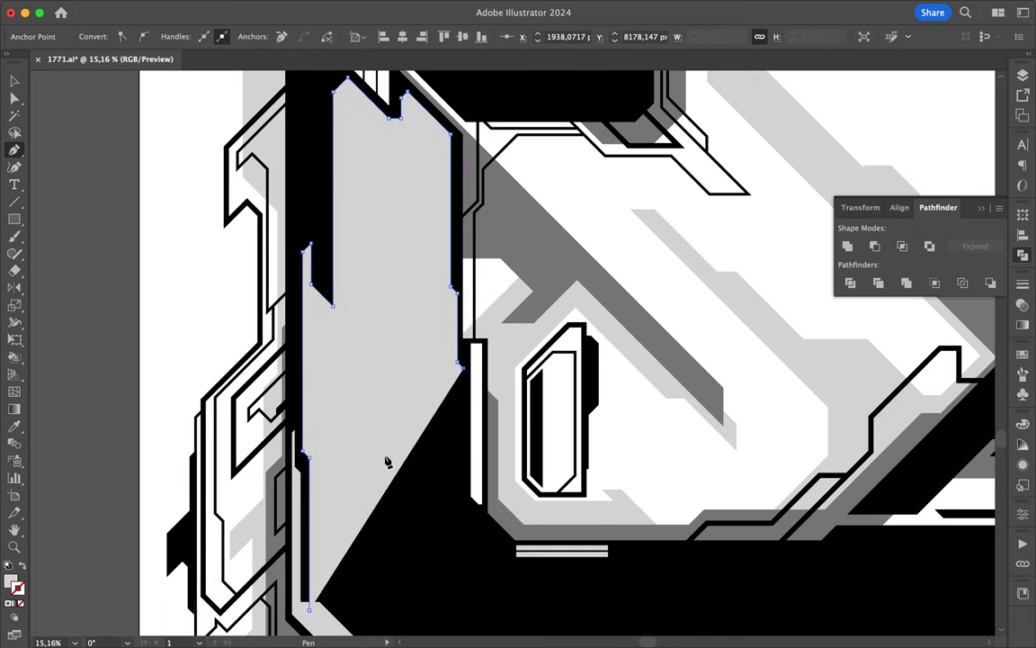
click(463, 509)
click(498, 531)
scroll(317, 486, down, 3)
click(307, 541)
Check the highlight's stroke settings and deselect it.
key(v)
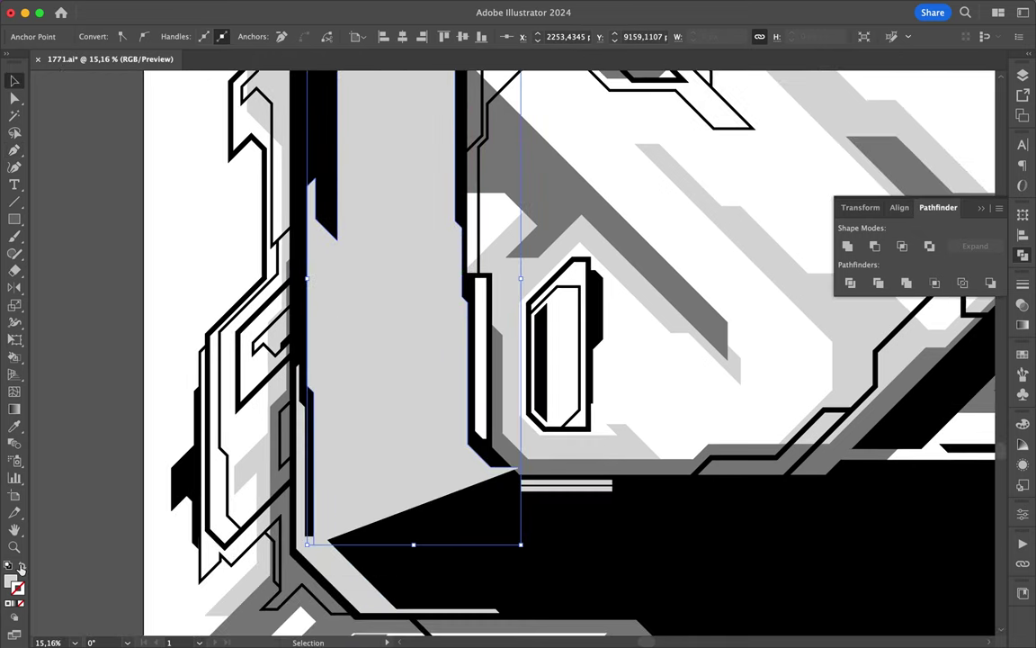
click(1023, 285)
click(537, 454)
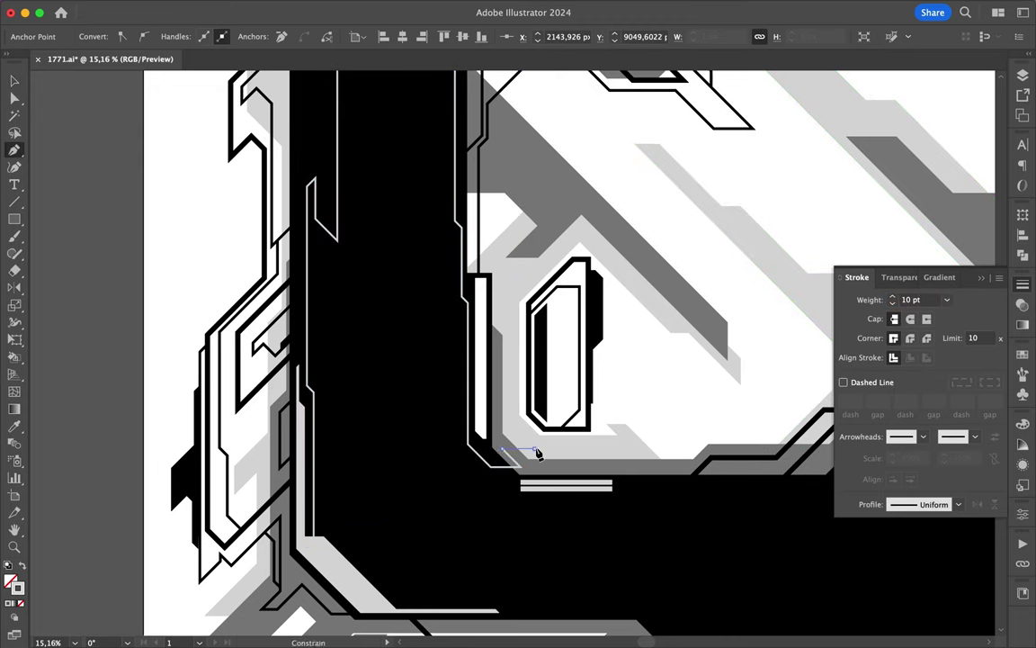
scroll(627, 392, down, 3)
scroll(412, 270, up, 5)
Pen a thin closed path along the stem's inner edge.
key(p)
click(438, 409)
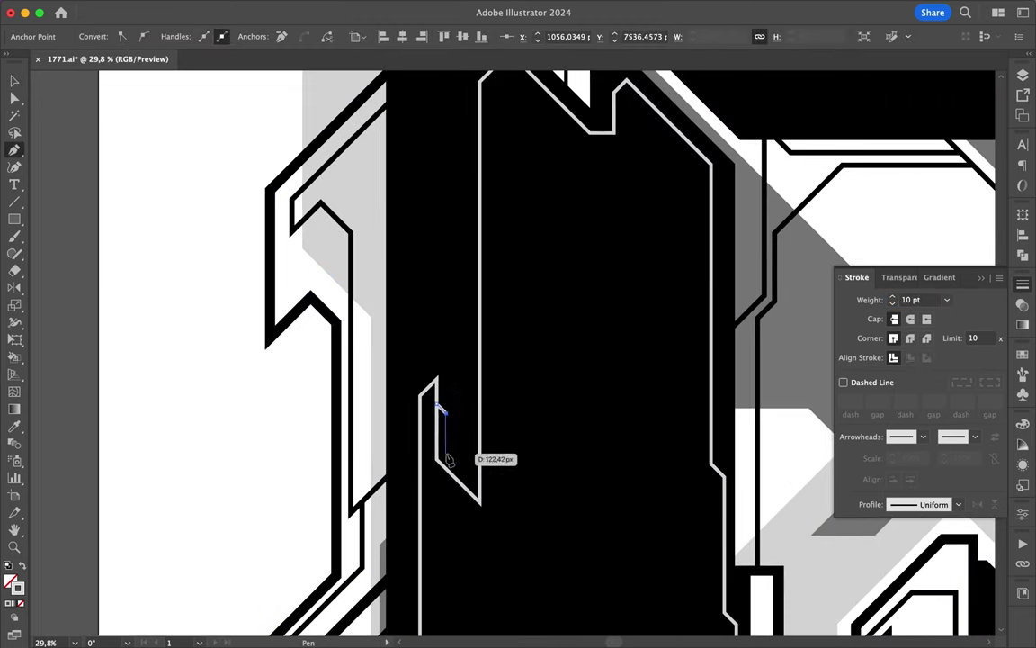
scroll(477, 259, up, 5)
click(490, 156)
scroll(490, 157, down, 5)
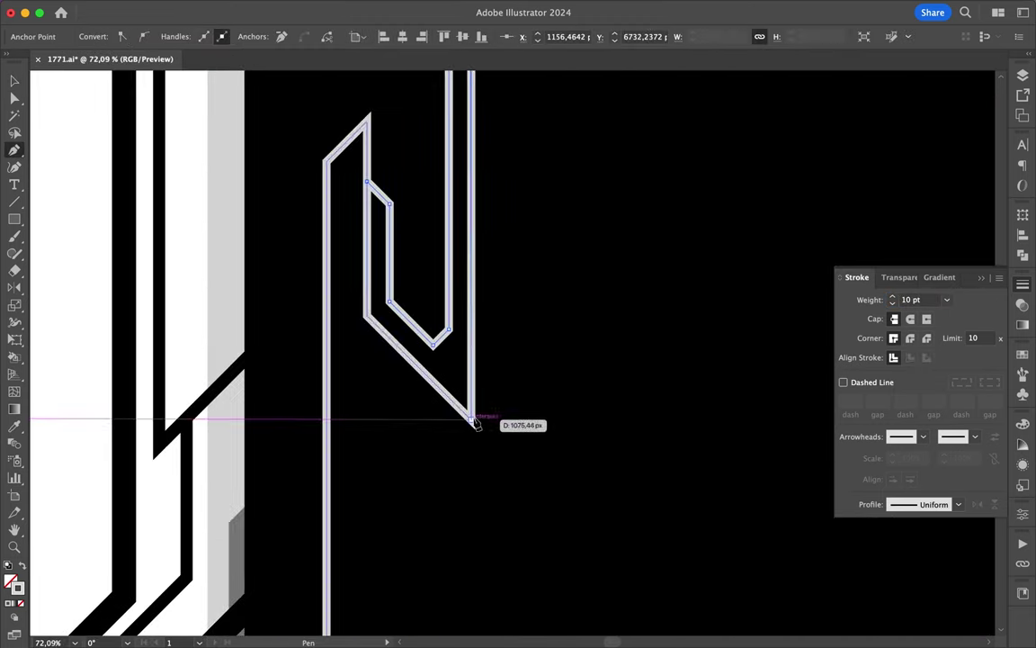
click(474, 423)
click(367, 315)
ctrl+click(459, 239)
Swap the thin path's stroke into a light-grey fill with Shift+X and deselect it.
click(447, 270)
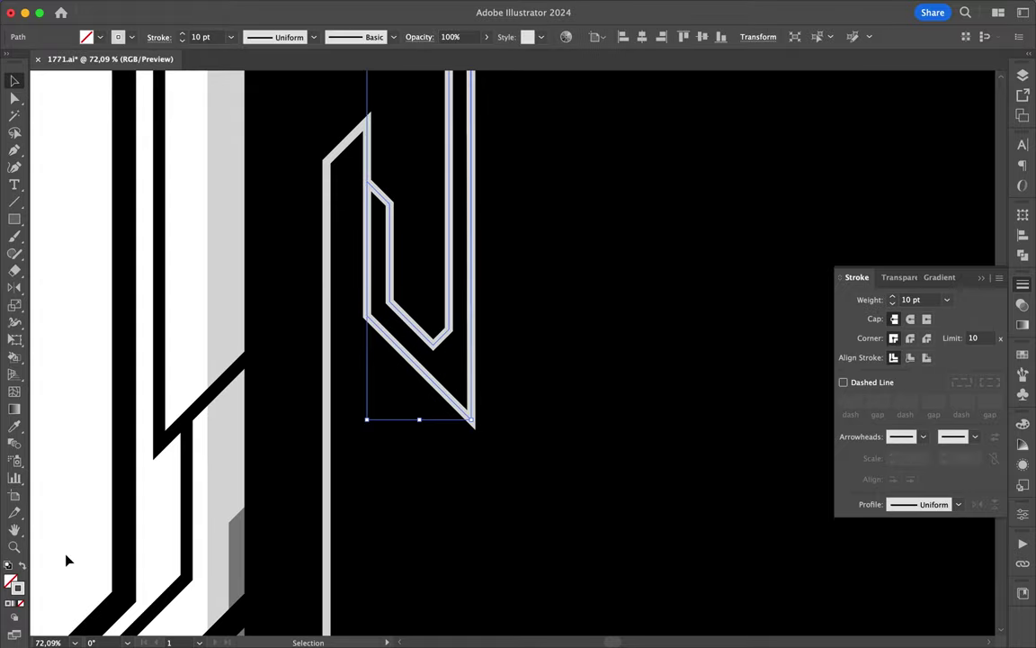
key(shift+x)
key(ctrl+0)
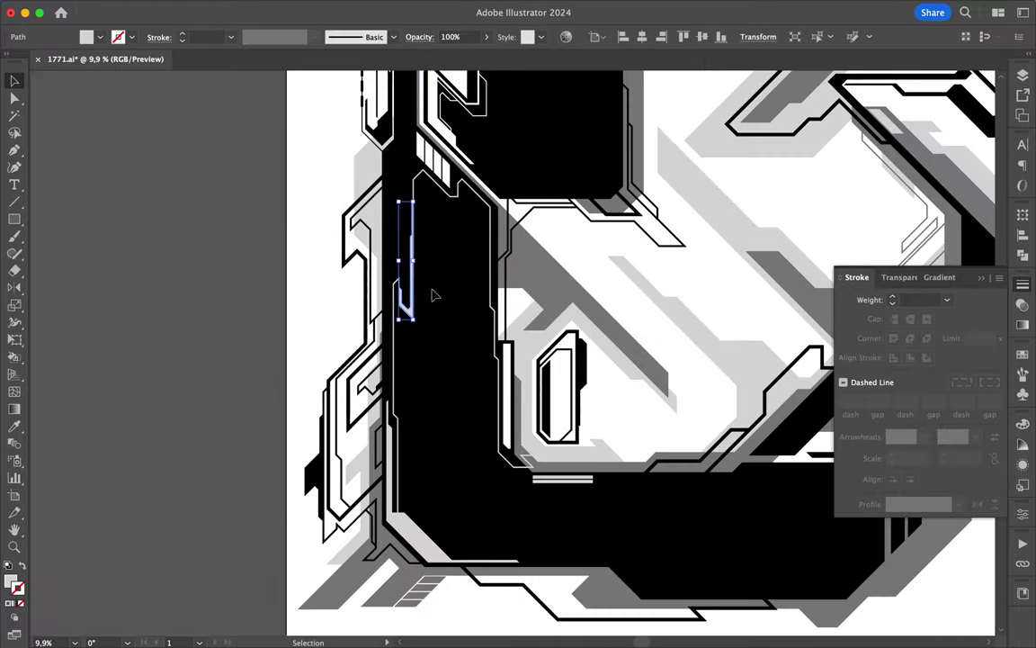
key(ctrl+shift+a)
scroll(317, 347, down, 3)
scroll(470, 308, down, 2)
scroll(472, 305, up, 8)
Pen a thin closed band along the notch's inner edge.
key(p)
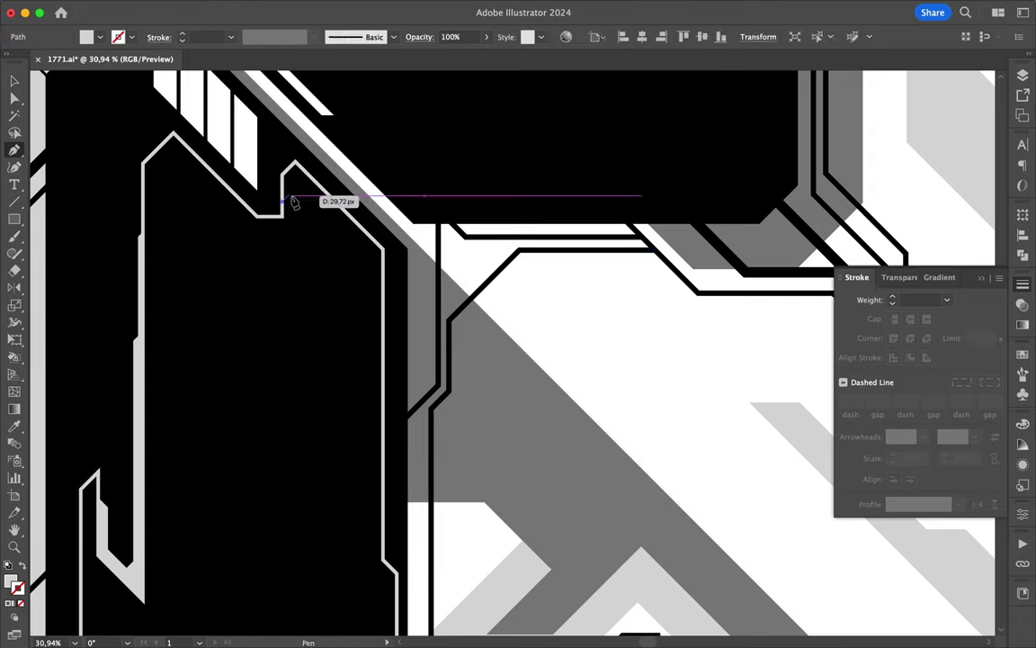
click(294, 162)
click(381, 248)
click(382, 370)
click(374, 365)
click(373, 251)
click(288, 181)
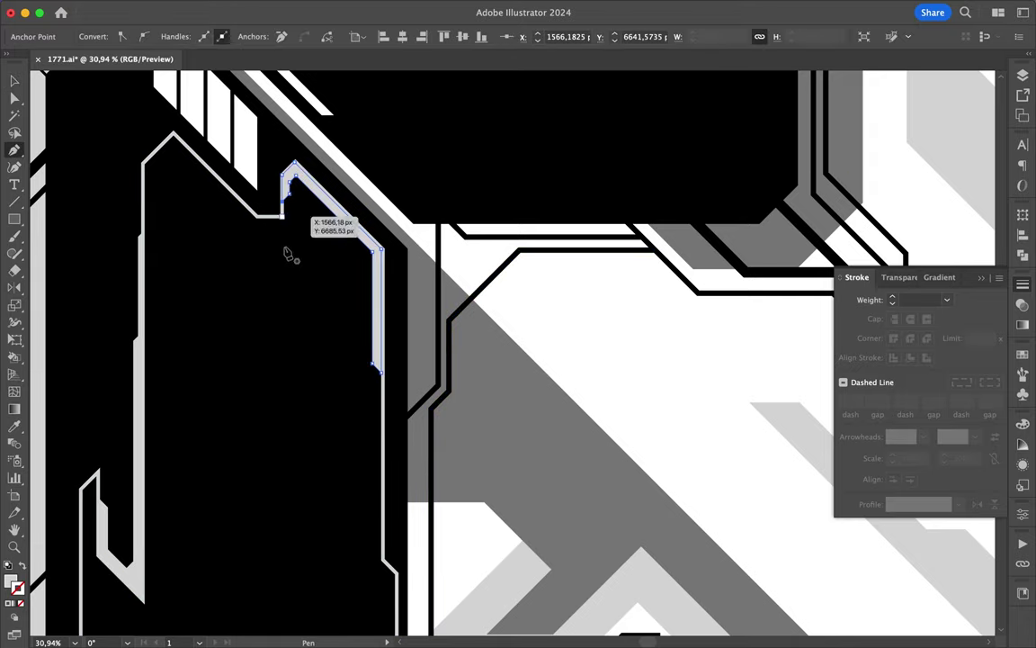
scroll(479, 361, down, 3)
scroll(479, 362, up, 5)
Pen a notched strip with small stepped tabs down the stem's right edge.
click(467, 278)
click(467, 449)
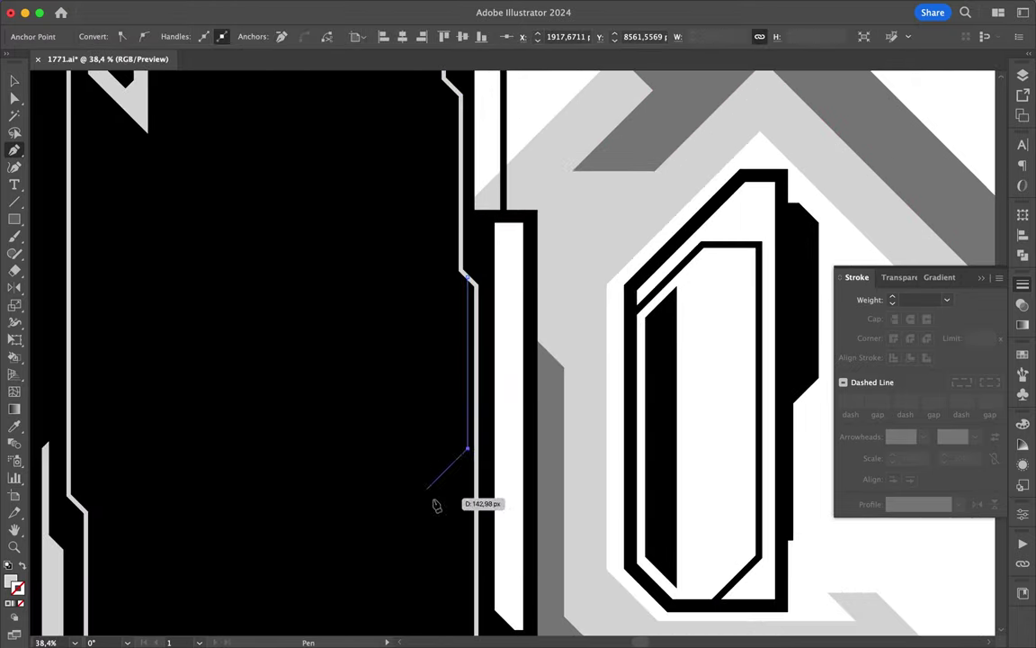
click(428, 489)
click(424, 527)
scroll(463, 508, down, 3)
click(447, 321)
click(475, 498)
click(470, 463)
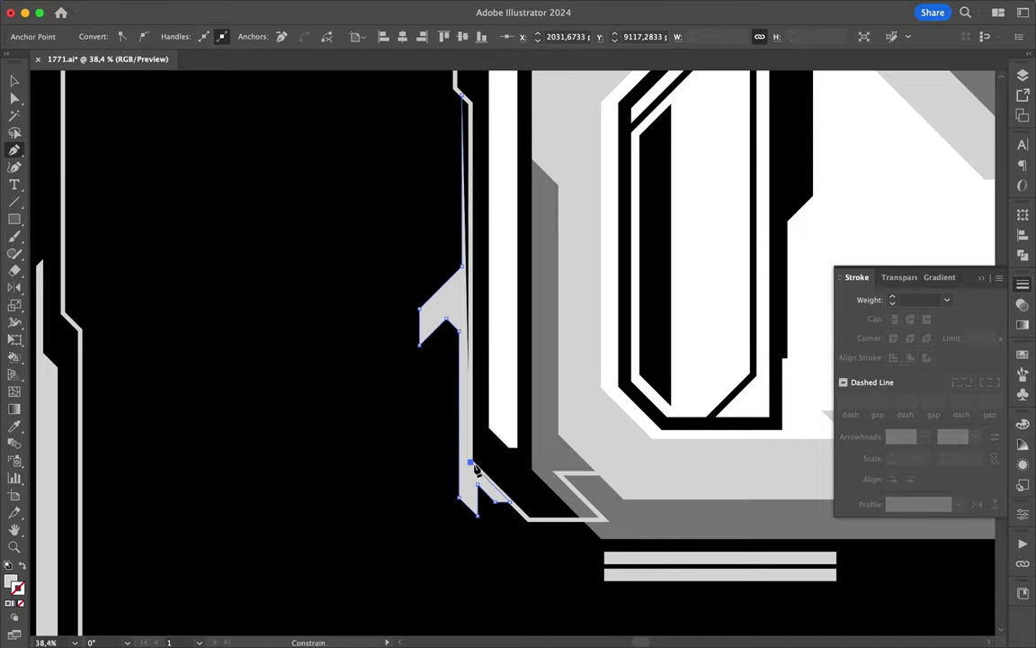
key(v)
scroll(468, 450, down, 5)
scroll(467, 432, up, 3)
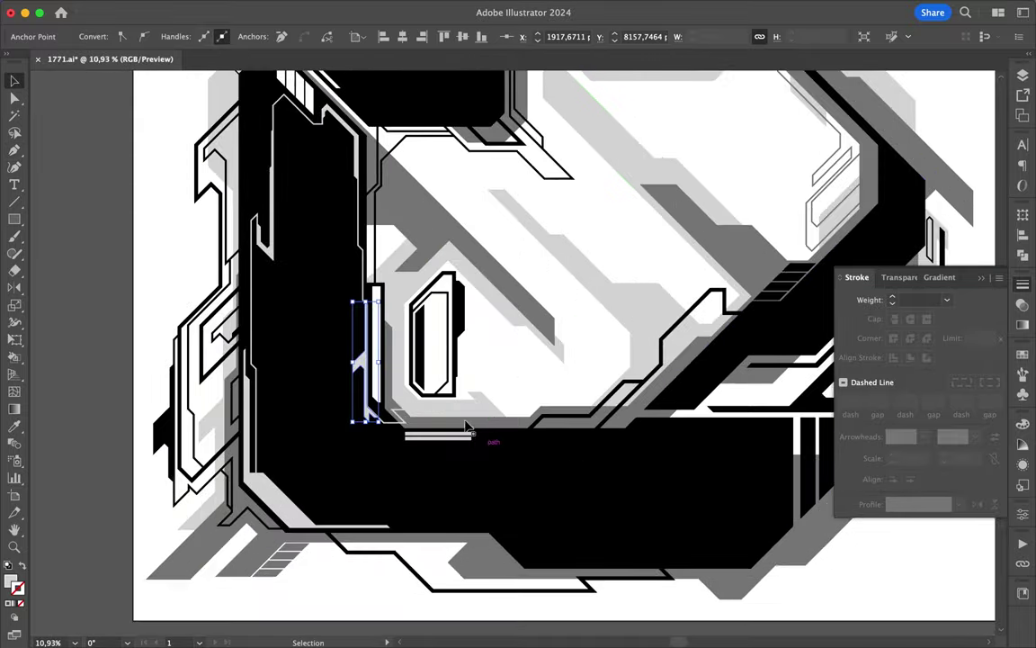
key(p)
scroll(467, 426, up, 2)
scroll(449, 432, right, 5)
Pen a chamfered box on the lower black band, outline it in white, and move it to Layer 1.
click(395, 474)
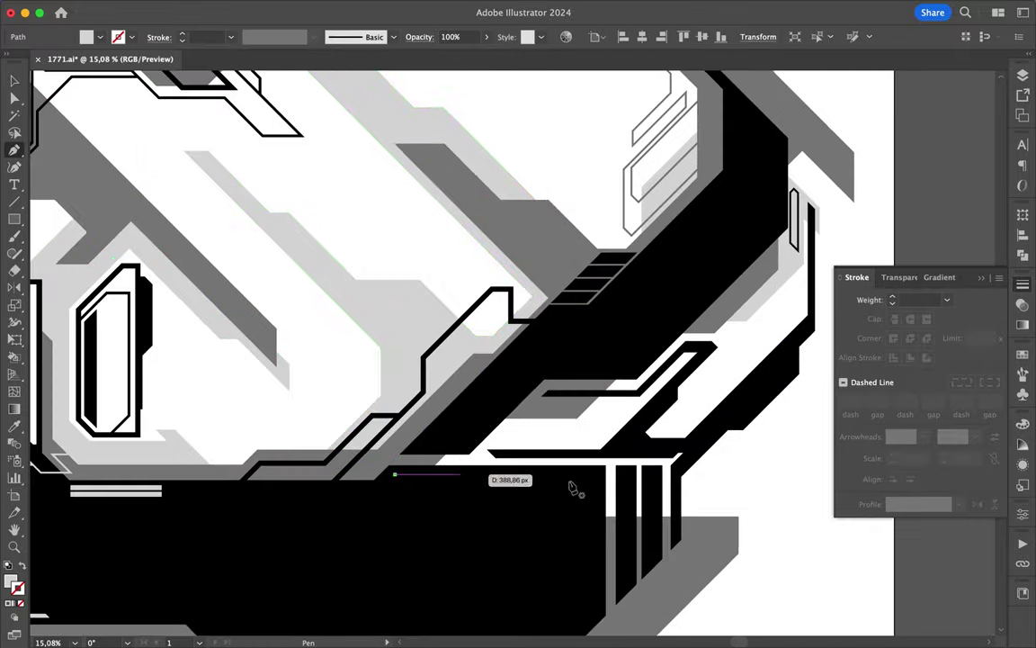
click(595, 474)
scroll(593, 504, down, 2)
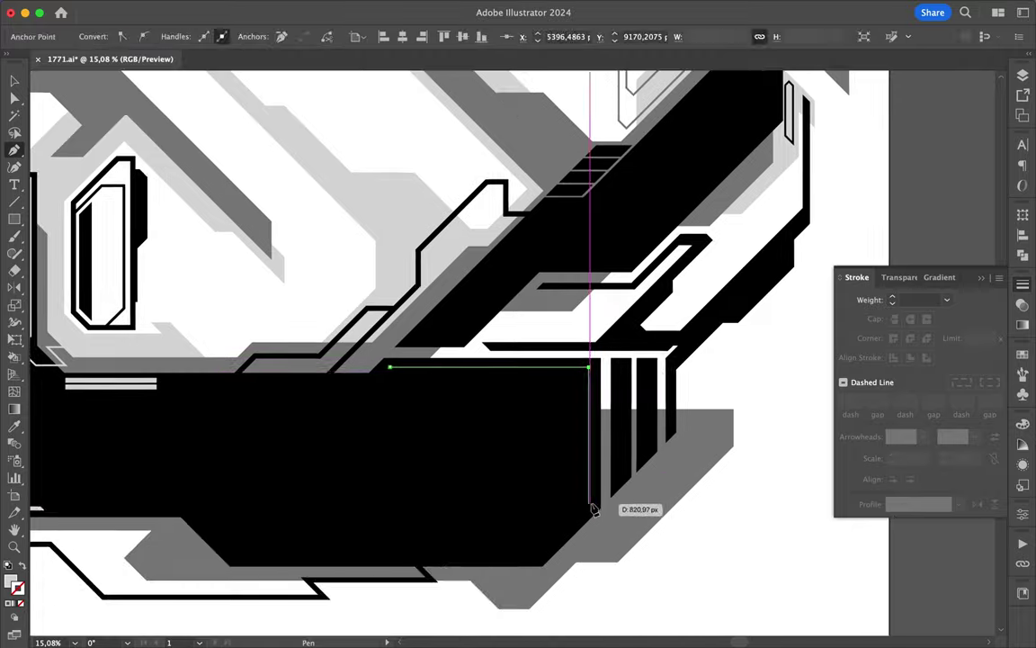
click(22, 565)
click(1023, 76)
drag(988, 146, 987, 116)
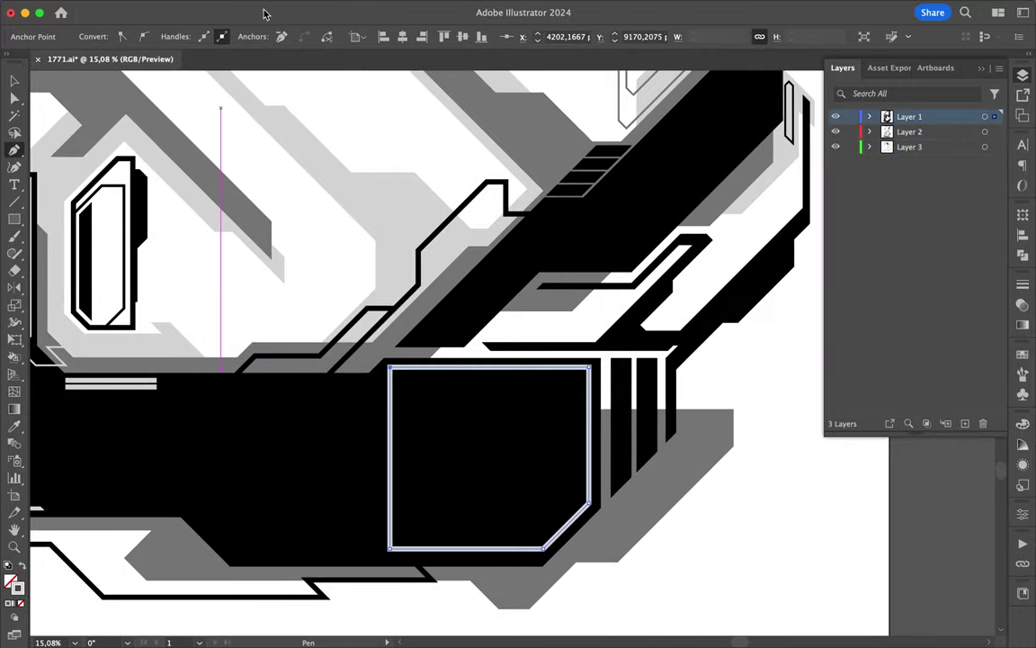
double_click(17, 586)
key(Escape)
key(ctrl+shift+a)
key(v)
scroll(667, 405, down, 2)
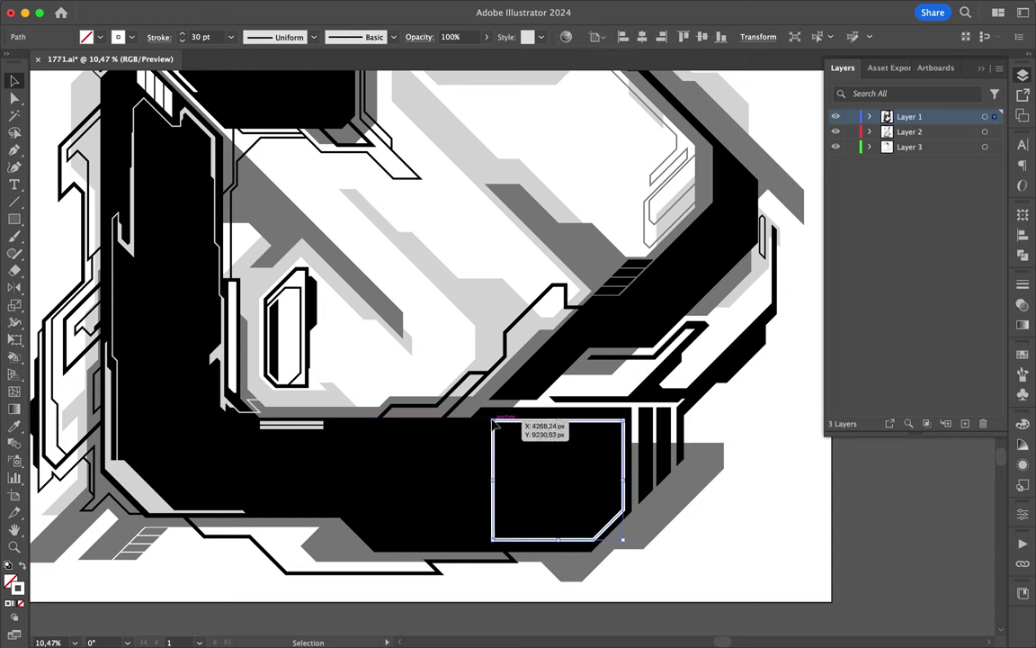
scroll(537, 443, up, 2)
Pen a chamfered white circuit line inside the box with a 10 pt stroke.
key(p)
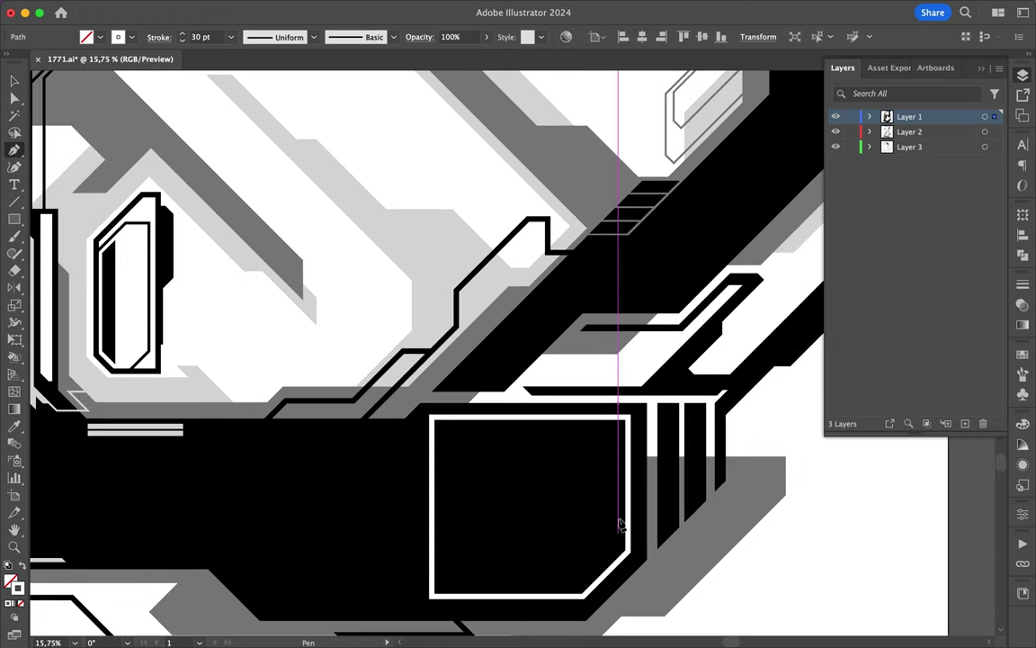
click(621, 533)
click(620, 443)
click(605, 429)
click(484, 429)
key(v)
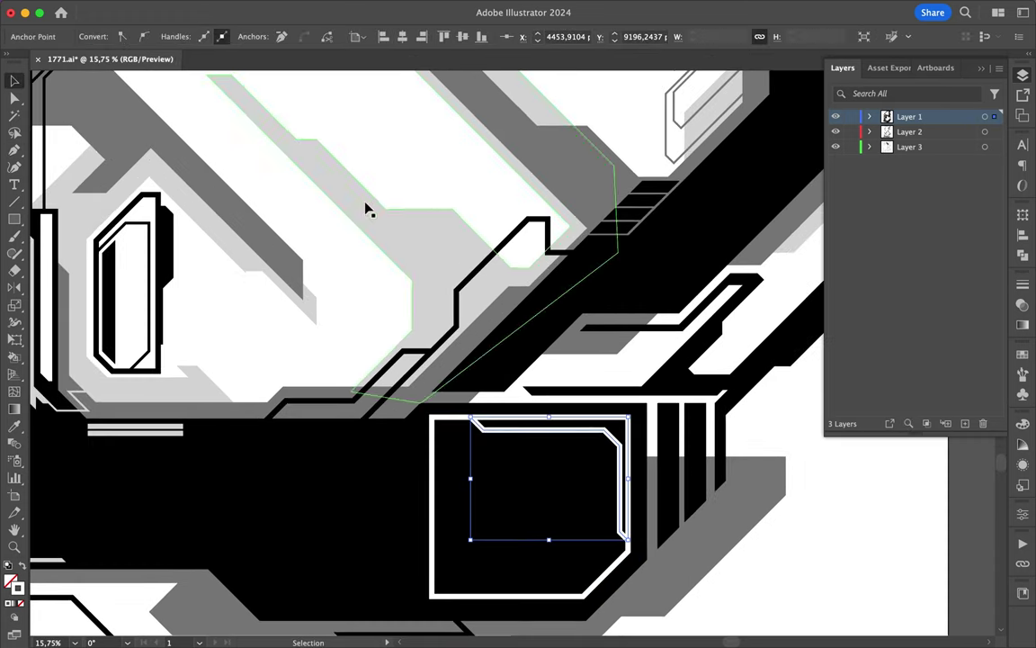
click(1023, 233)
click(1030, 358)
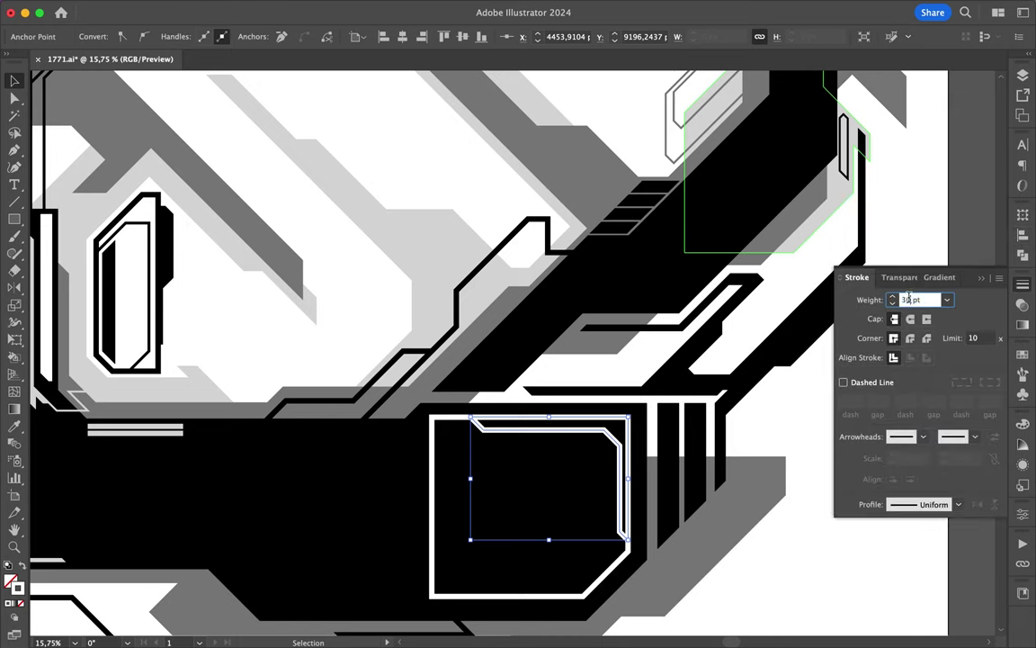
key(ctrl+shift+a)
Add a second circuit line near the box top with a diagonal corner.
key(p)
scroll(671, 425, up, 3)
click(634, 418)
click(398, 418)
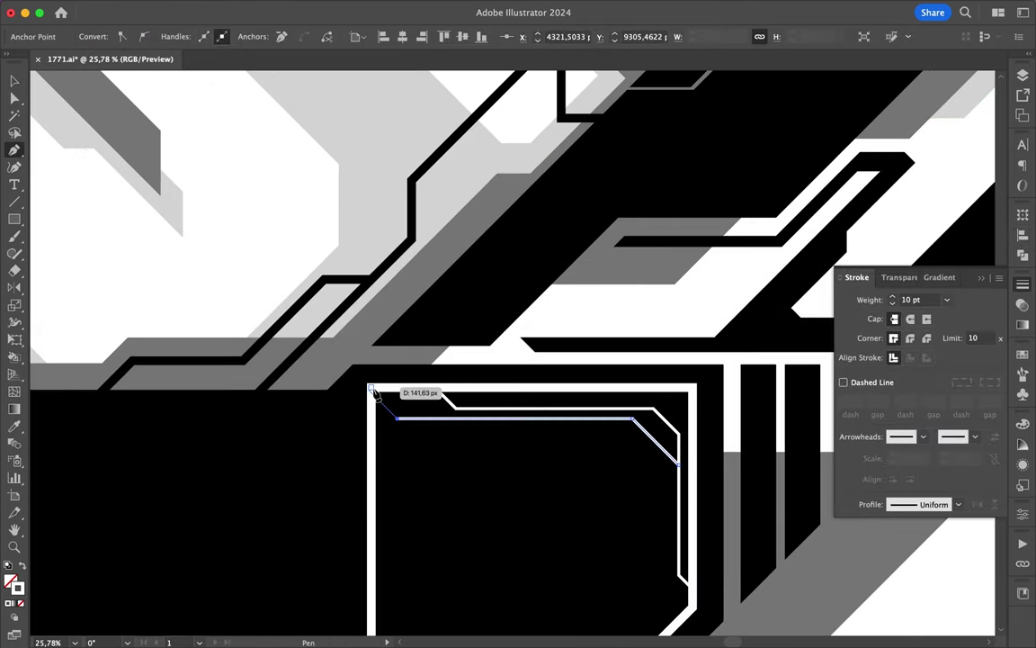
click(376, 396)
key(ctrl+shift+a)
scroll(664, 540, up, 4)
scroll(654, 438, up, 3)
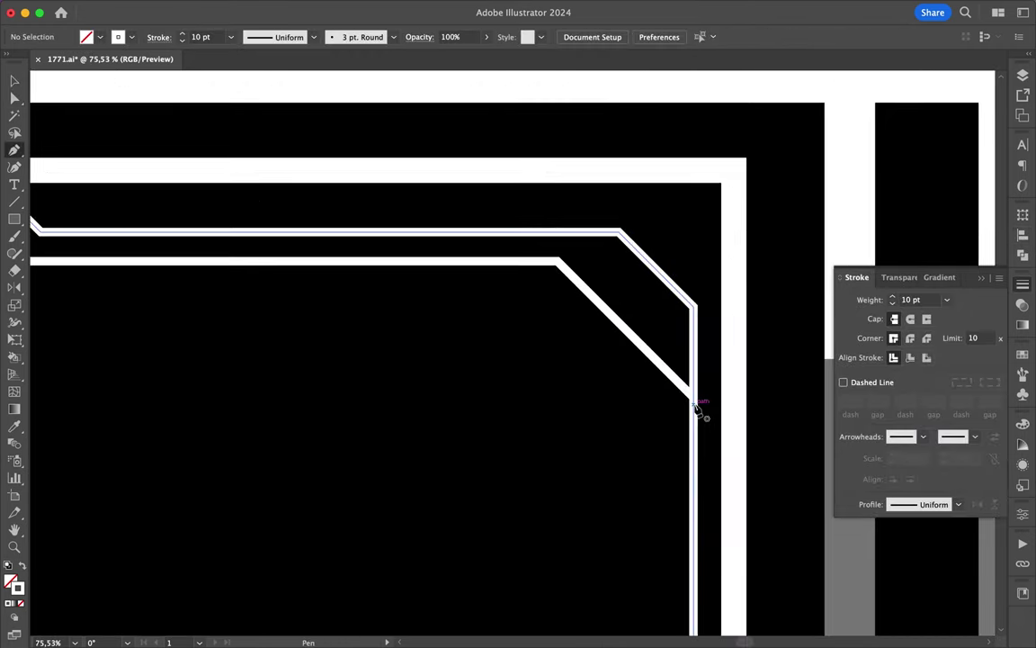
Pen a notched strip on the box's right side and fill it white.
click(691, 395)
click(633, 342)
click(634, 474)
scroll(659, 492, down, 3)
click(658, 496)
click(701, 528)
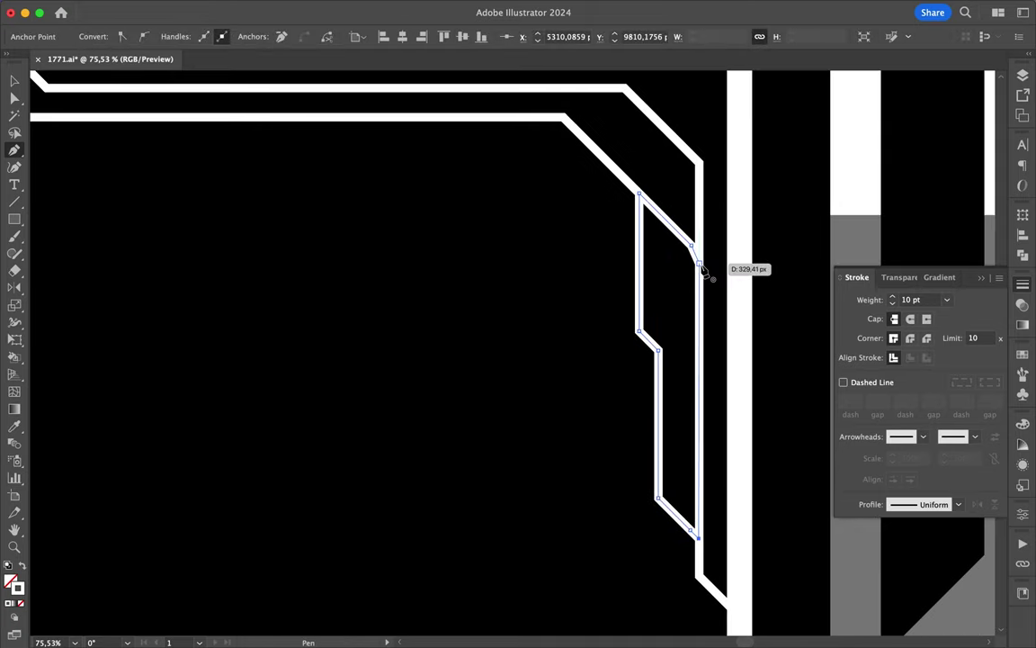
click(706, 268)
click(24, 576)
key(ctrl+shift+a)
scroll(665, 405, down, 5)
scroll(345, 274, left, 3)
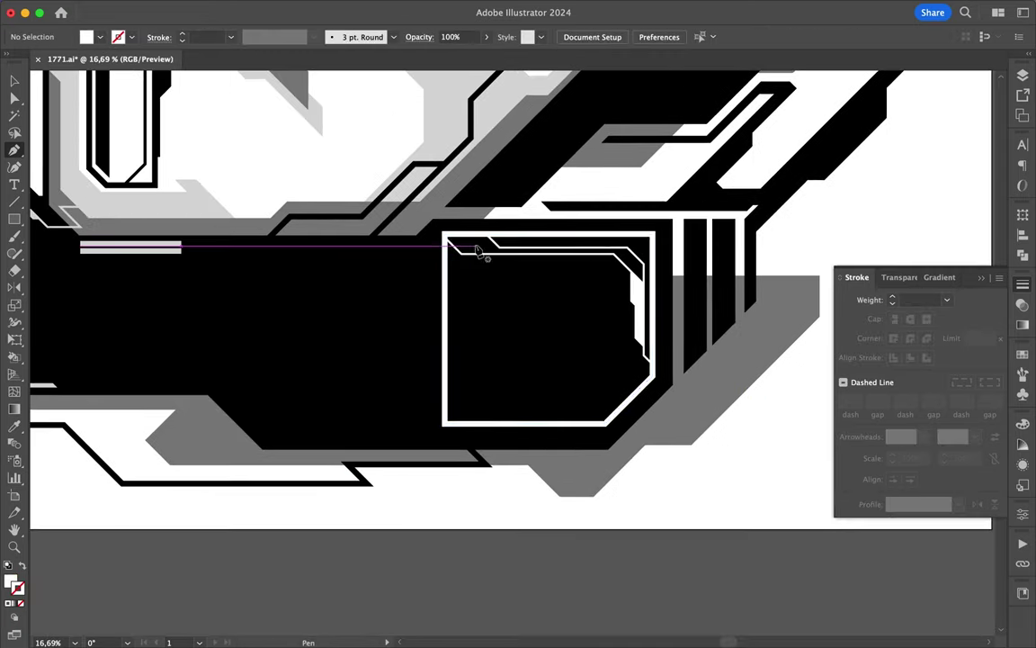
Draw a closed circuit line from the box's top-left corner across the black band.
click(444, 236)
click(237, 262)
click(392, 264)
click(452, 402)
click(444, 236)
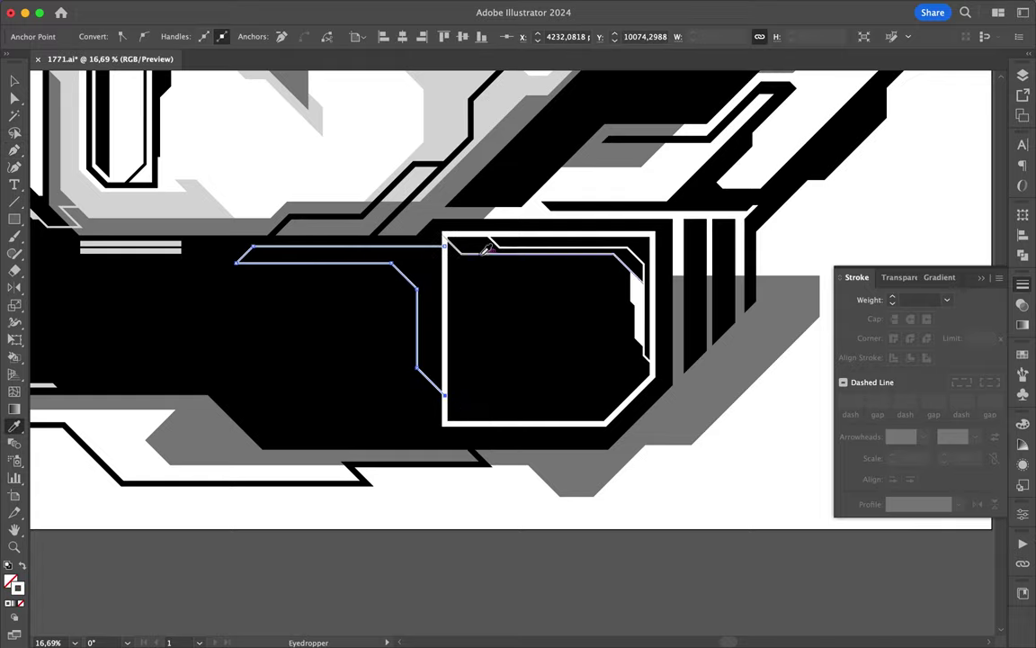
key(v)
scroll(396, 258, up, 5)
key(ctrl+shift+a)
Add a small white triangle and fit it into the line's corner.
click(446, 331)
click(446, 270)
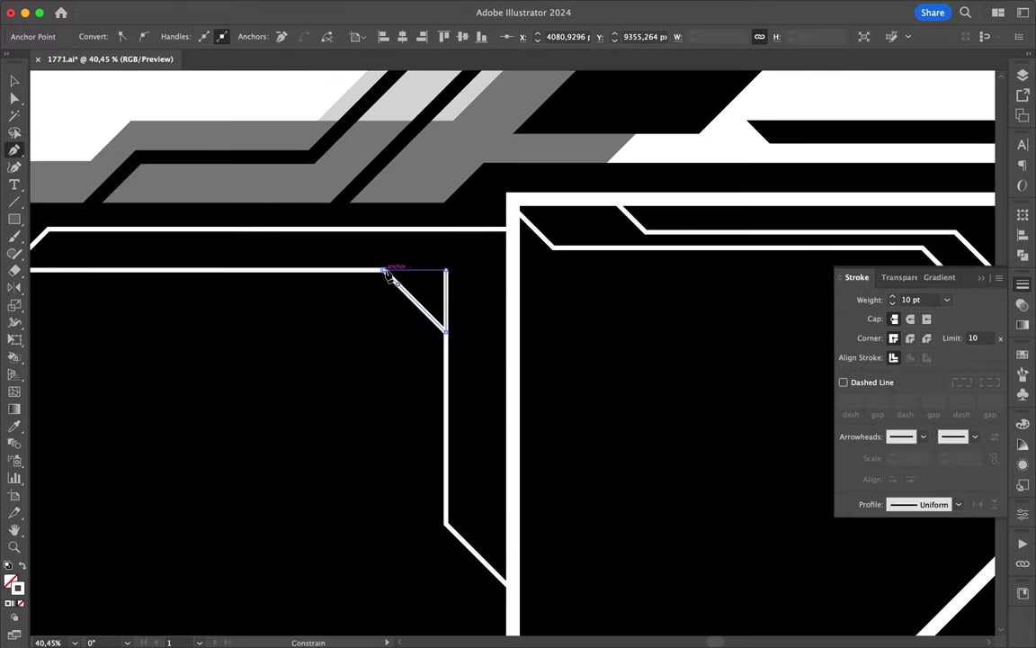
click(385, 270)
key(v)
drag(439, 280, 387, 331)
key(ctrl+shift+a)
scroll(474, 329, down, 3)
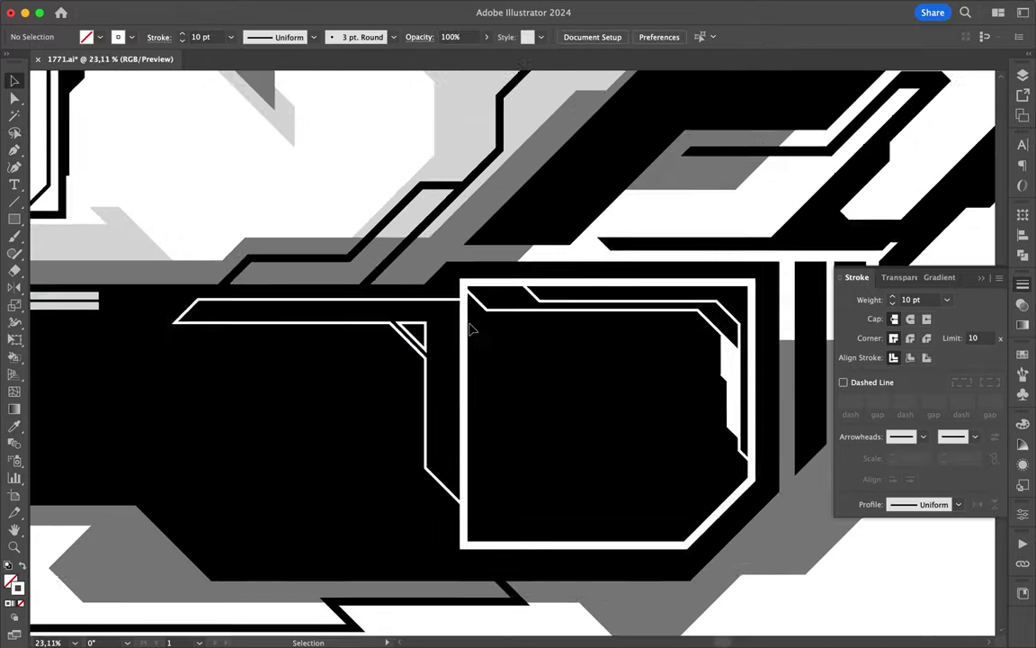
scroll(474, 326, down, 4)
scroll(513, 322, up, 2)
scroll(513, 322, up, 3)
Start a vertical circuit line beside the box, then deselect it.
key(p)
click(372, 497)
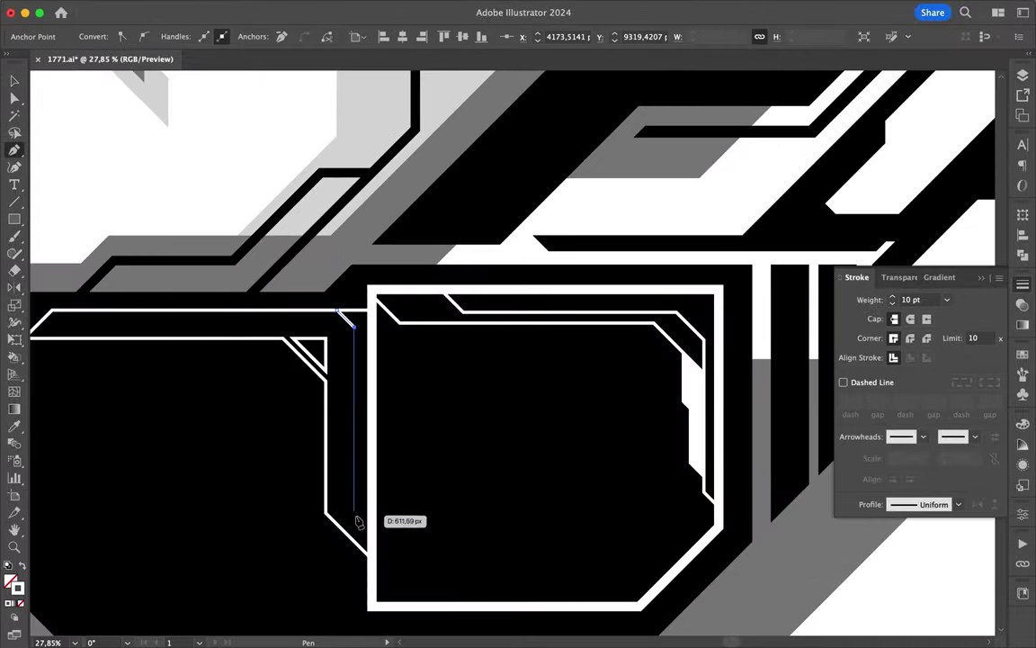
scroll(370, 312, up, 3)
click(369, 315)
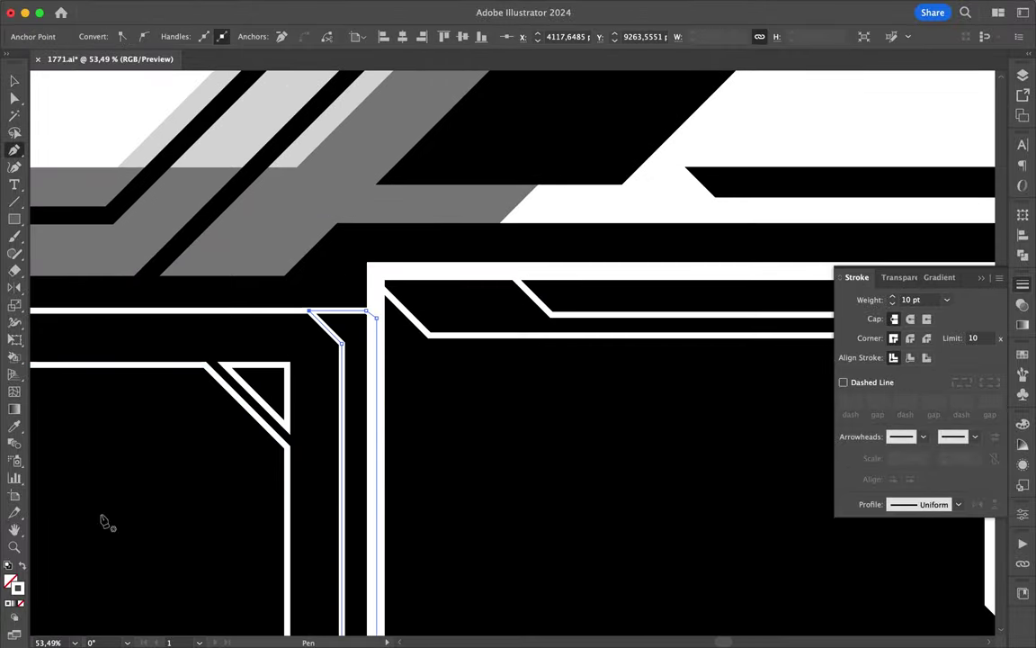
scroll(102, 522, down, 4)
key(ctrl+shift+a)
scroll(351, 583, down, 2)
scroll(351, 583, down, 2)
scroll(351, 583, down, 3)
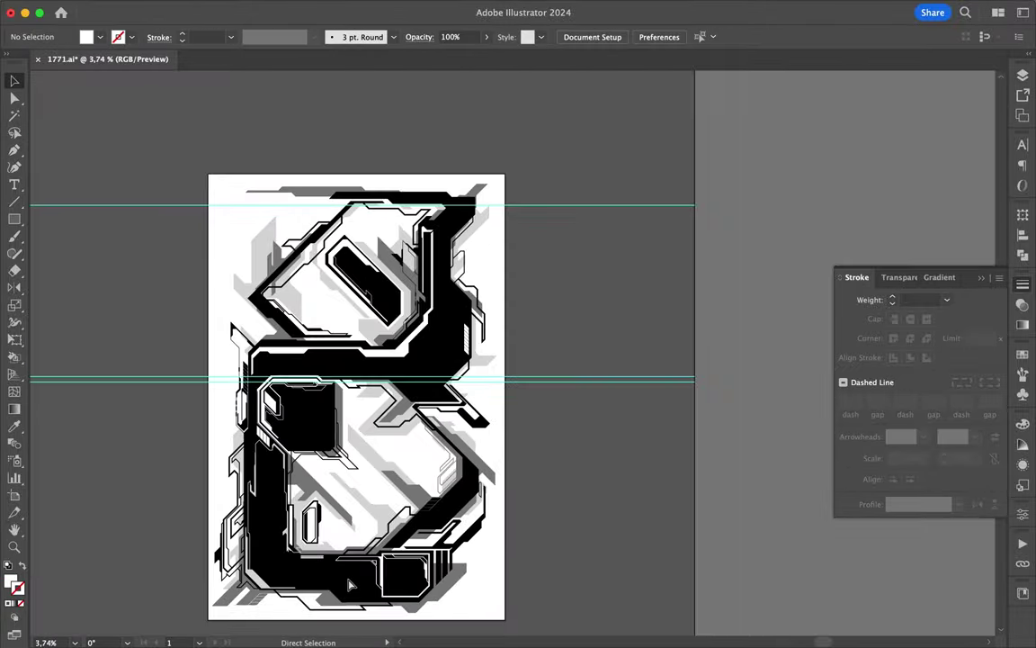